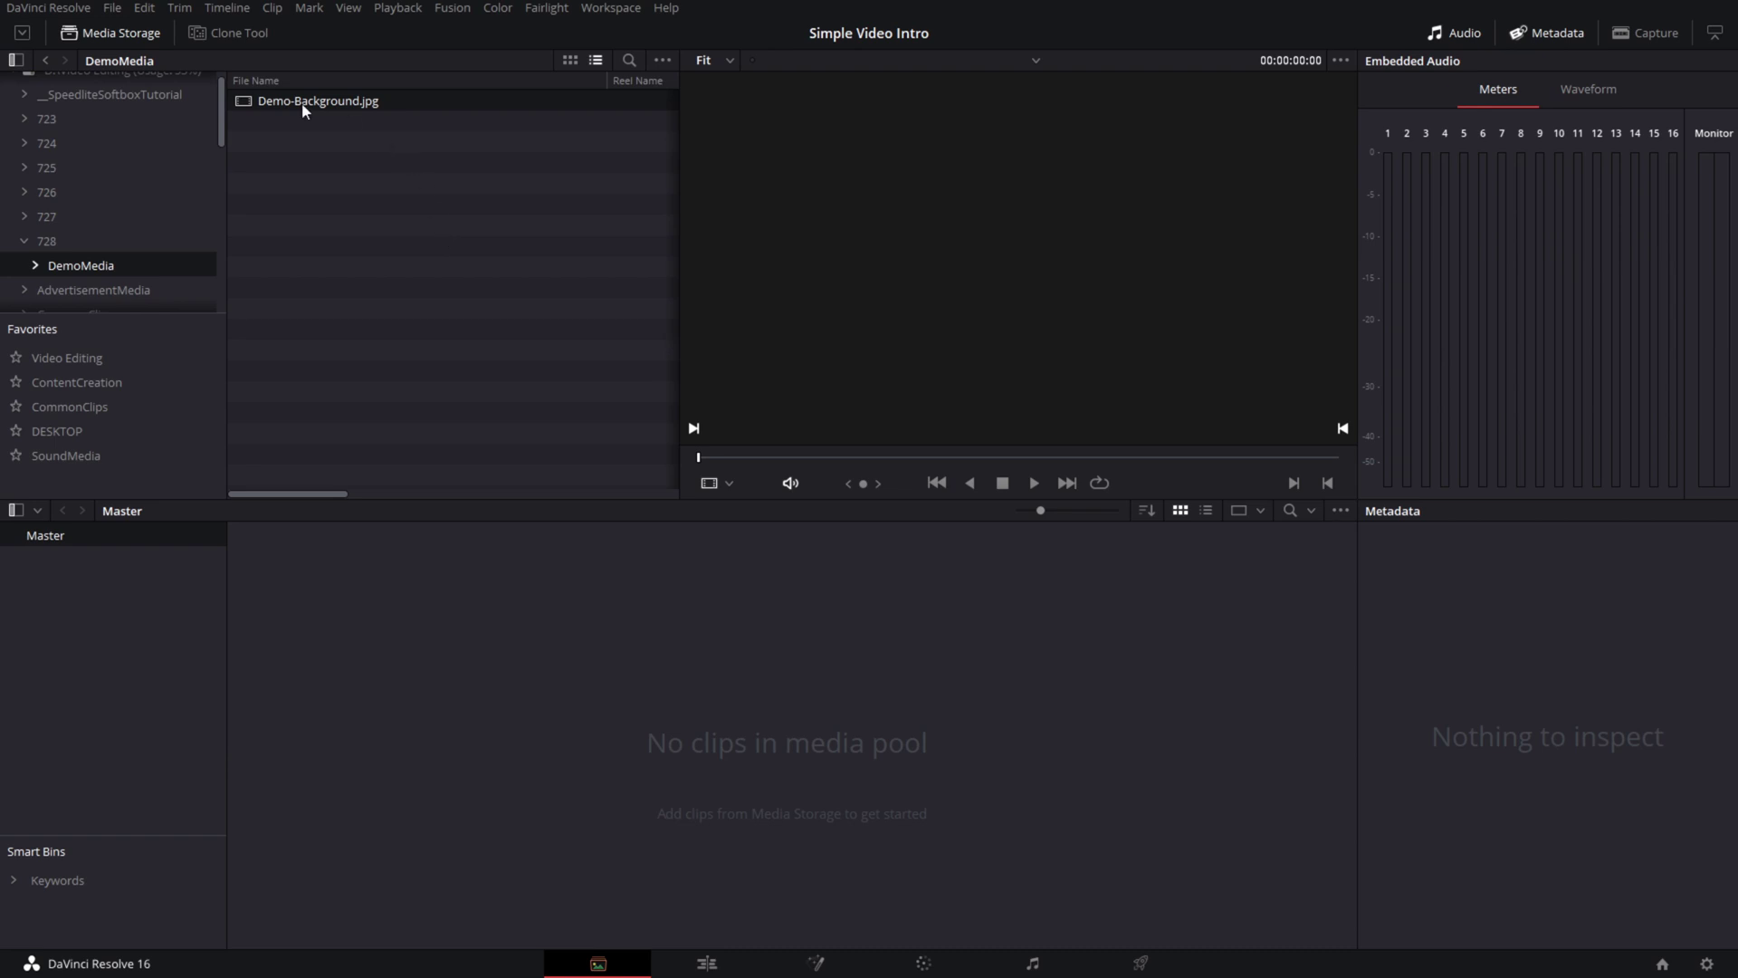
- Add Demo-Background.jpg to the media pool and create an empty timeline with one video track and one audio track
left_click_drag(297, 102, 465, 628)
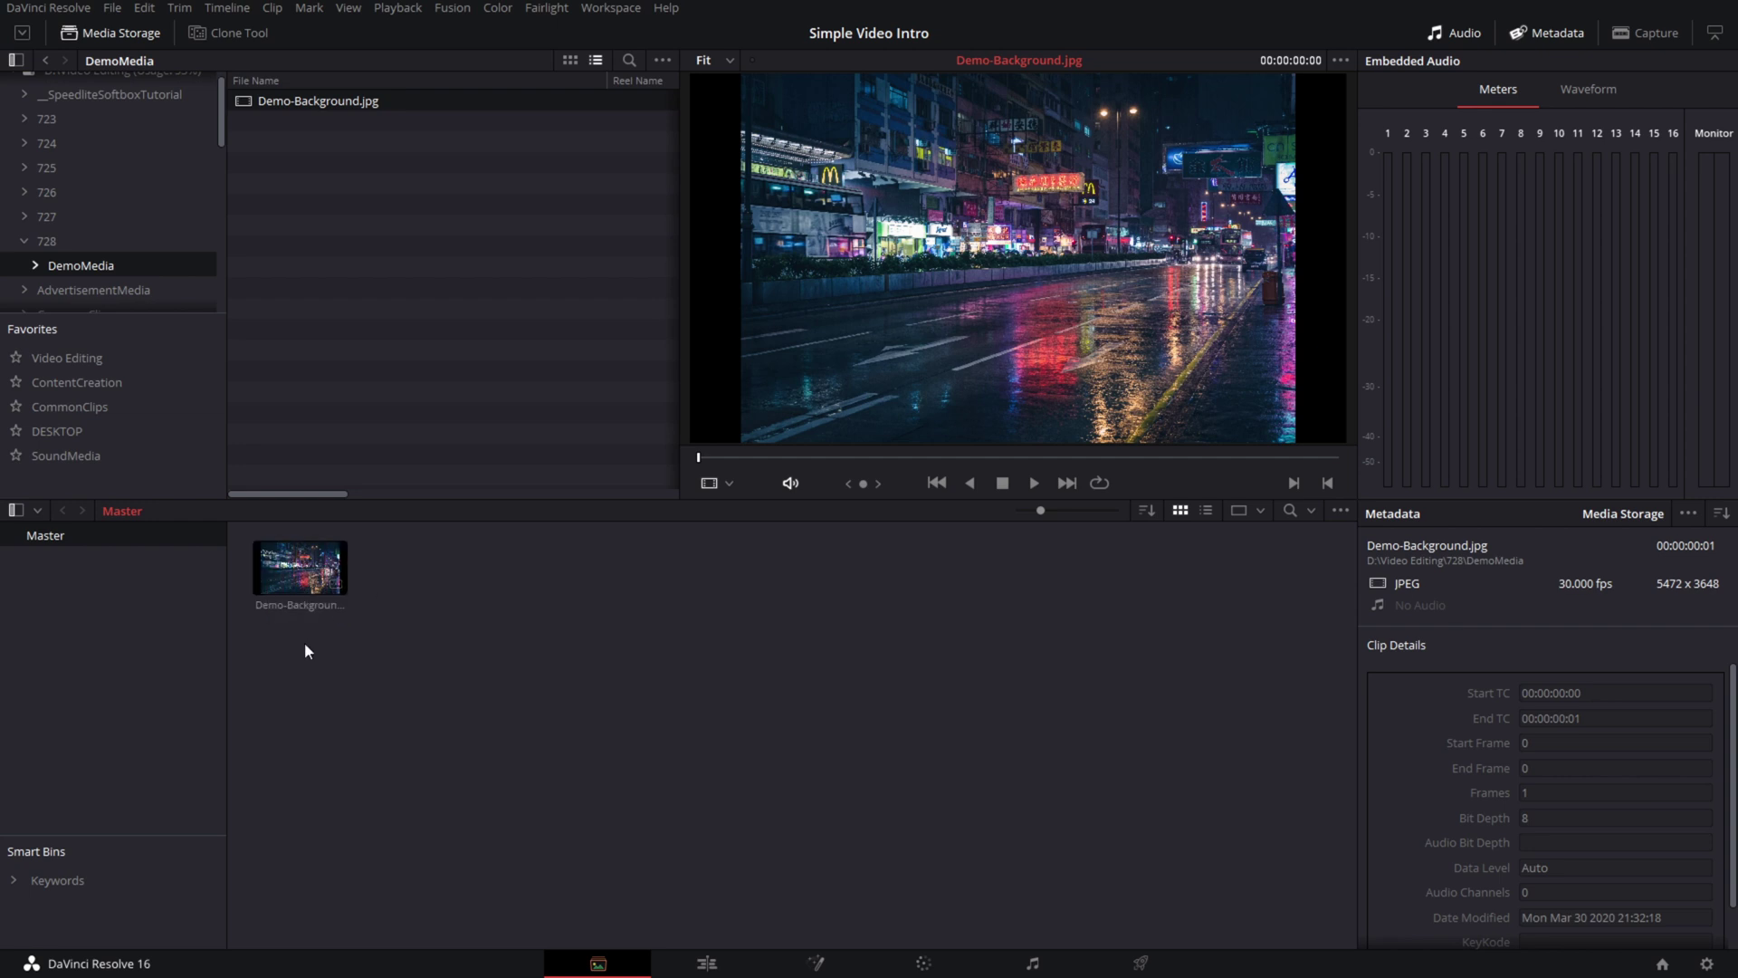
left_click(701, 967)
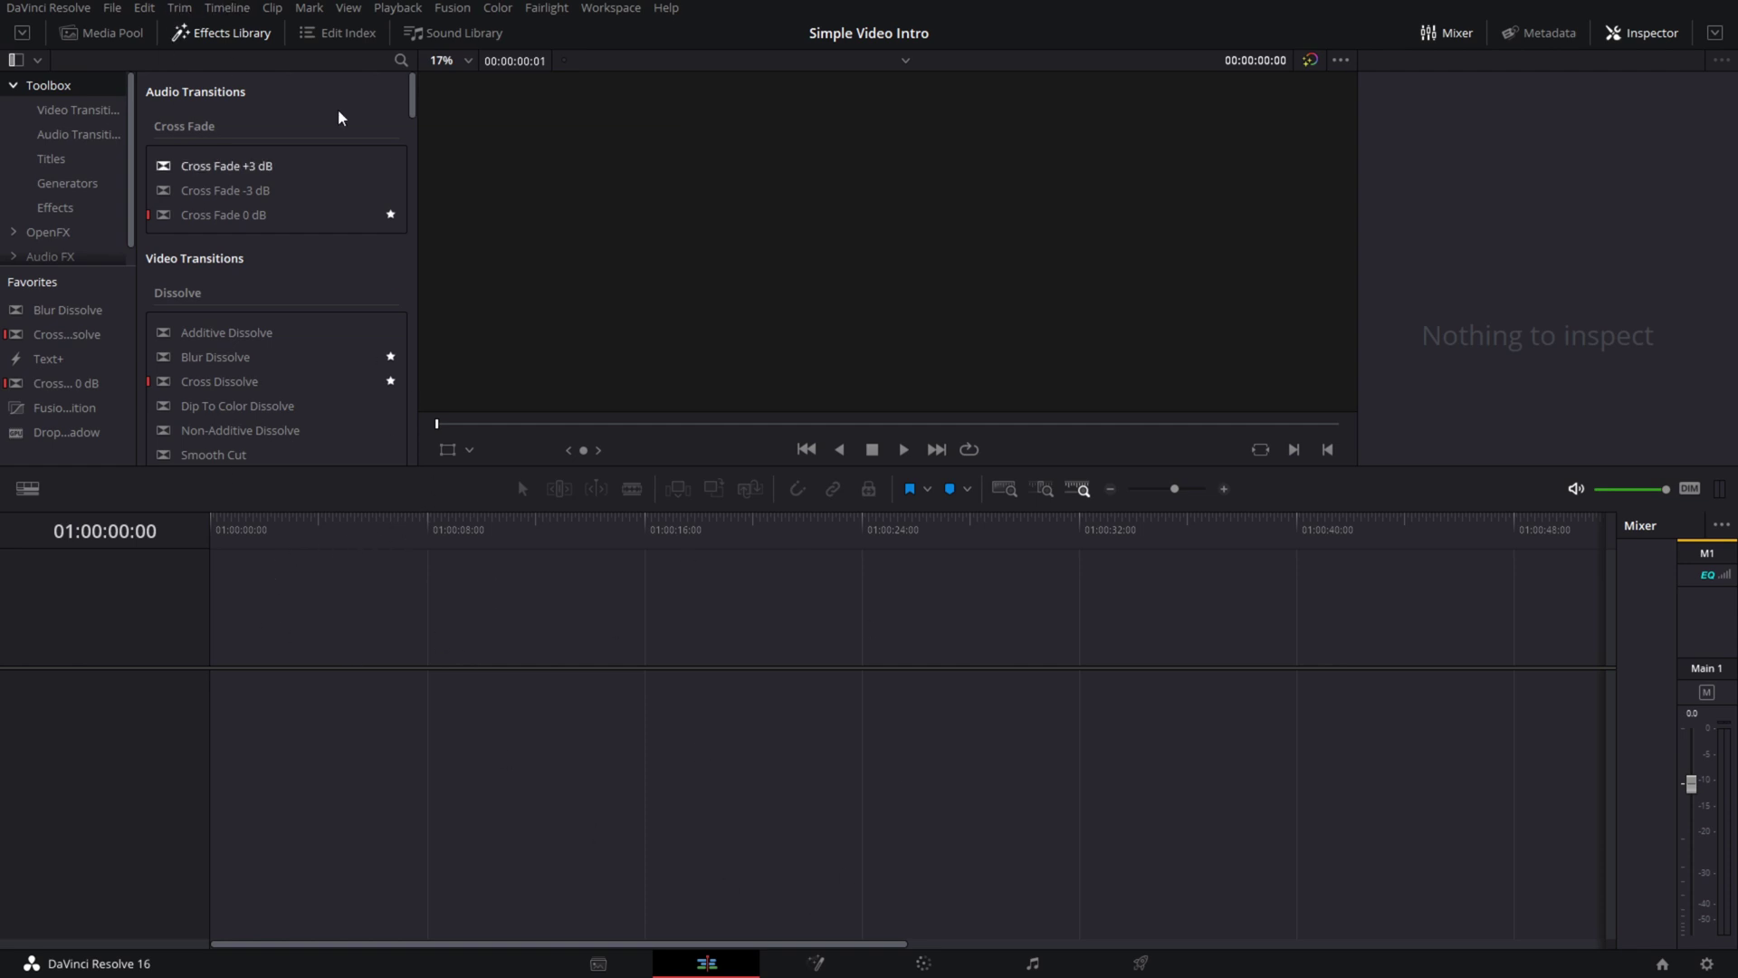
left_click(109, 10)
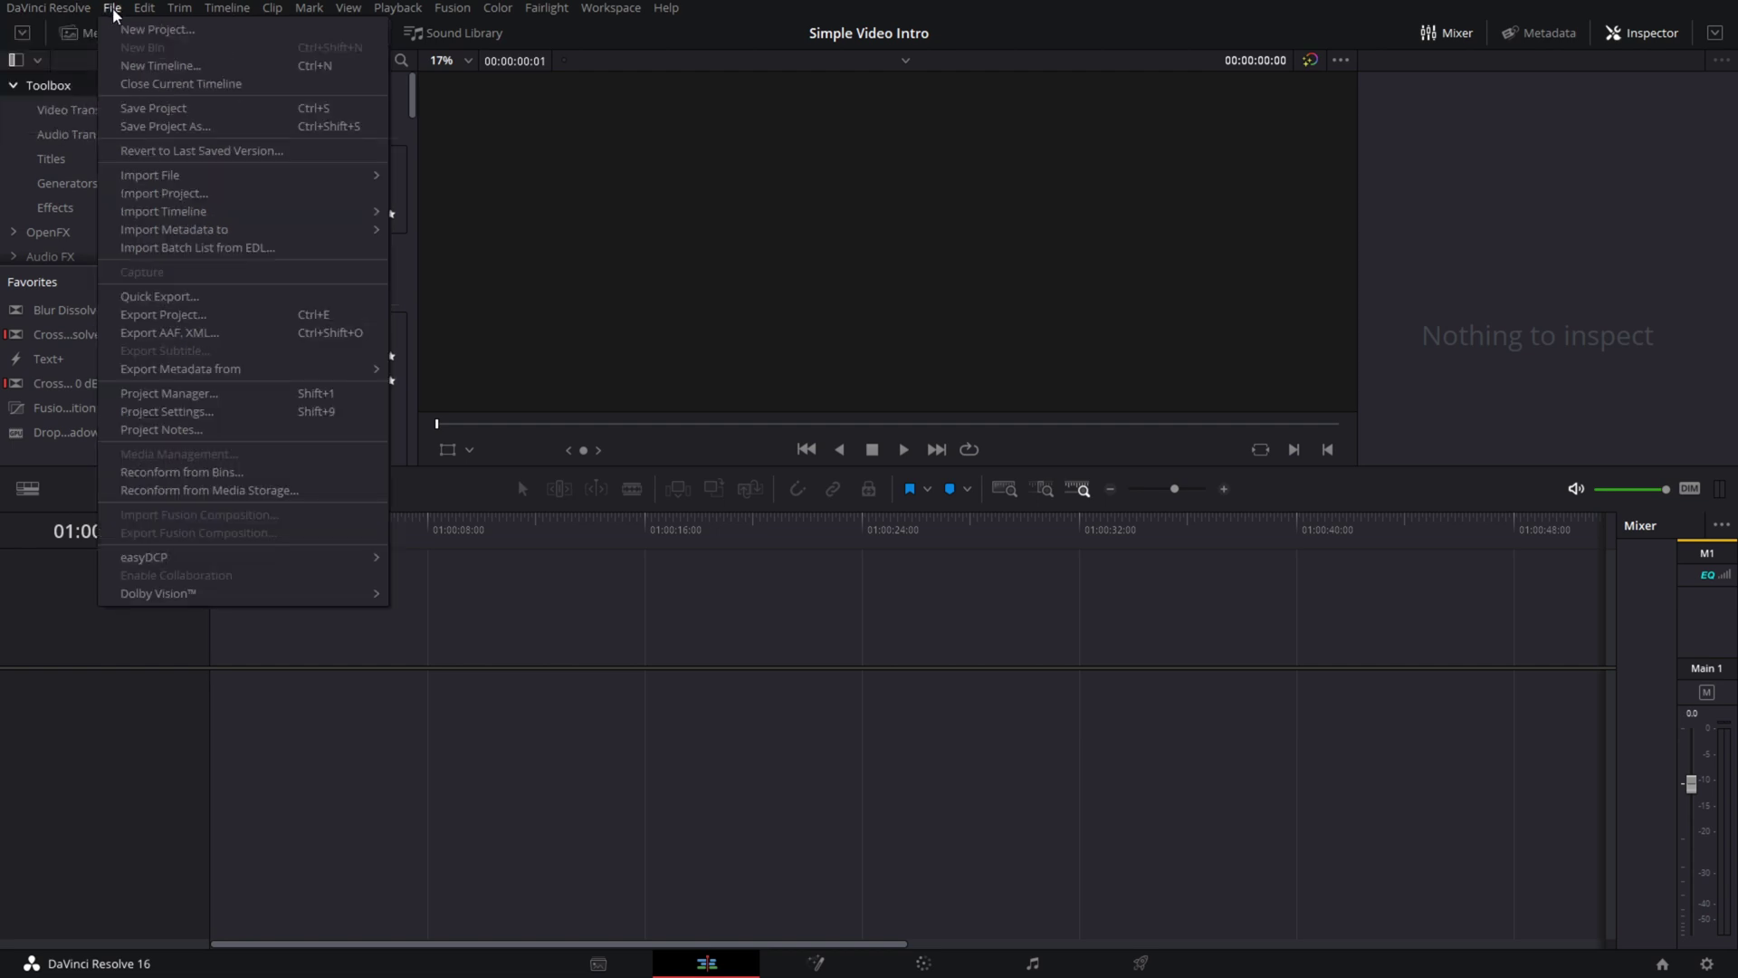
left_click(151, 67)
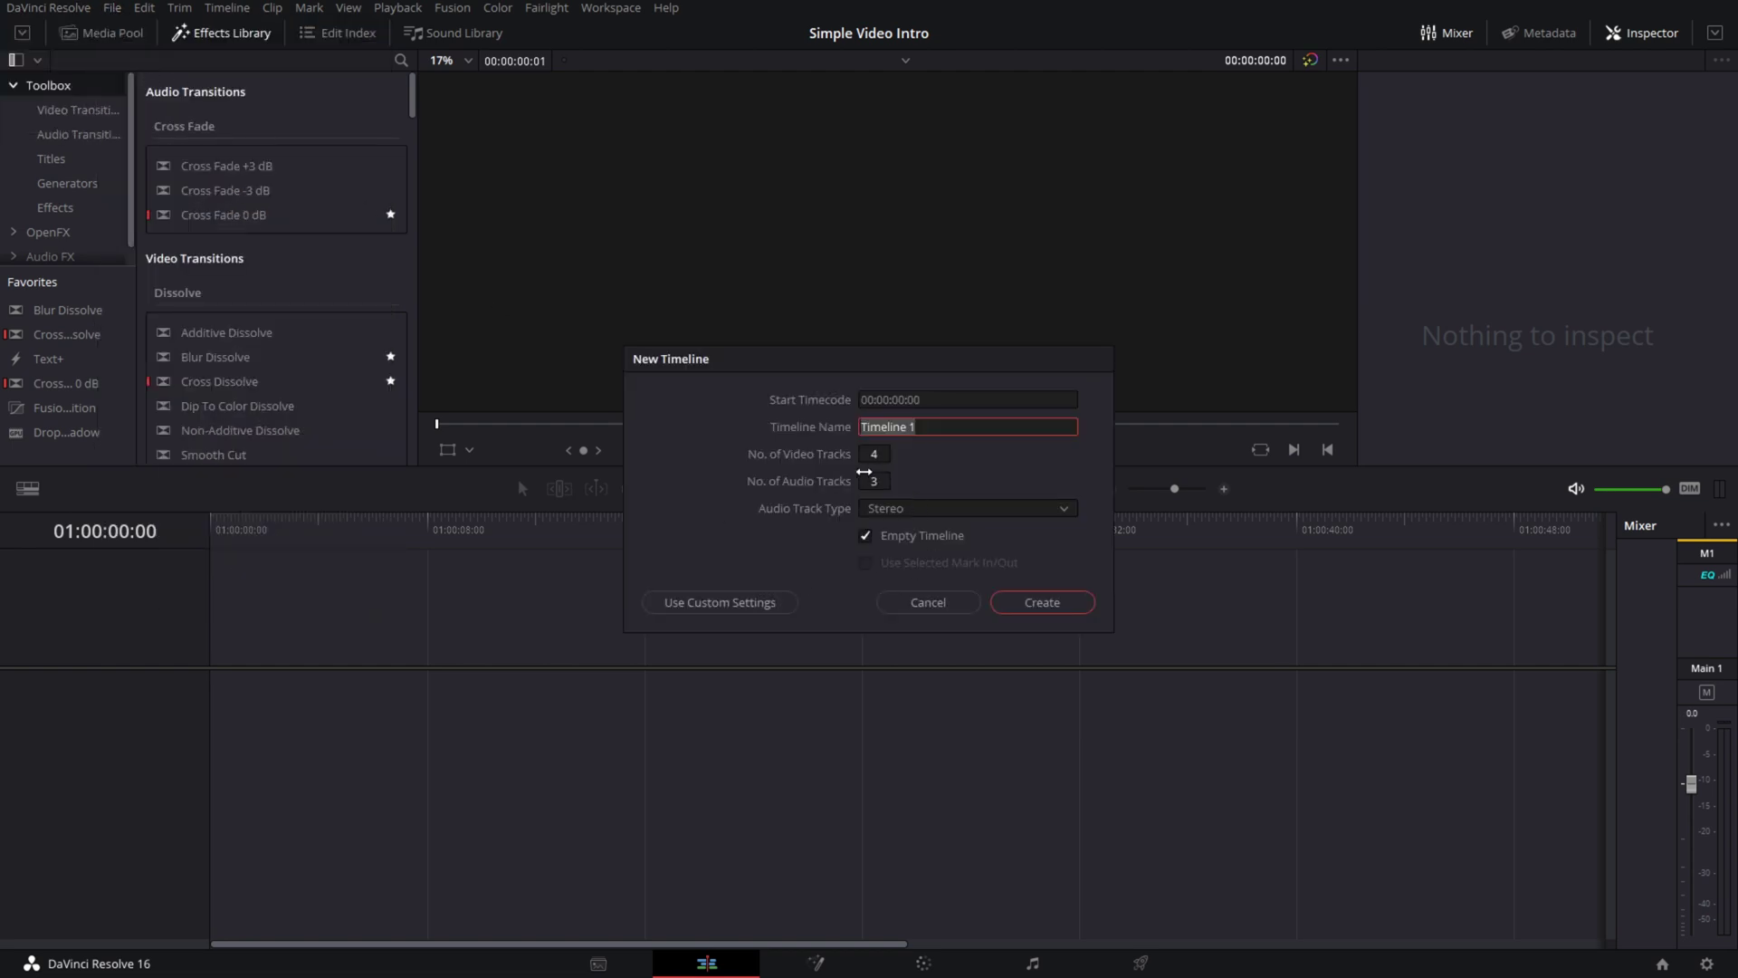
mouse_move(878, 456)
left_mouse_down()
mouse_move(881, 481)
mouse_move(874, 462)
left_mouse_up()
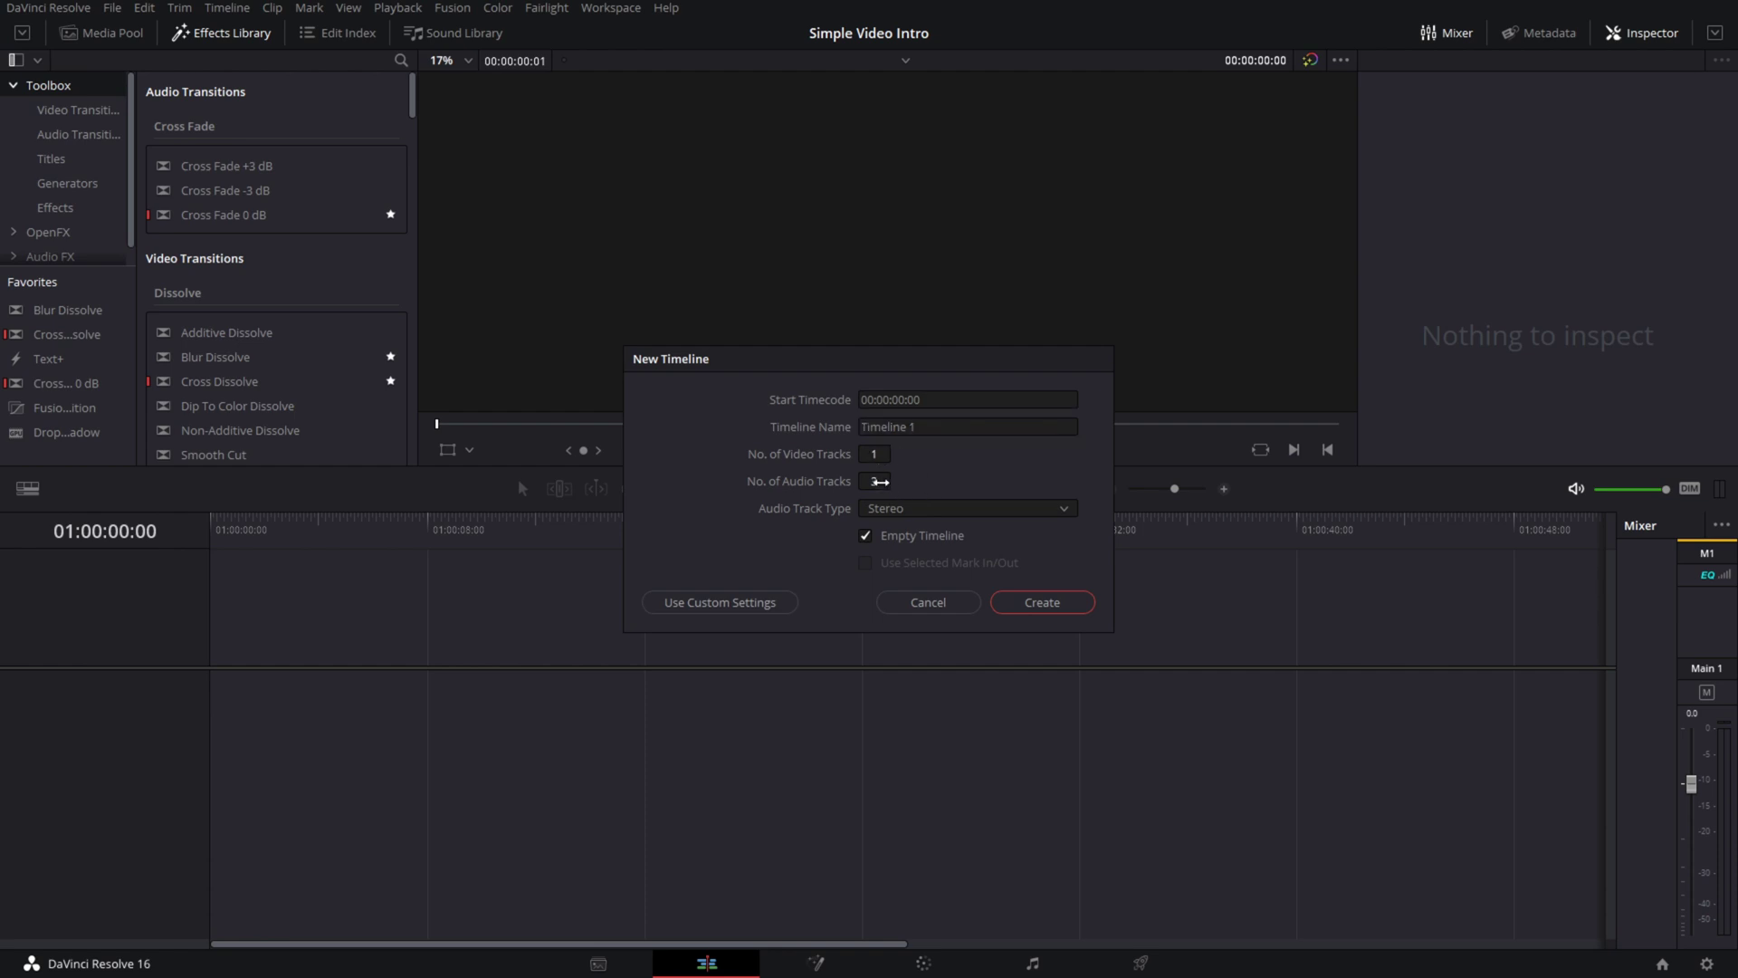
left_click(1042, 602)
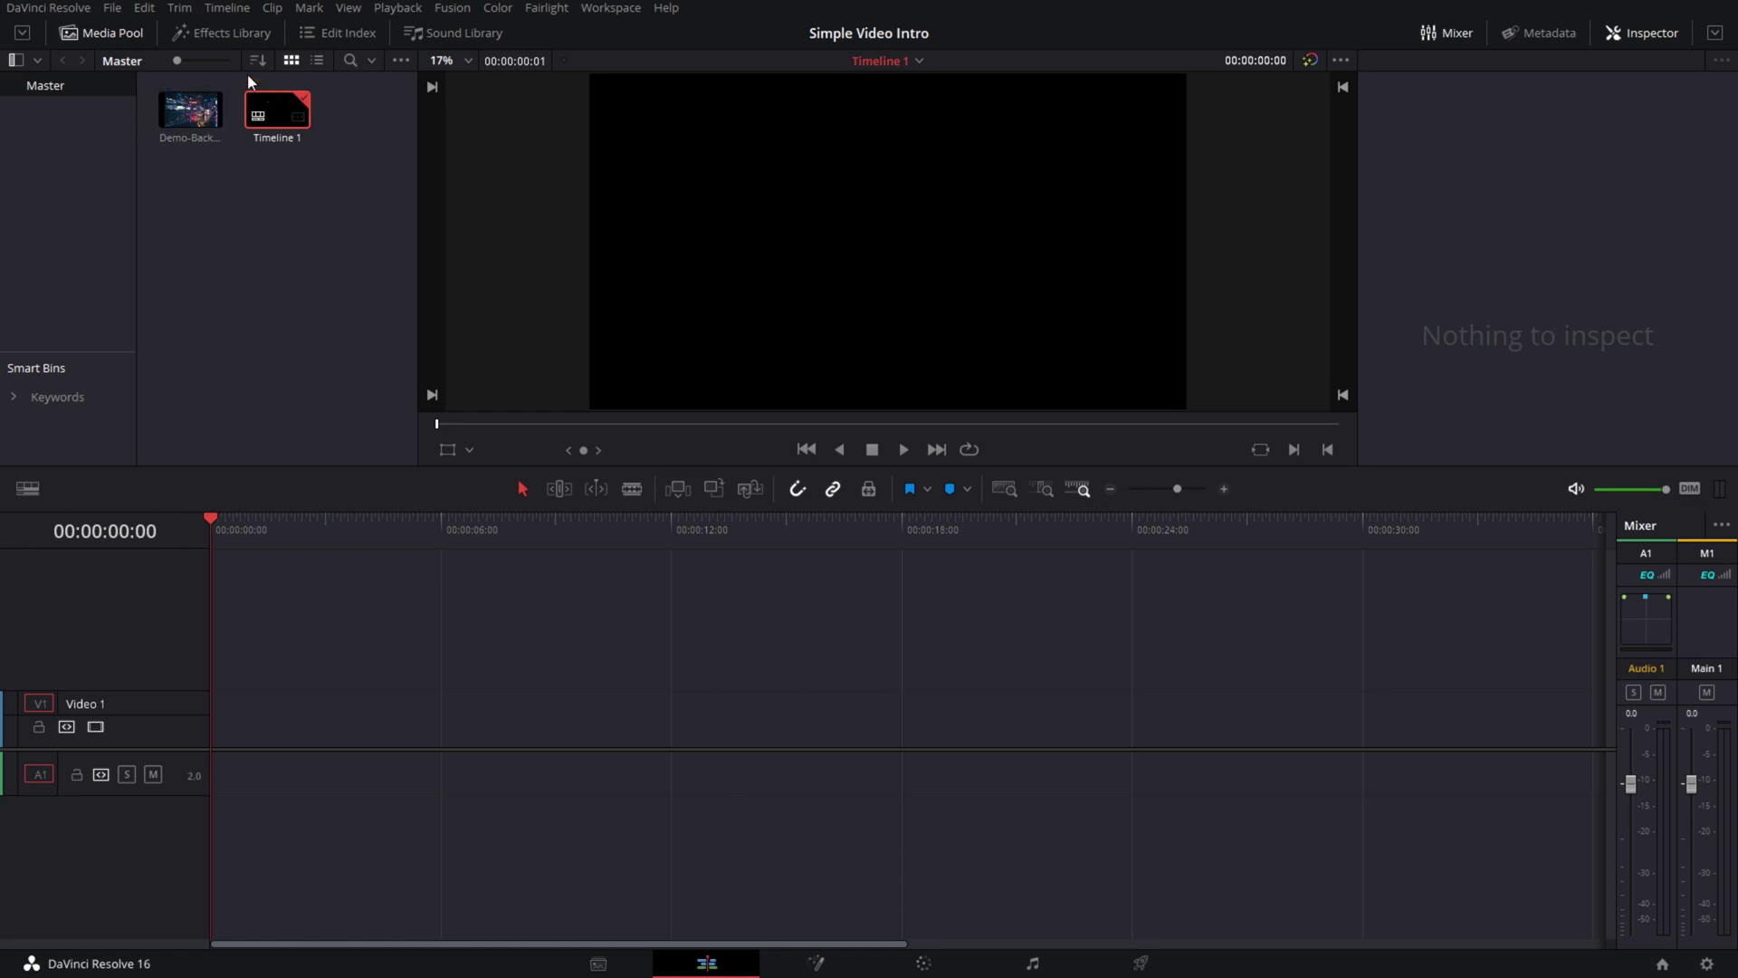
- Place a Fusion Composition at the start of the Video 1 track, extend it to 9 seconds, and save the project
left_click(229, 34)
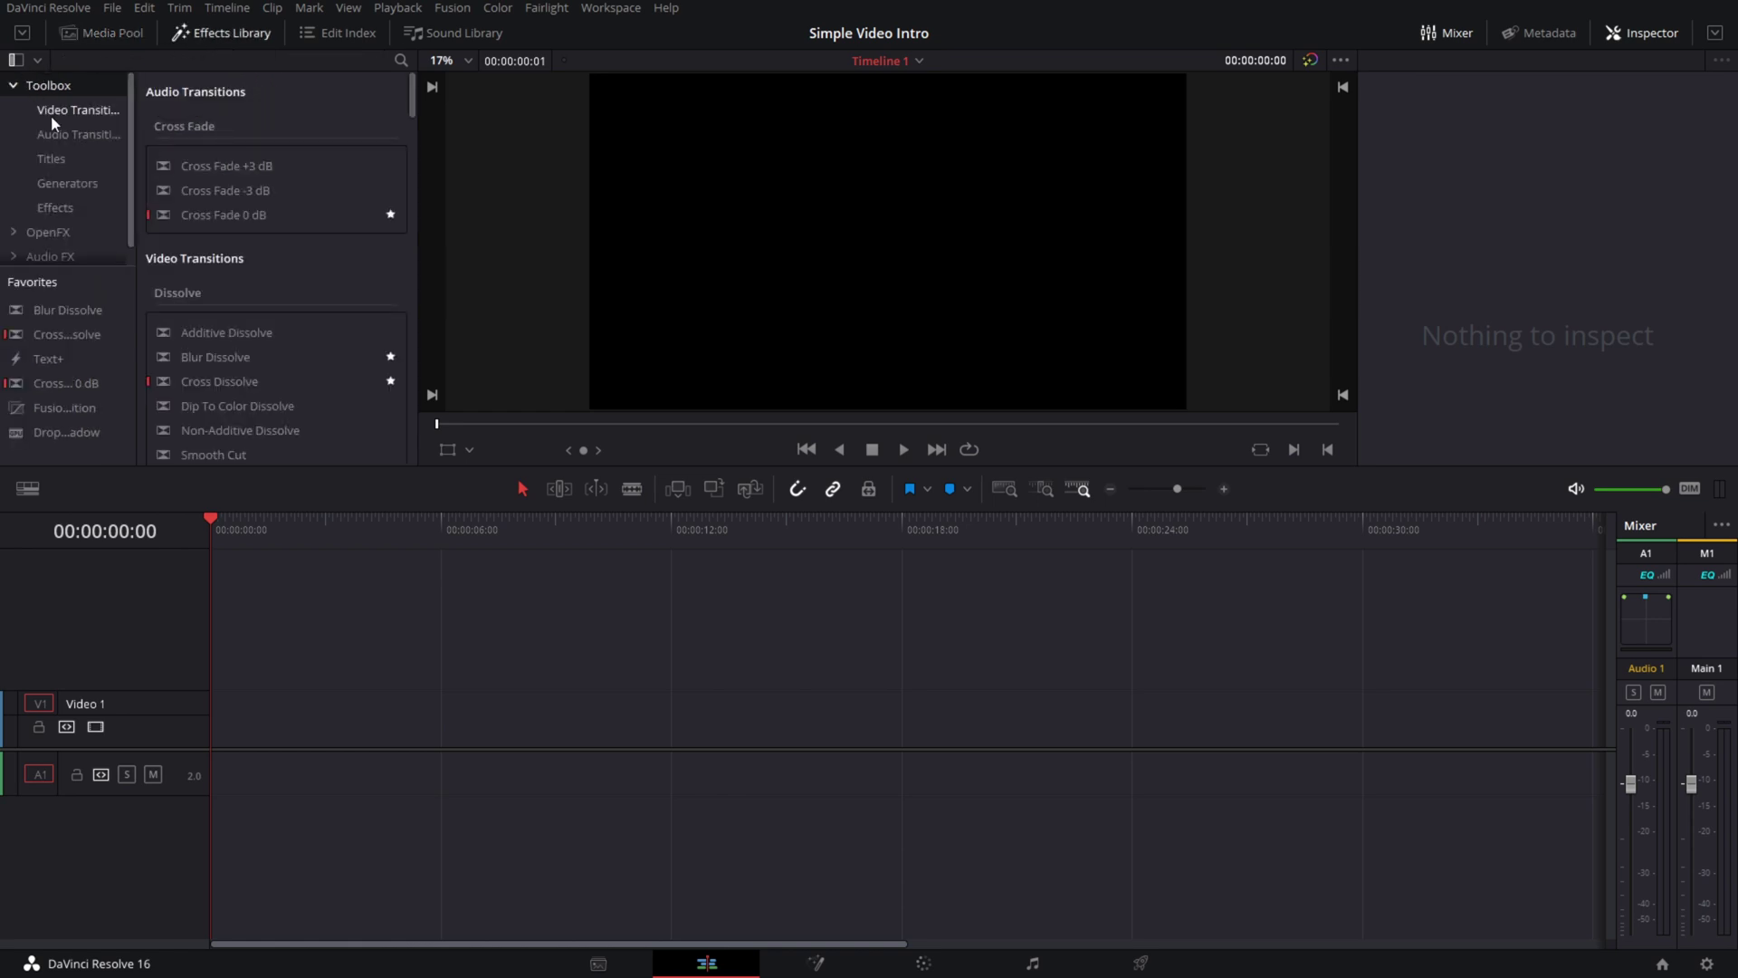
left_click(62, 207)
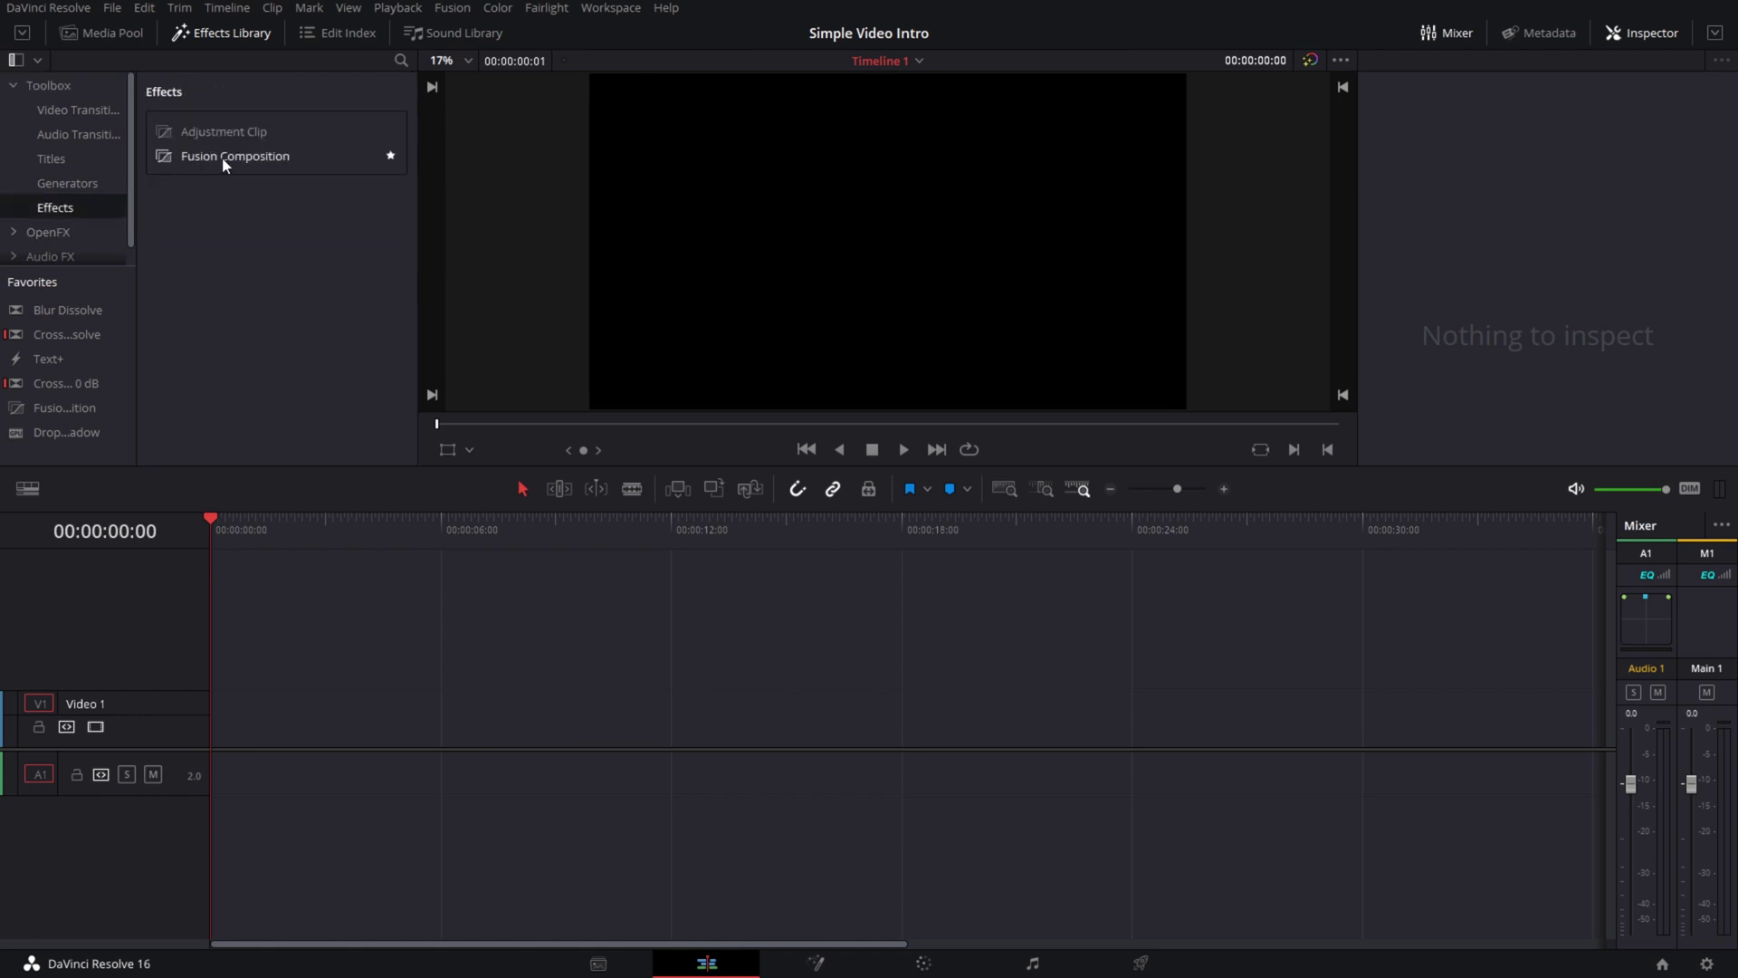
left_click_drag(221, 156, 224, 720)
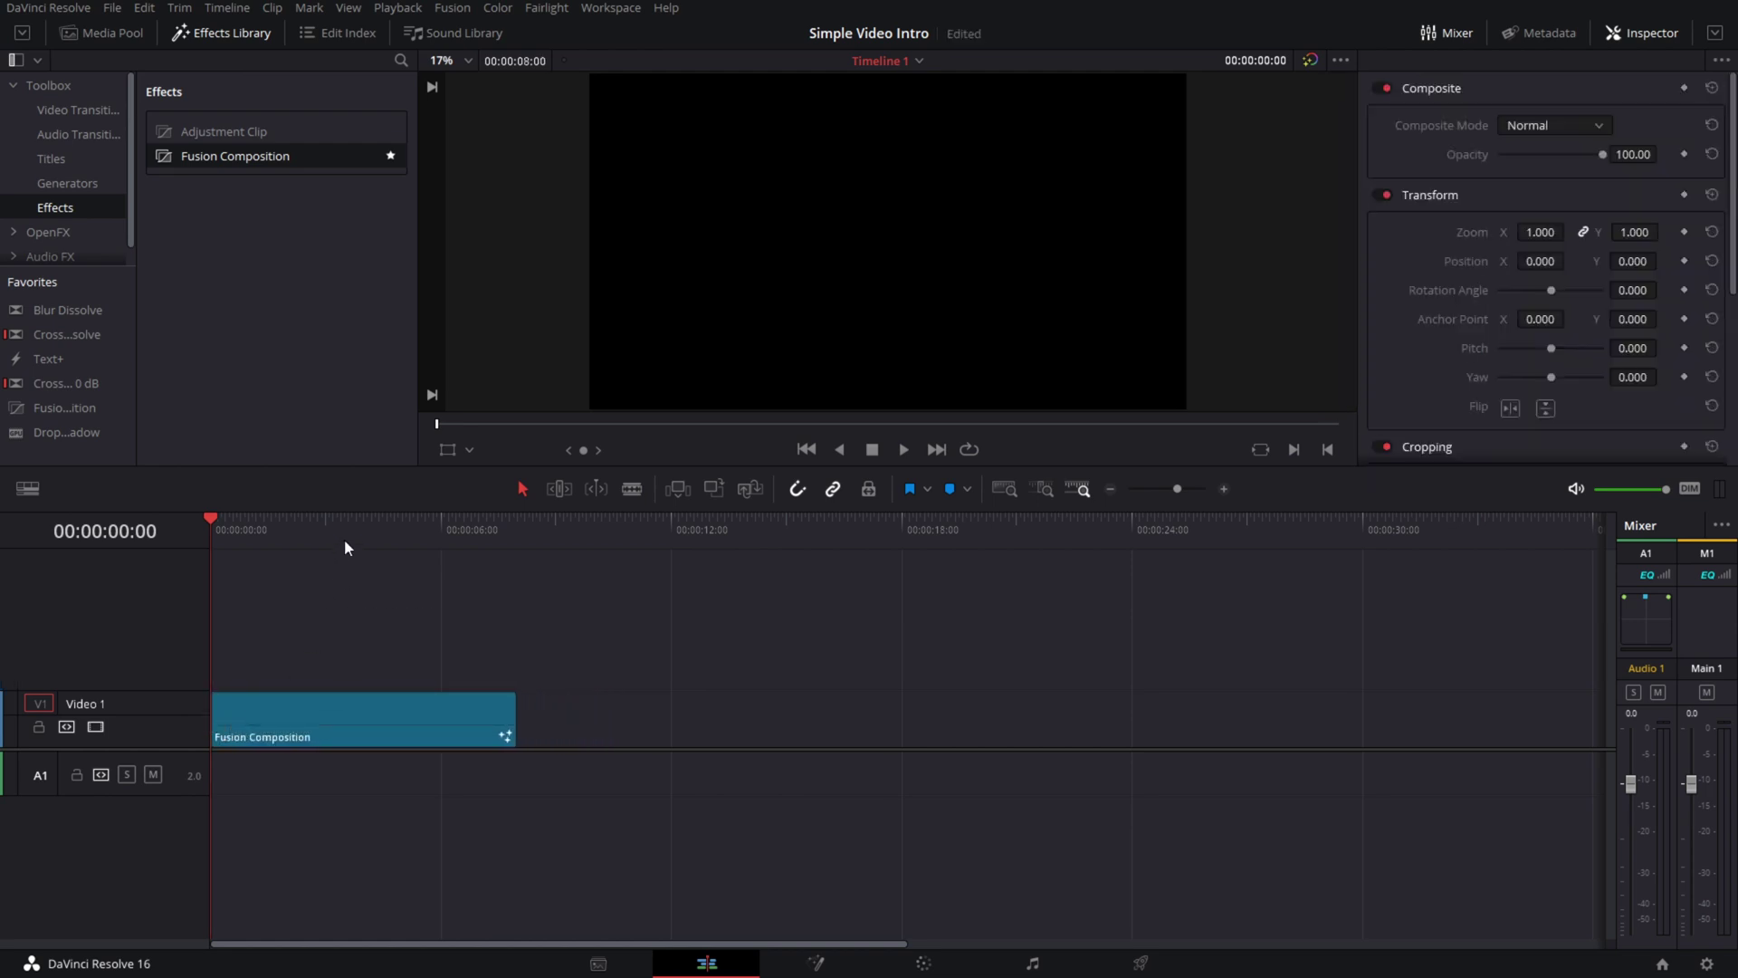
left_click(354, 723)
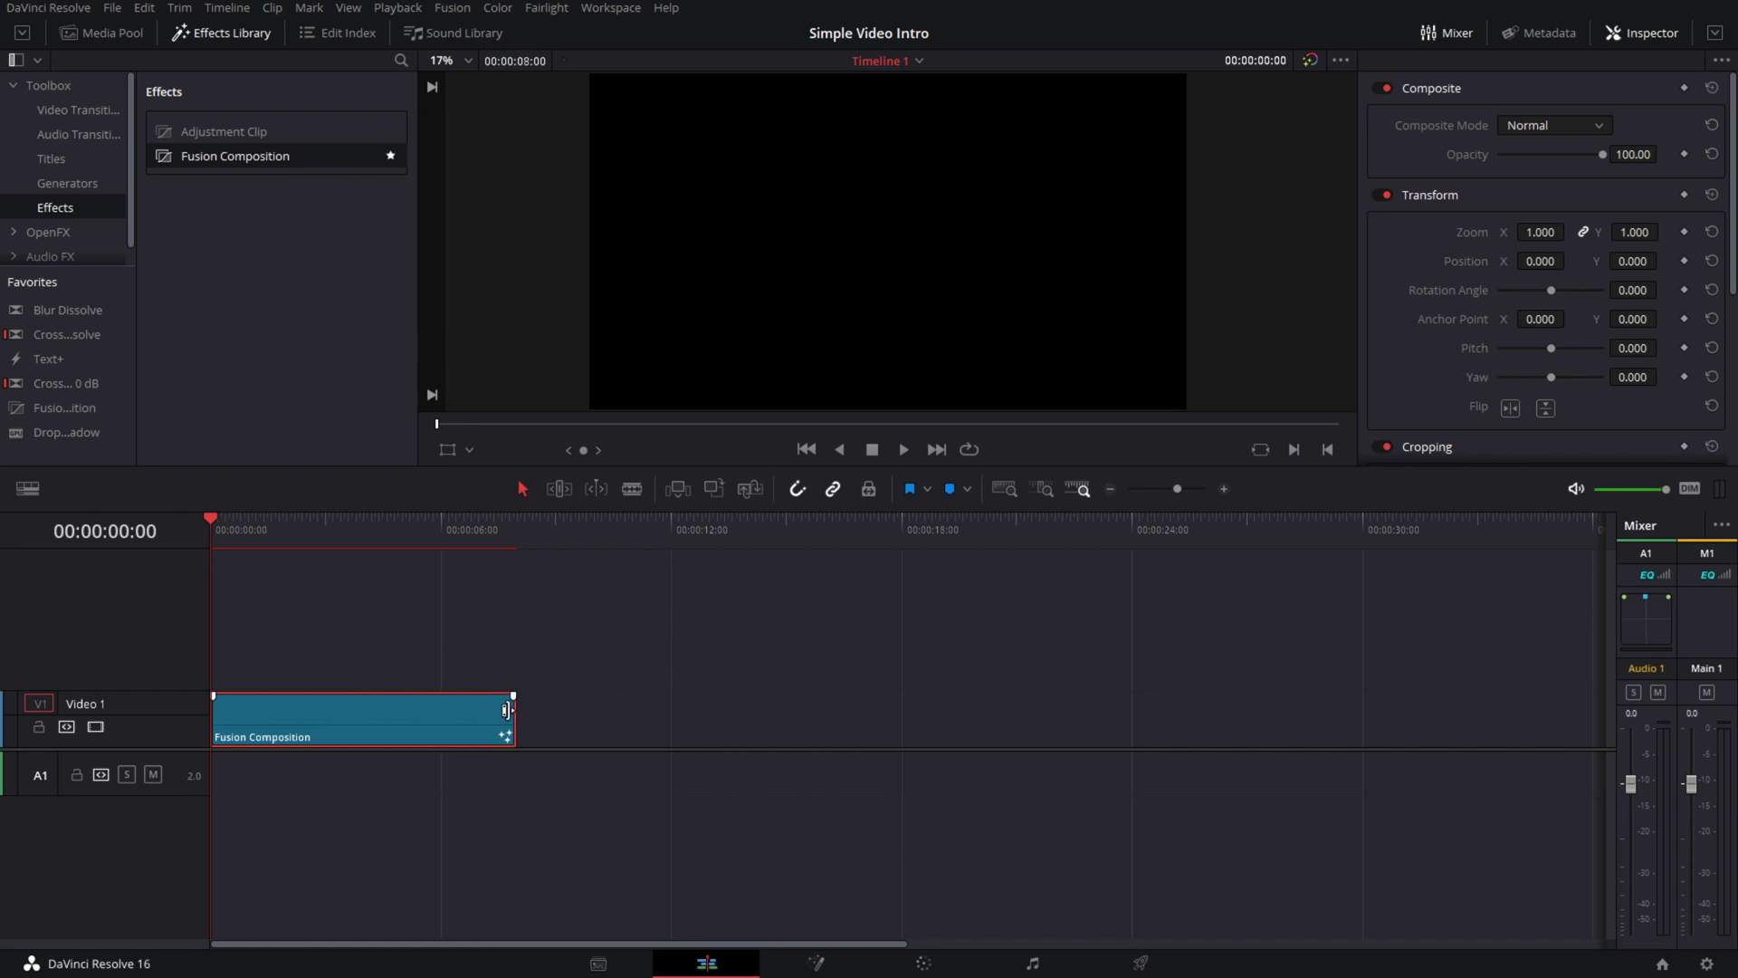
left_click_drag(507, 711, 552, 710)
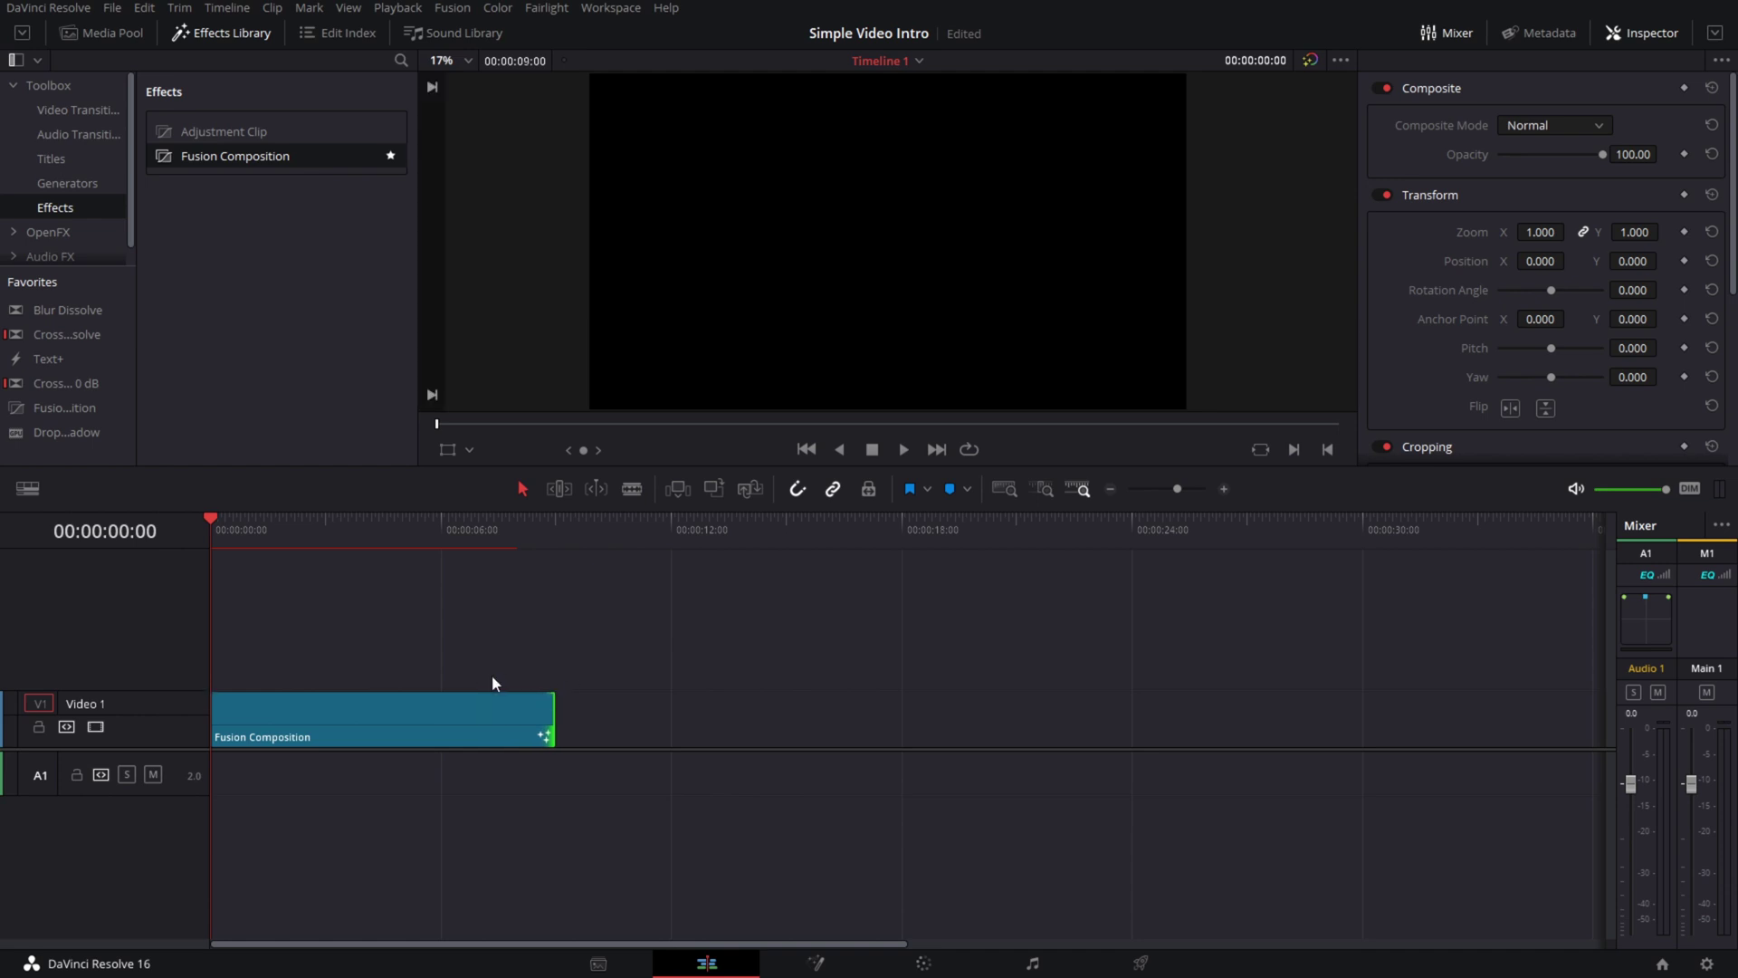
key("ctrl+s")
- Open the Fusion Composition clip on the Fusion page and move the MediaOut1 node to the far right of the node graph
left_click(359, 536)
left_click(377, 693)
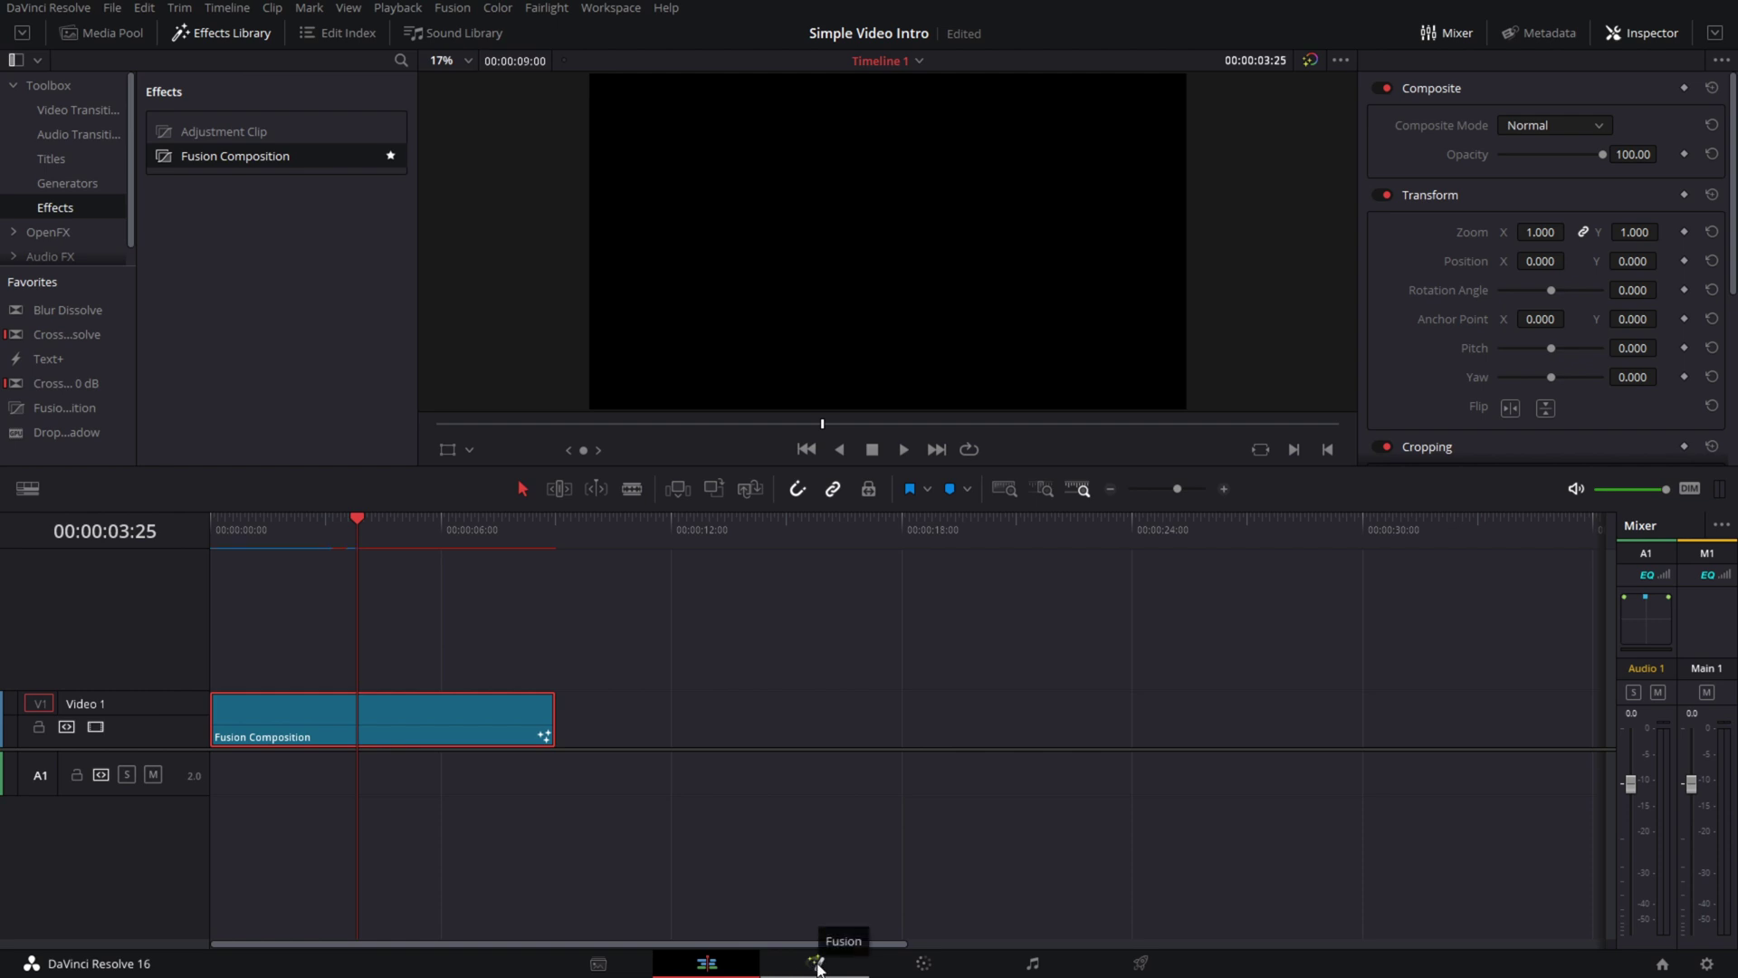
left_click(816, 963)
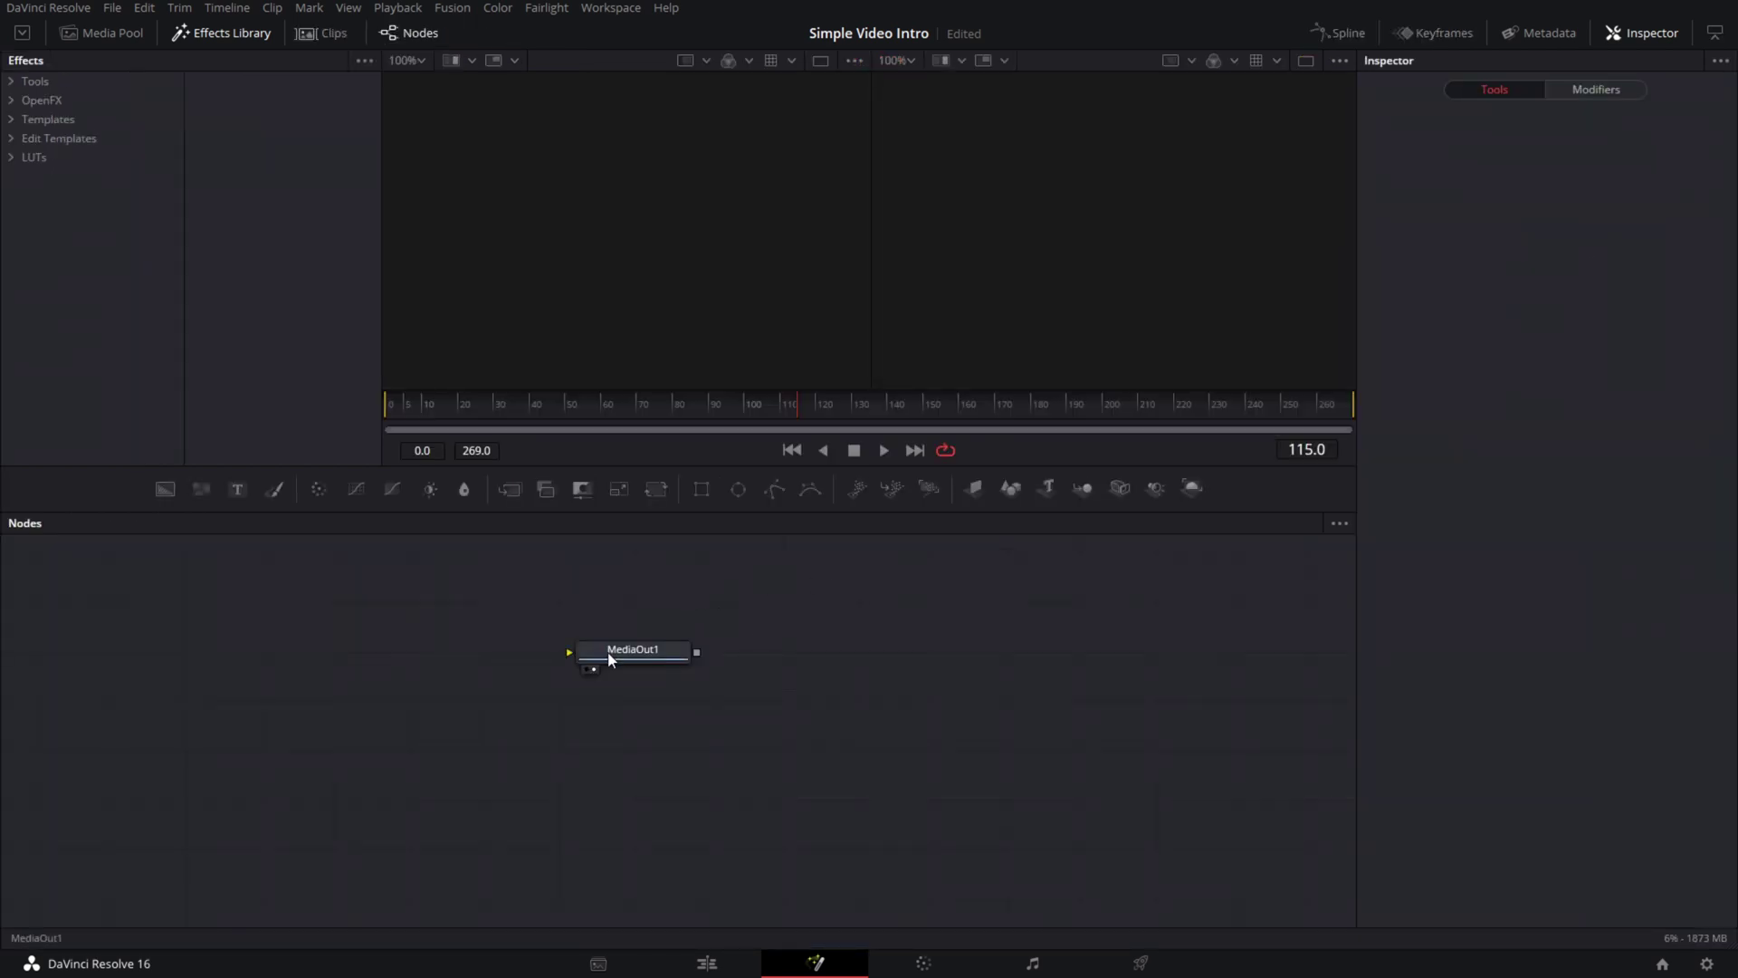
left_click_drag(613, 649, 1228, 808)
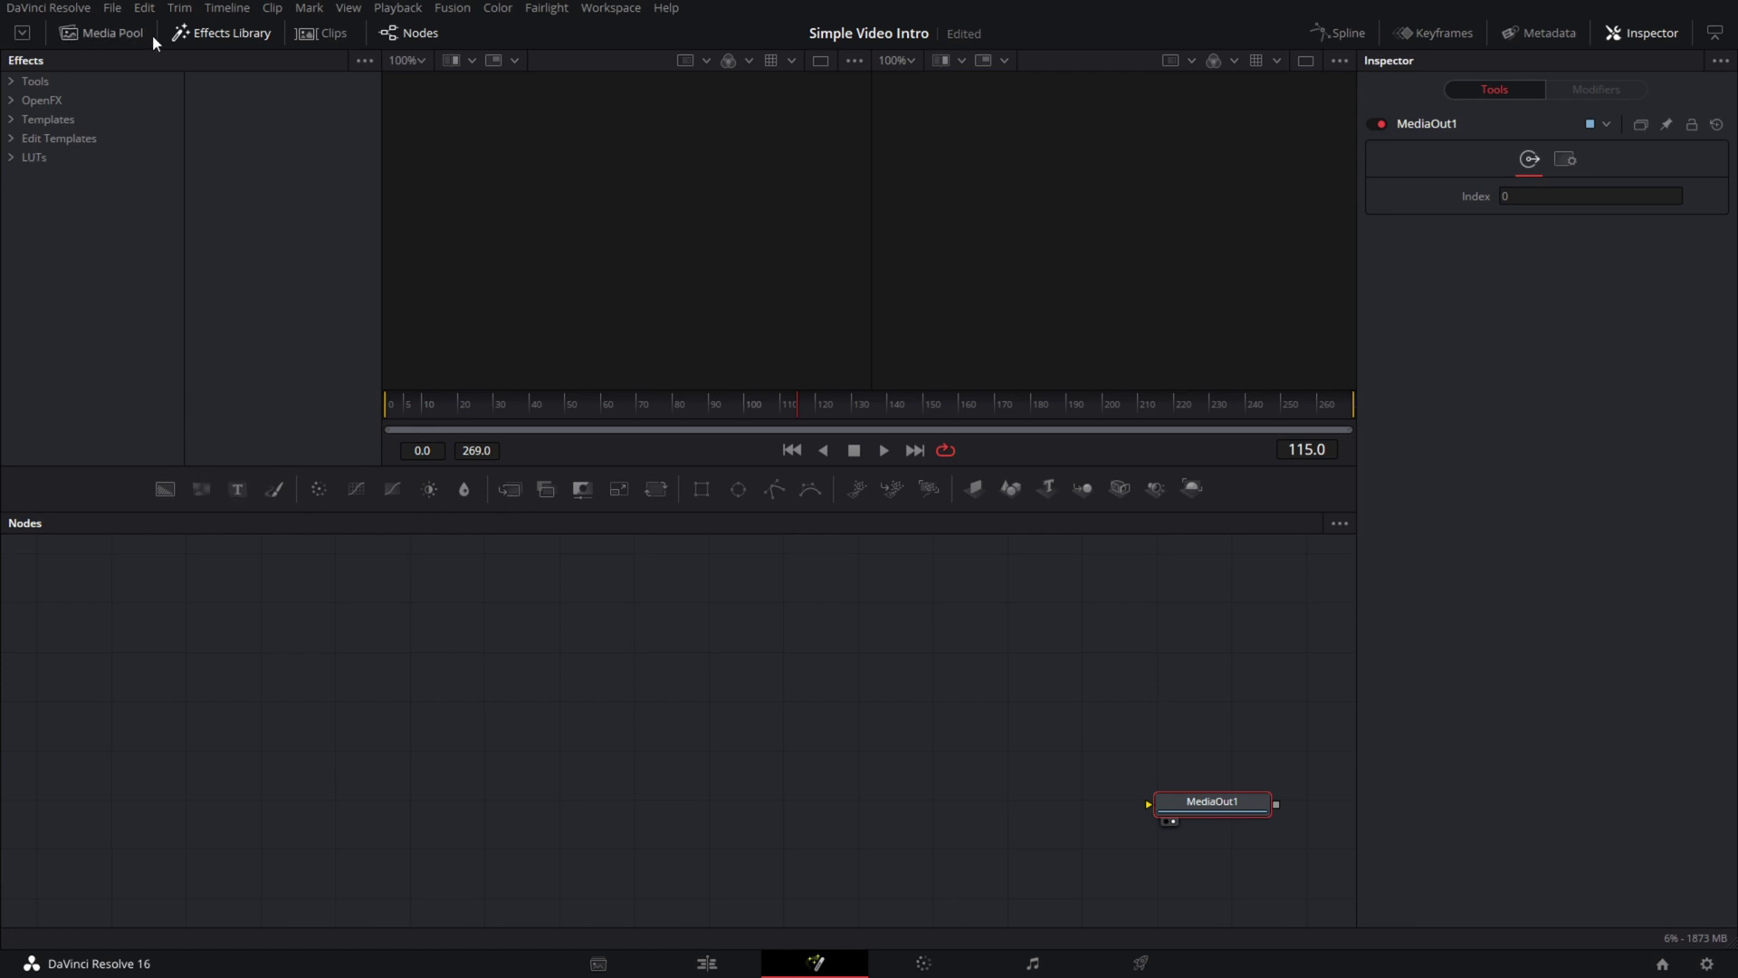
- Add Demo-Background.jpg to the node graph as a media node, rename it PhotoBG, and shift it slightly up and right
left_click(68, 31)
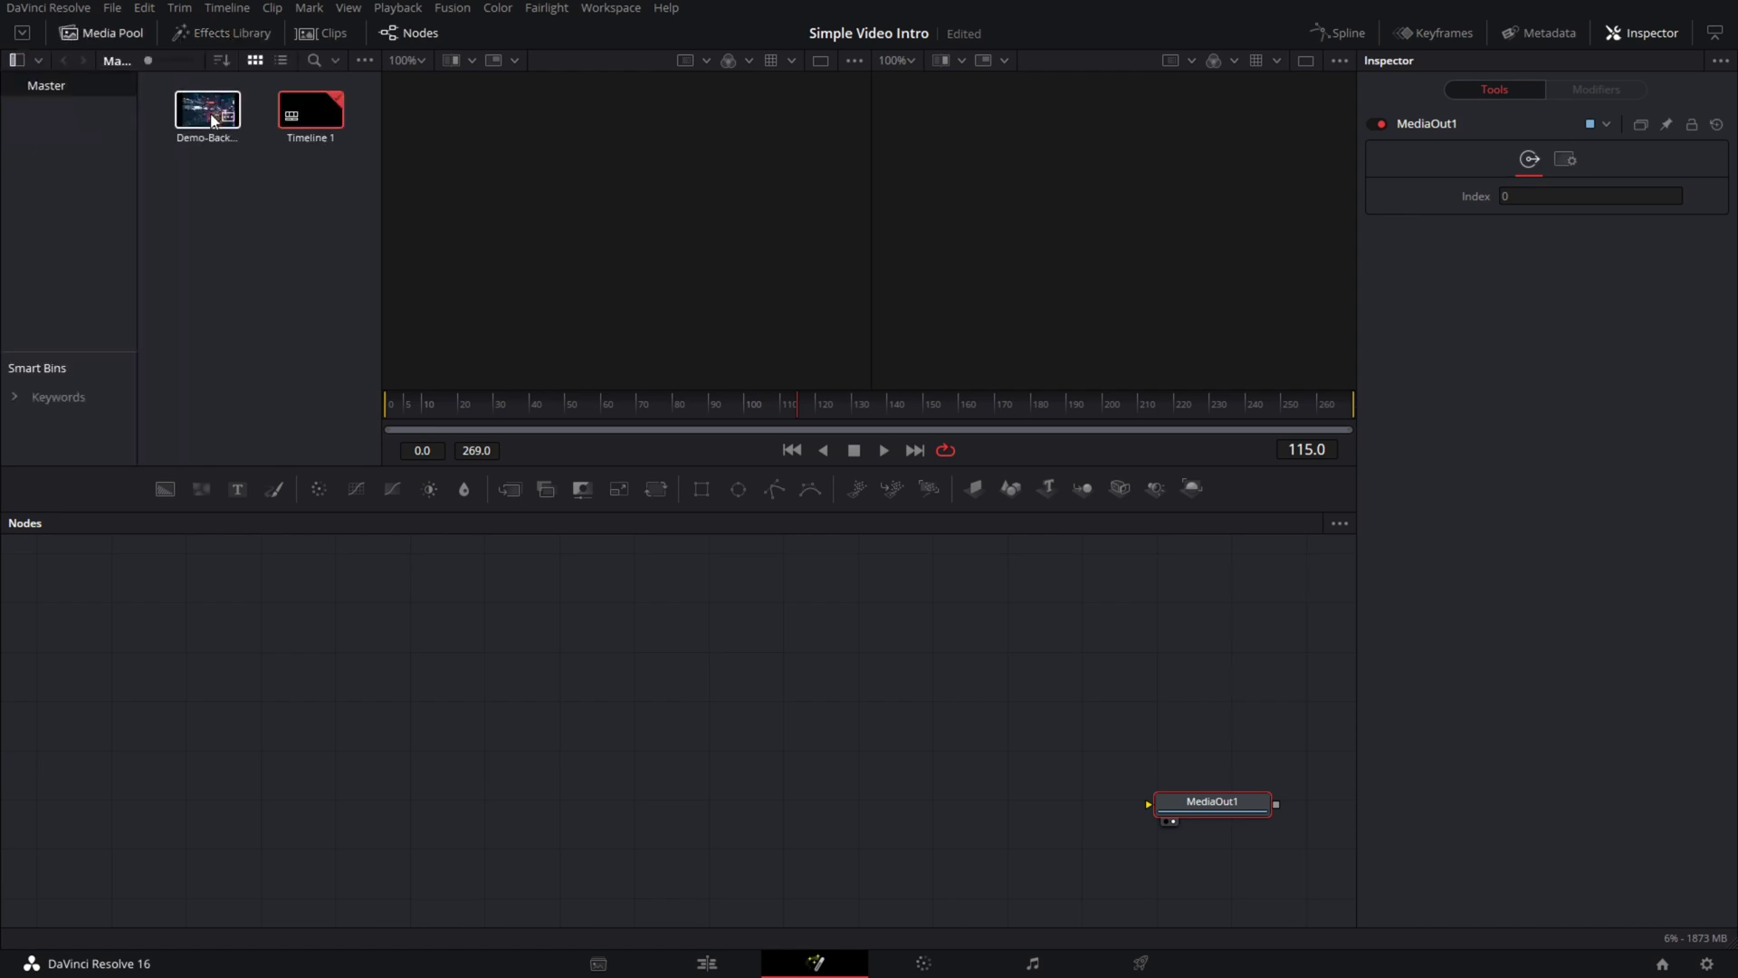
left_click_drag(213, 120, 232, 645)
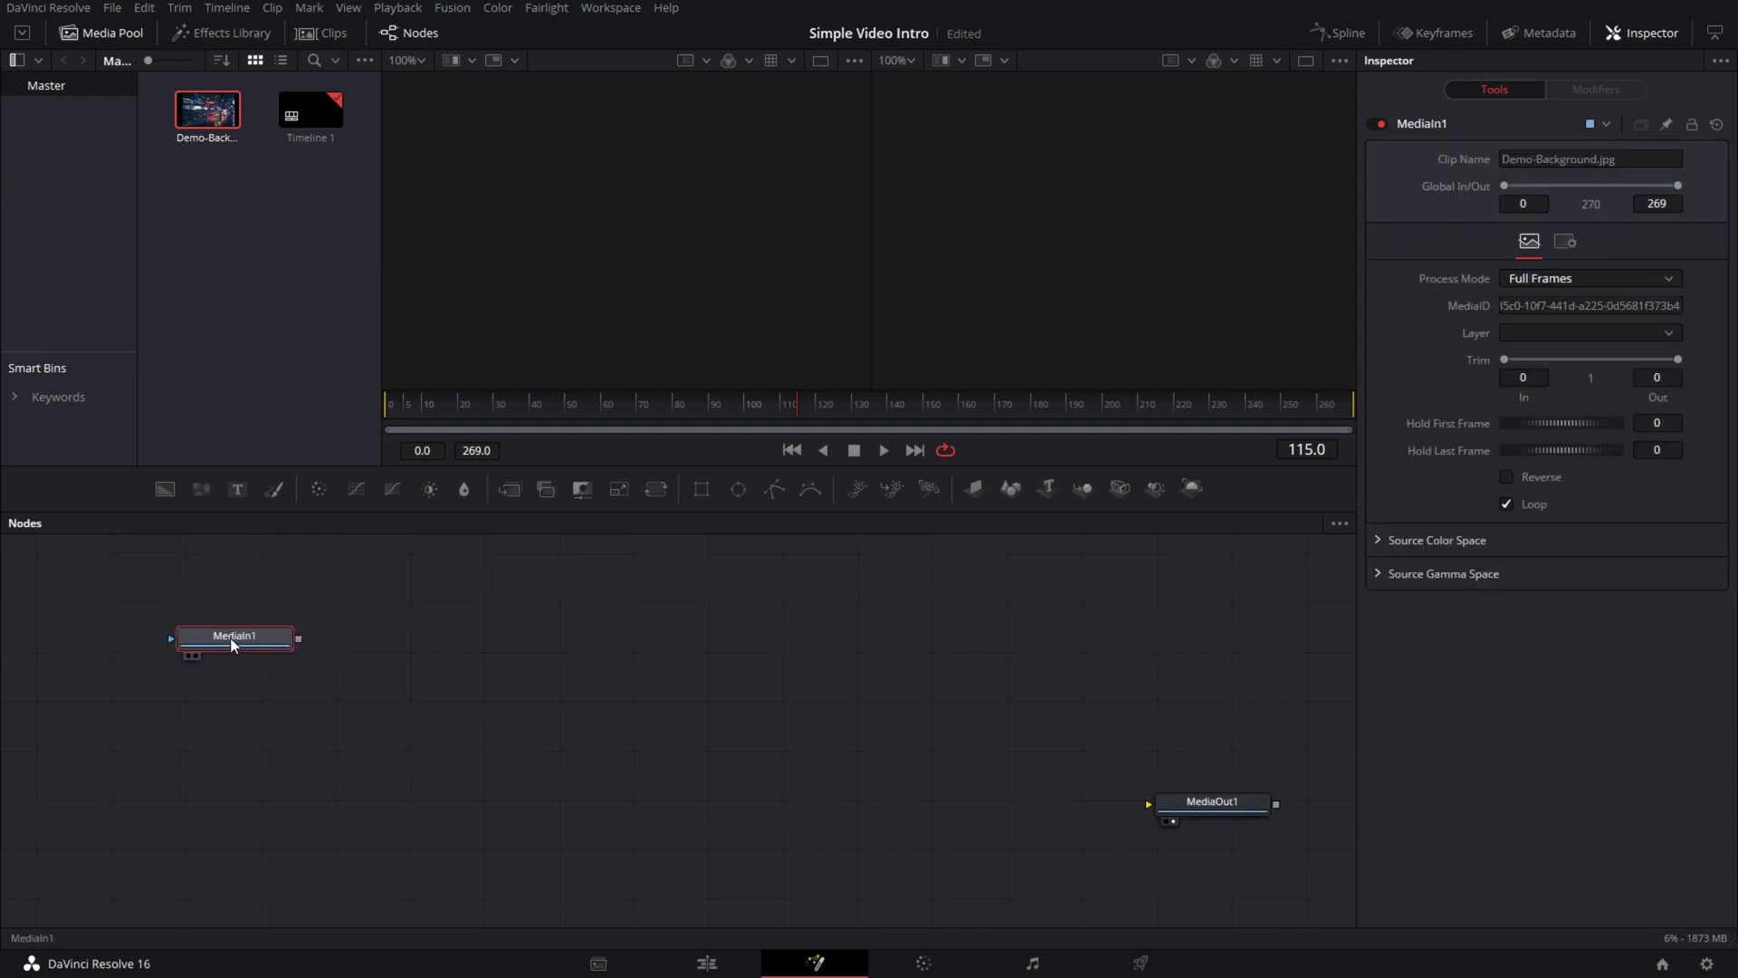
key("F2")
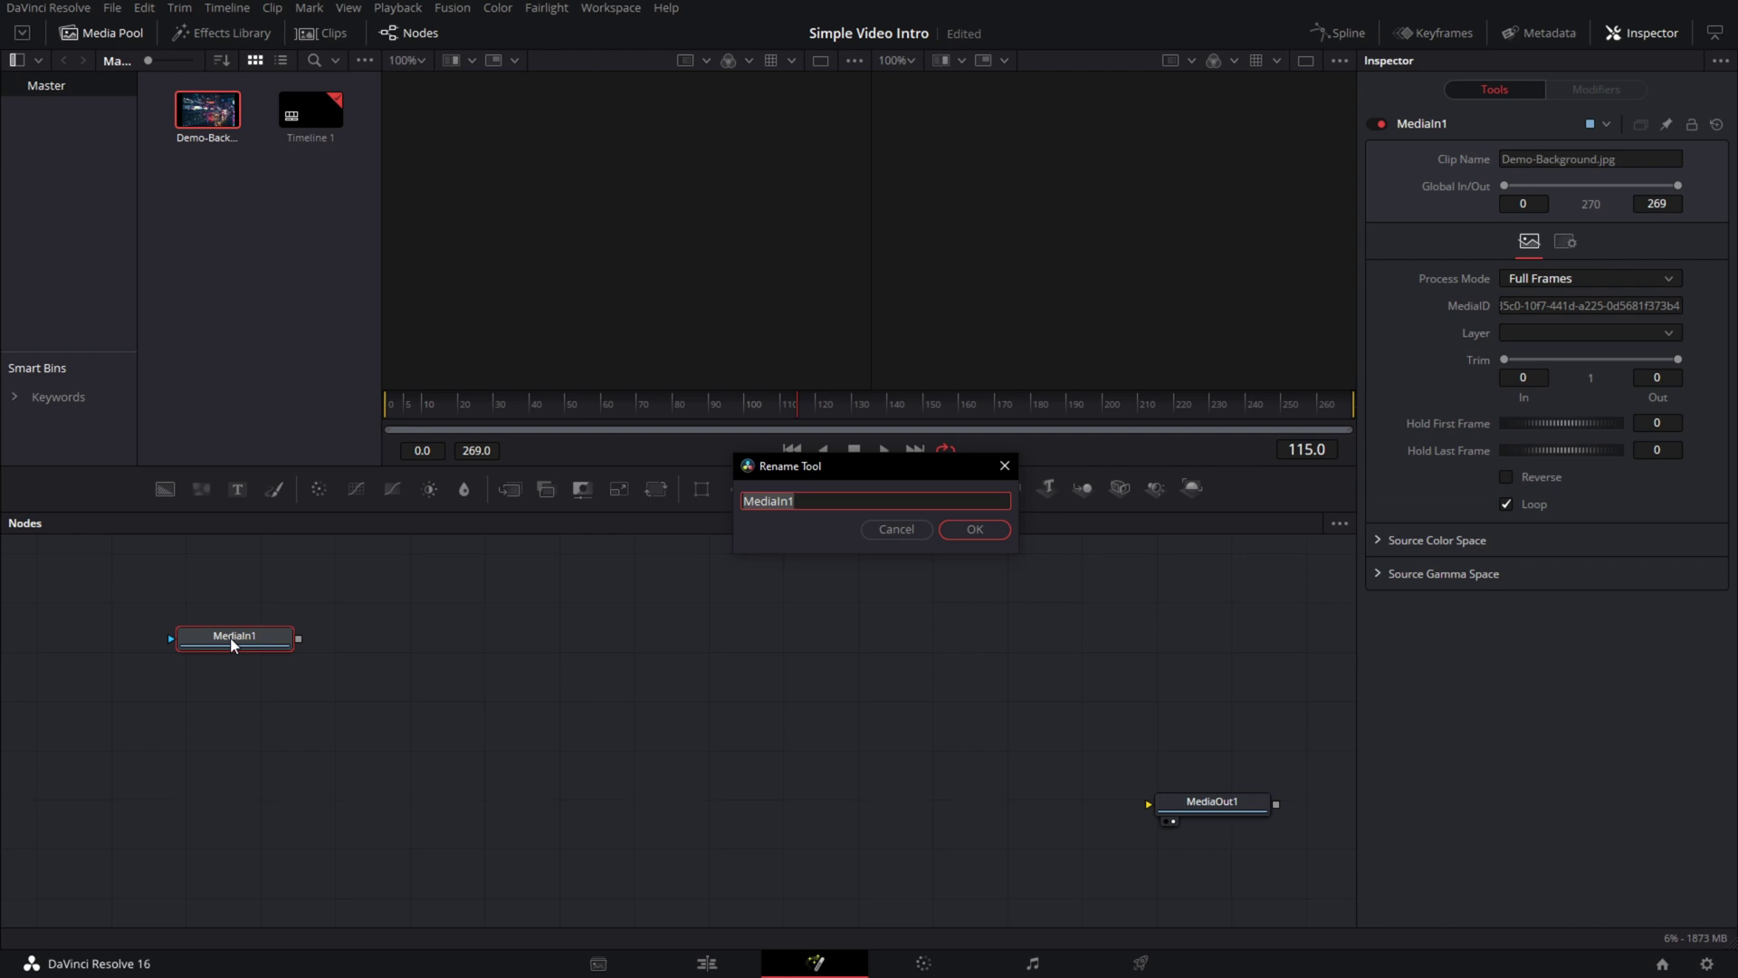
type("PhotoBG")
left_click(1003, 530)
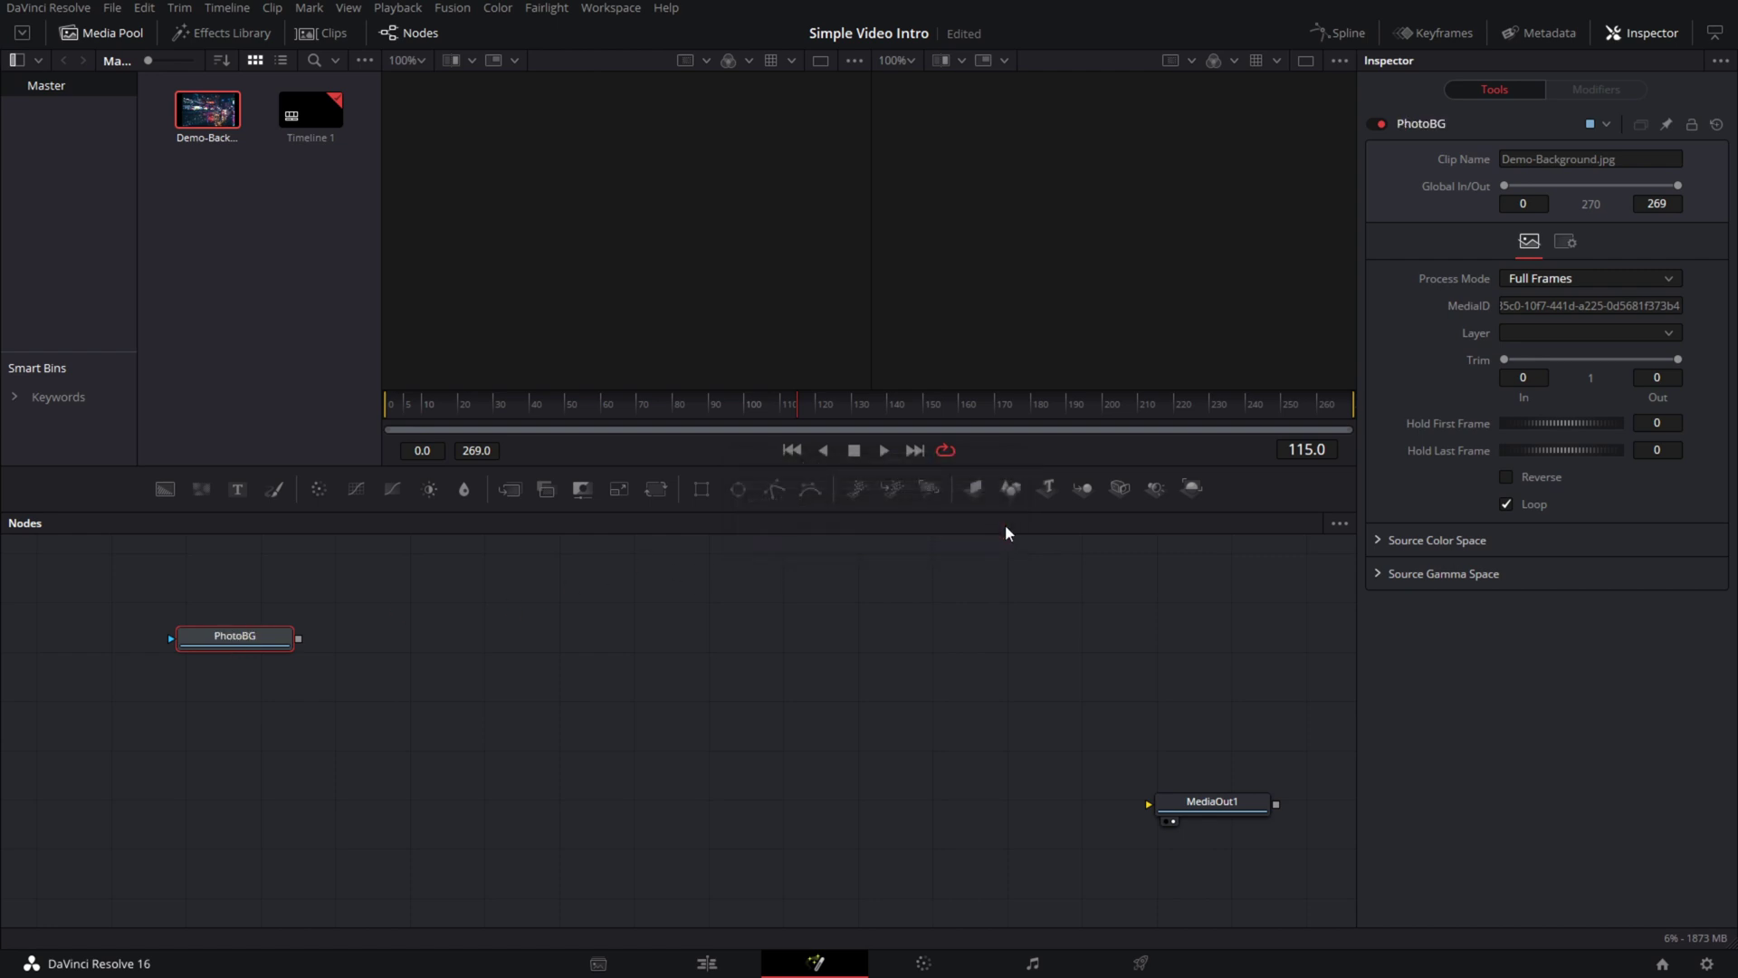
left_click_drag(224, 638, 332, 611)
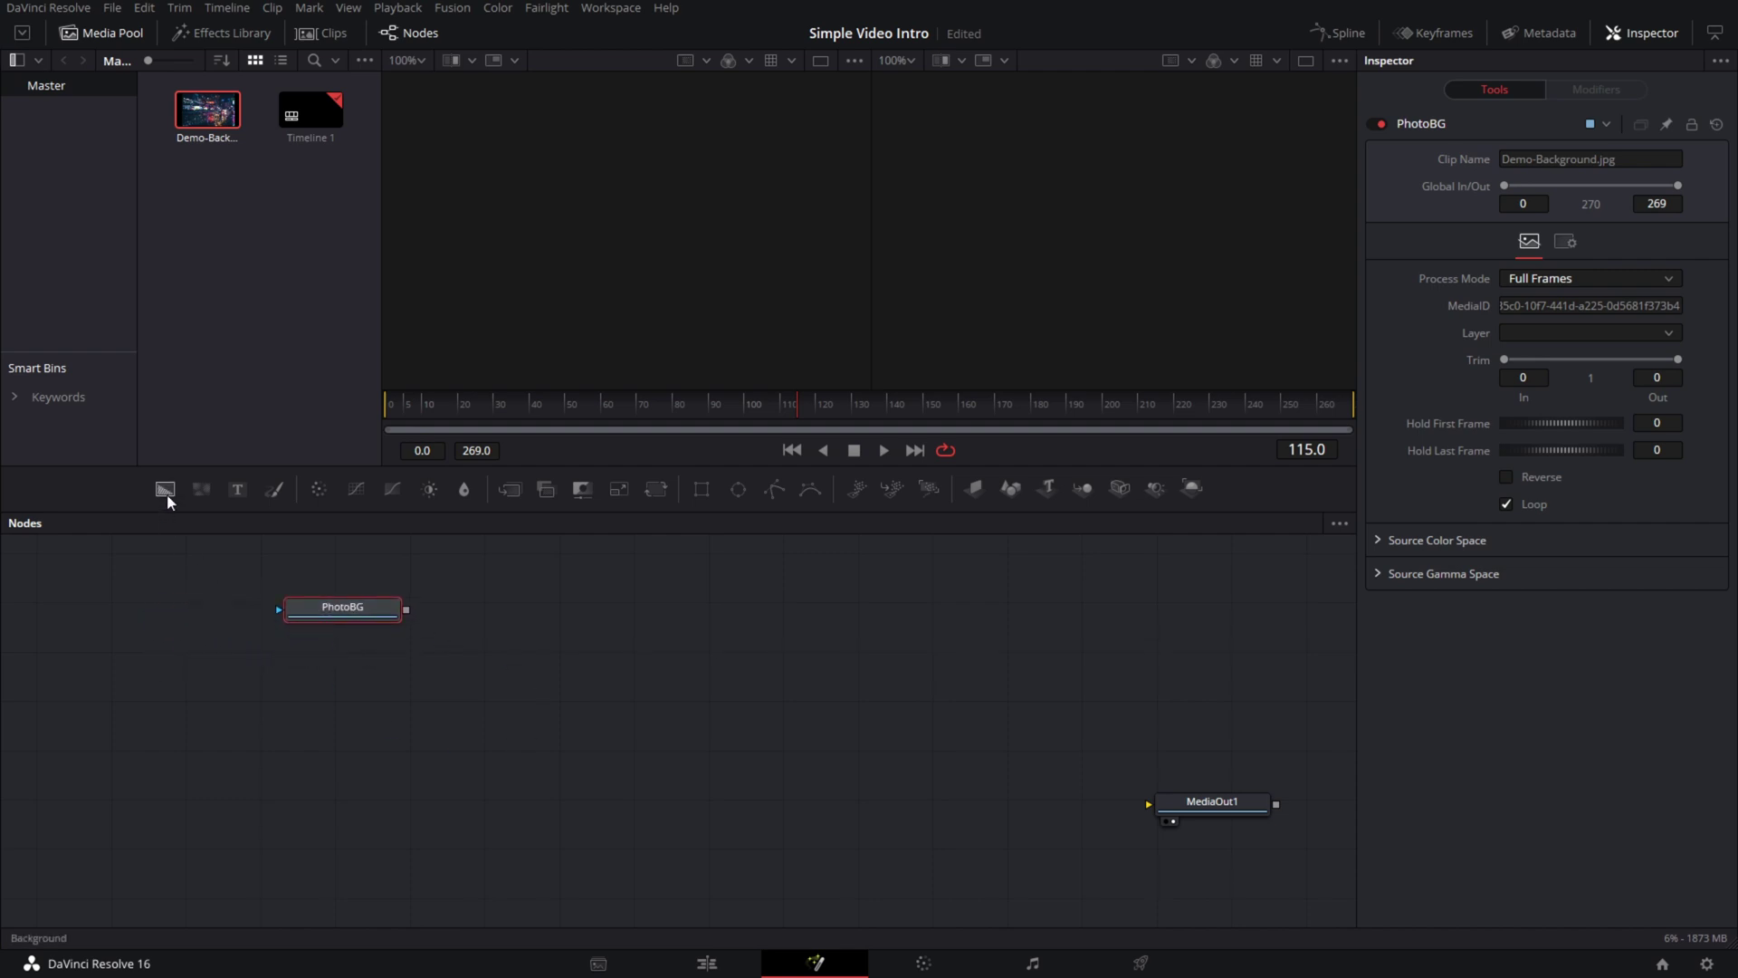
- Add a Background node with a Resize node beneath it, connect Background1 to Resize1, and save the project
left_click_drag(165, 494, 139, 752)
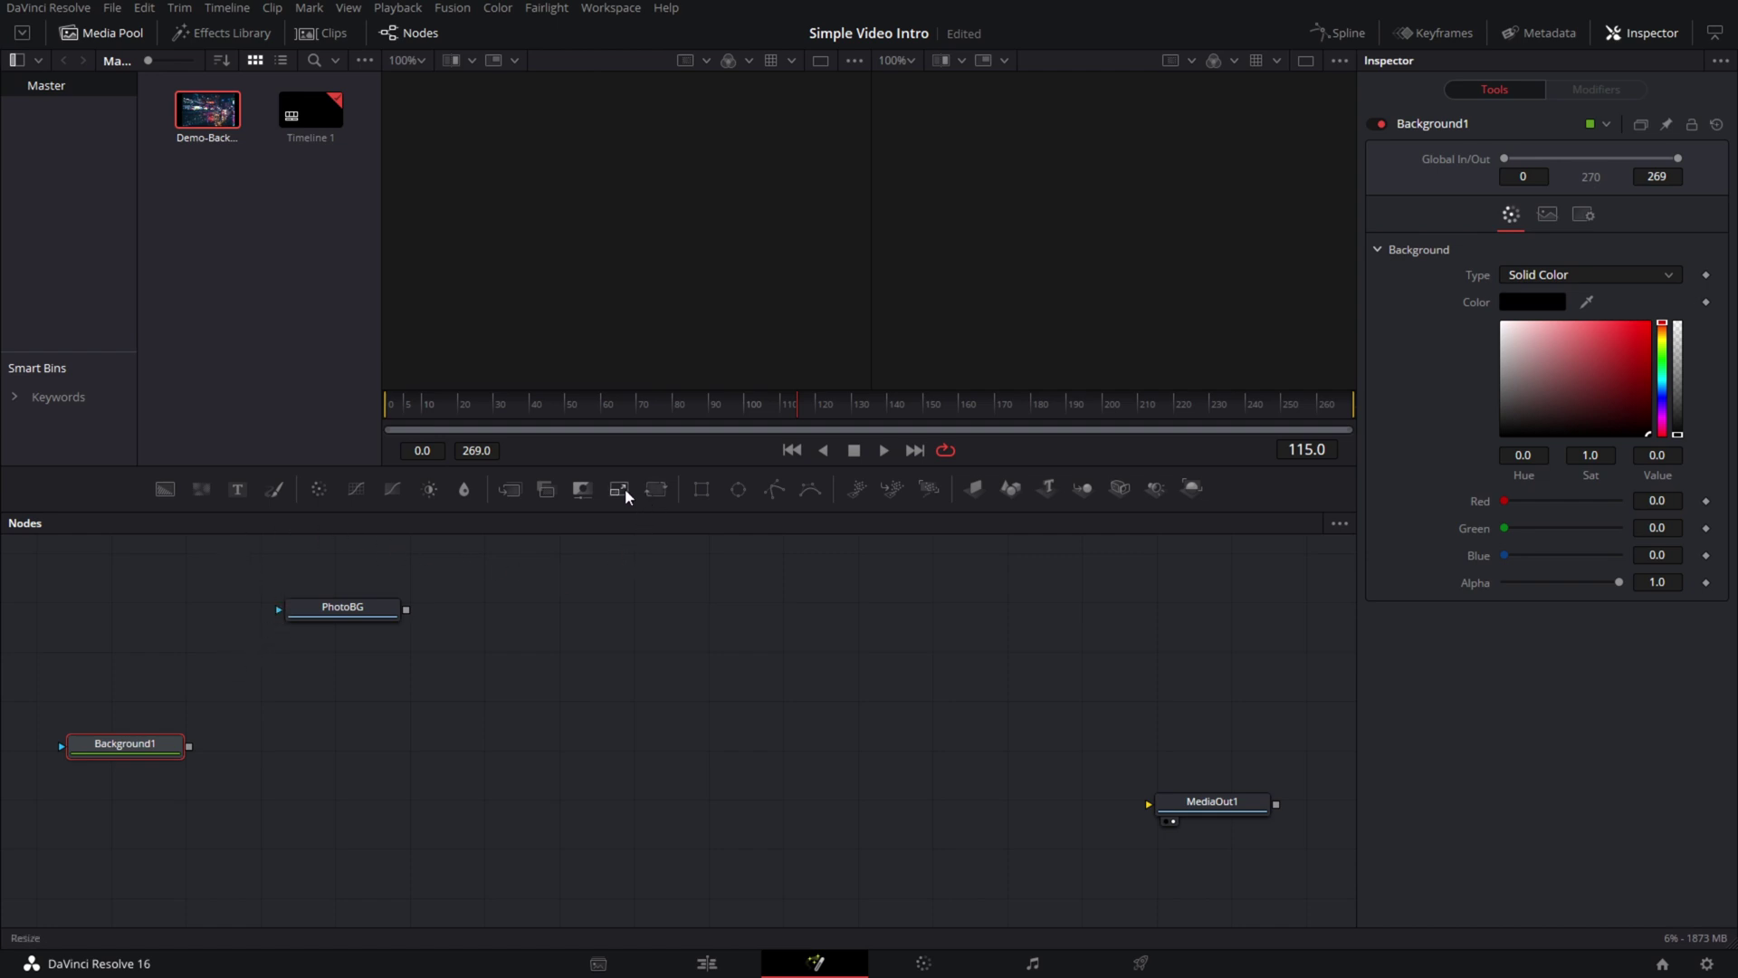
left_click_drag(621, 487, 143, 696)
left_click_drag(132, 793, 143, 752)
left_click(156, 705)
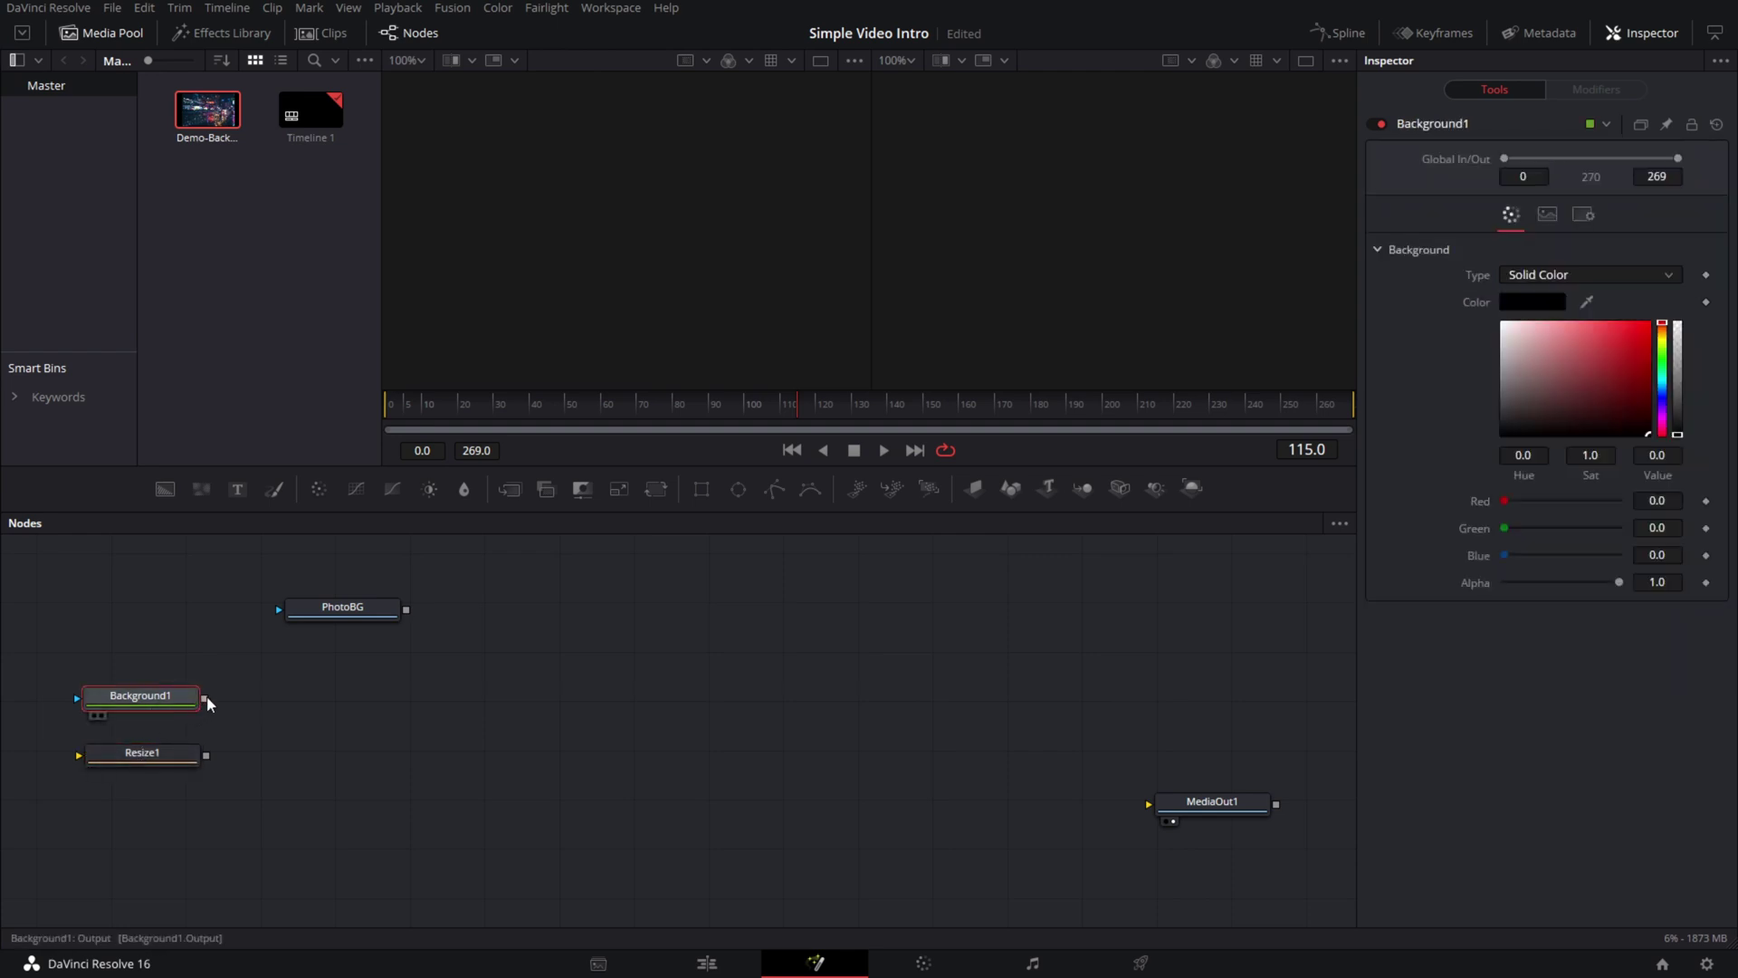
left_click_drag(207, 697, 151, 757)
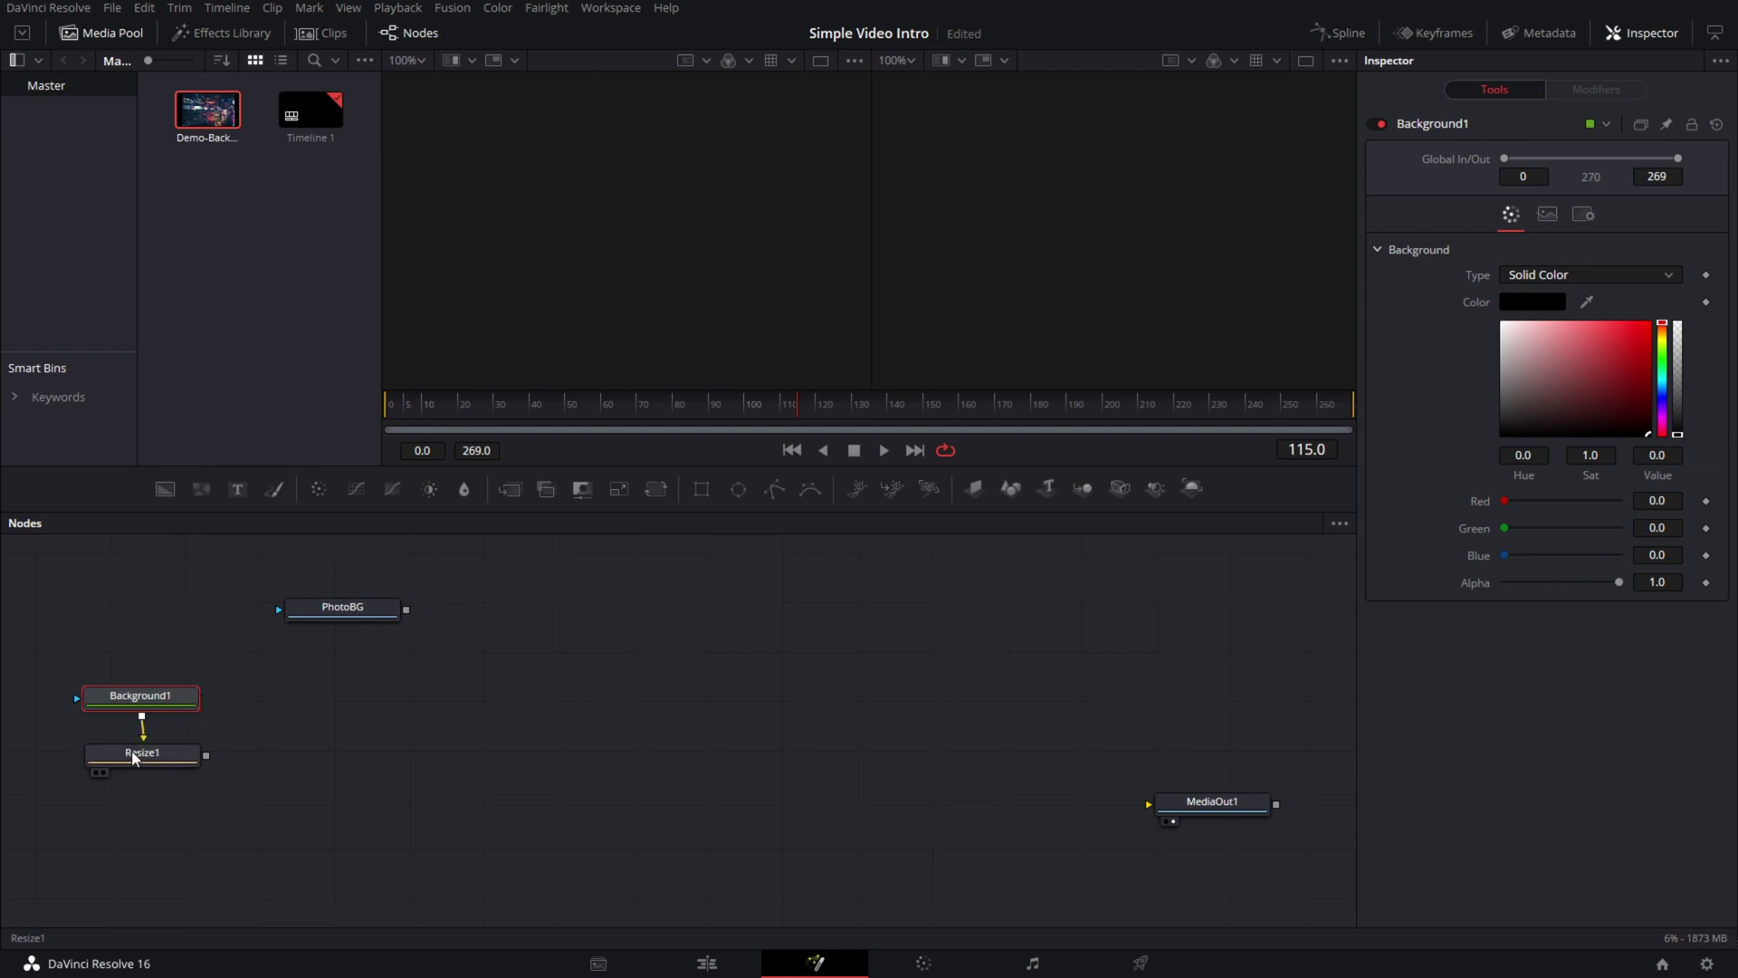
left_click(134, 757)
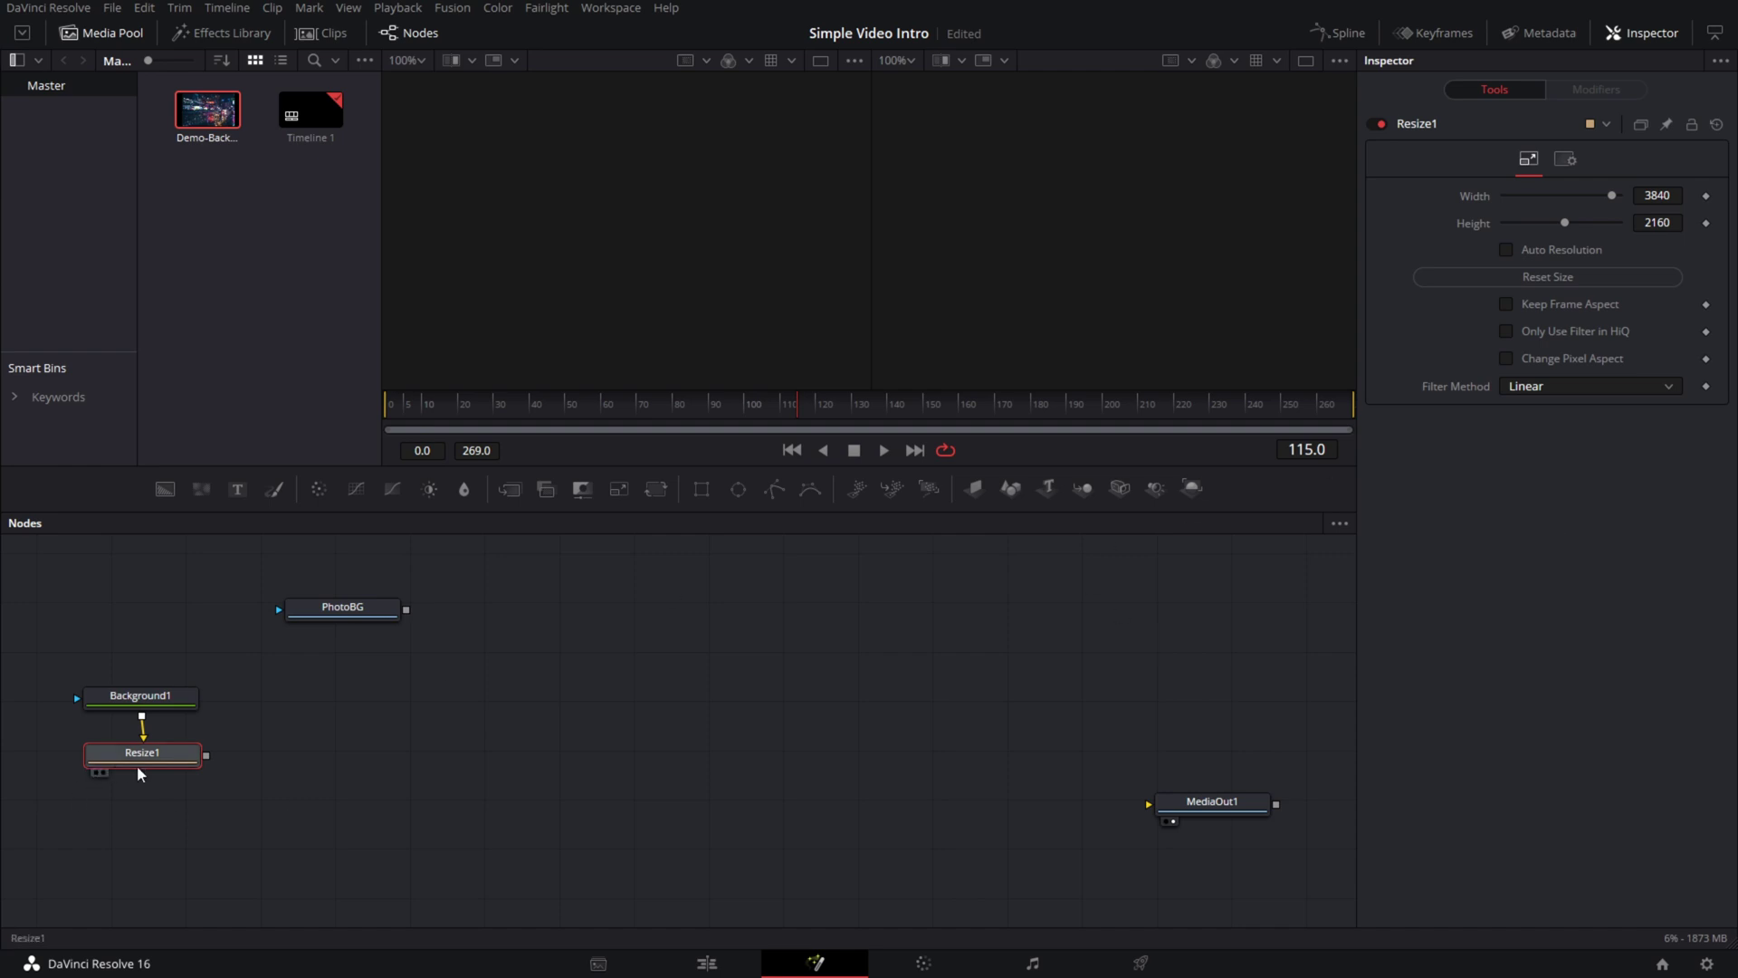
left_click_drag(154, 758, 151, 749)
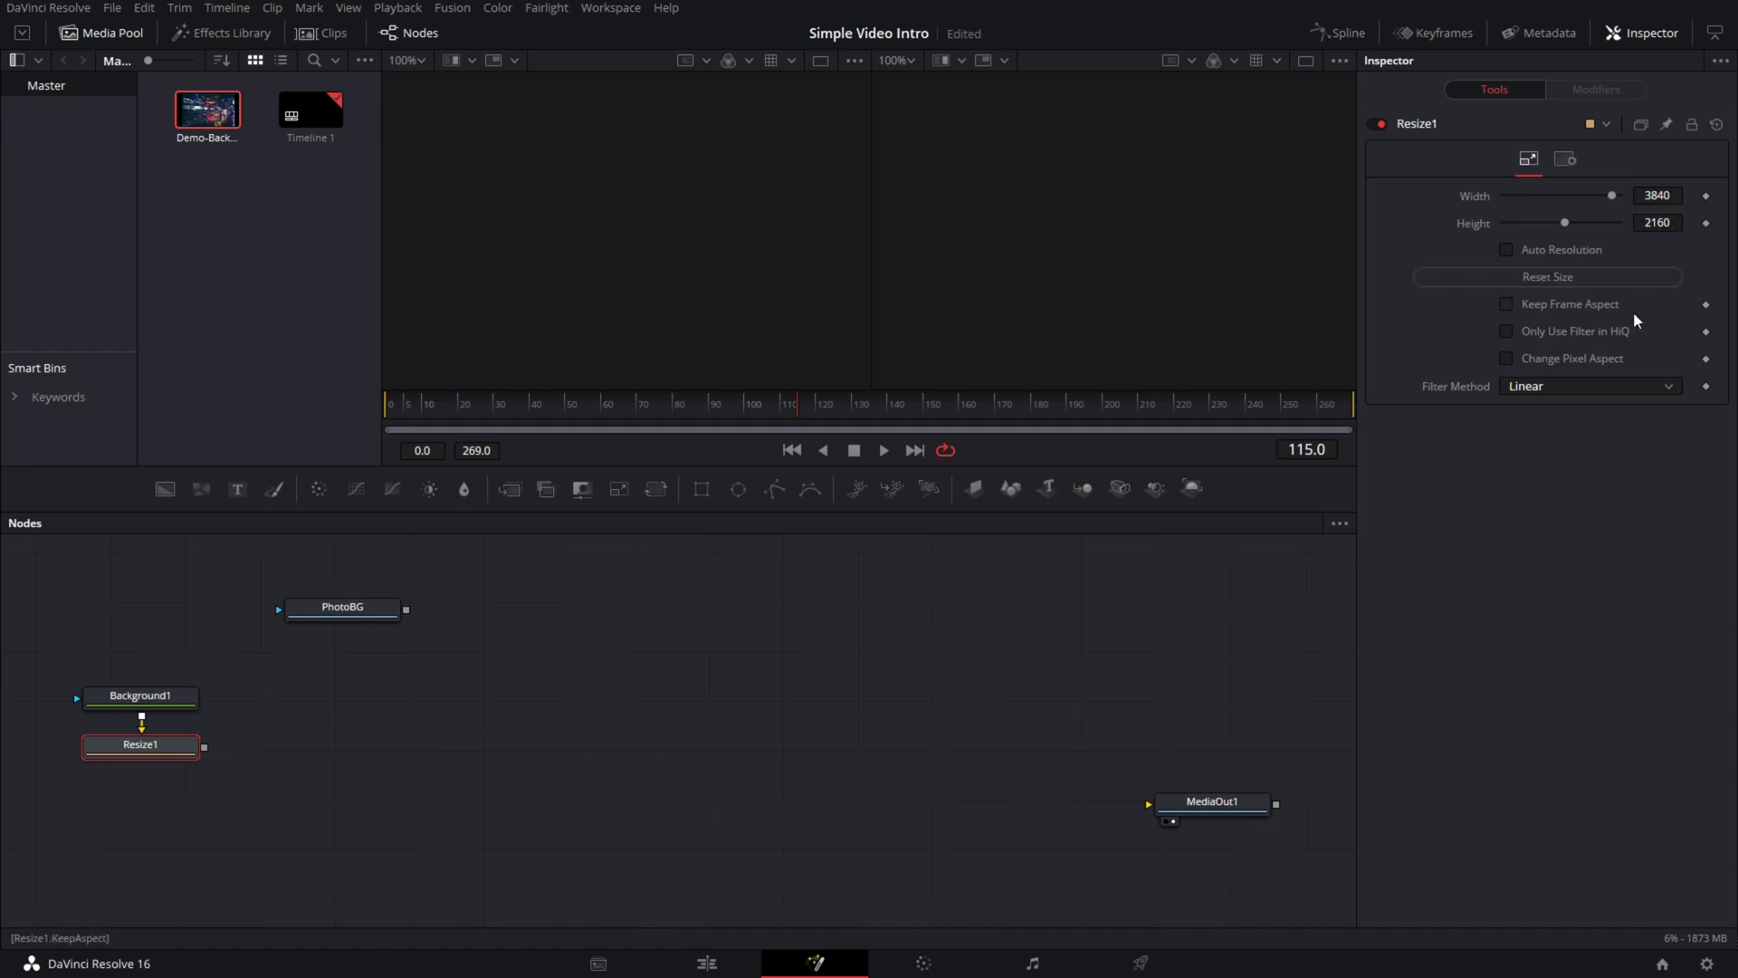
key("ctrl+s")
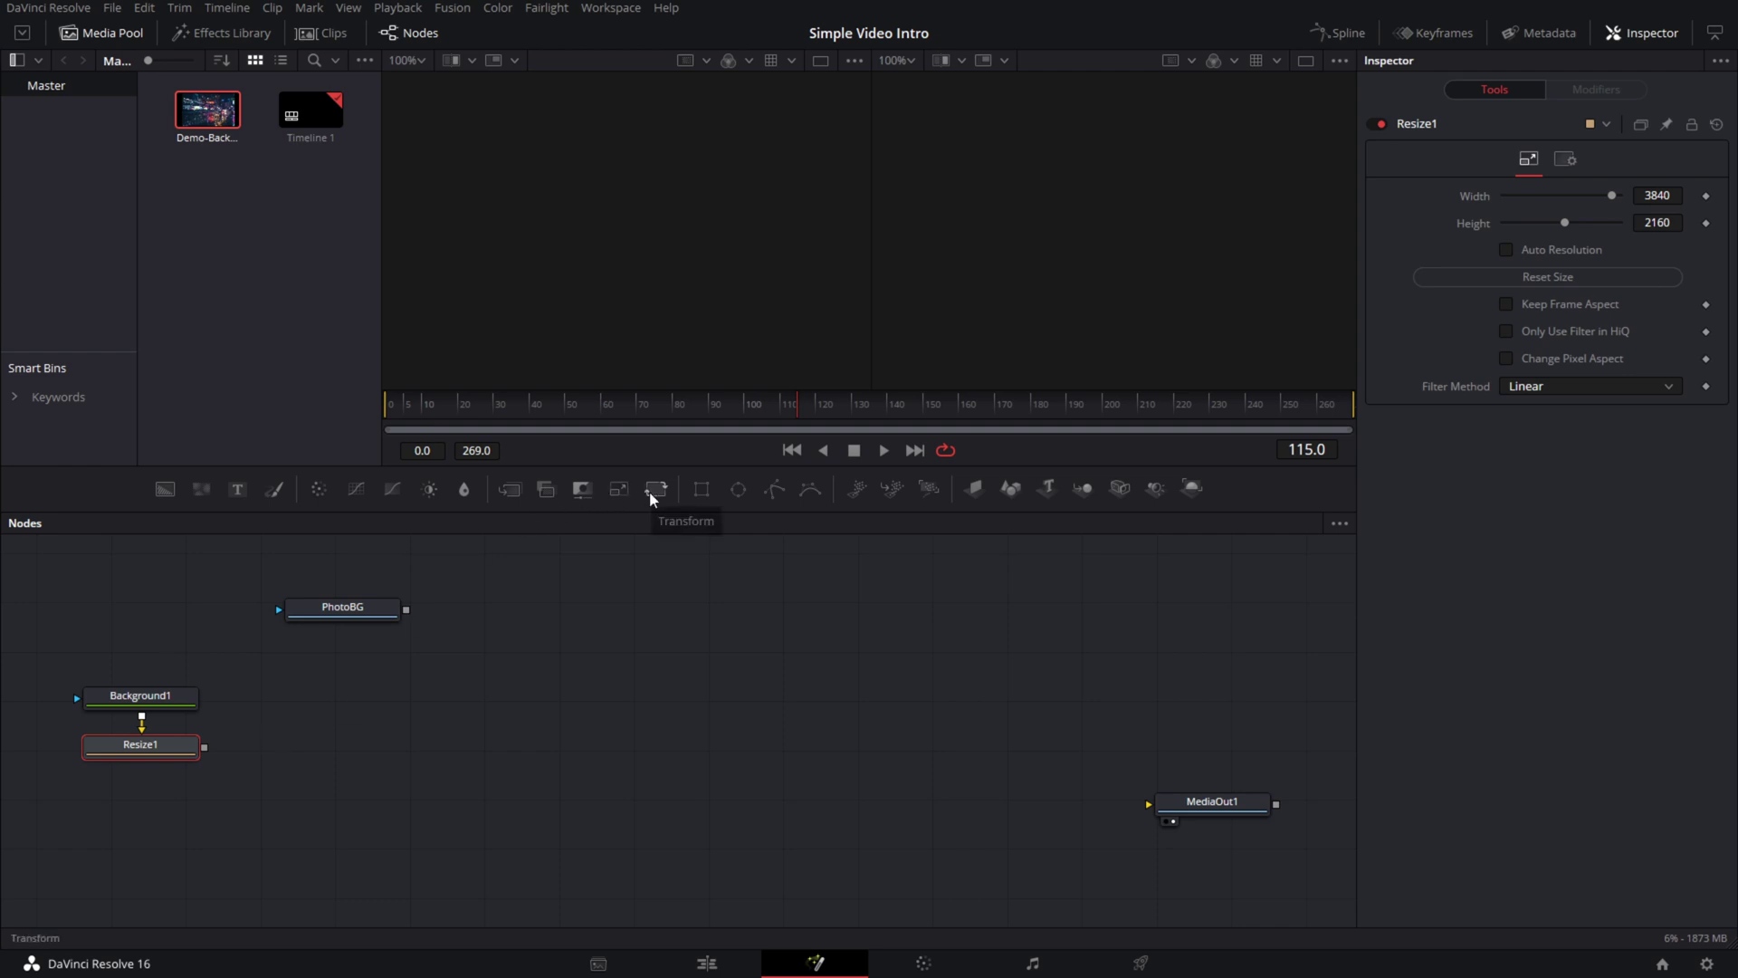
- Add a Merge node fed by Resize1, place it to the right of Resize1, and rename it PhotoBGMrg
left_click_drag(508, 495, 142, 812)
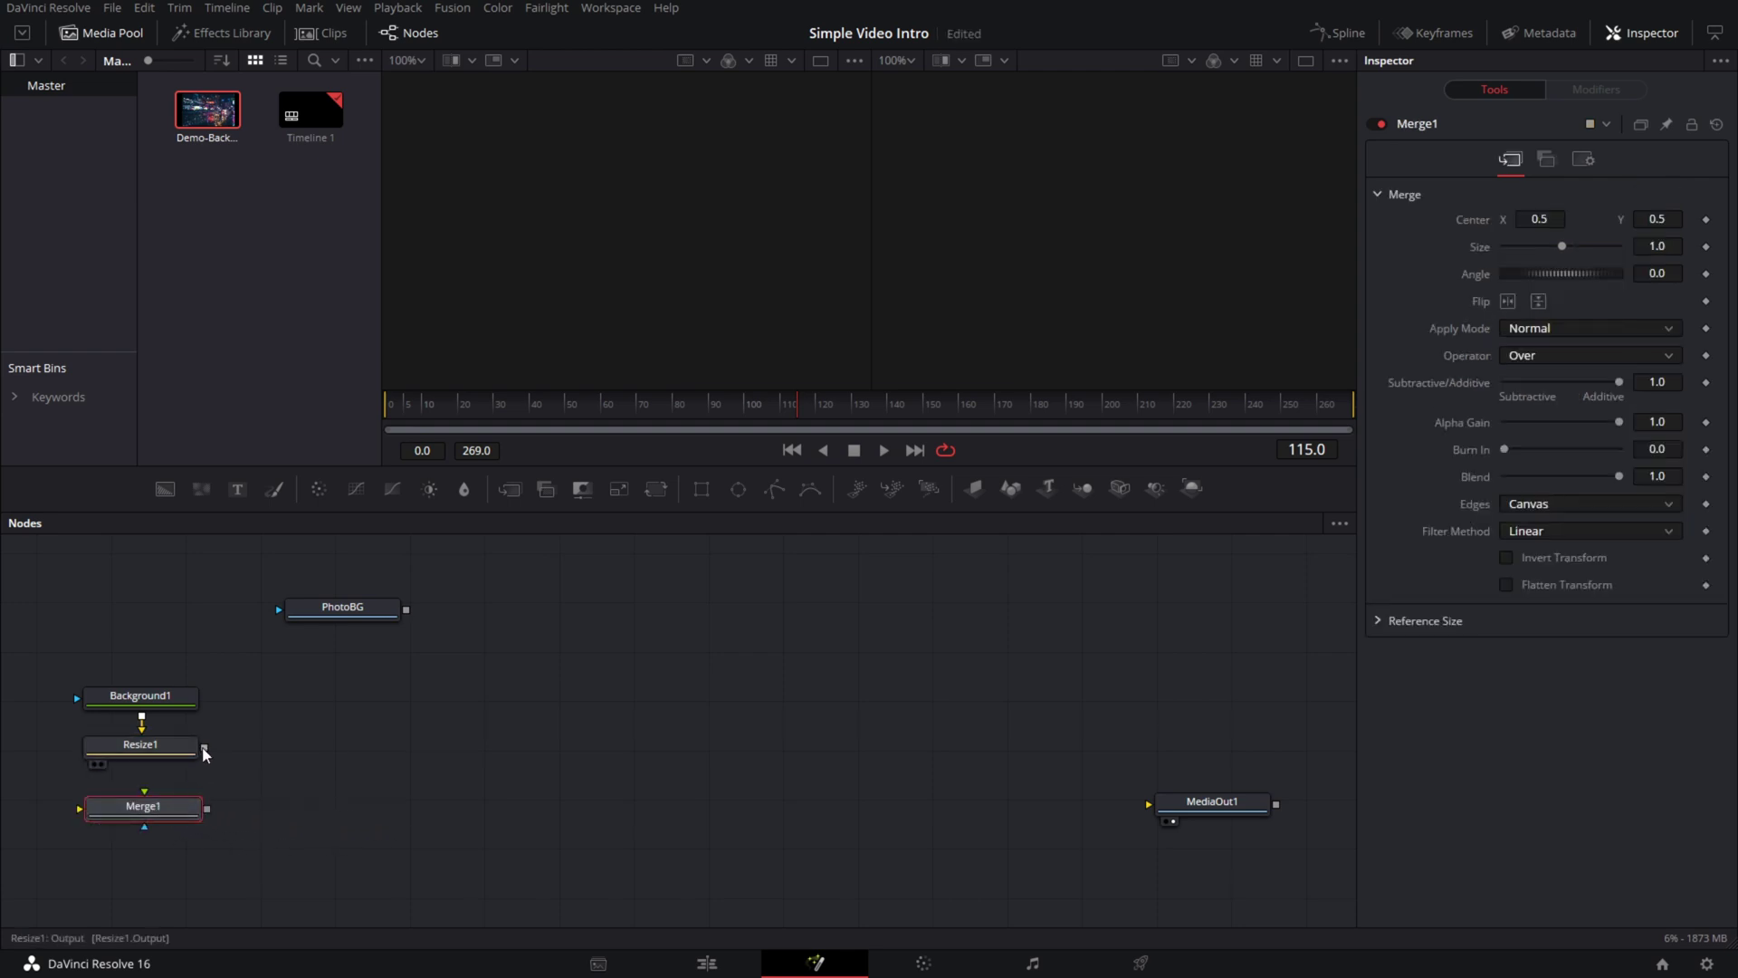
left_click_drag(204, 747, 160, 813)
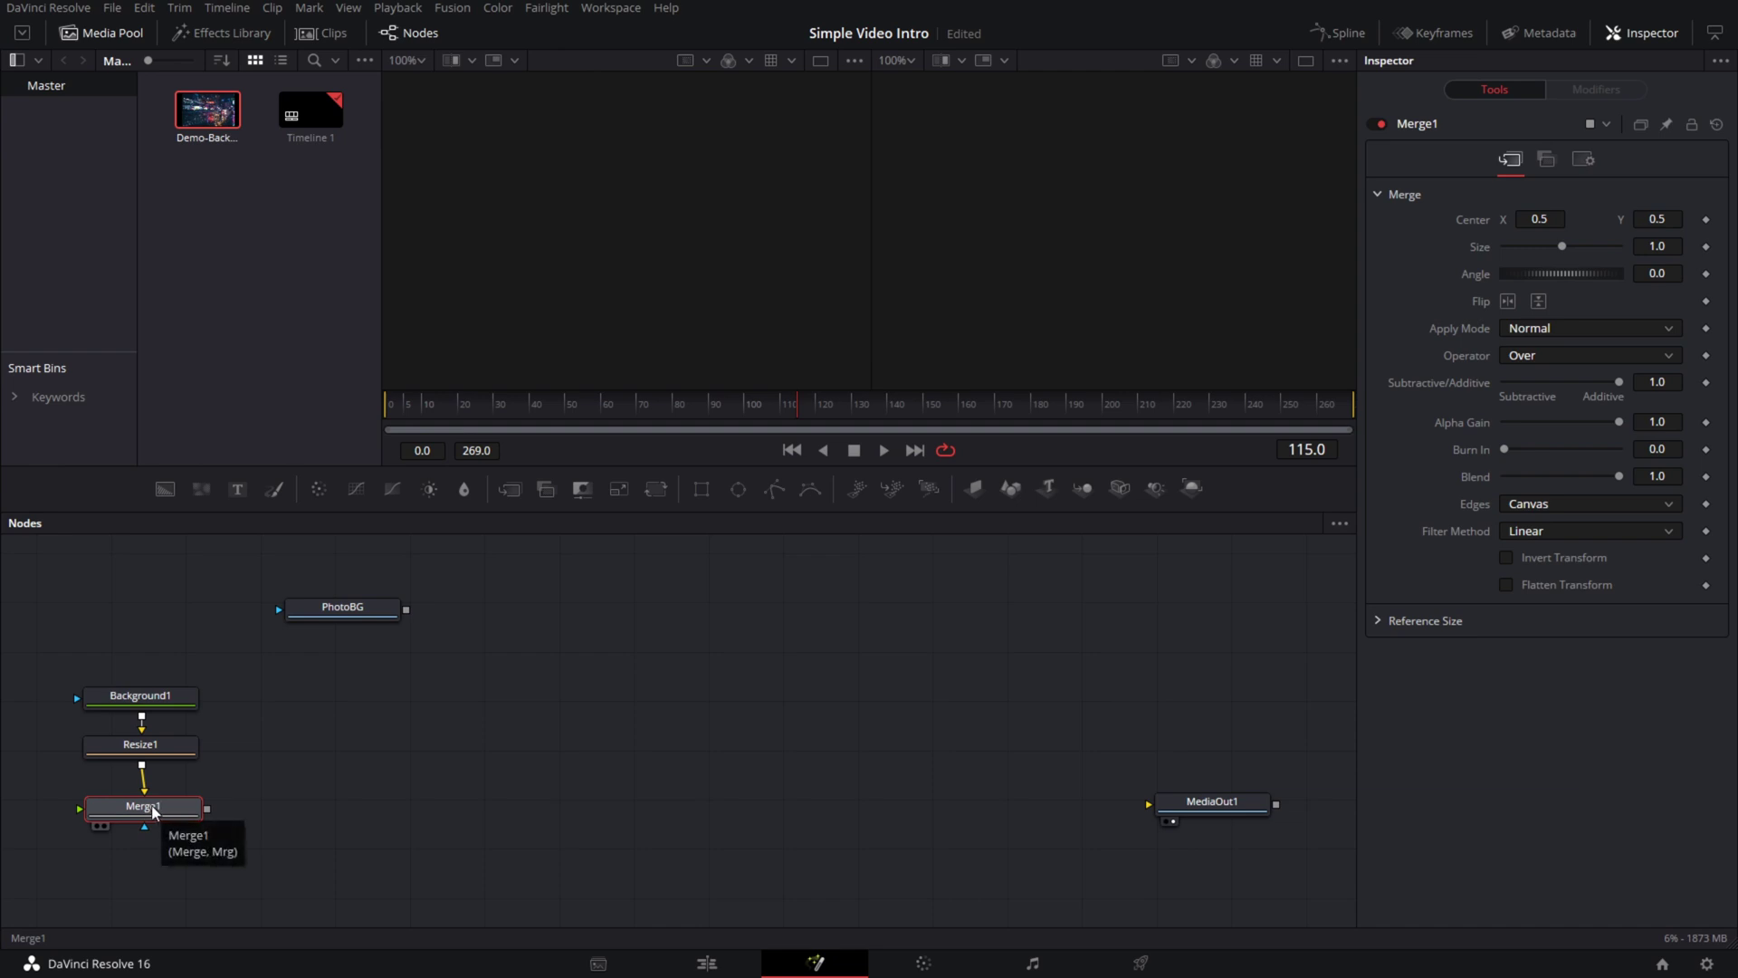
left_click_drag(164, 813, 343, 751)
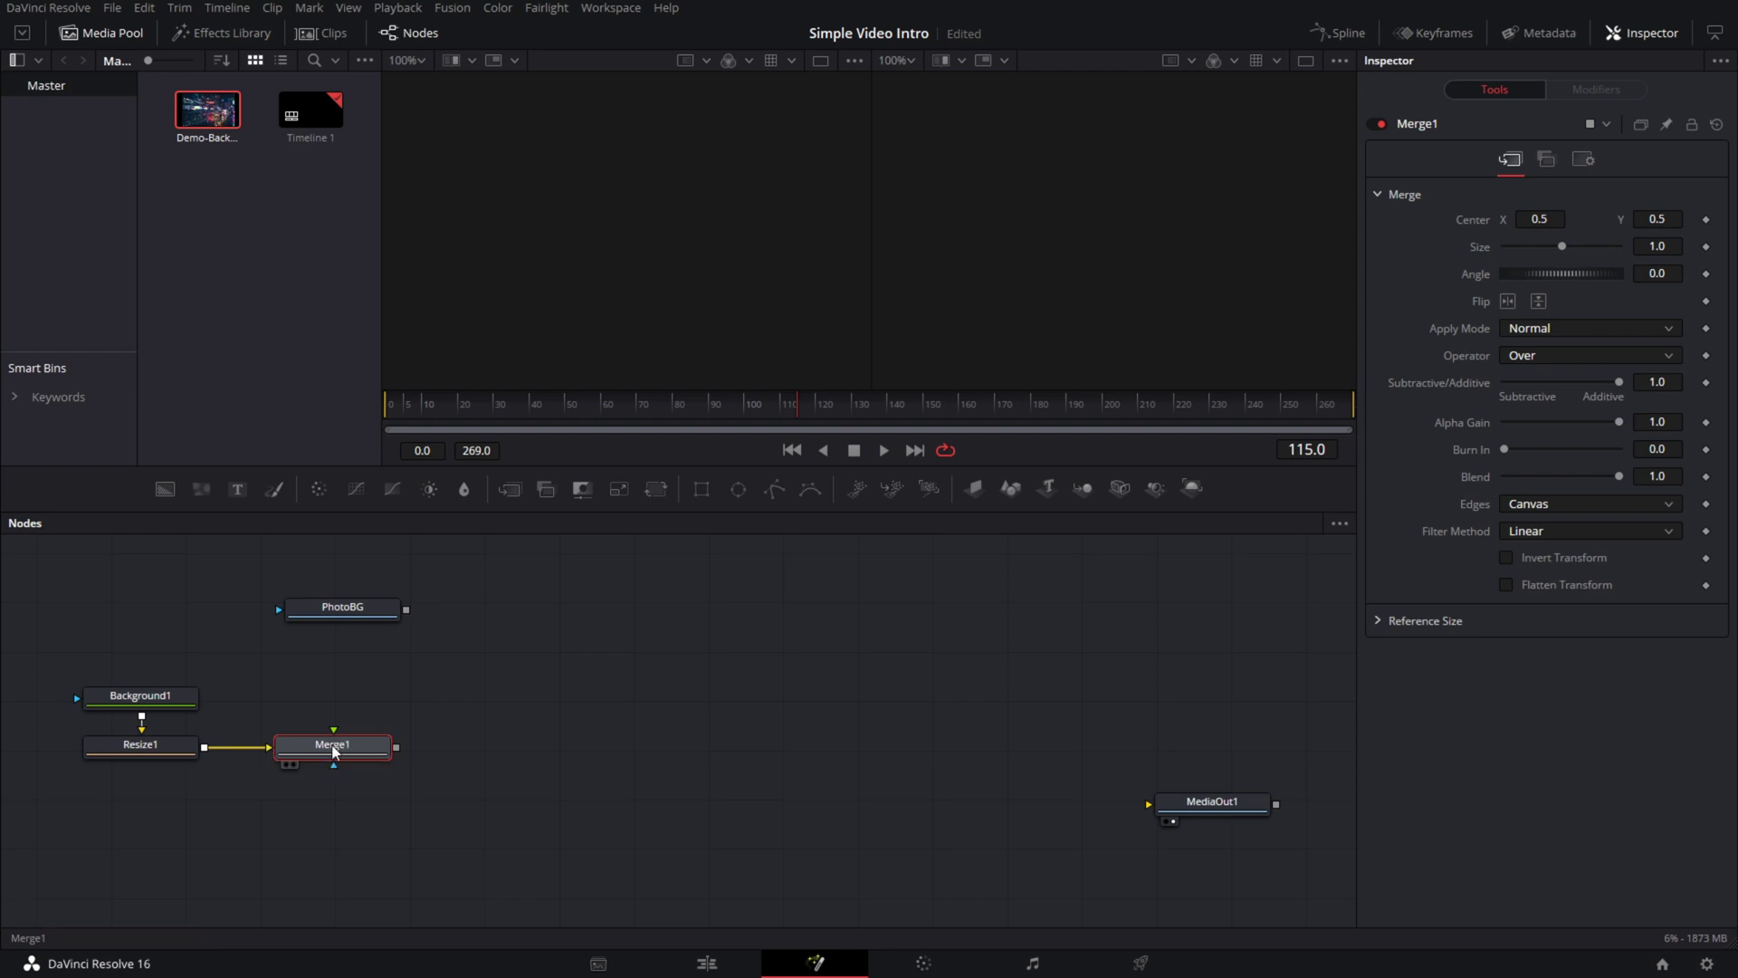
key("F2")
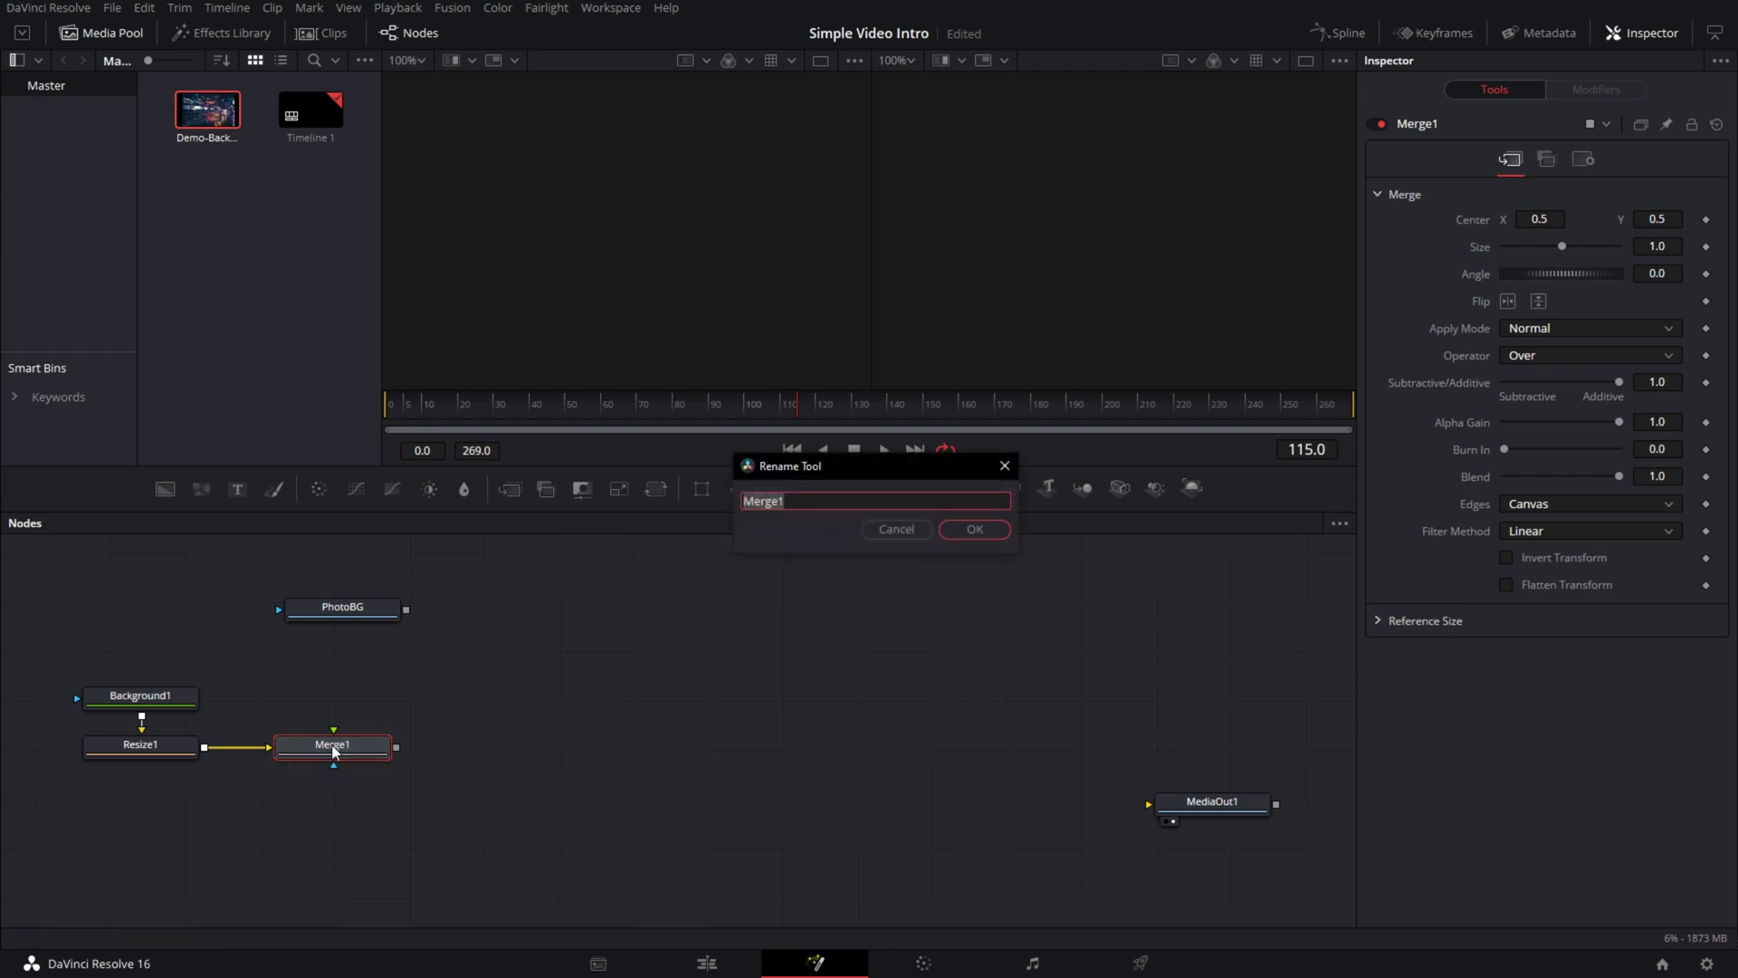
type("PhotoBG")
left_click(977, 532)
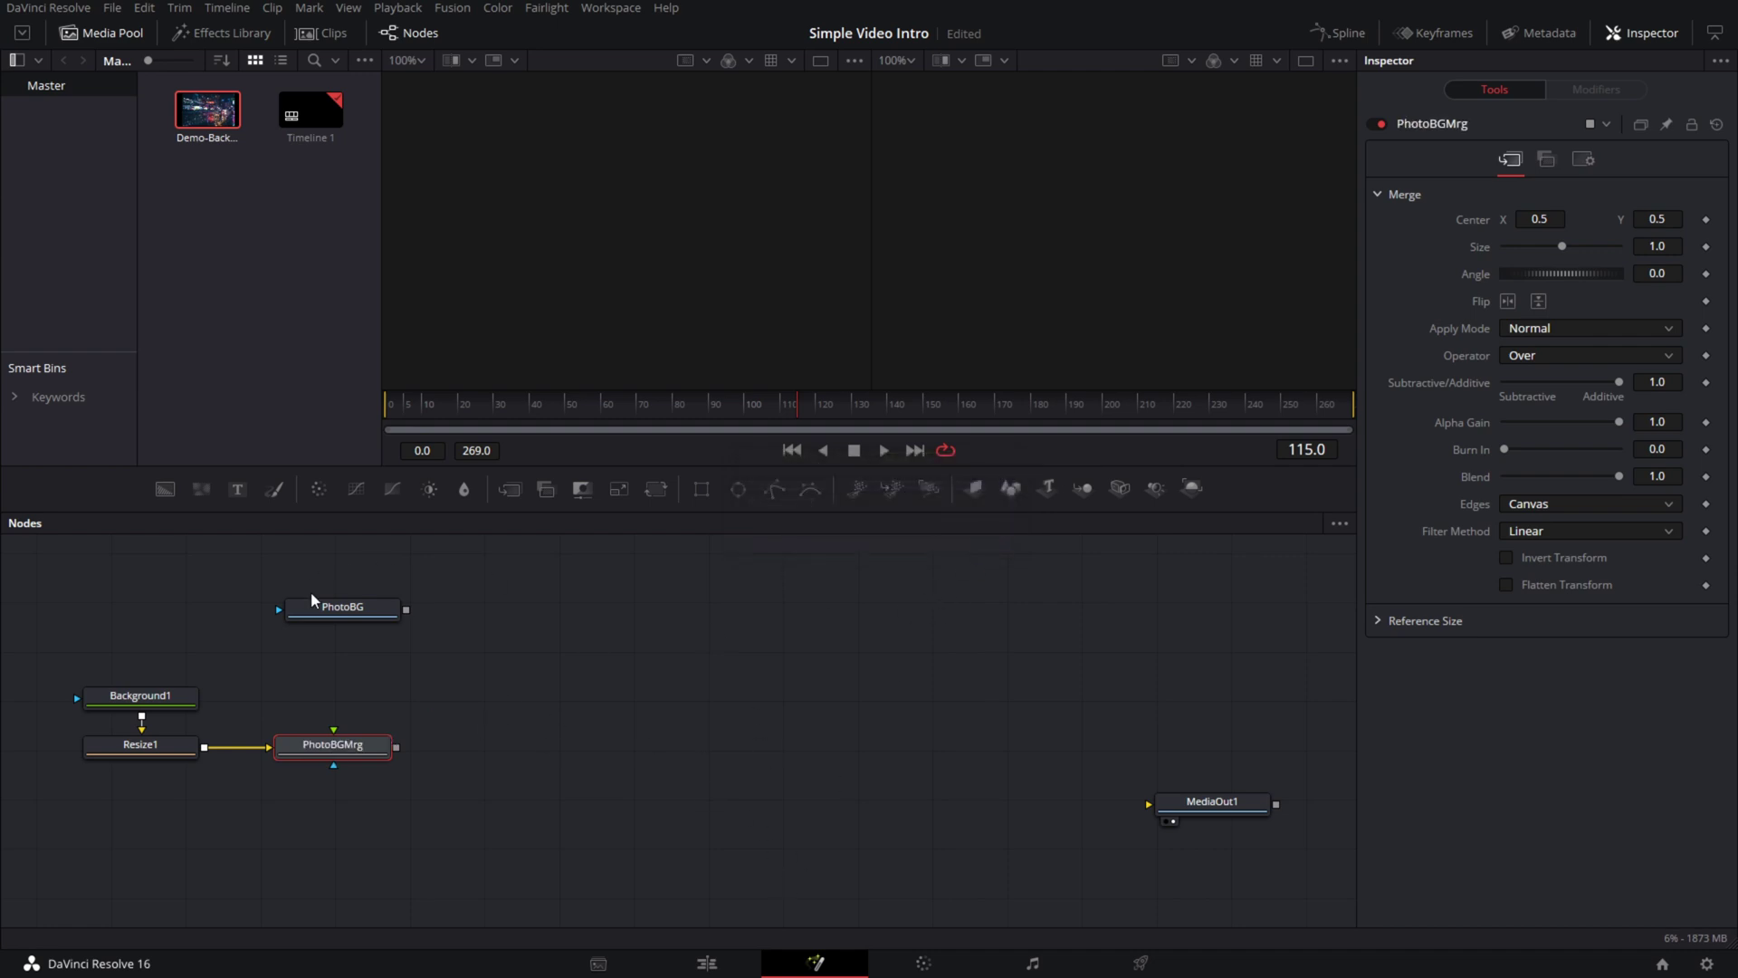
- Move the Background1, Resize1 and PhotoBGMrg nodes down and add two Transform nodes between PhotoBG and PhotoBGMrg
left_click_drag(342, 613, 339, 599)
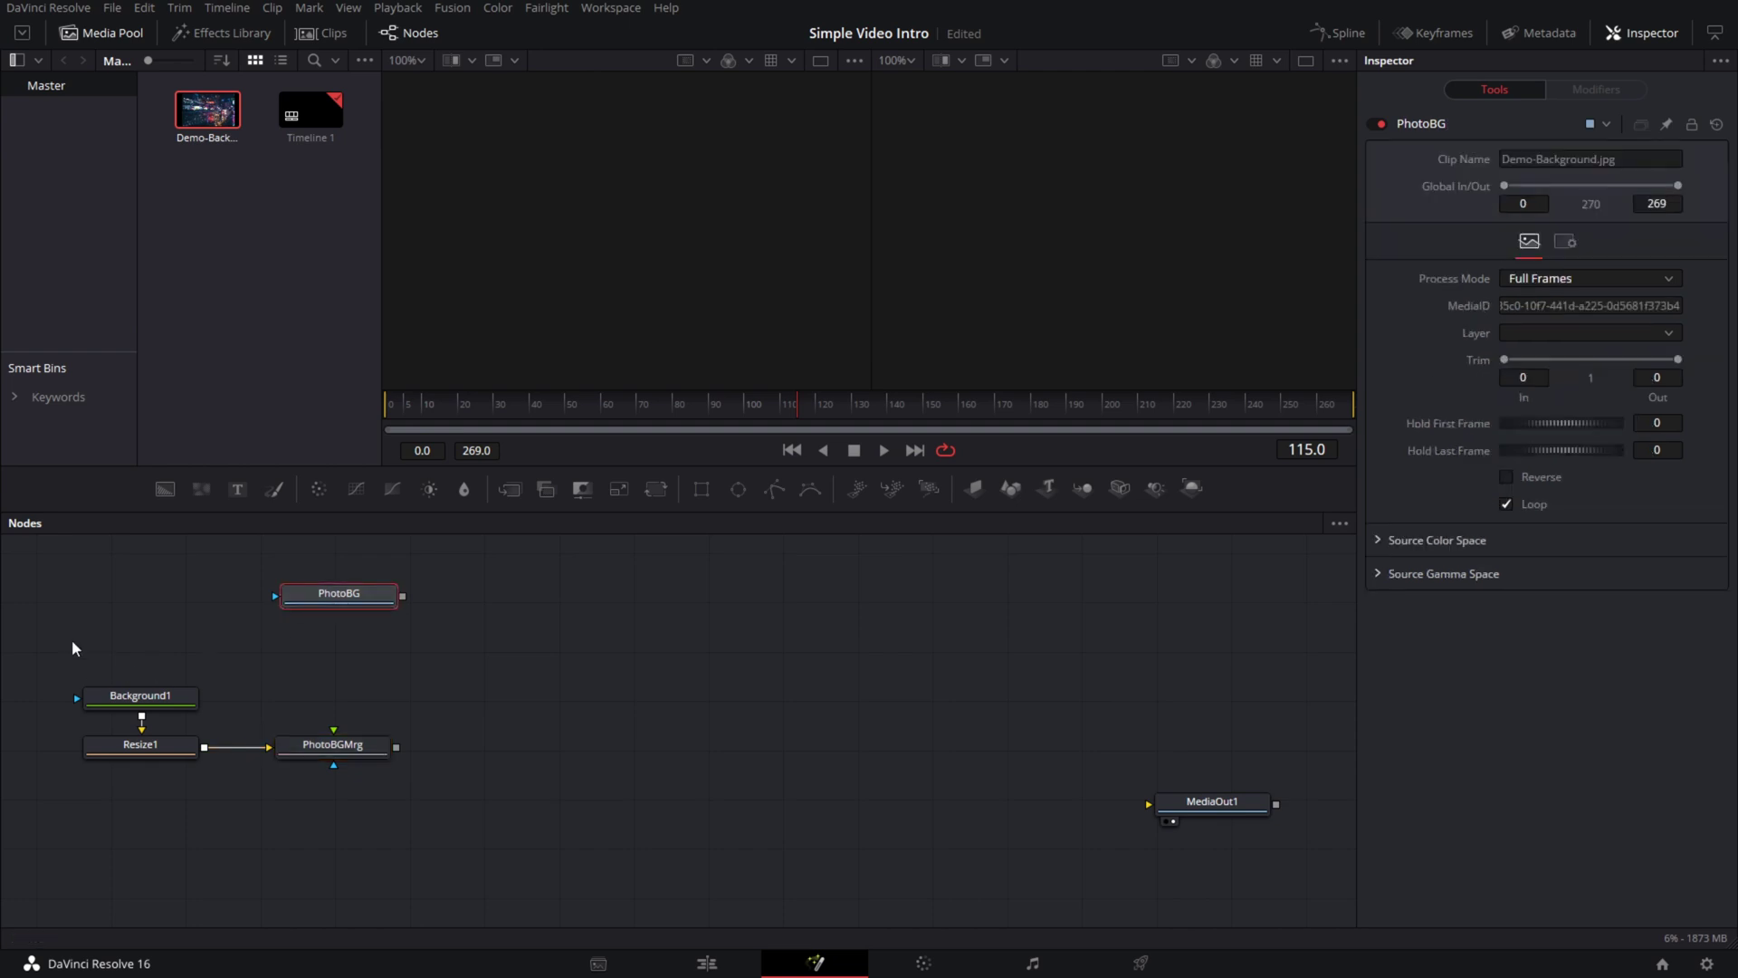
left_click_drag(65, 636, 465, 849)
left_click_drag(342, 747, 342, 849)
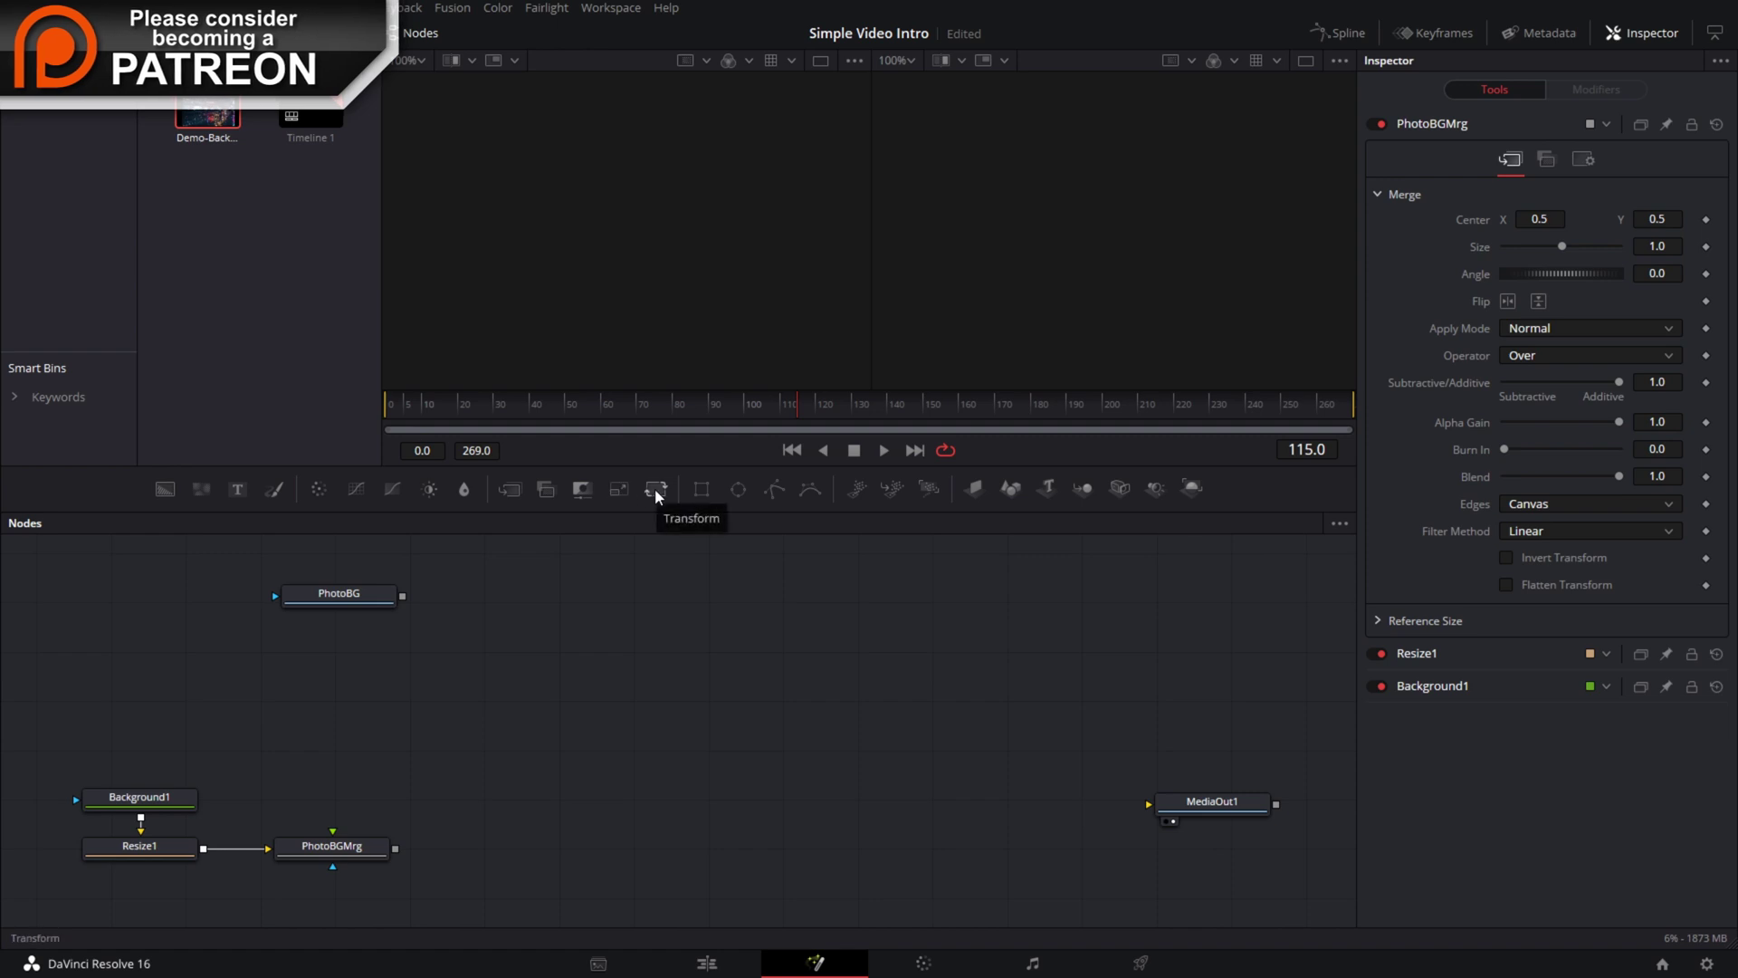
left_click_drag(654, 488, 346, 677)
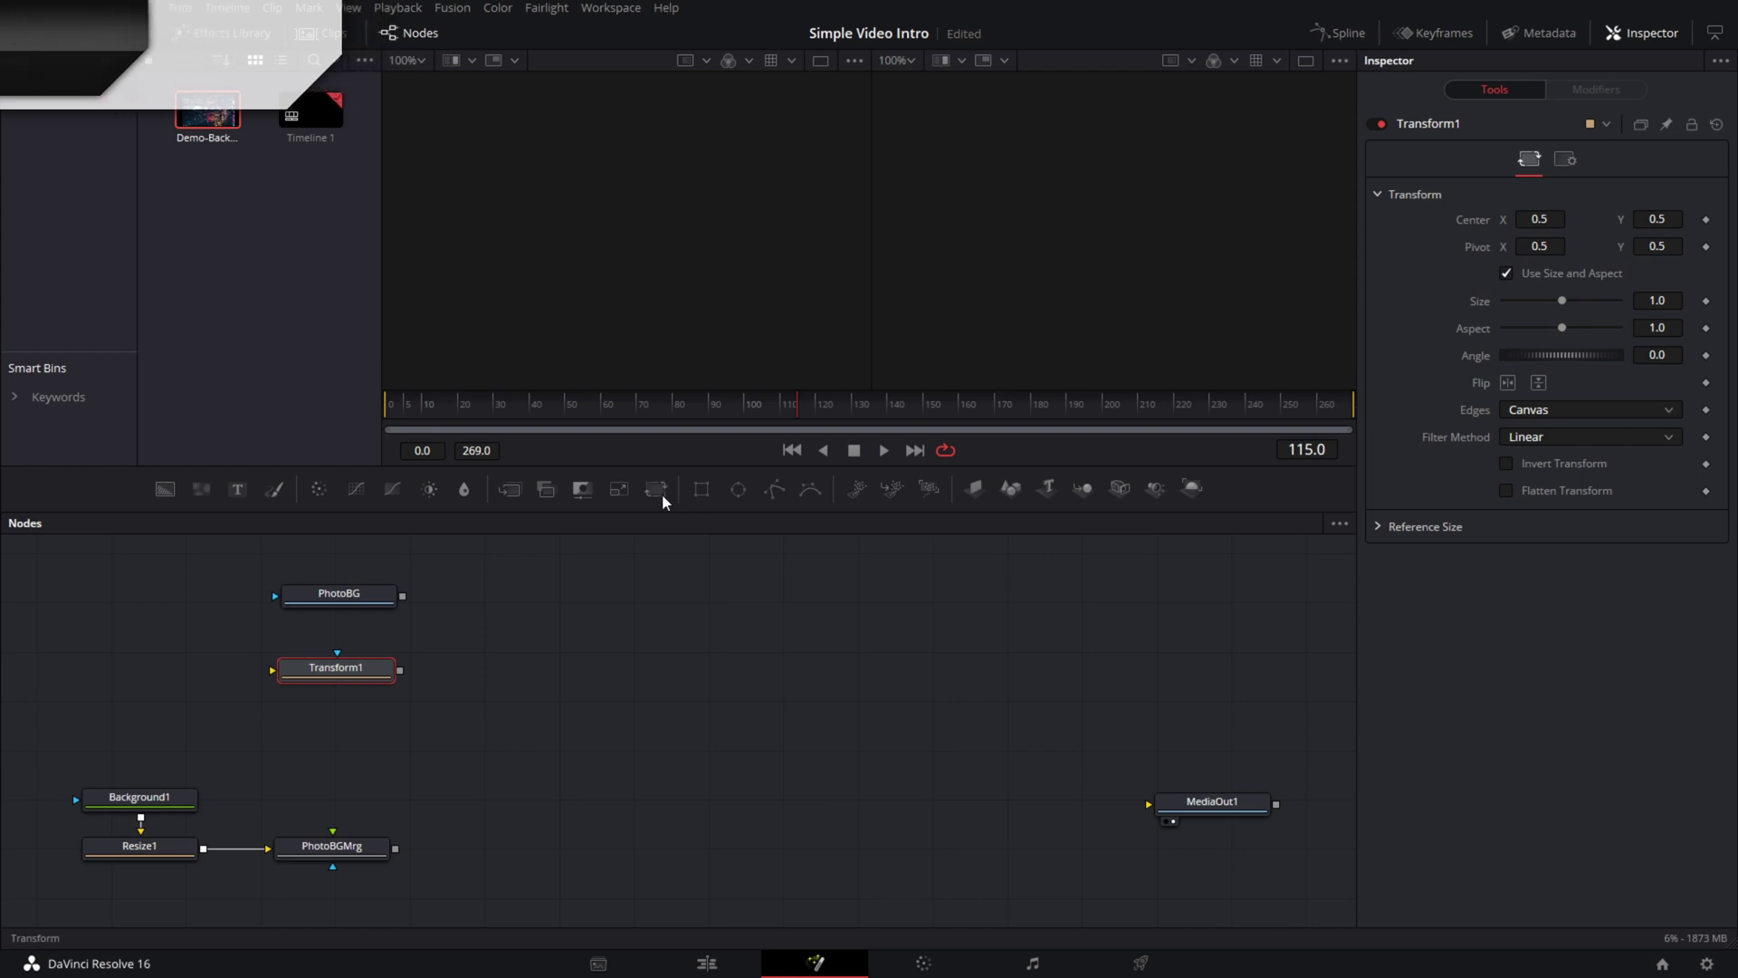
left_click_drag(657, 490, 338, 748)
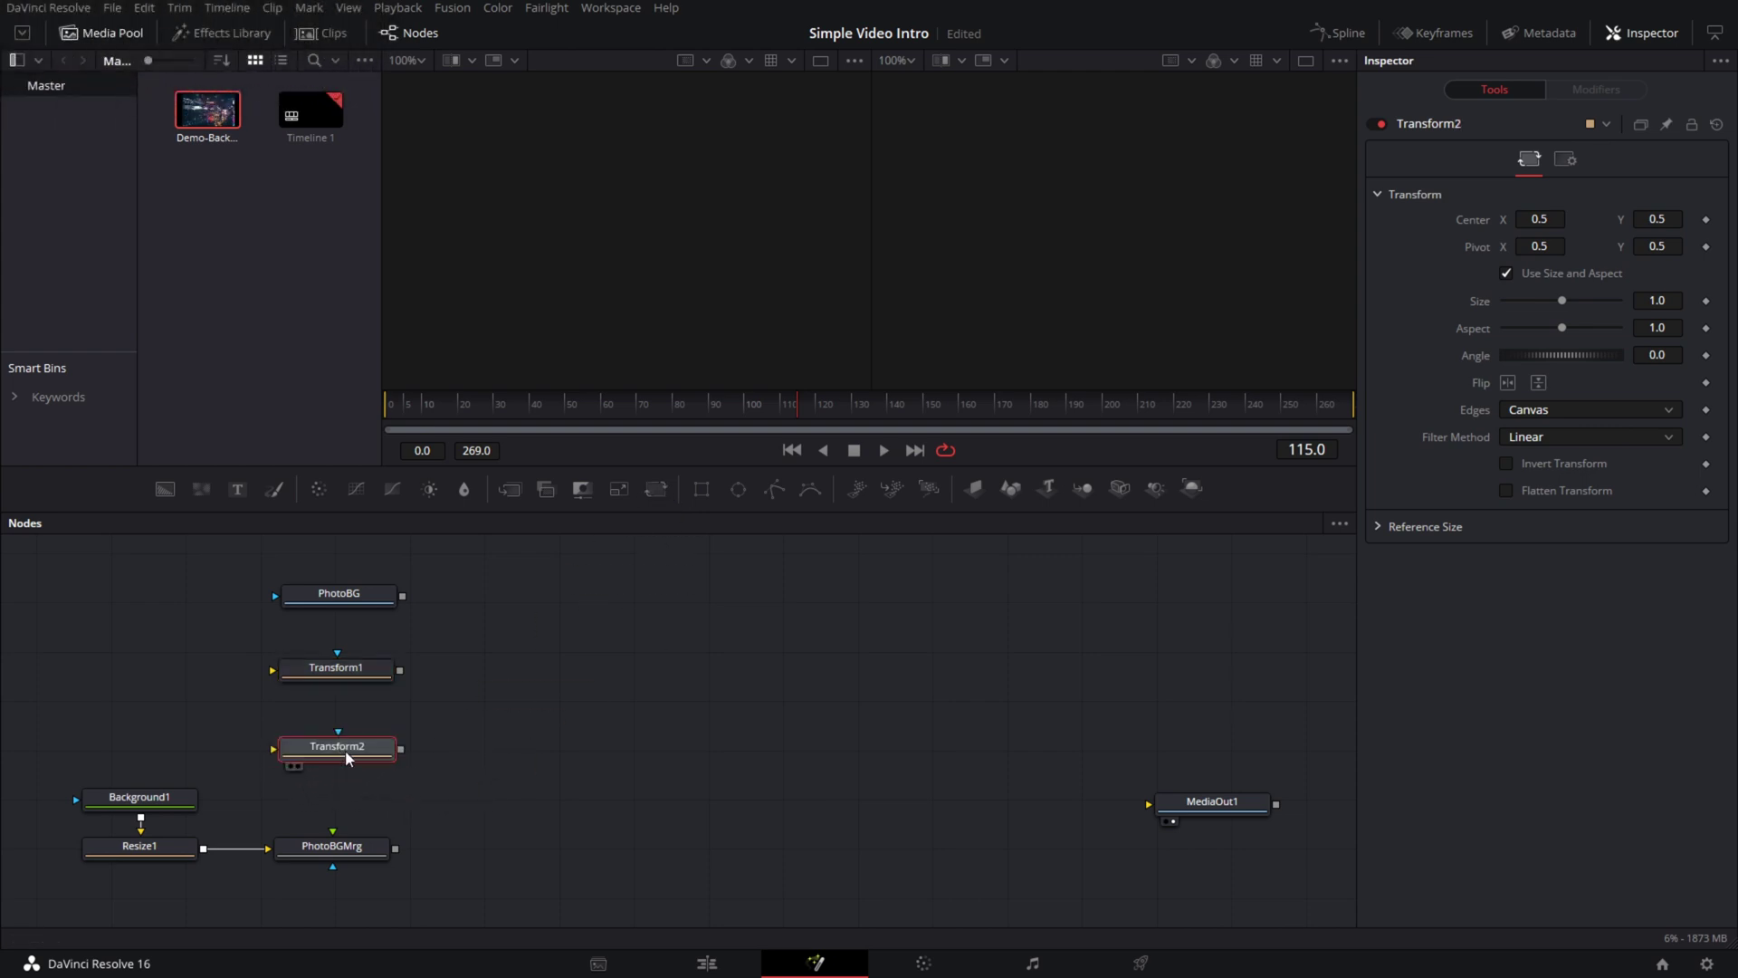
- Rename Transform1 as PhotoBGPos and Transform2 as PhotoBGMov
left_click(326, 672)
key("F2")
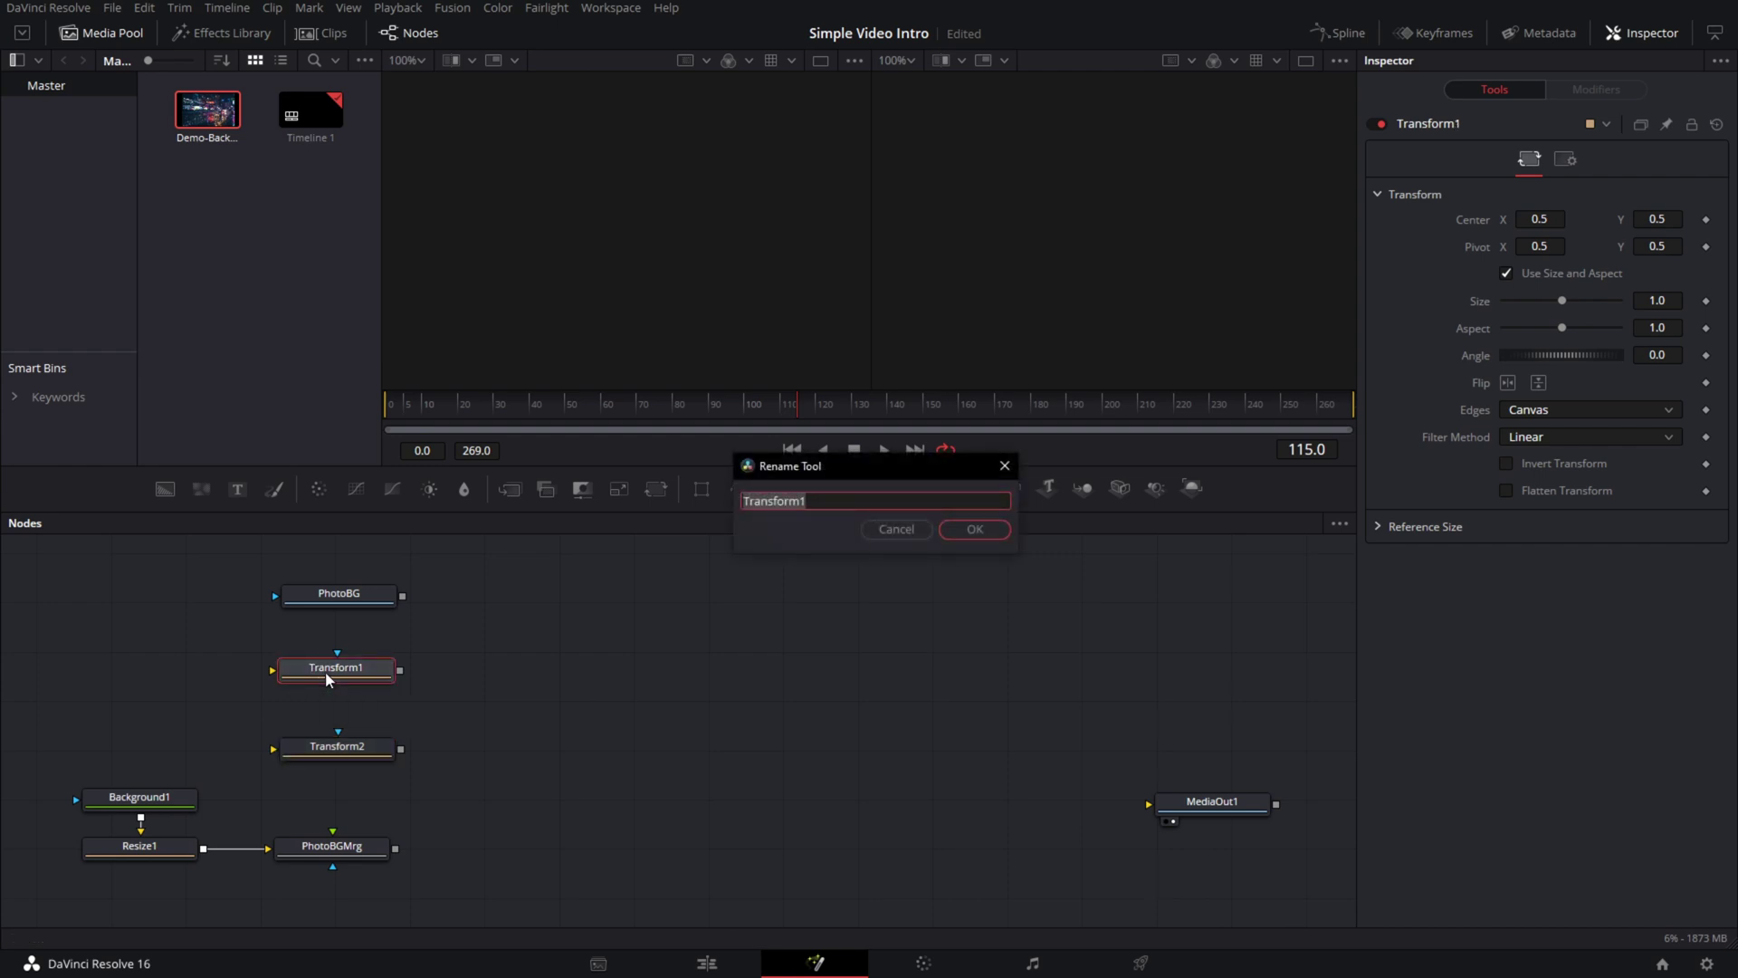
type("PhotoBGPos")
left_click(974, 533)
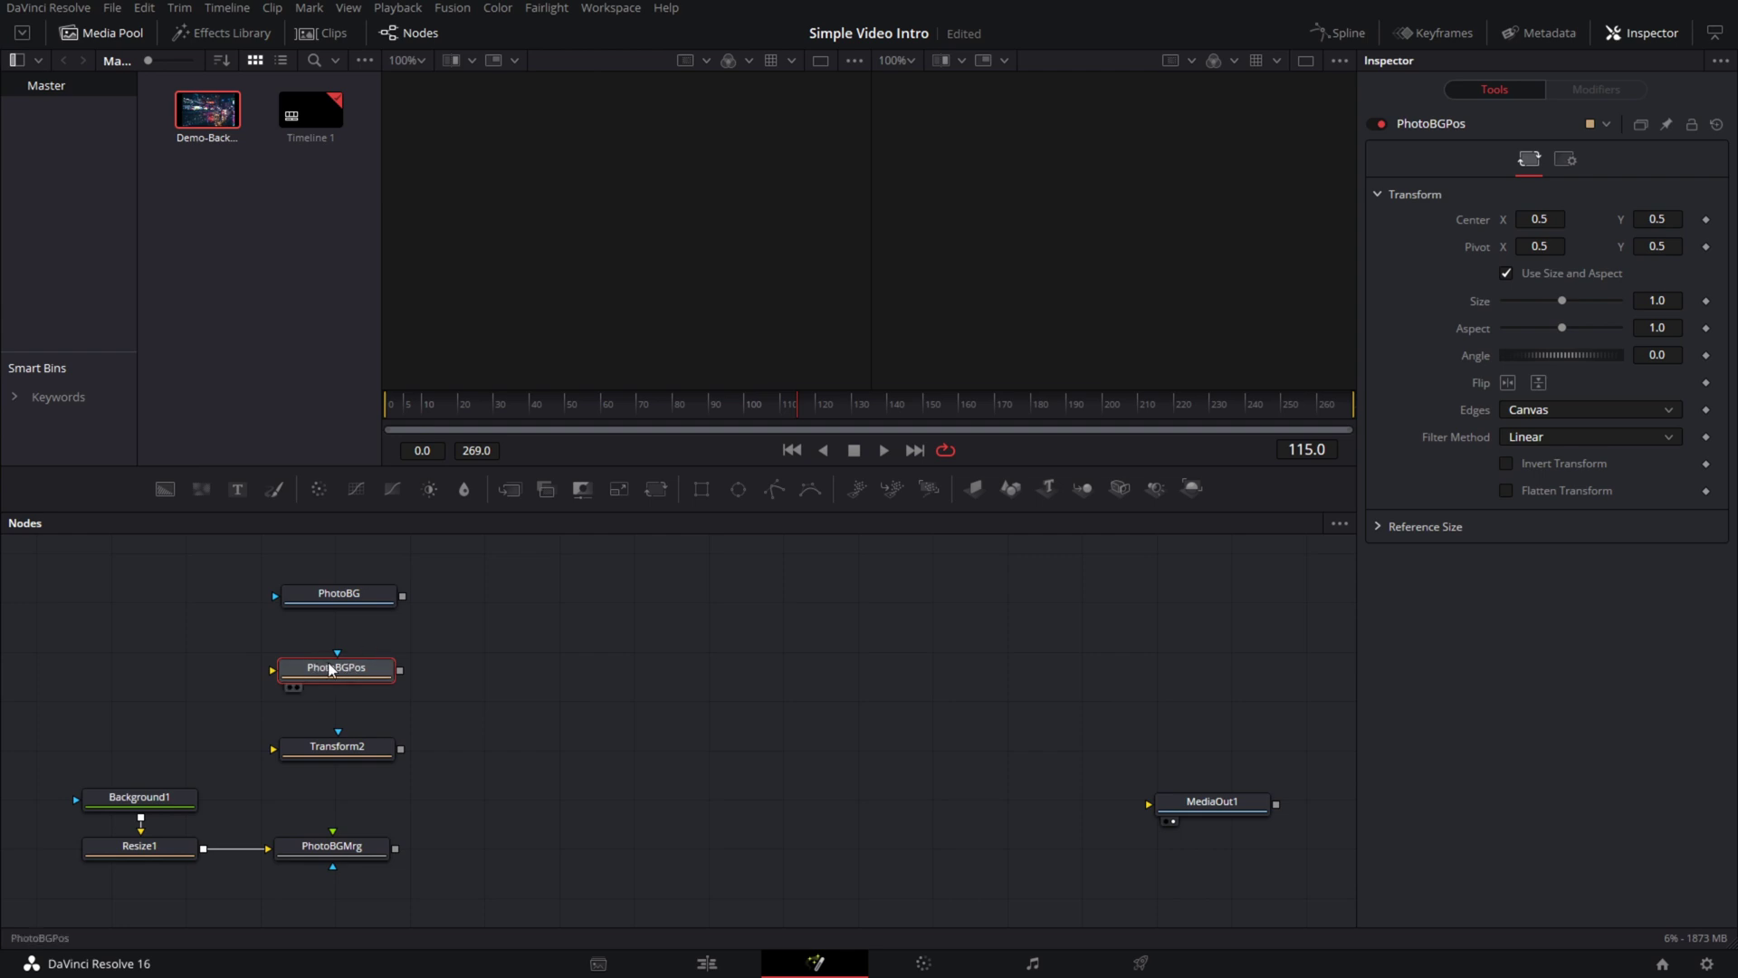
left_click(336, 742)
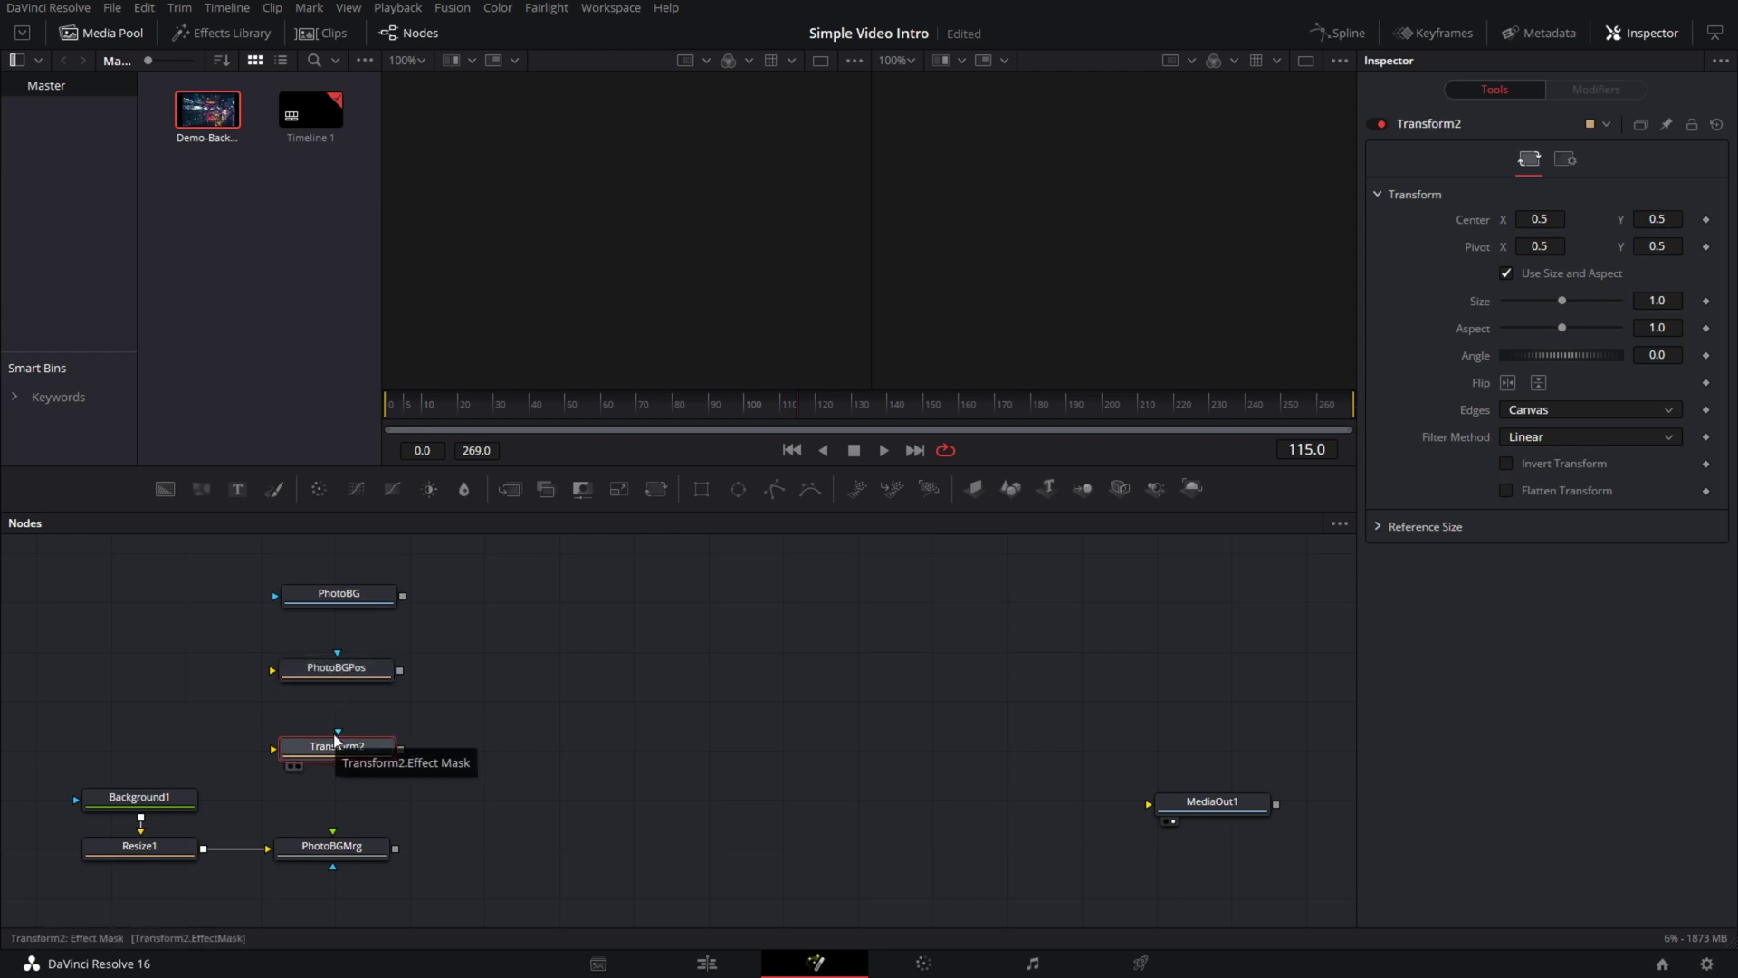
key("F2")
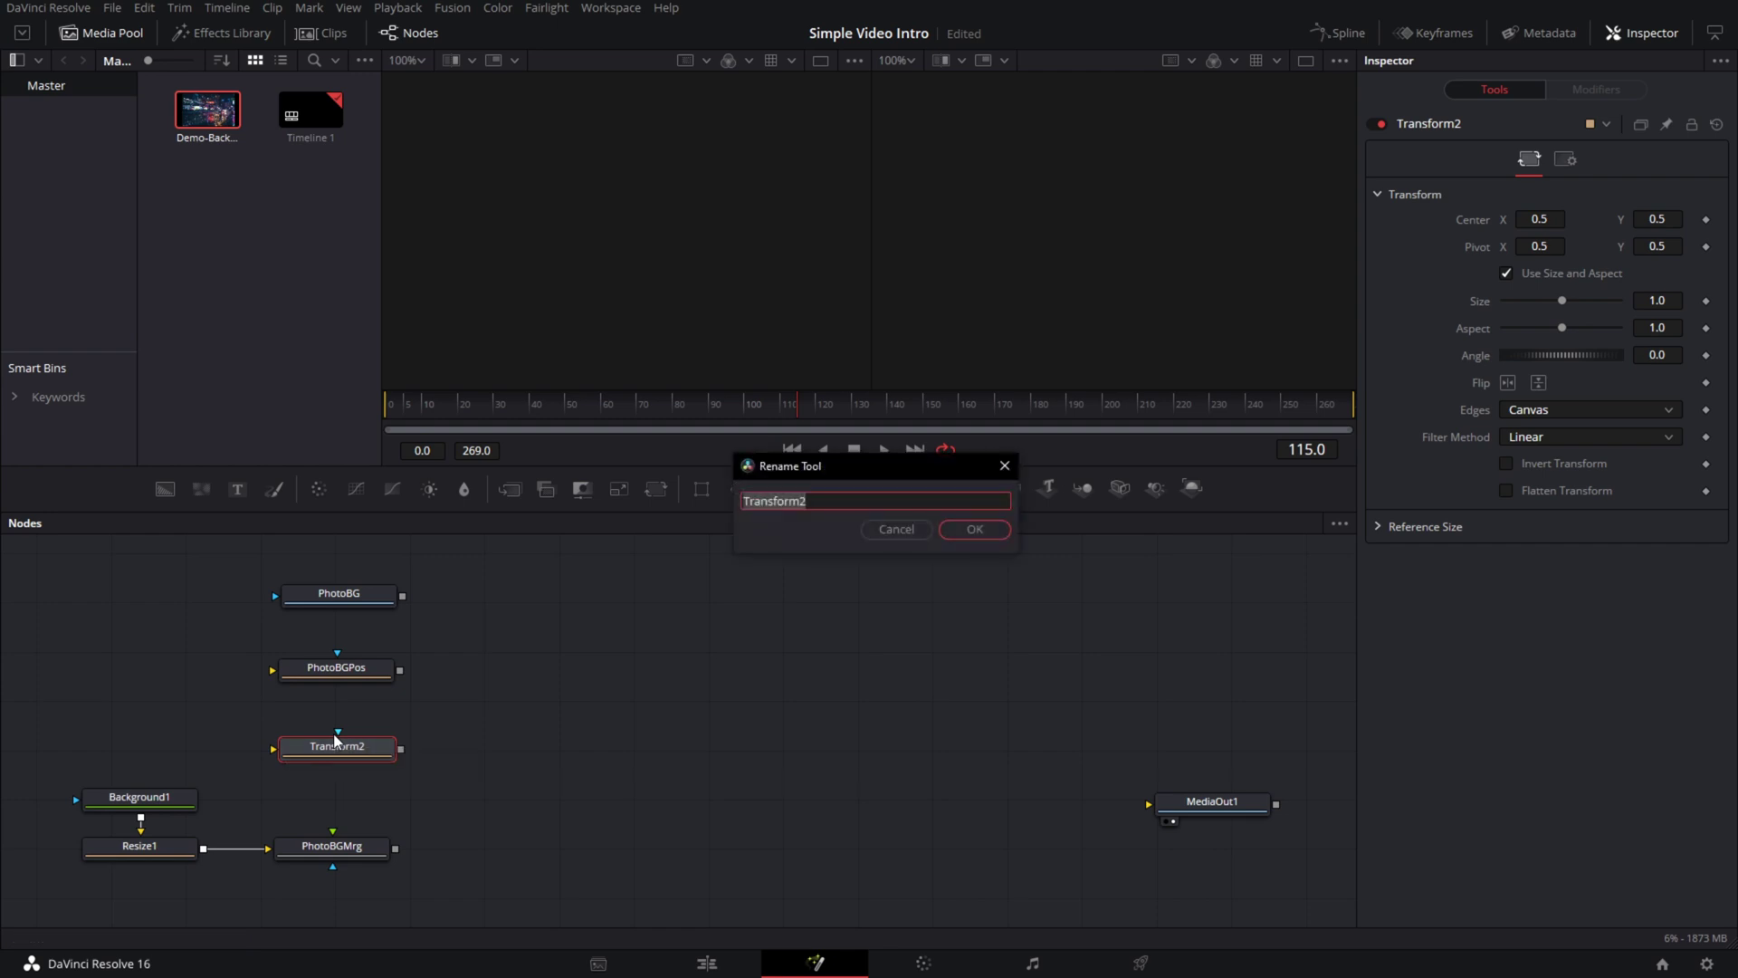
type("PhotoBGMov")
left_click(987, 535)
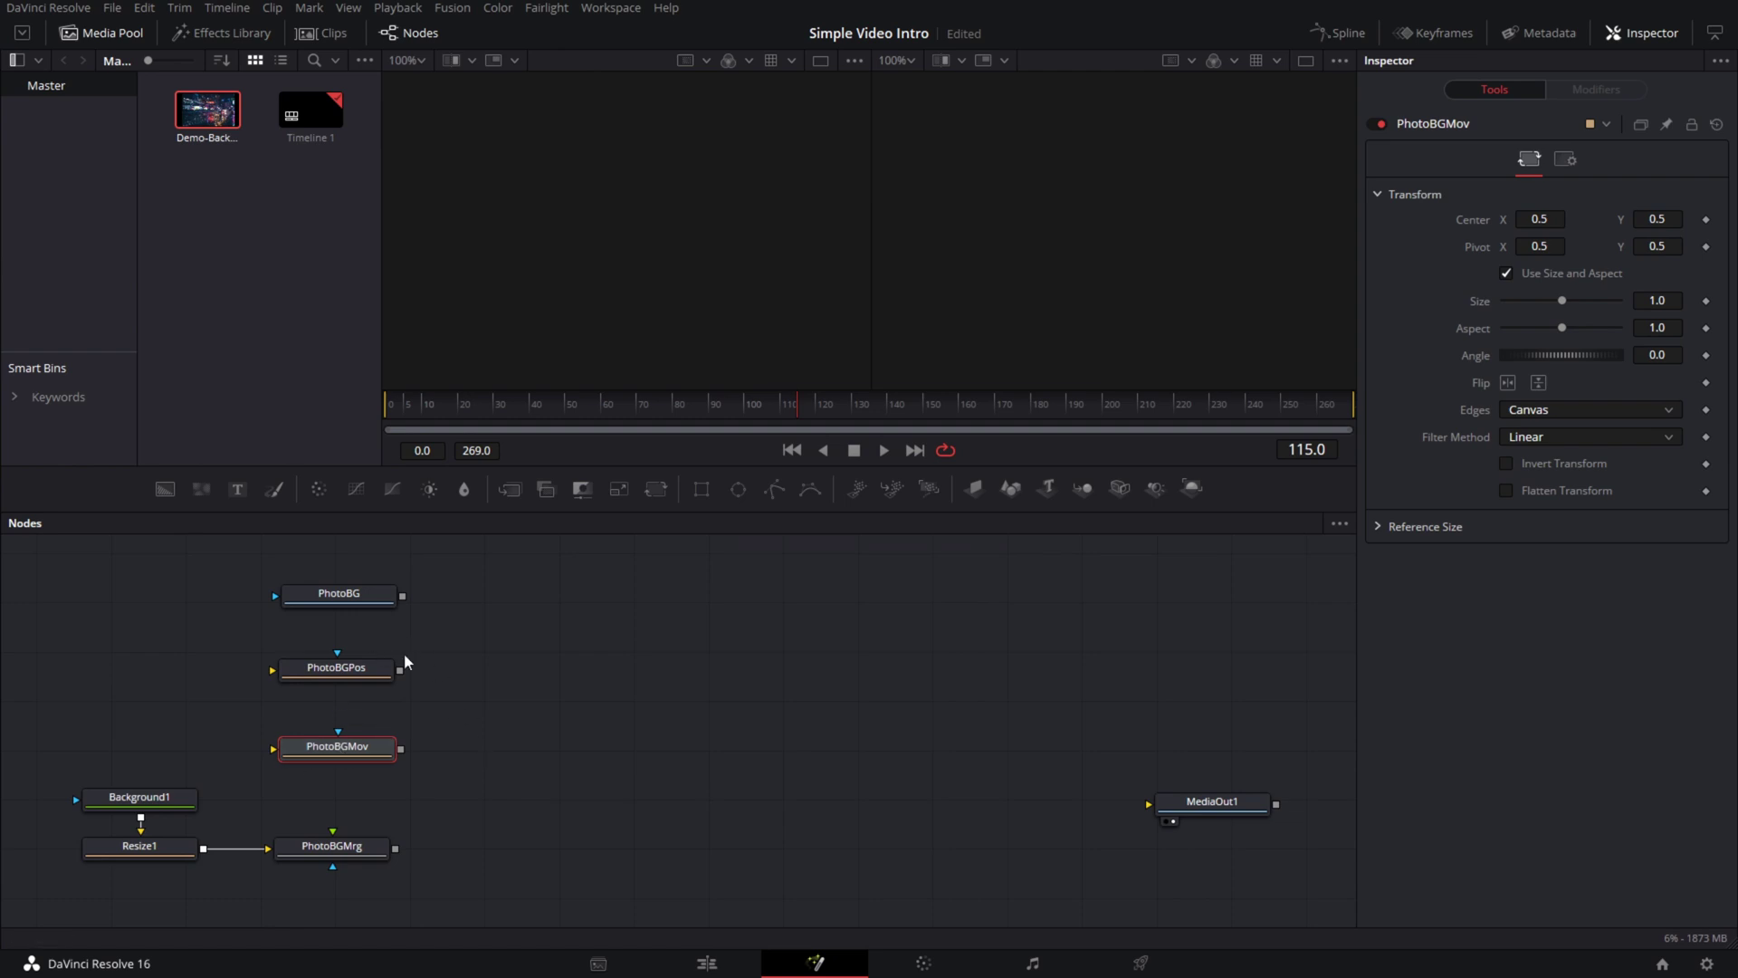
- Connect PhotoBG through PhotoBGPos and PhotoBGMov to PhotoBGMrg's foreground, and feed PhotoBGMrg into MediaOut1, shifted slightly down and right
left_click_drag(403, 596, 601, 893)
left_click_drag(601, 893, 1248, 856)
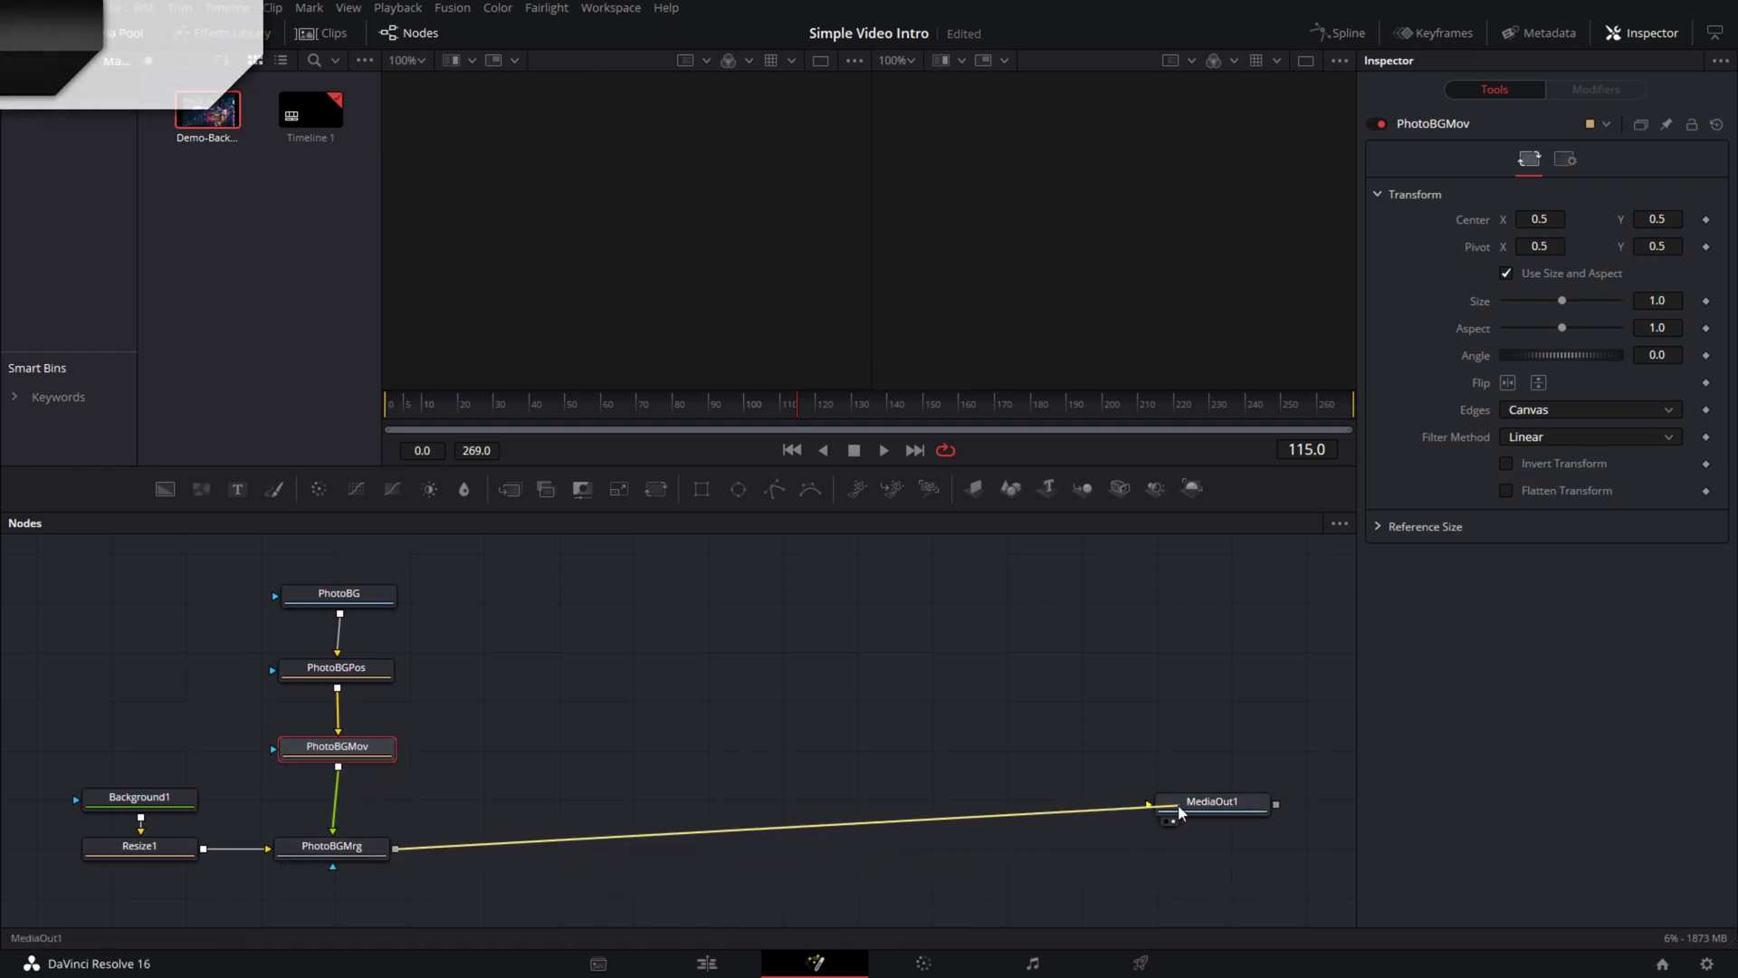
left_click(1247, 856)
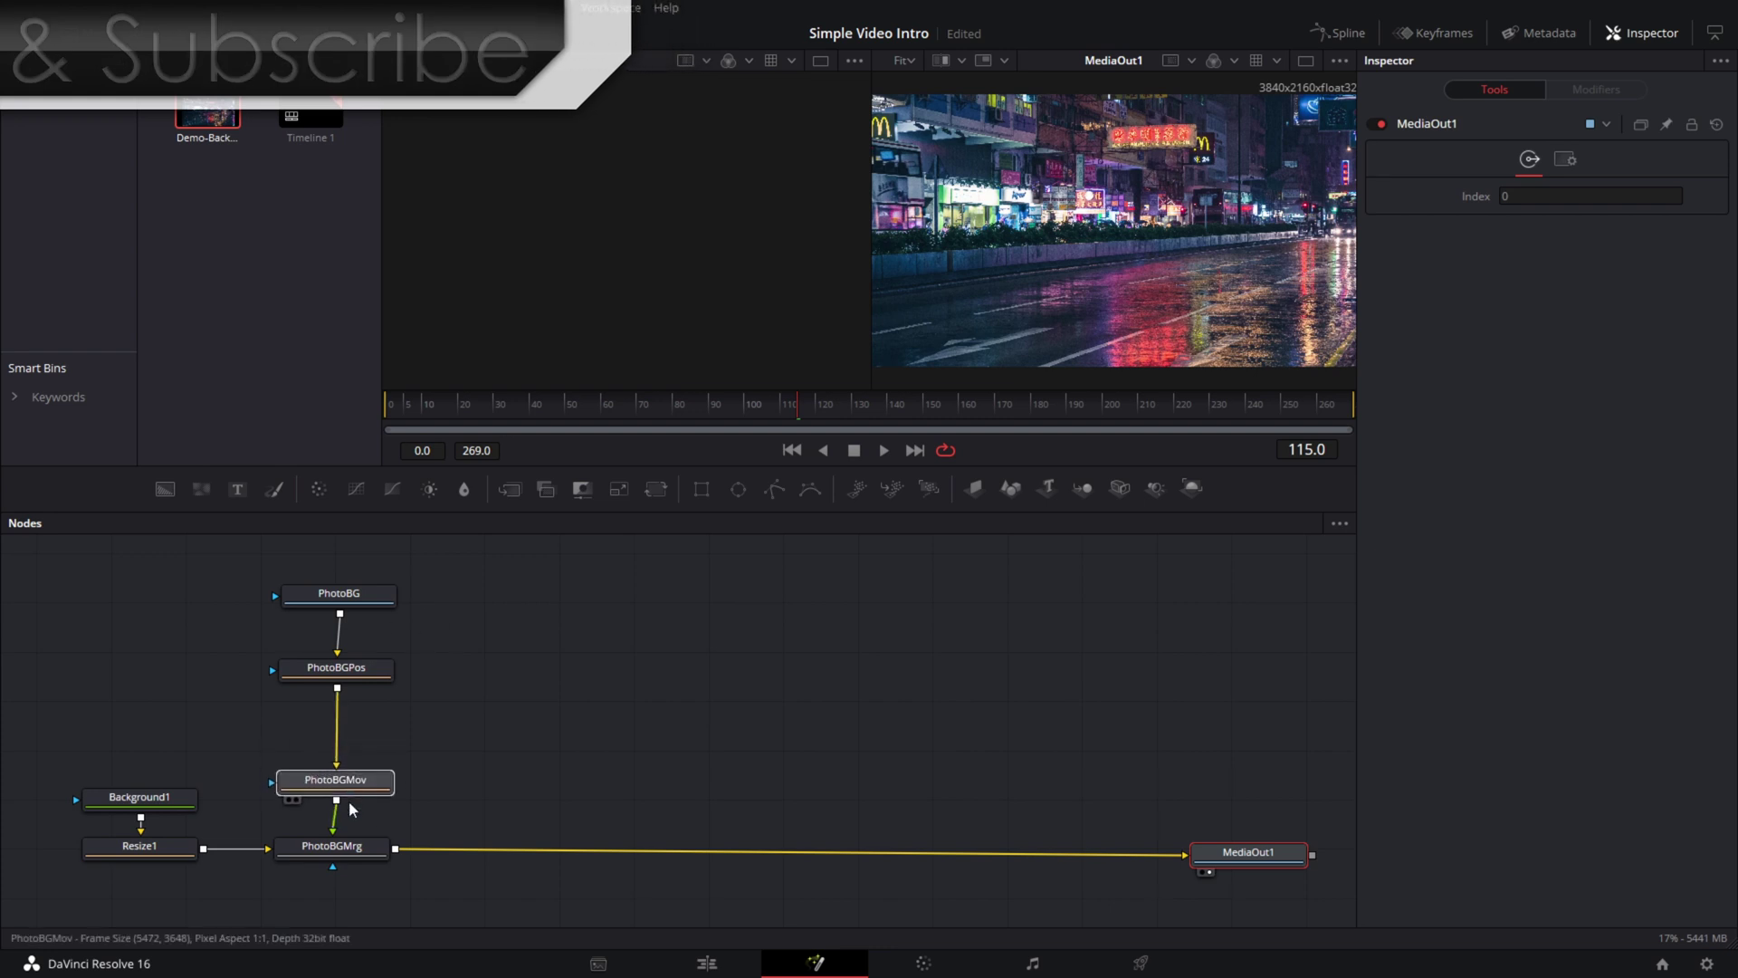
- Stack PhotoBGMov, PhotoBGPos and PhotoBG closely above PhotoBGMrg and line up all nodes on the grid
left_click_drag(352, 761, 351, 809)
left_click_drag(350, 677, 350, 752)
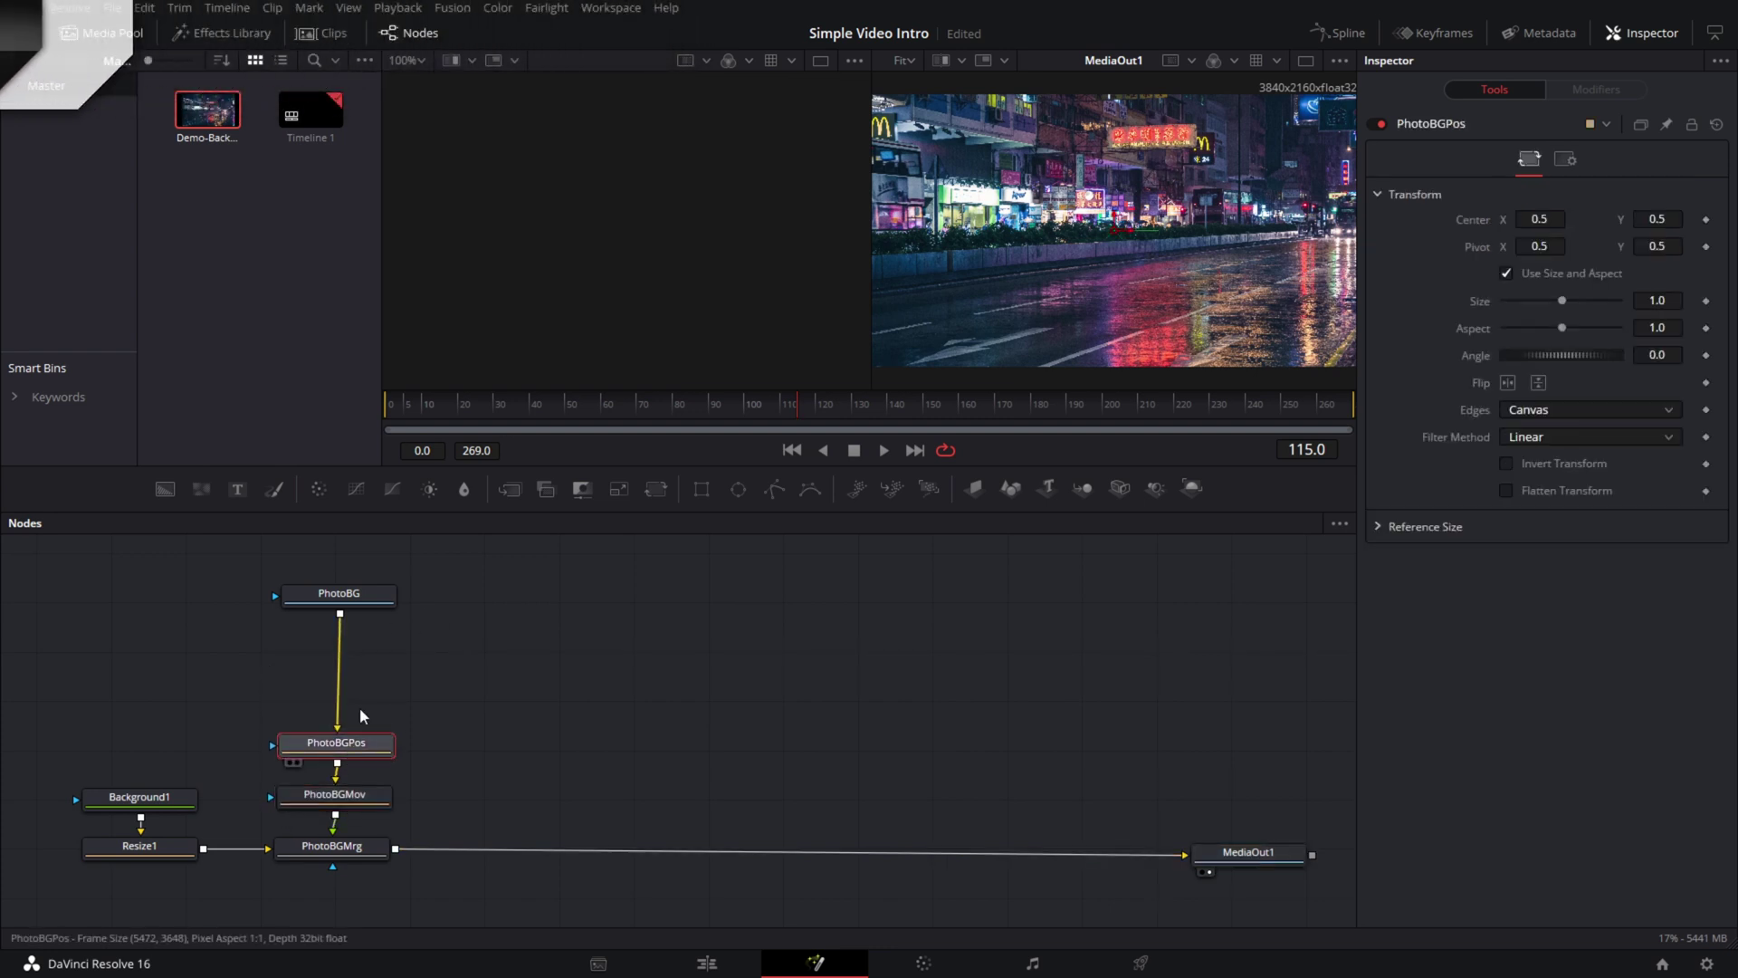
left_click_drag(359, 603, 358, 701)
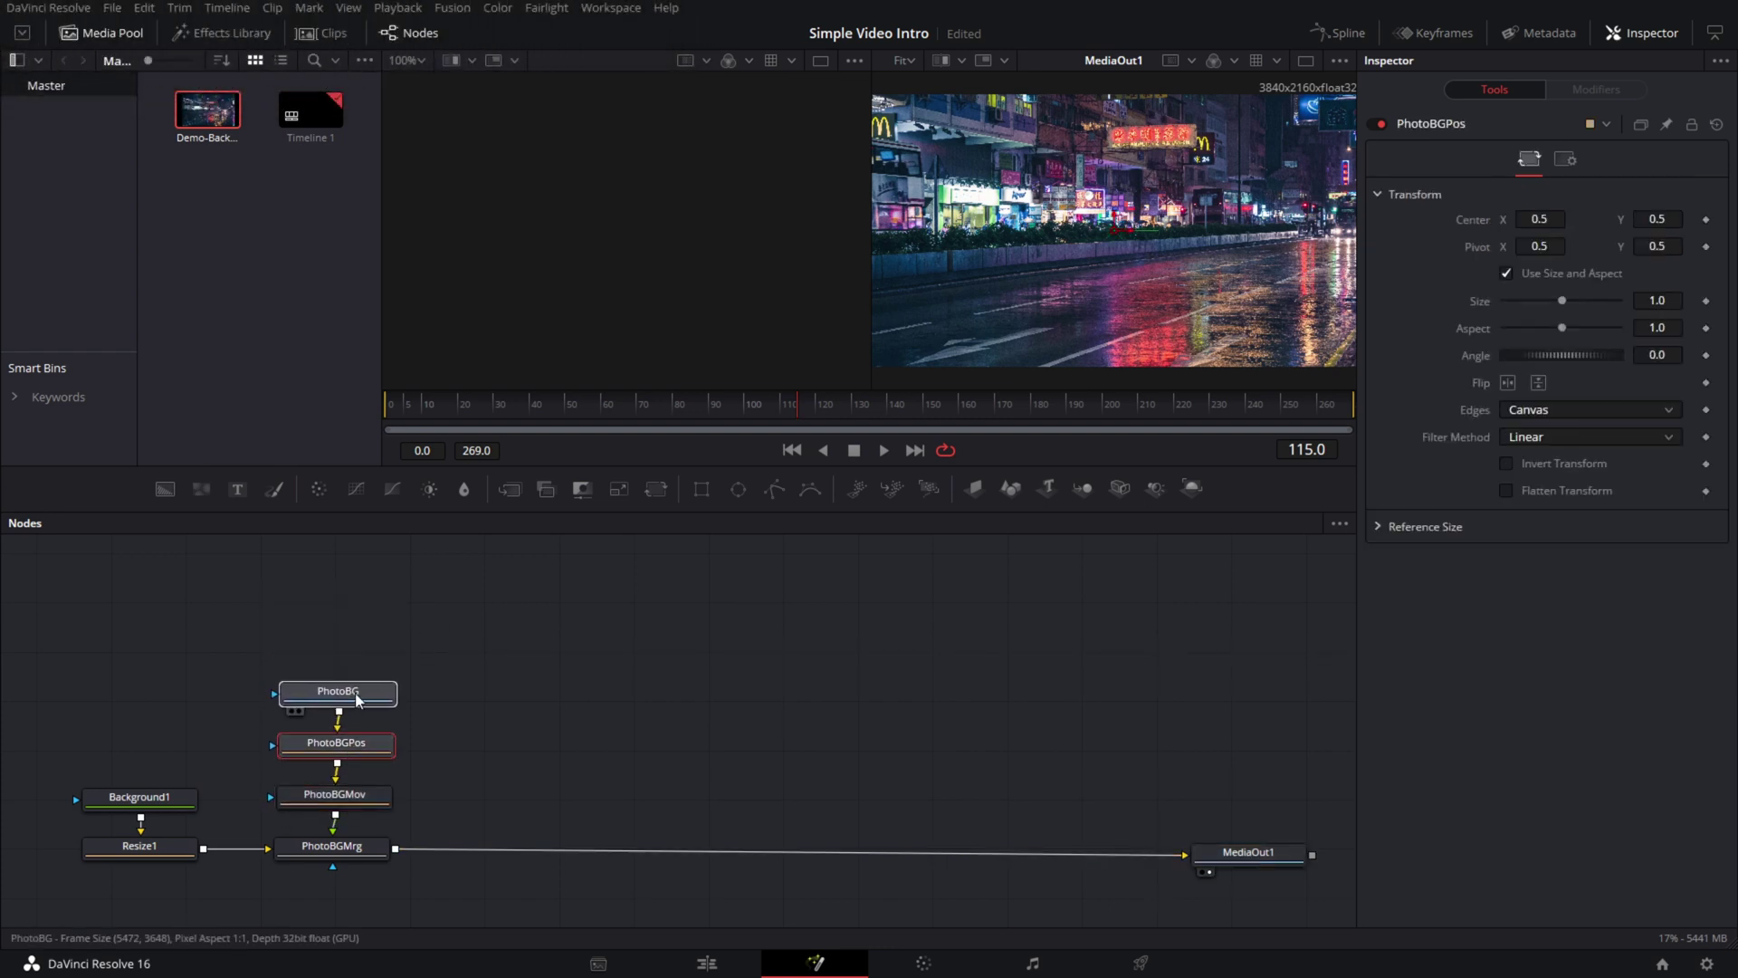
right_click(499, 667)
left_click(589, 447)
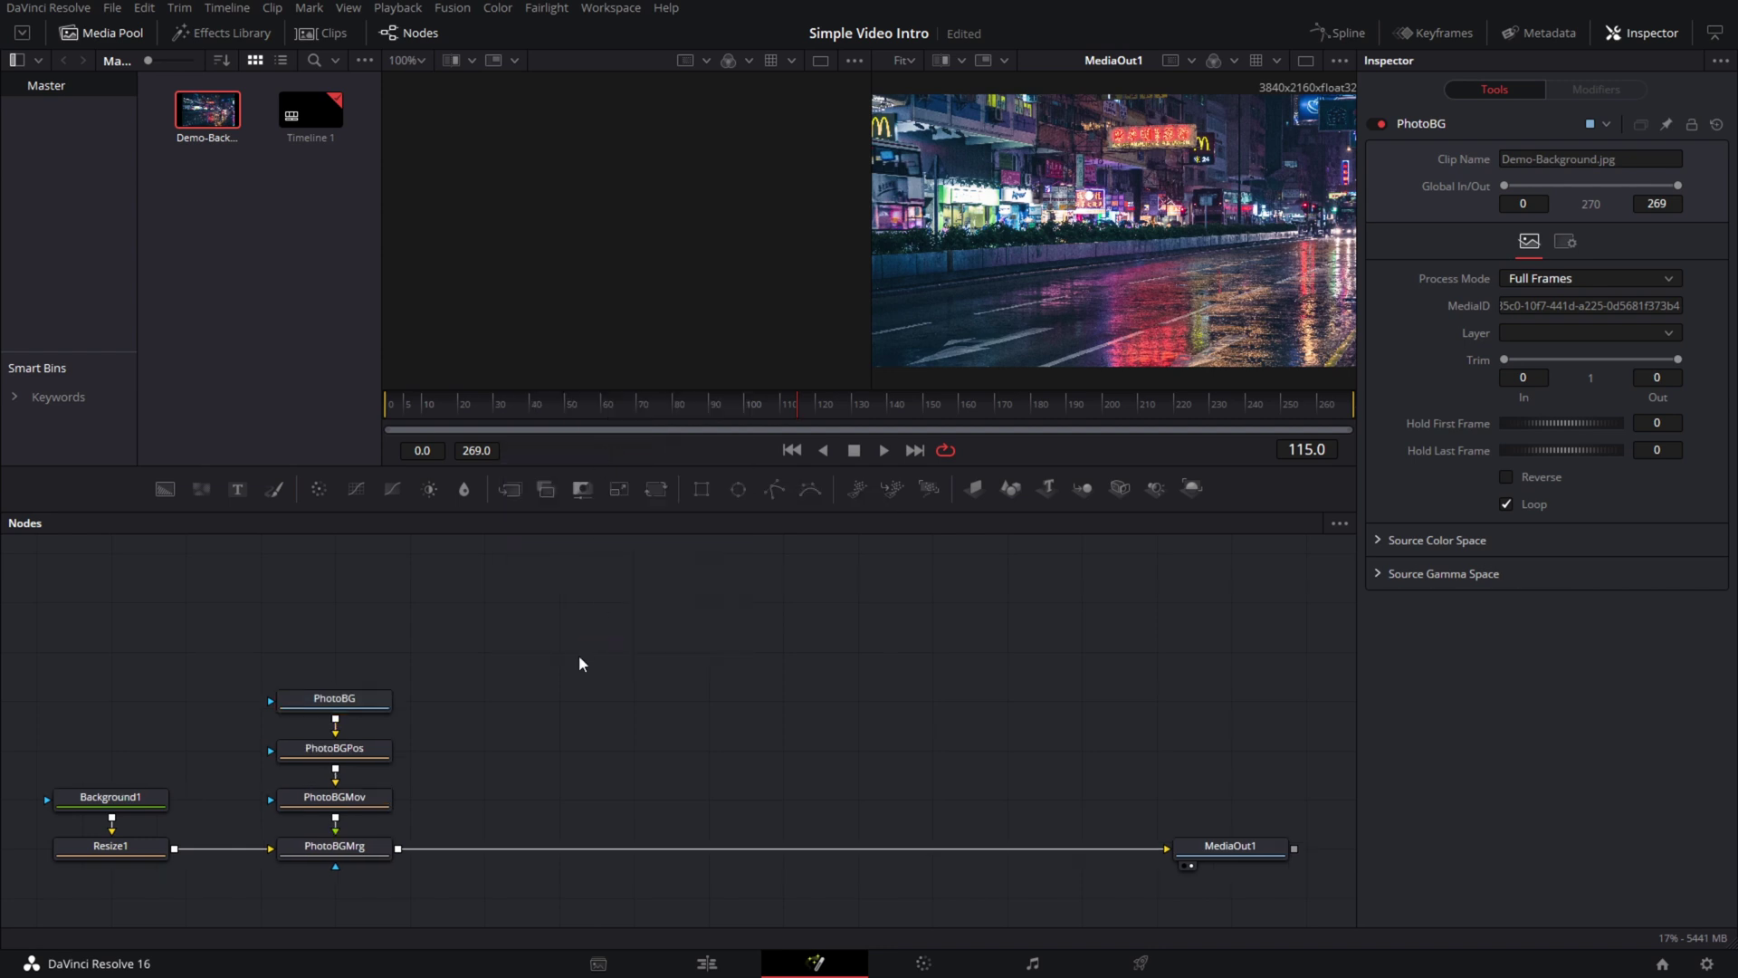
- Set the size of the PhotoBGMov transform to 1.19
left_click(342, 752)
left_click(334, 800)
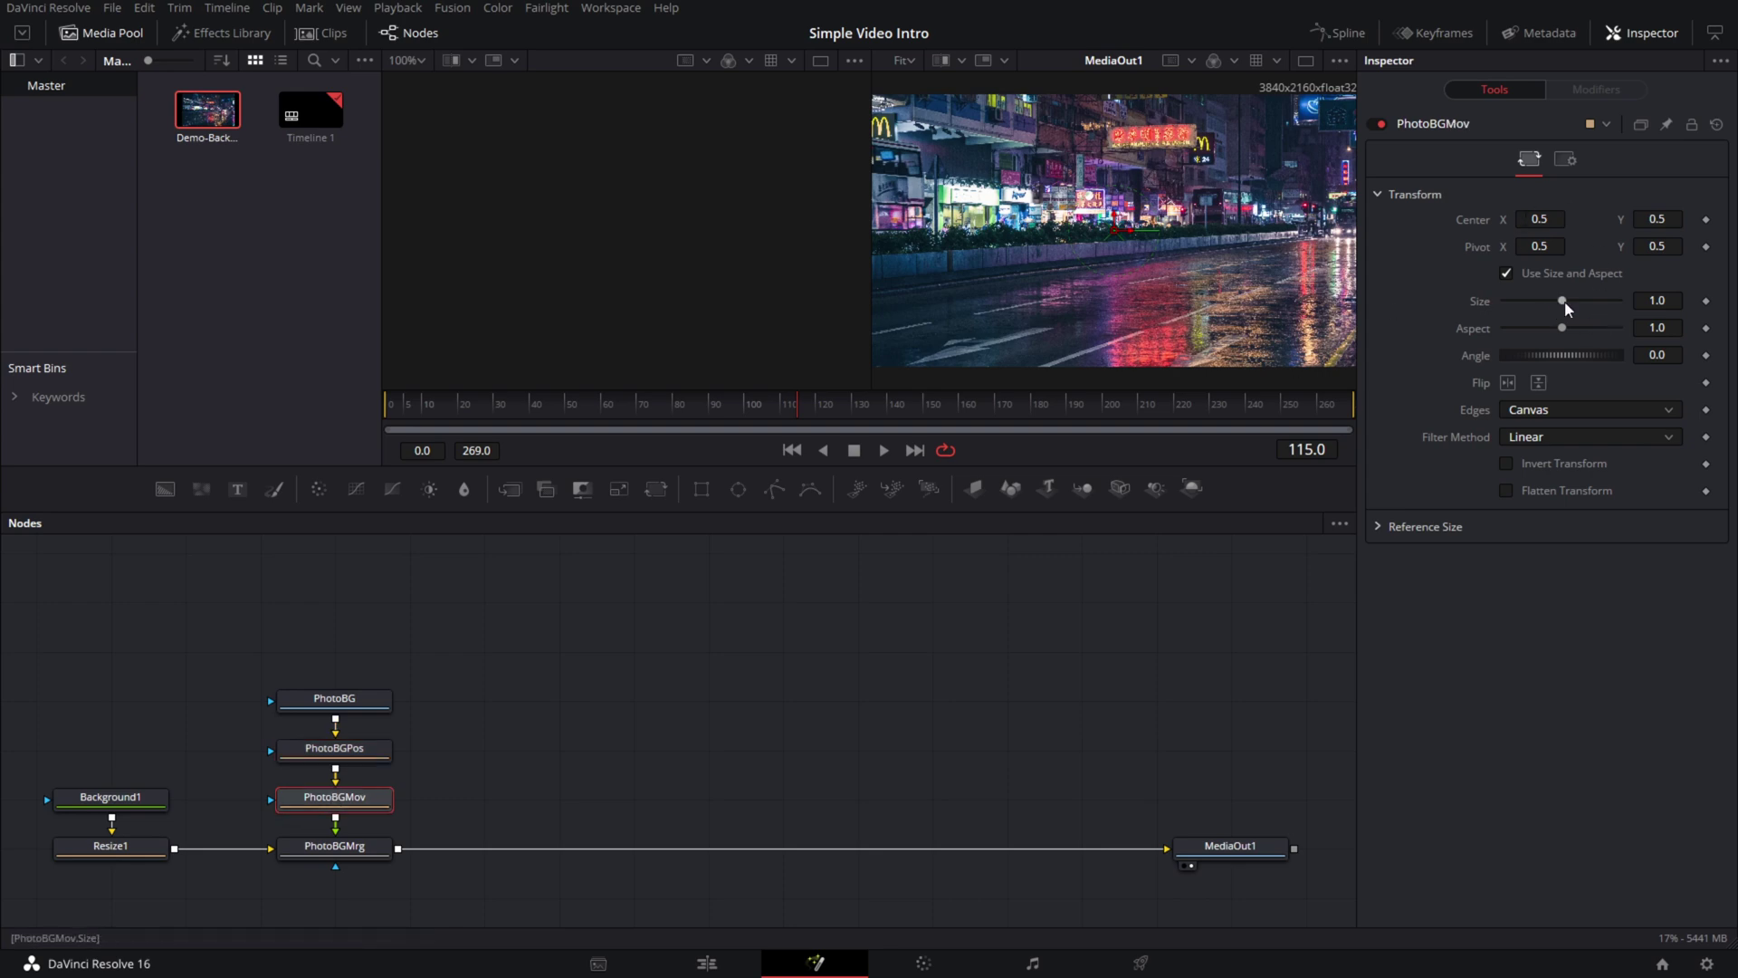
mouse_move(1565, 300)
left_mouse_down()
mouse_move(1580, 300)
mouse_move(1545, 304)
mouse_move(1573, 321)
mouse_move(1558, 332)
left_mouse_up()
double_click(1478, 305)
left_click_drag(1563, 304, 1567, 305)
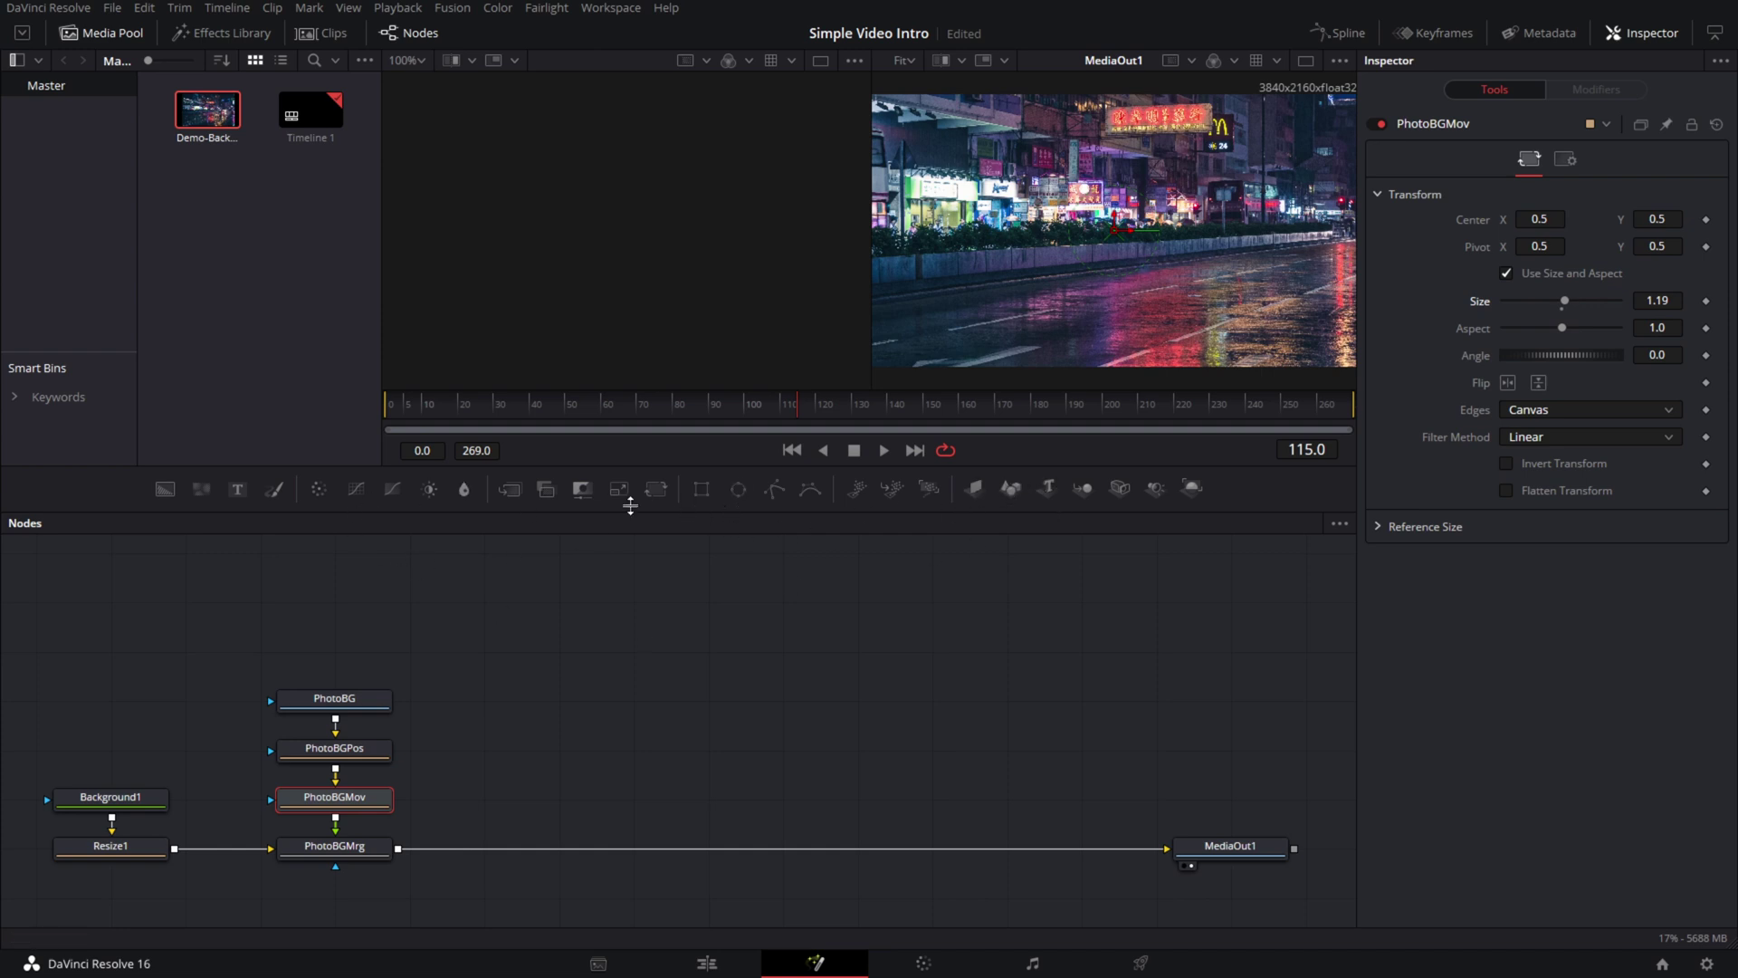
- Add a Text node above and right of PhotoBG and set its font to Century Gothic Regular
left_click_drag(239, 493, 523, 645)
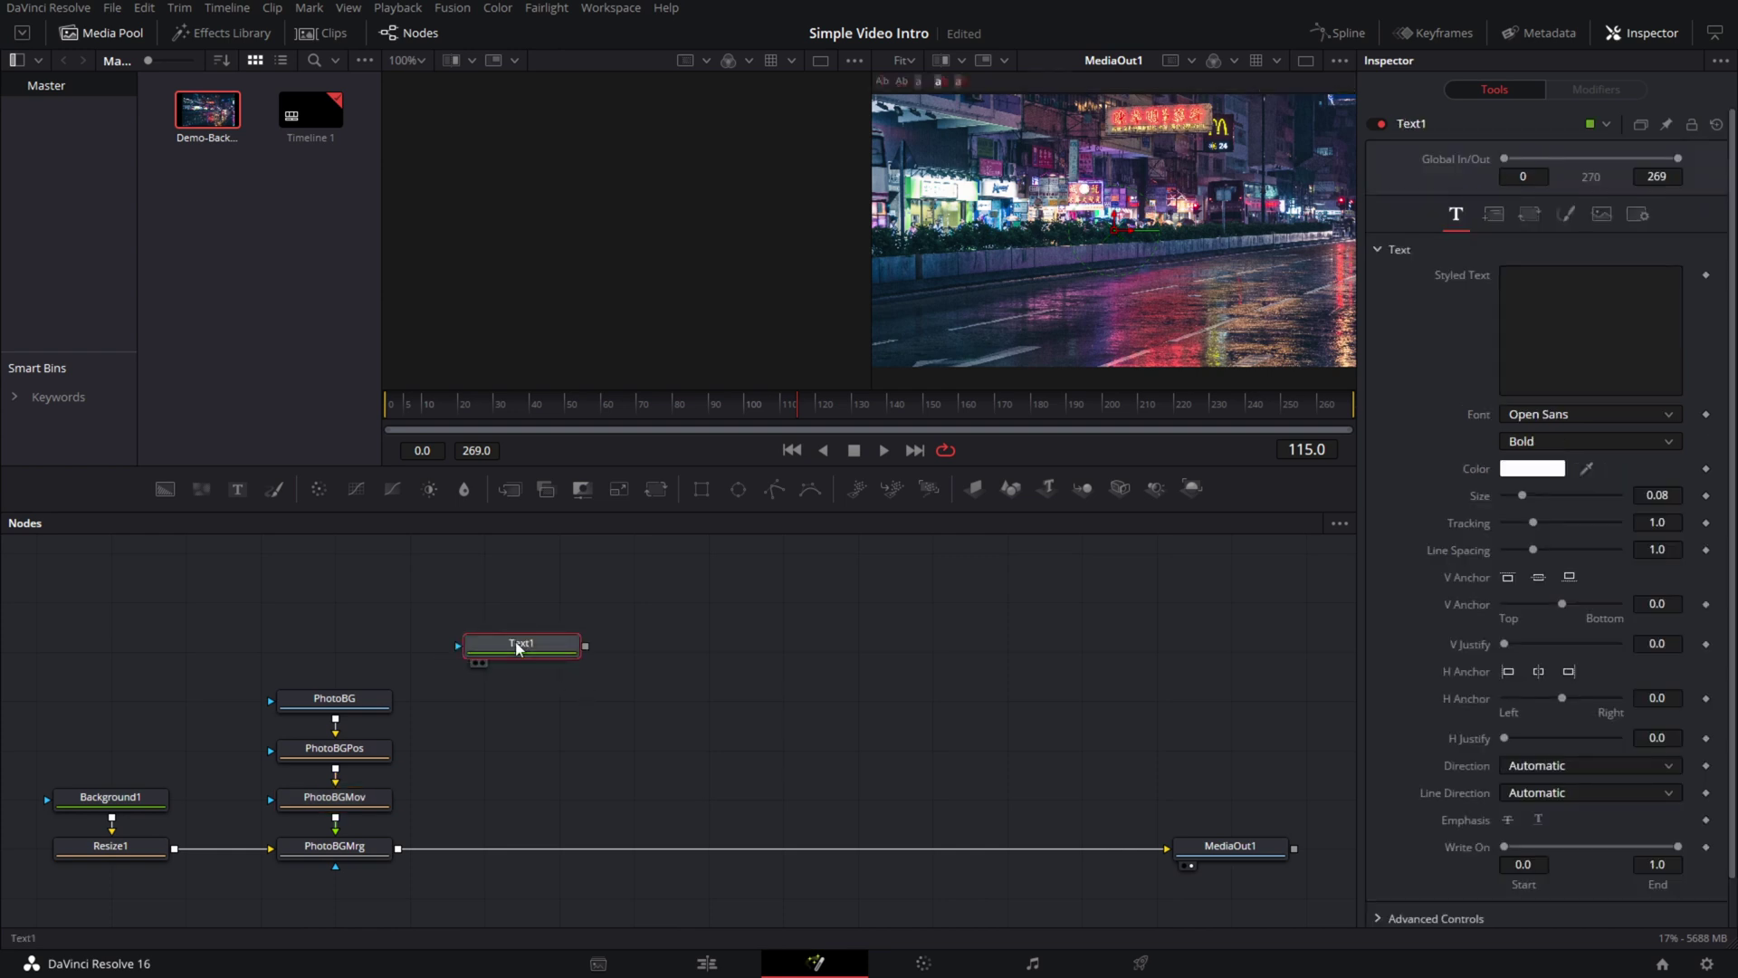
left_click(1611, 413)
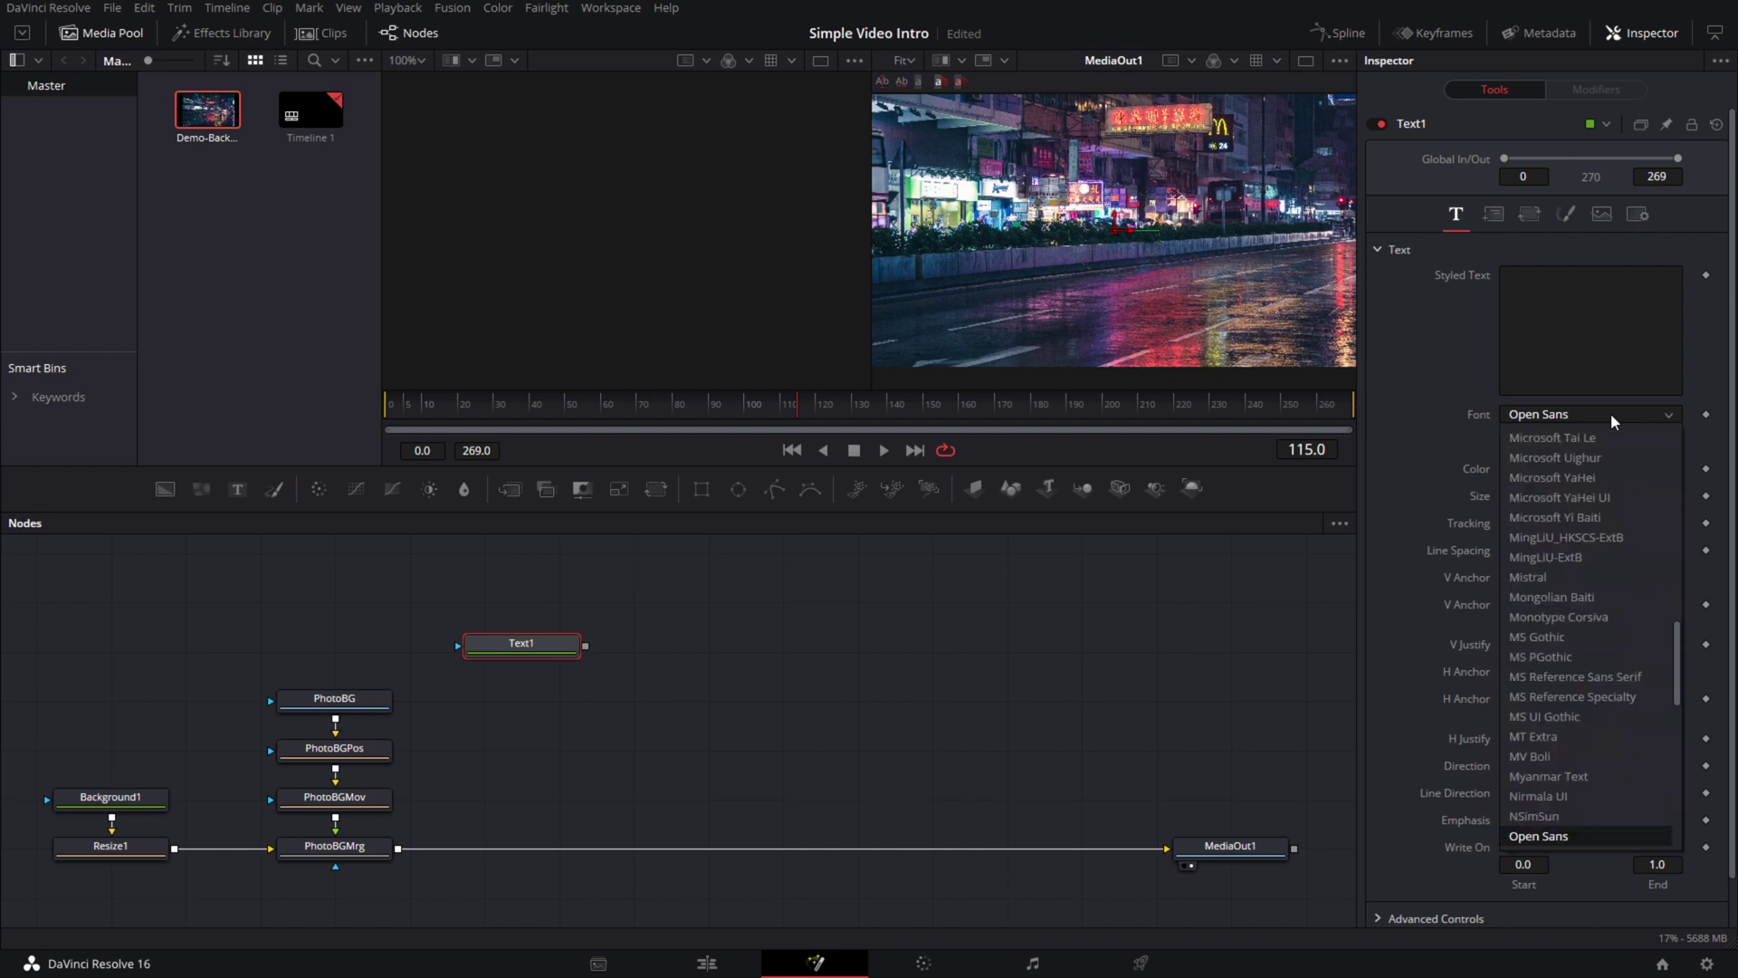
scroll(1571, 535, "up", 5)
scroll(1572, 536, "up", 5)
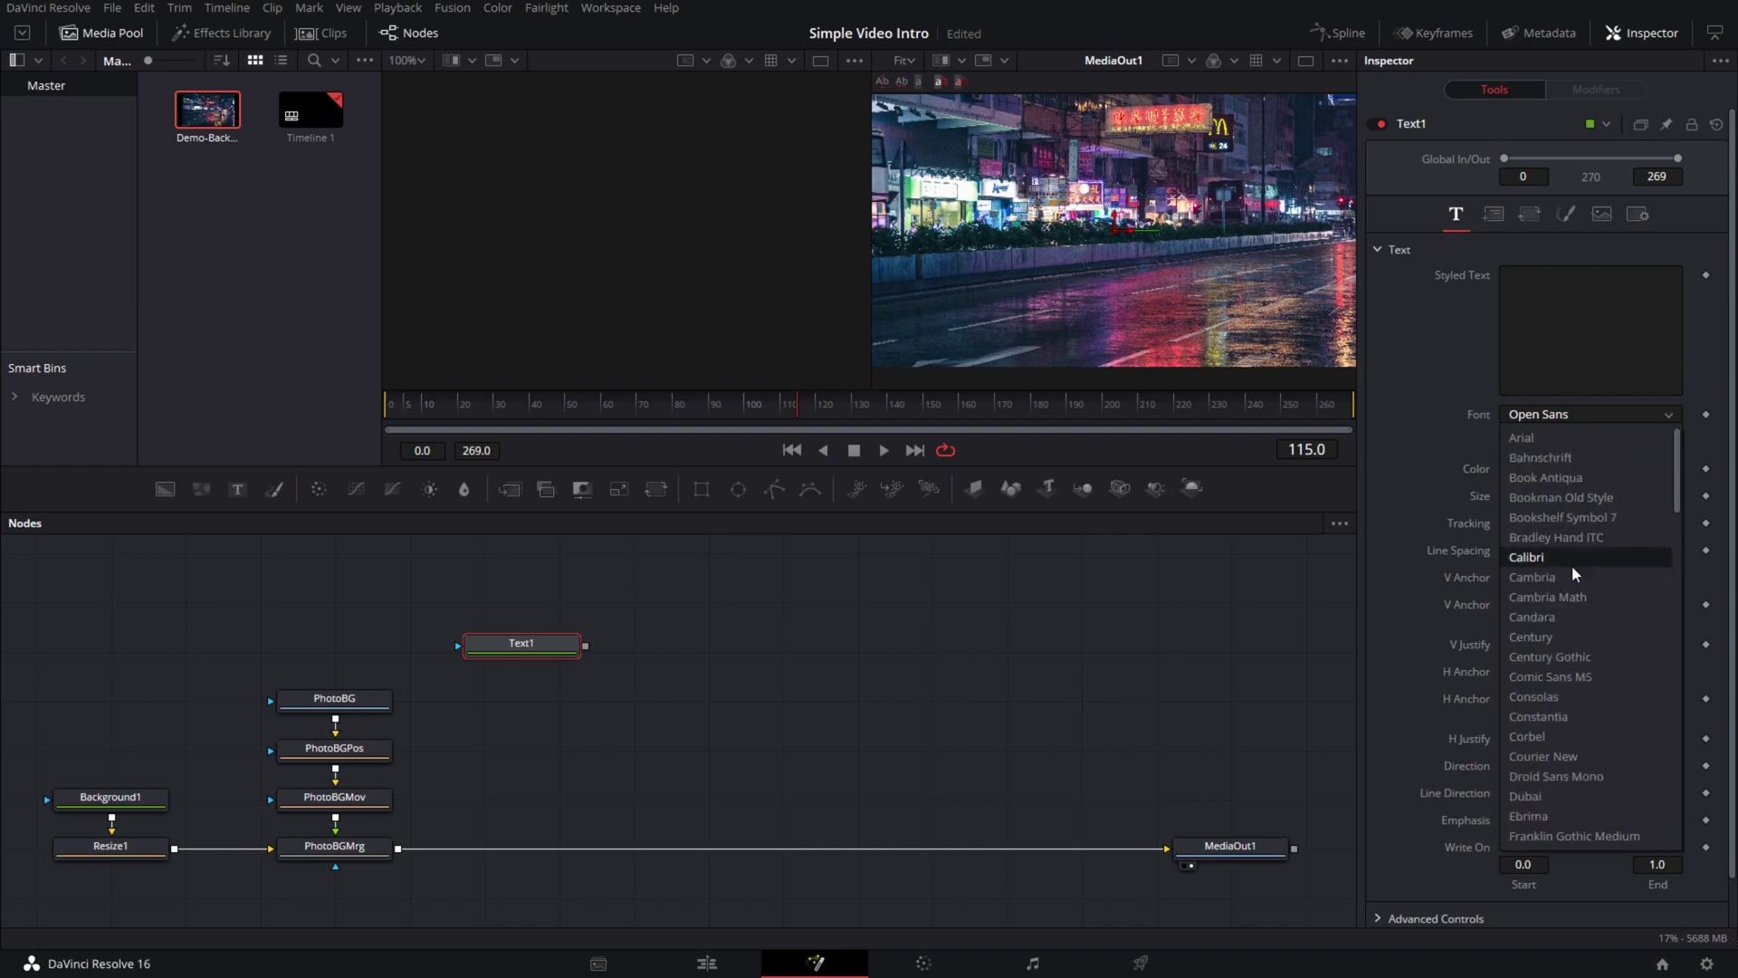
left_click(1575, 657)
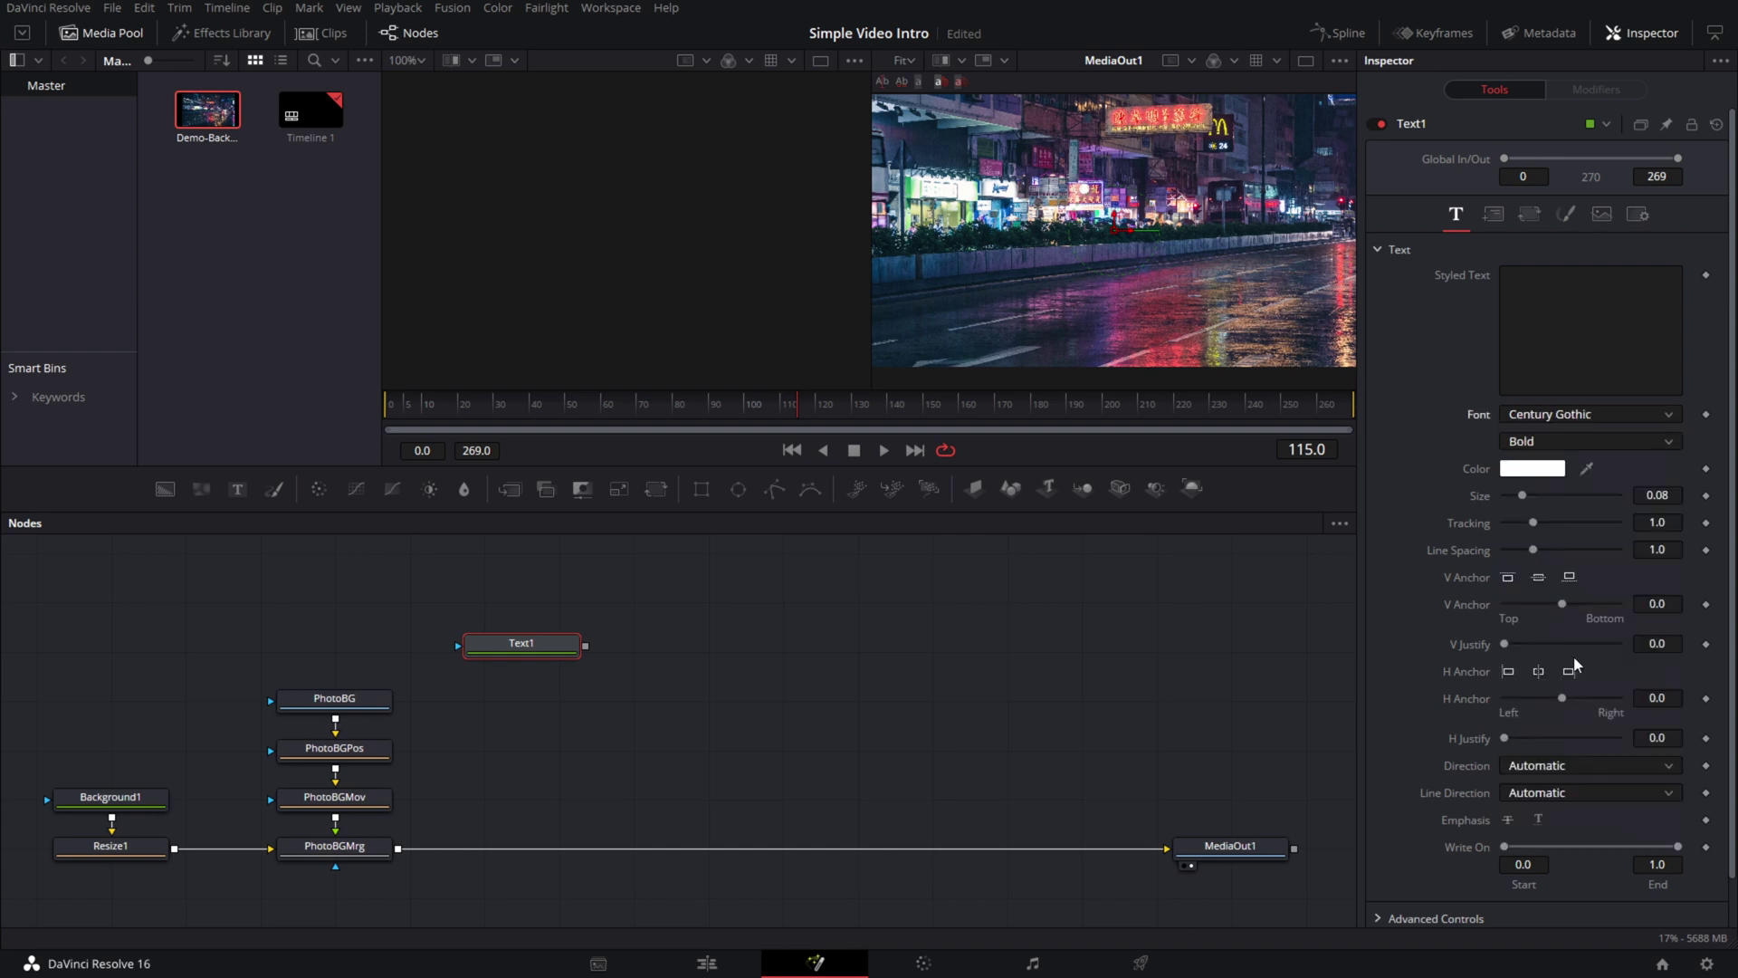
left_click(1550, 440)
left_click(1537, 525)
- Enter "How To Create A Simple Video Title Intro With Fusion" as Text1's styled text
left_click(1552, 286)
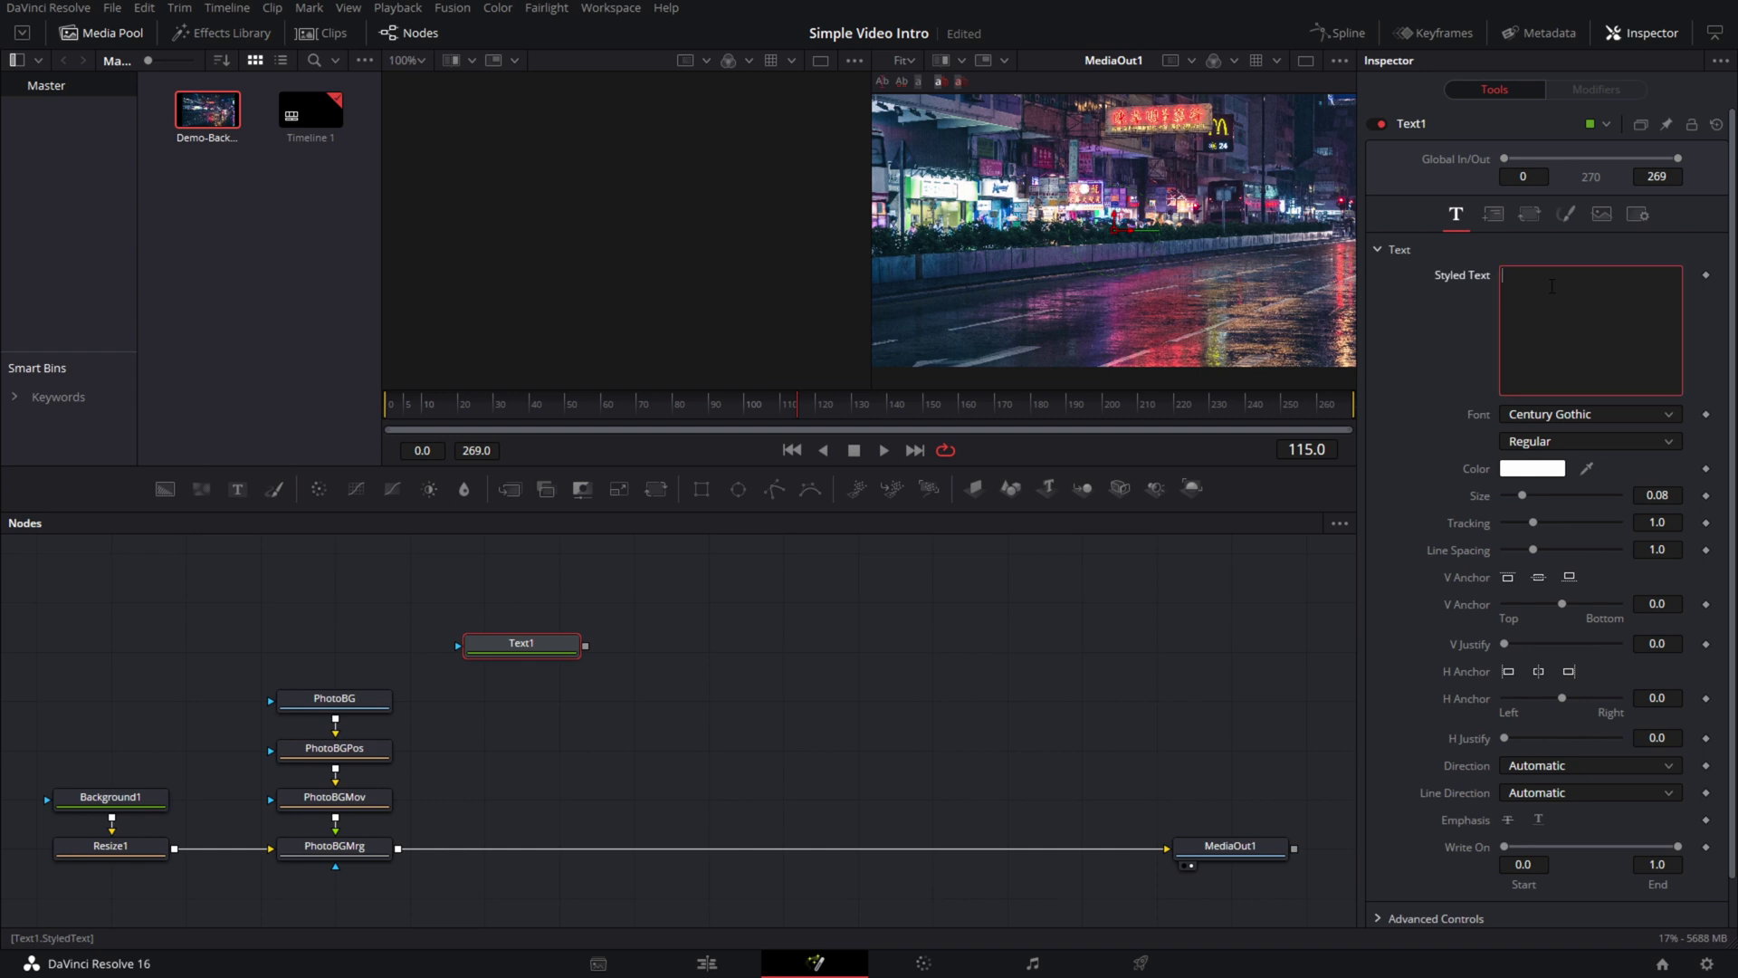
key("Escape")
left_click(1529, 281)
right_click(1524, 277)
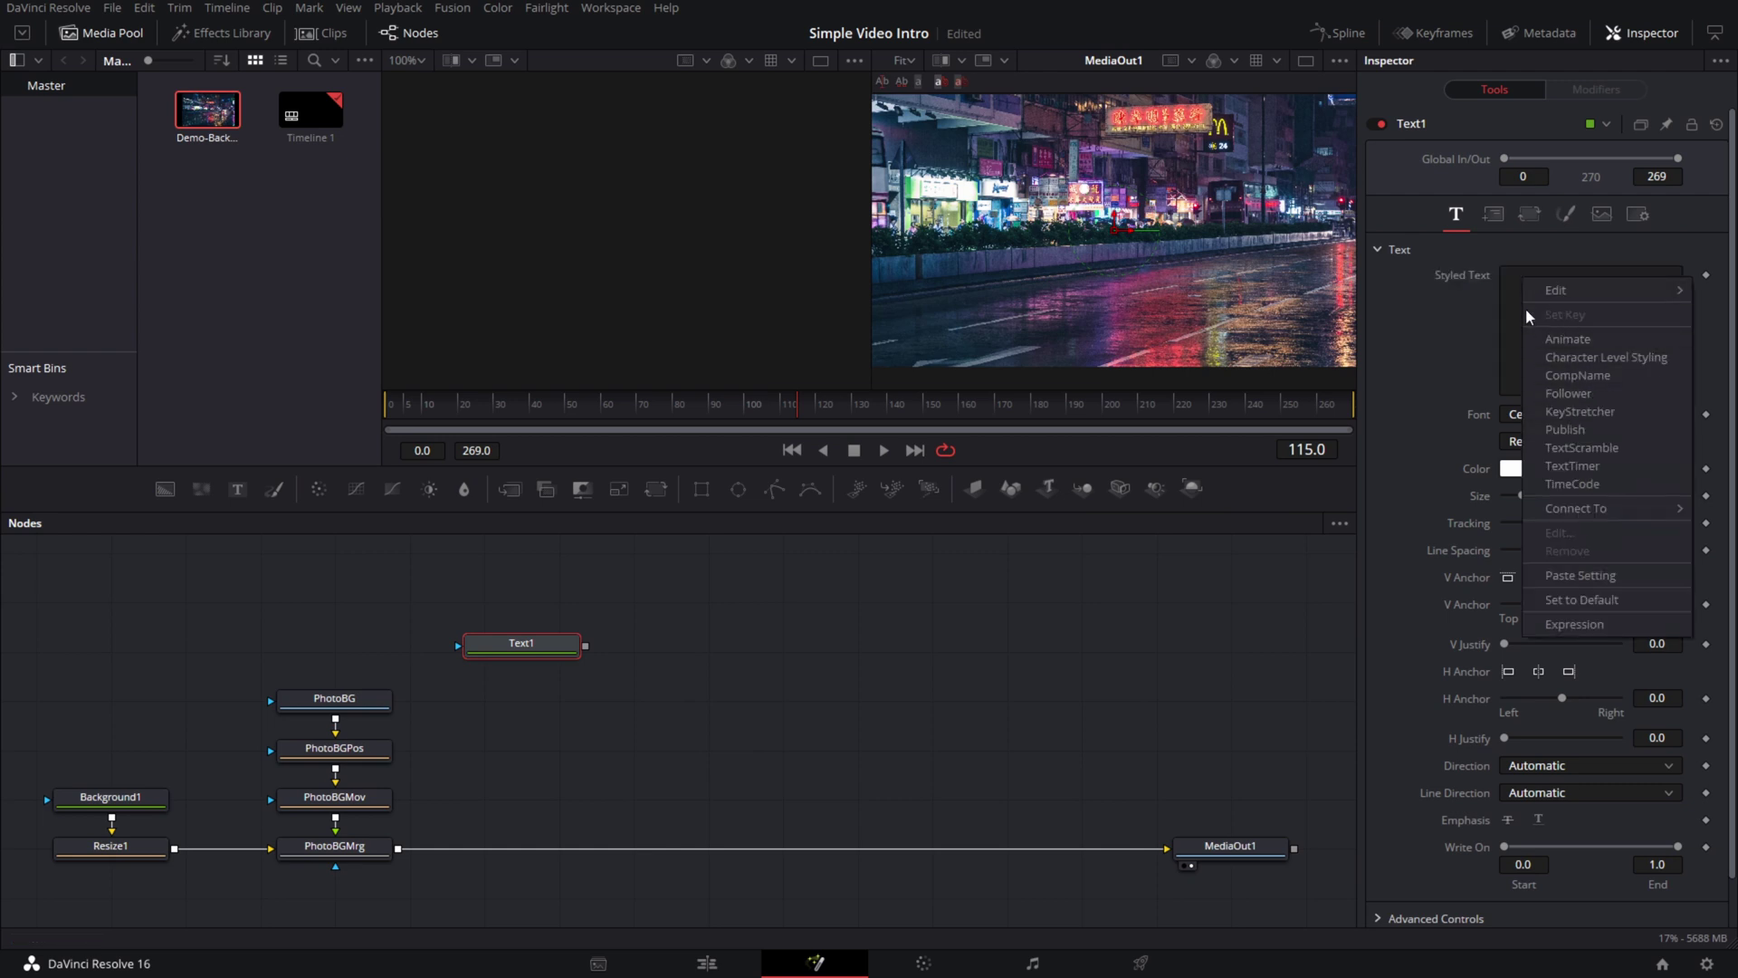
left_click(1522, 286)
type("Simple Video Title Intro With Fusion")
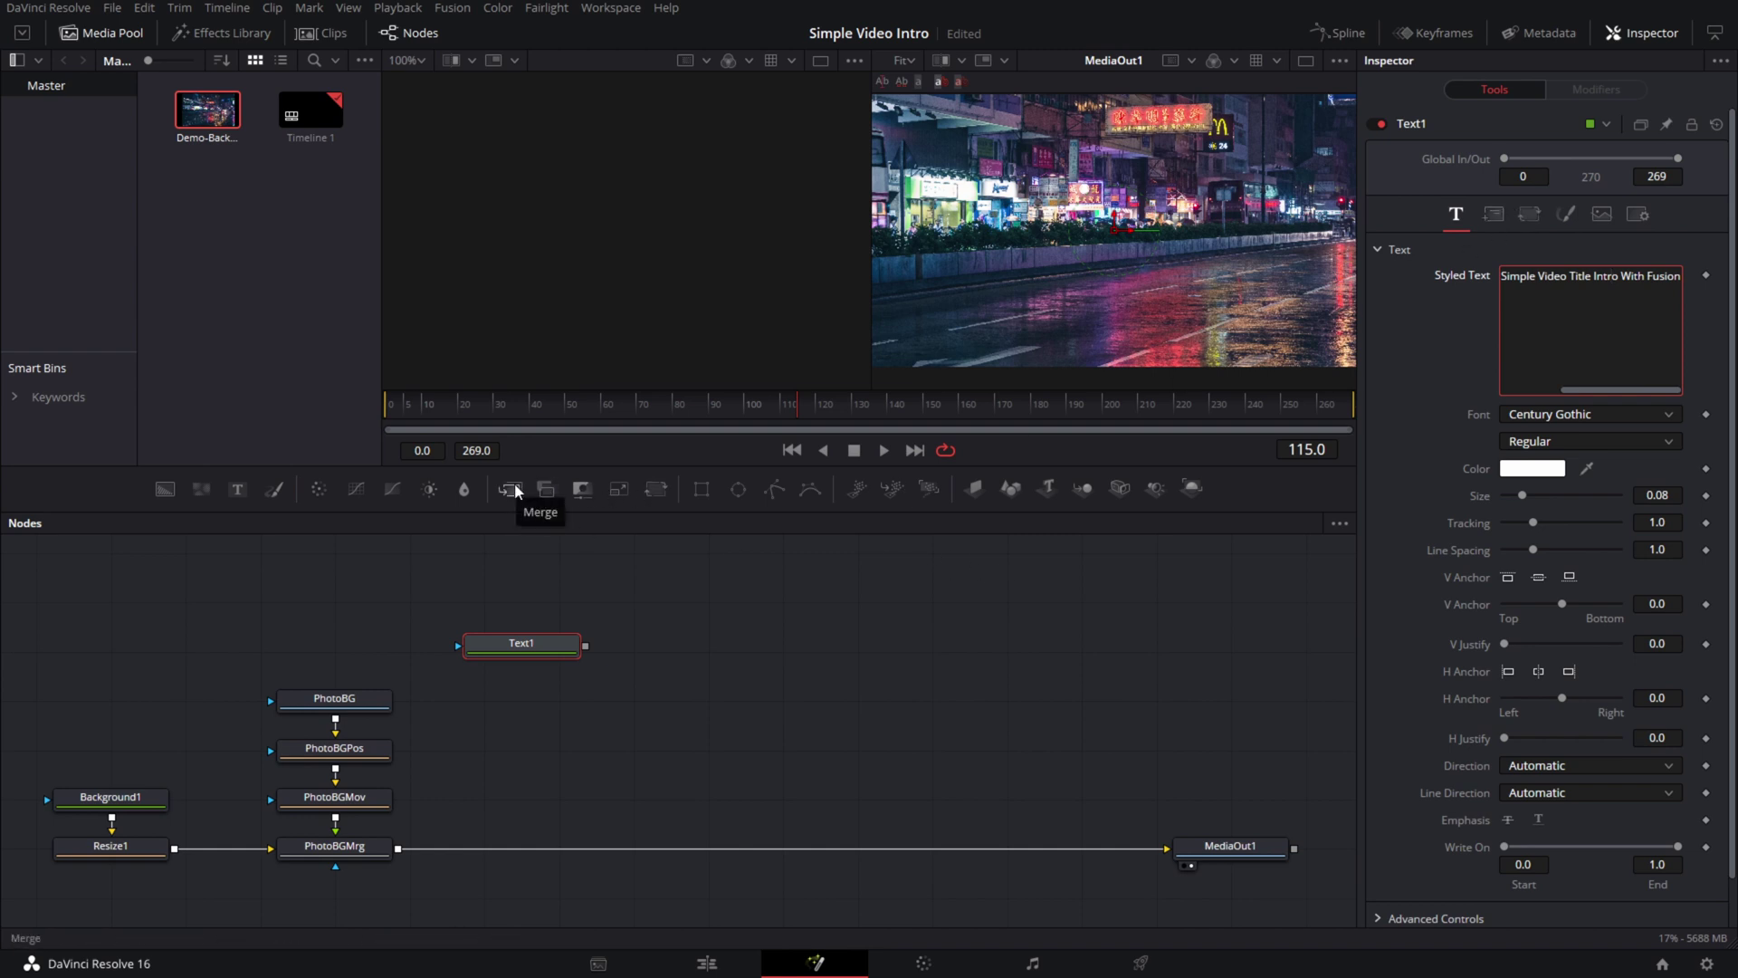
- Insert a Merge node between PhotoBGMrg and MediaOut1 and connect Text1 to its foreground, placing Text1 directly above it
left_click_drag(515, 485, 544, 855)
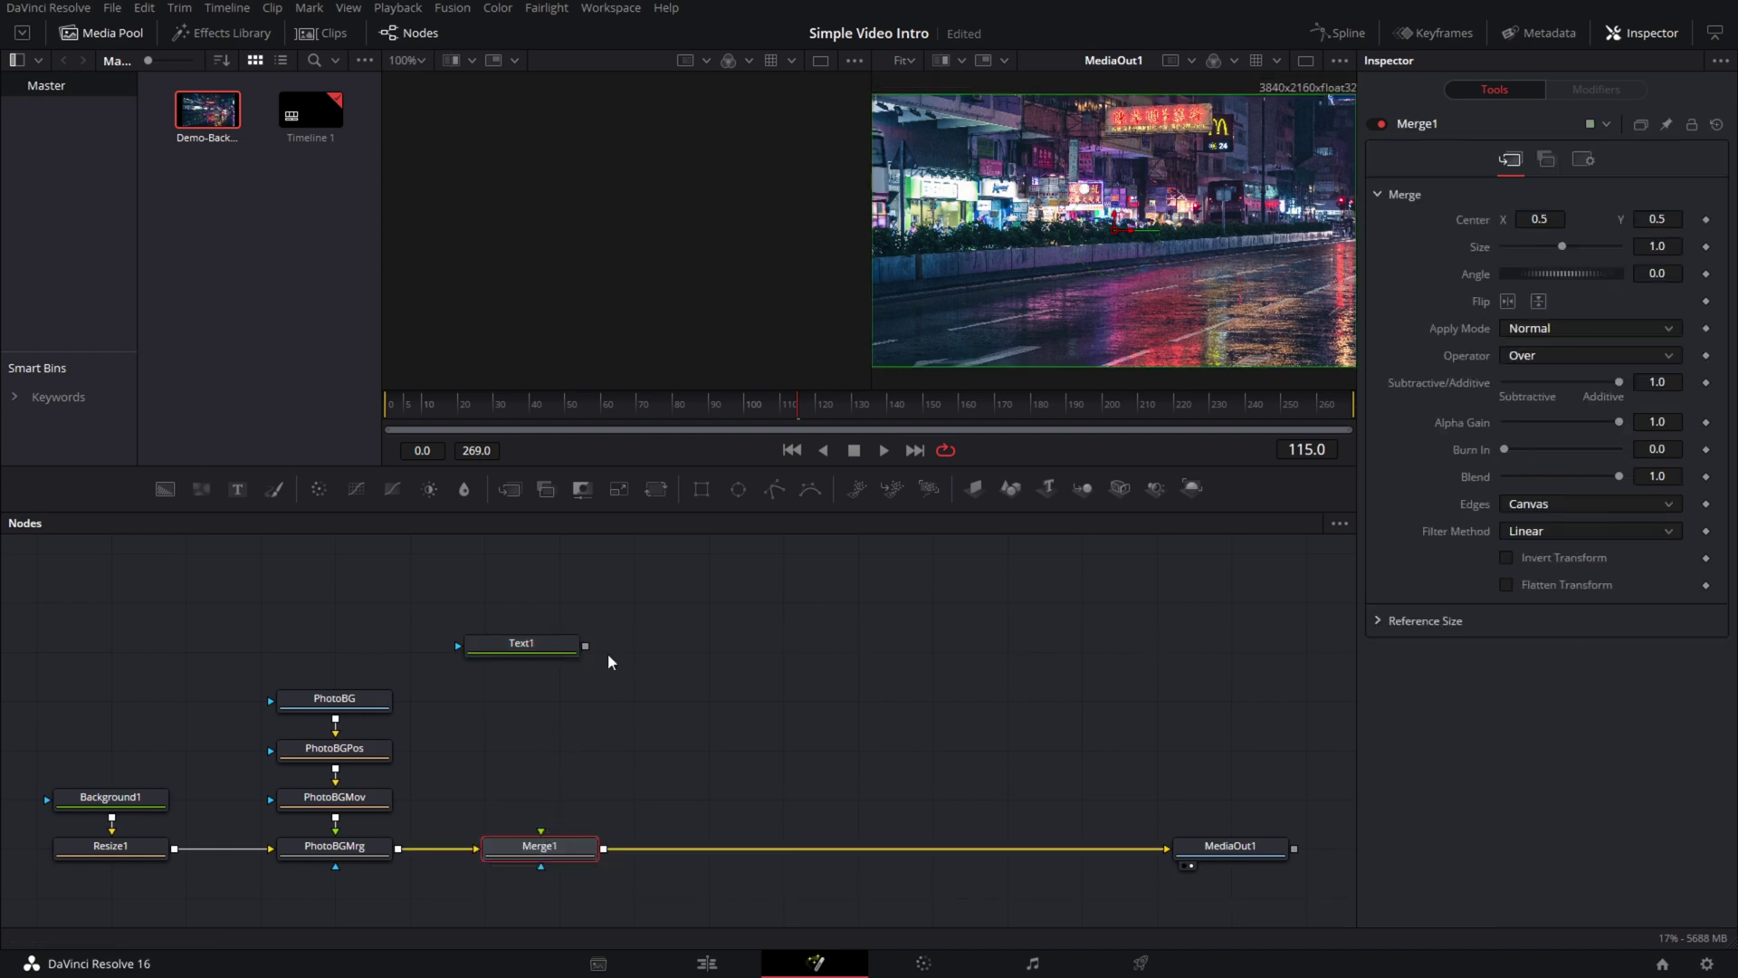
left_click_drag(584, 646, 540, 831)
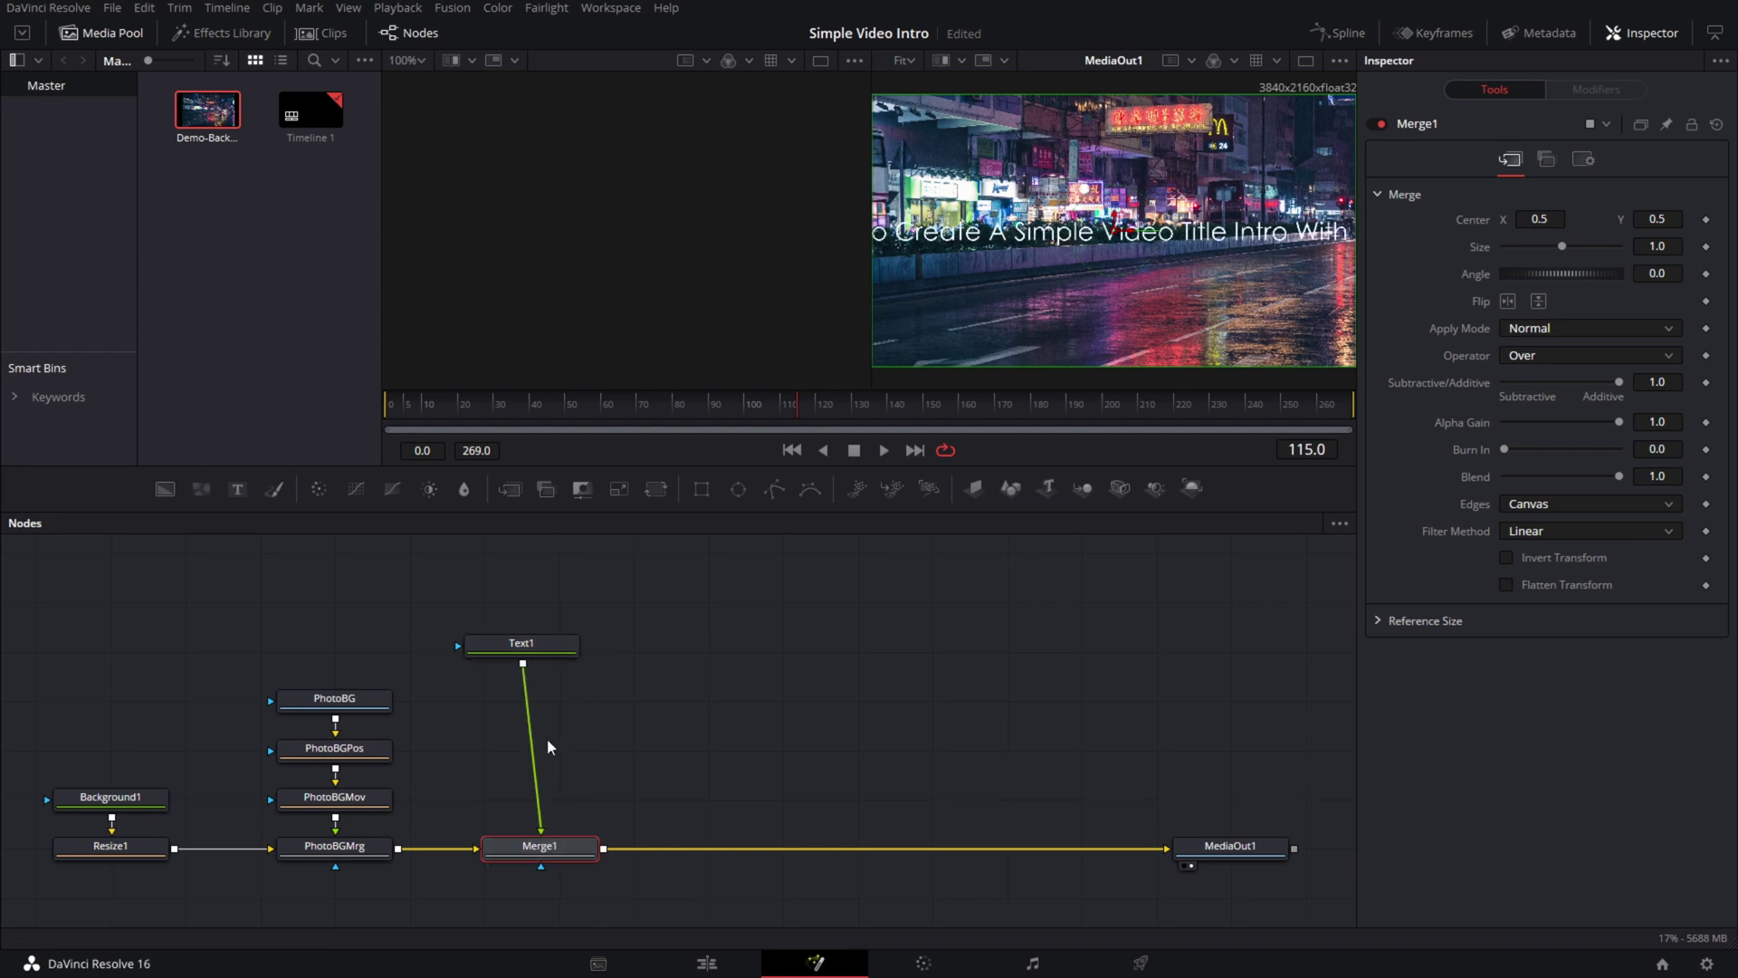
left_click_drag(529, 644, 549, 666)
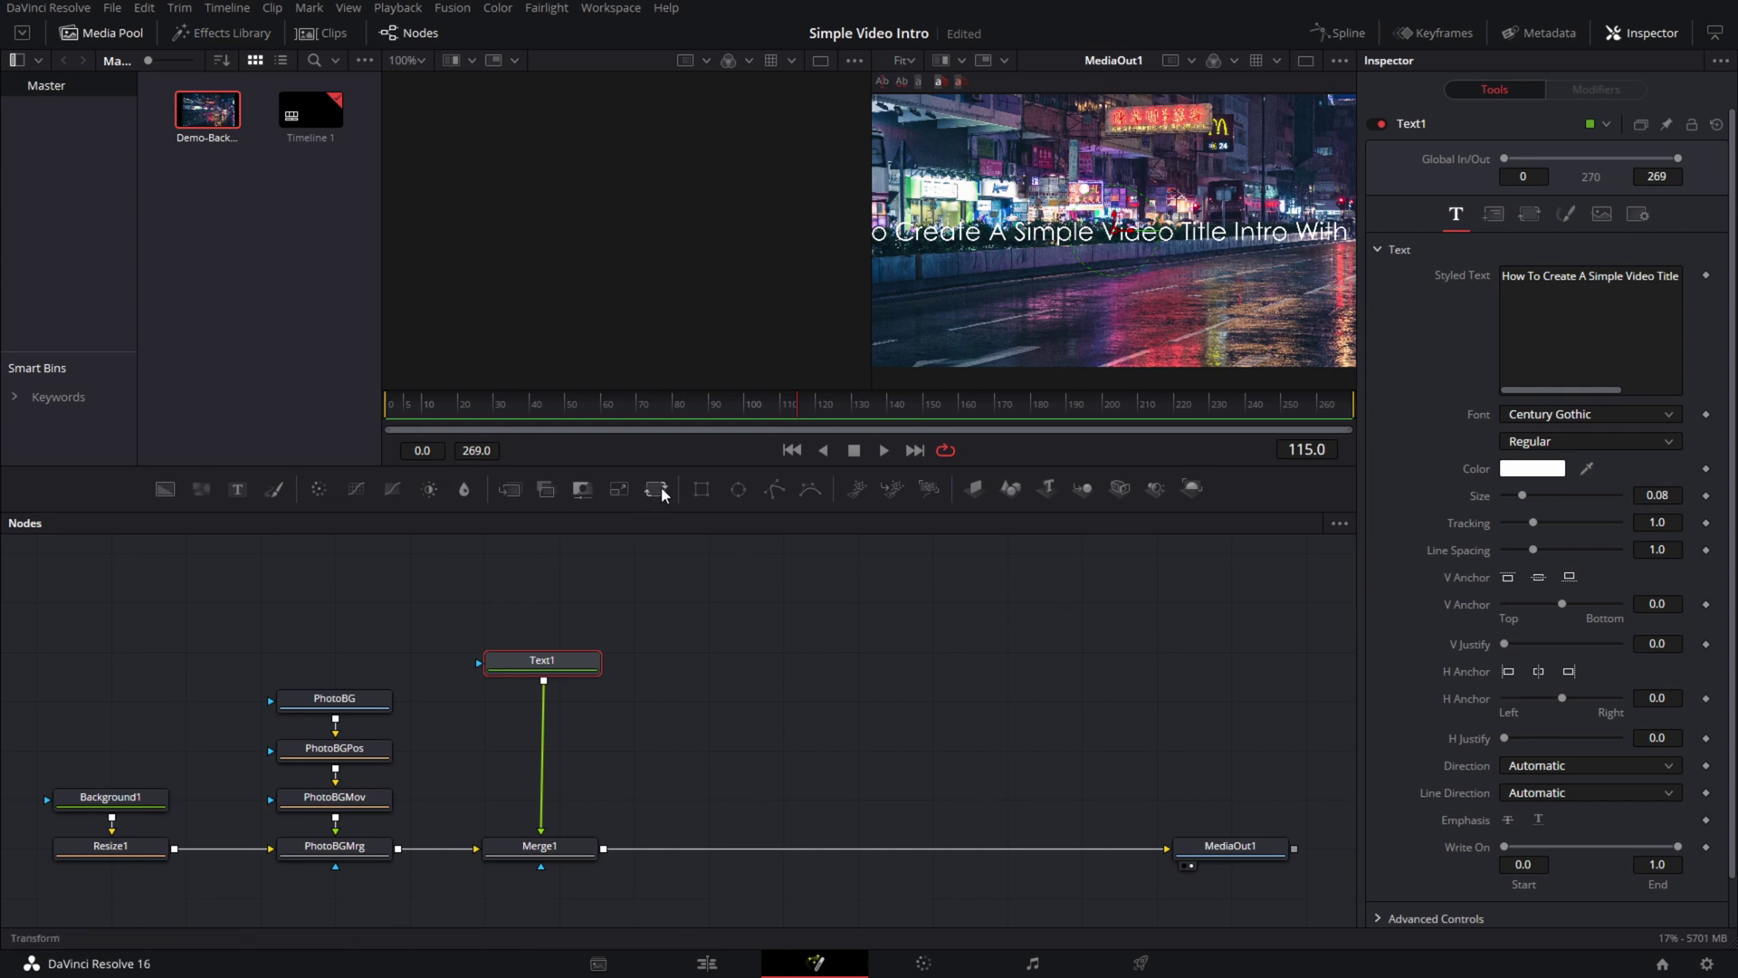
- Insert two Transform nodes between Text1 and Merge1 and rename the upper one UpperTxtPos
left_click_drag(658, 486, 544, 735)
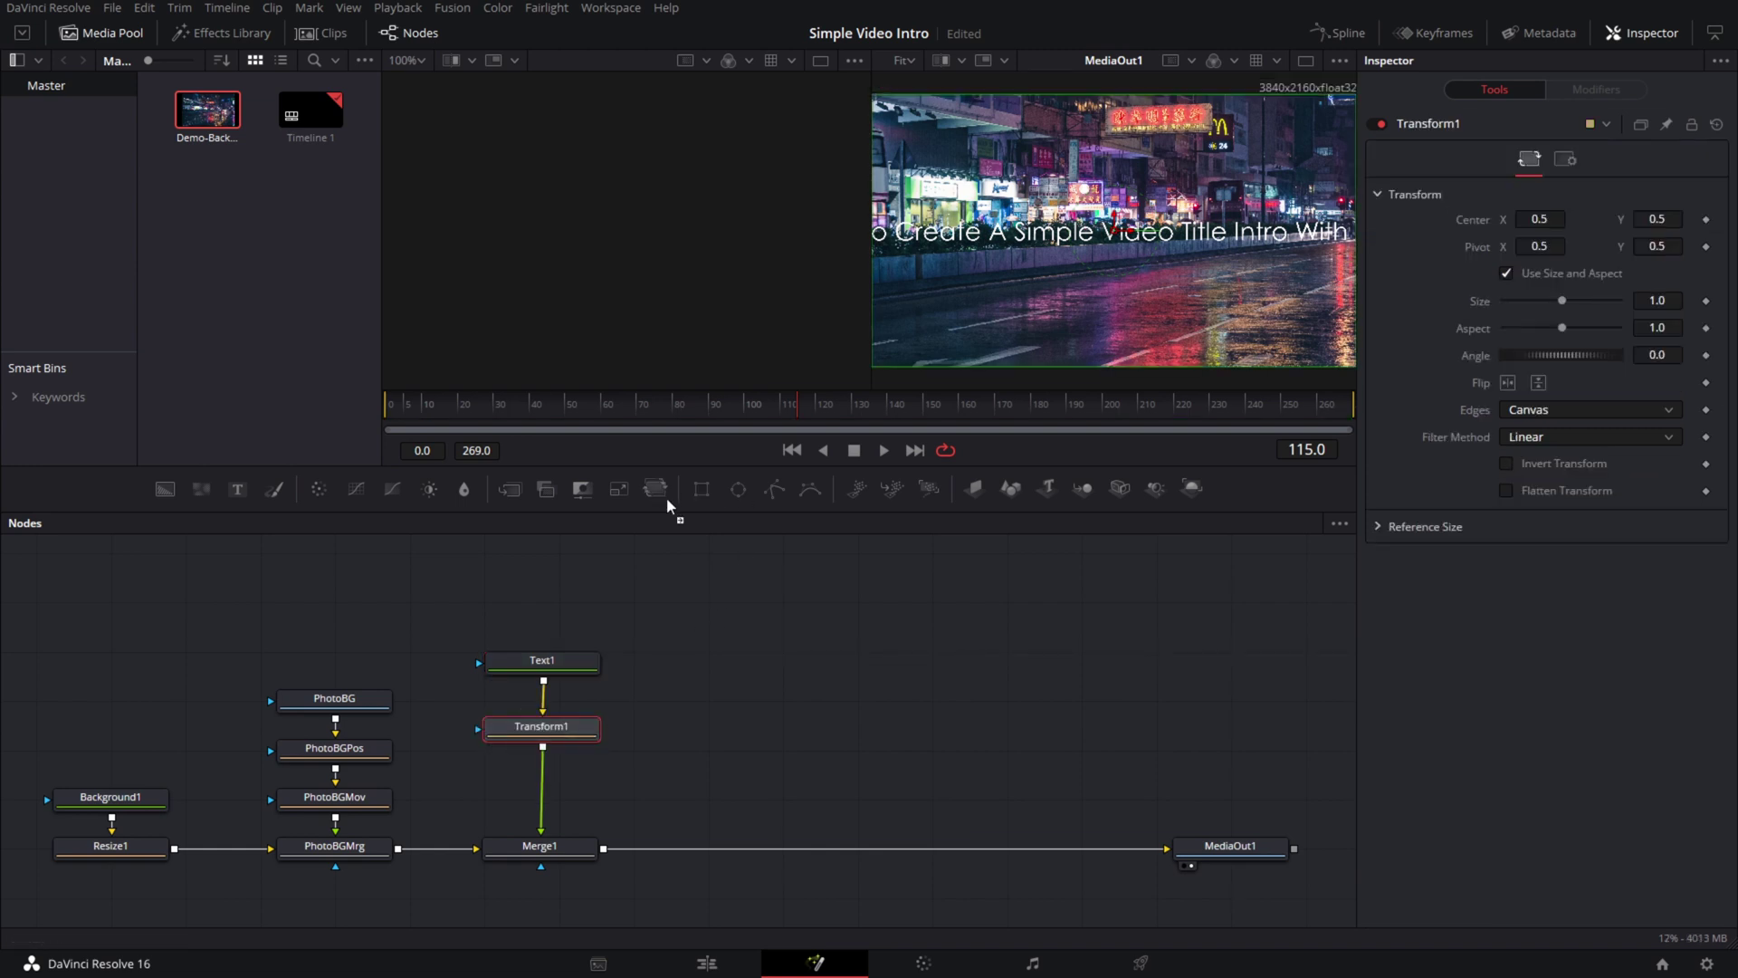
left_click_drag(667, 499, 543, 791)
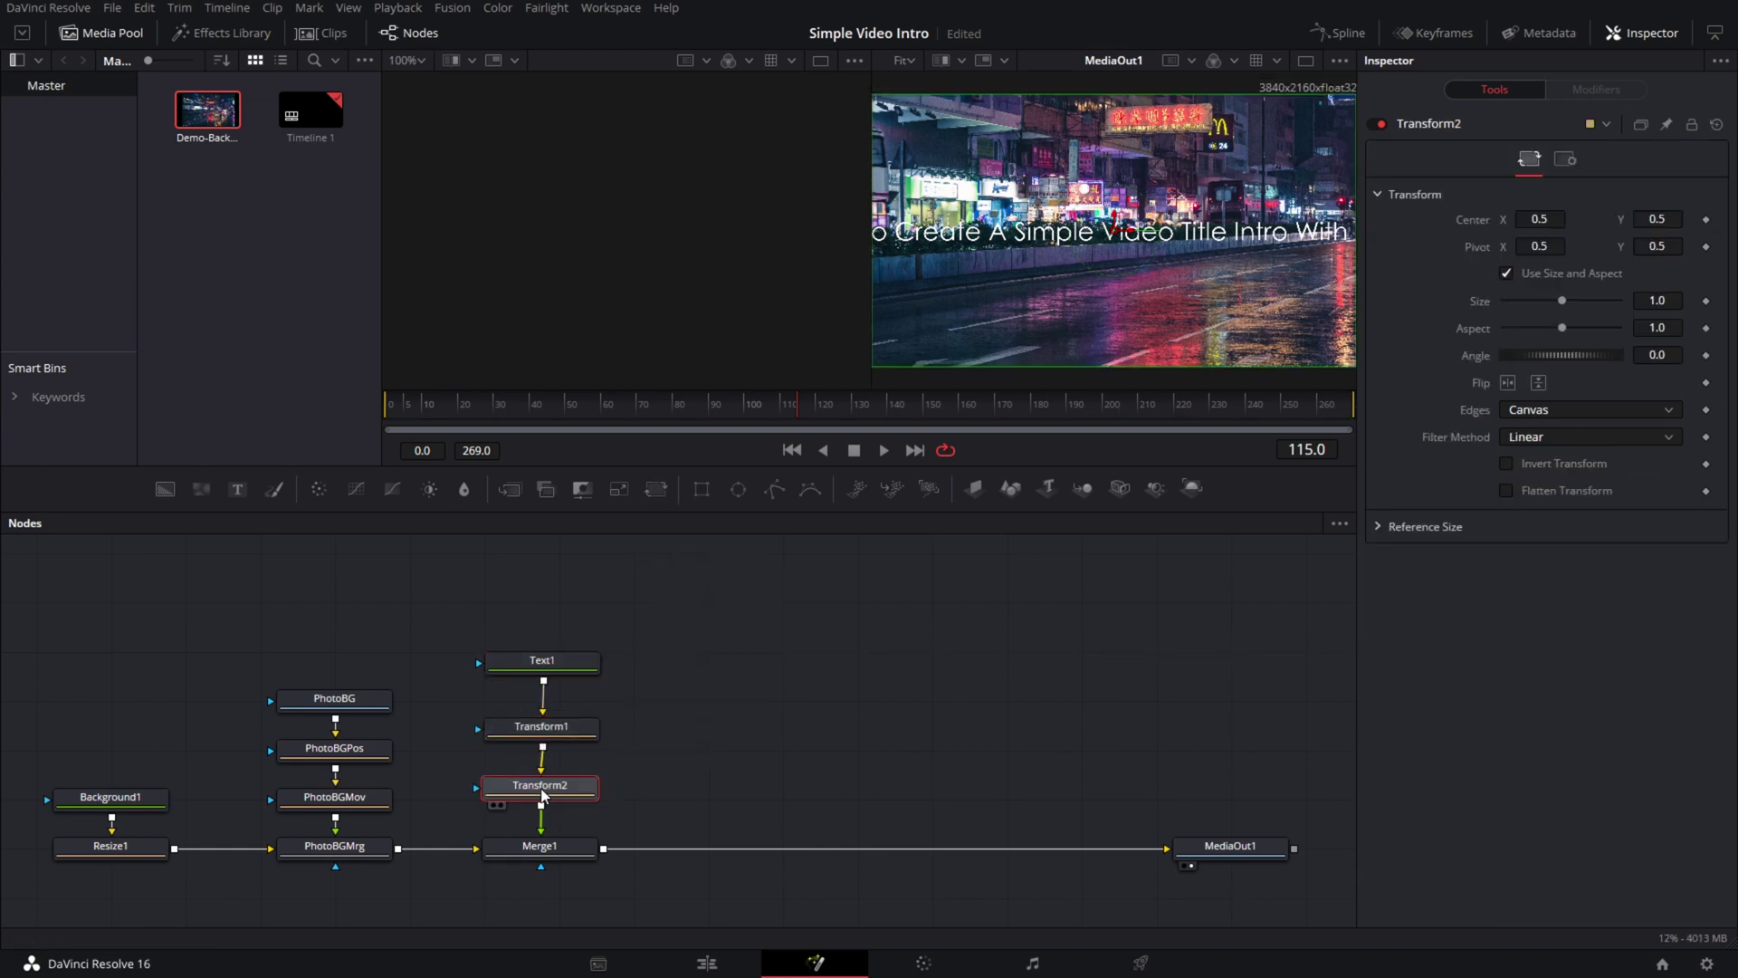
left_click(556, 733)
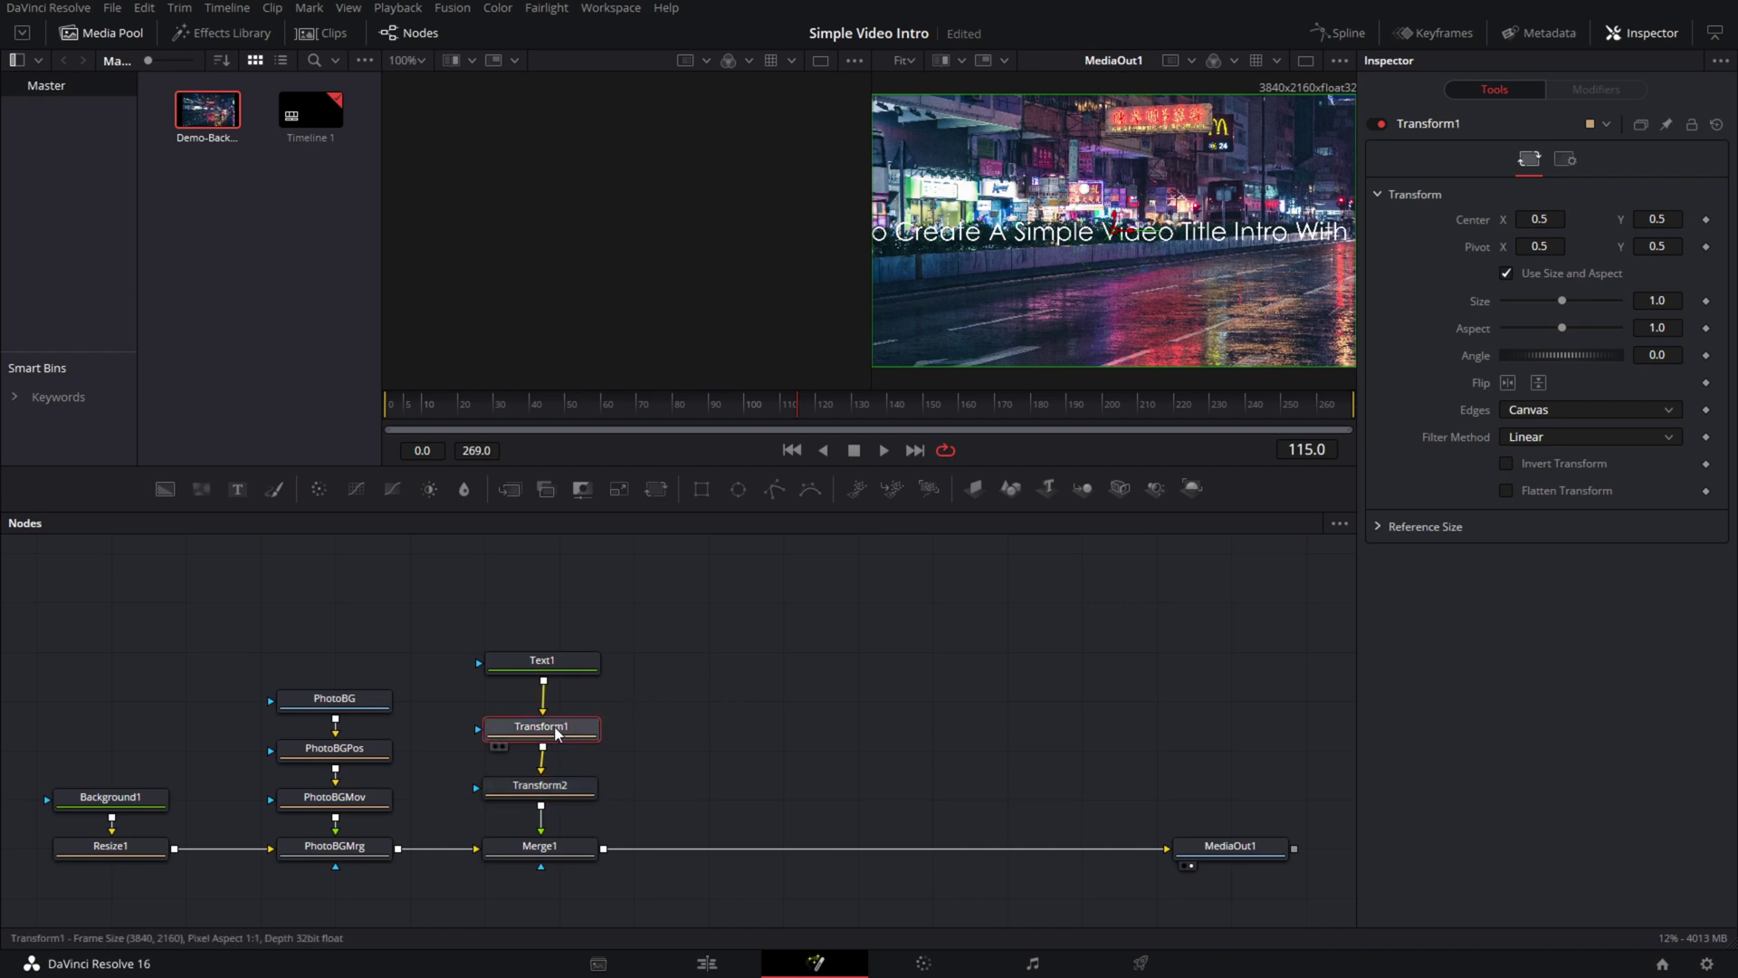
key("F2")
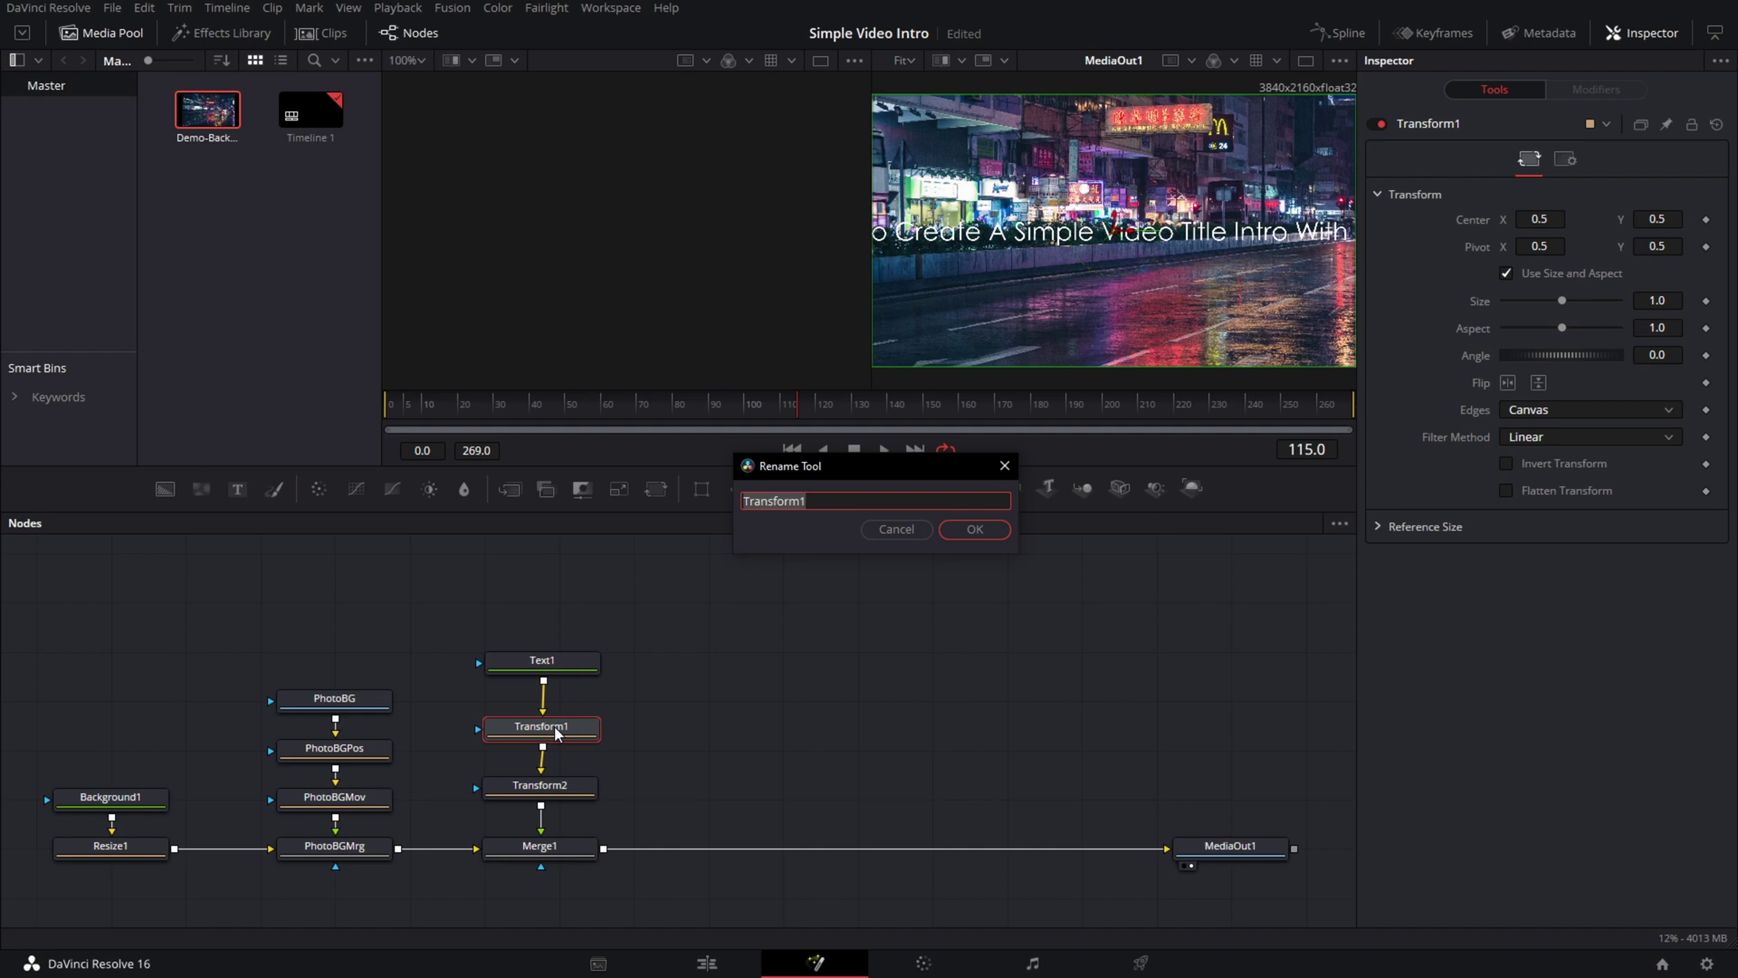
type("Upper")
type("TxtPos")
left_click(960, 530)
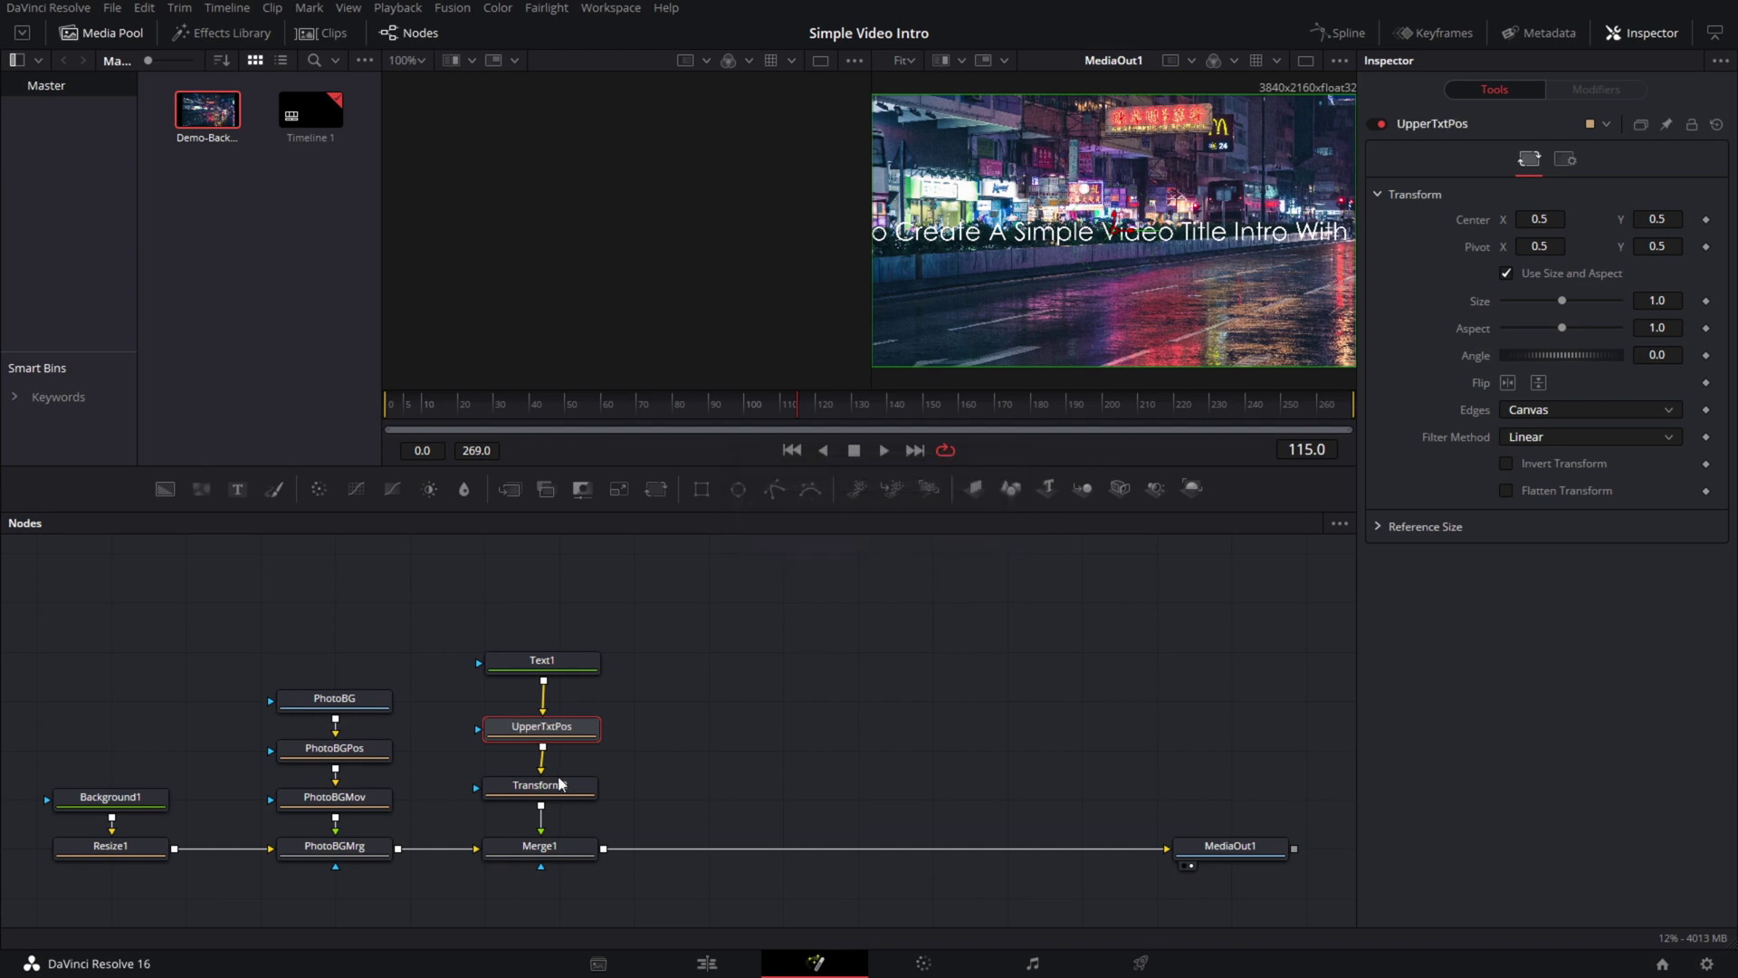
- Rename Text1 as UpperTxt and Transform2 as UpperTxtMov
left_click(536, 664)
key("F2")
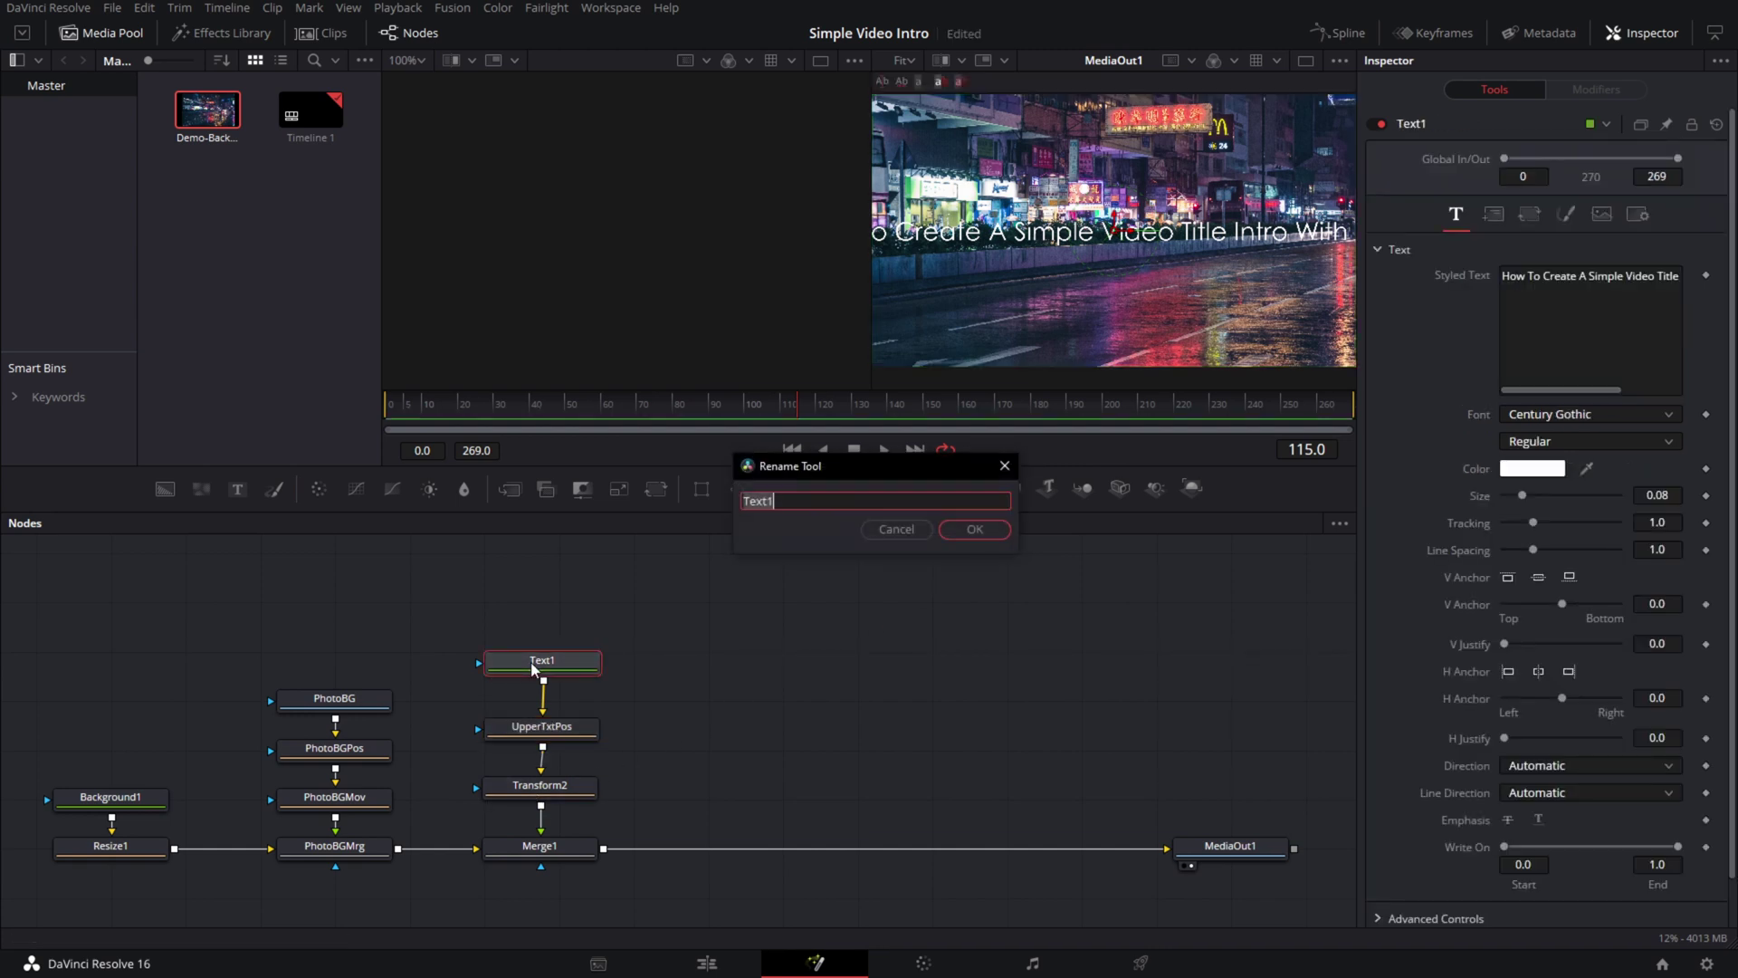
type("UpperTxt")
left_click(967, 530)
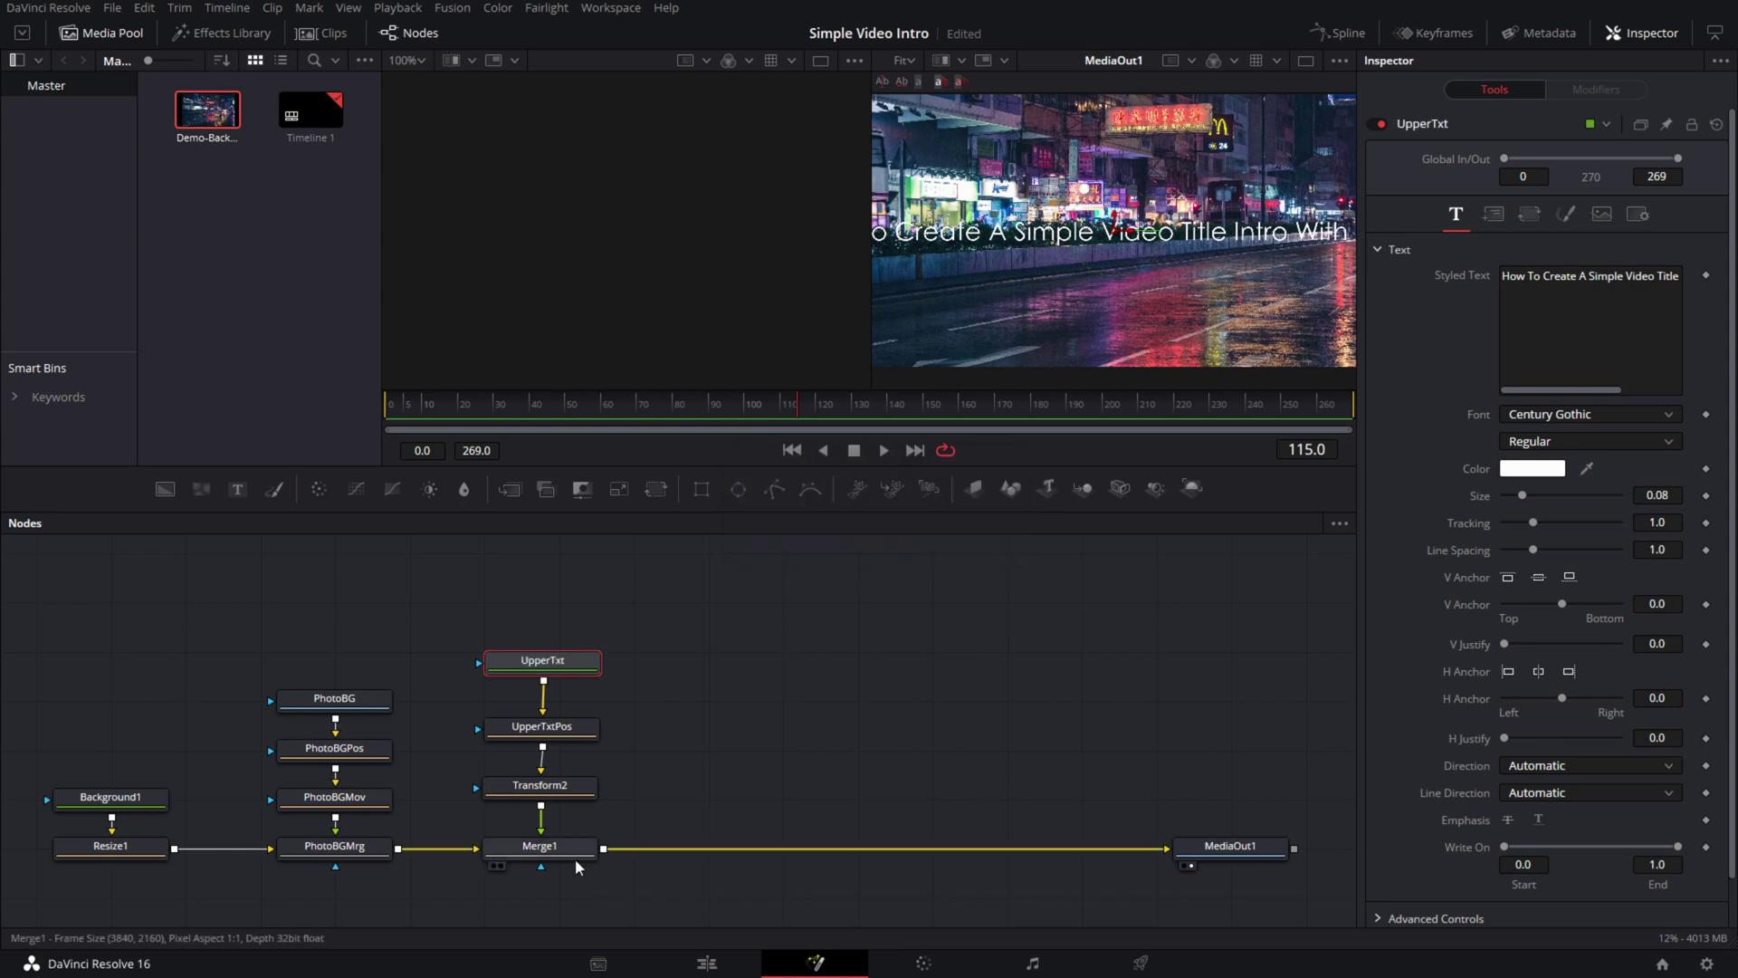
left_click(546, 793)
key("F2")
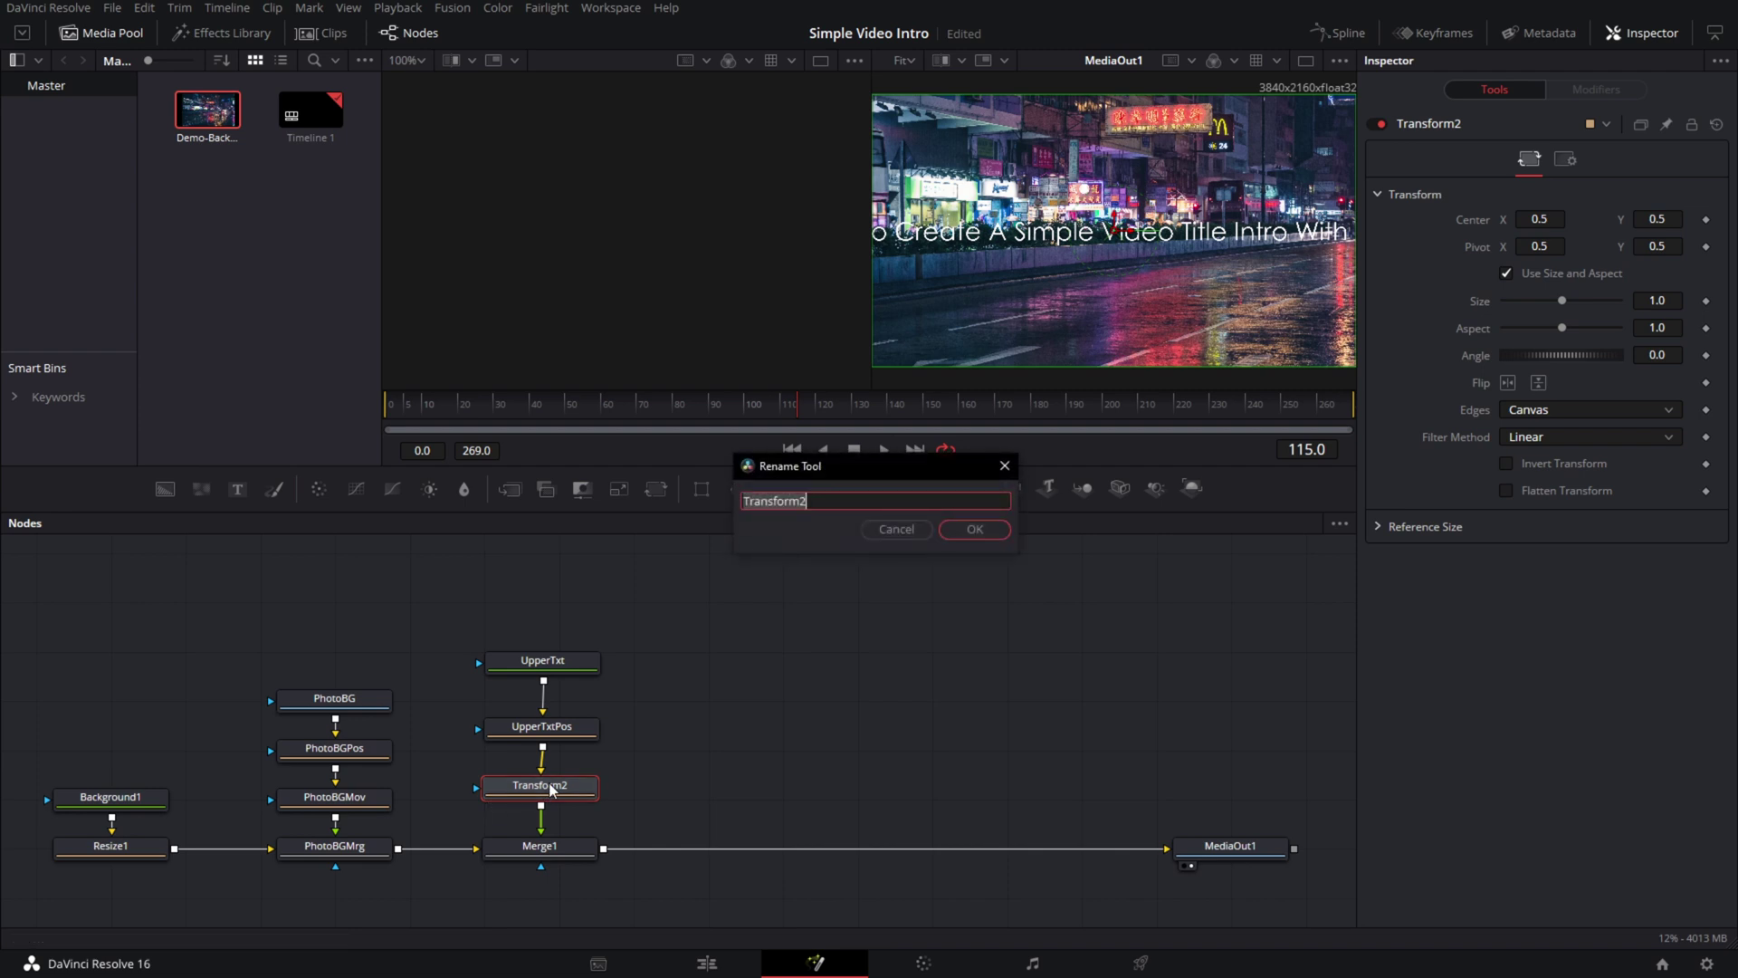
type("UpperTxtMov")
left_click(975, 529)
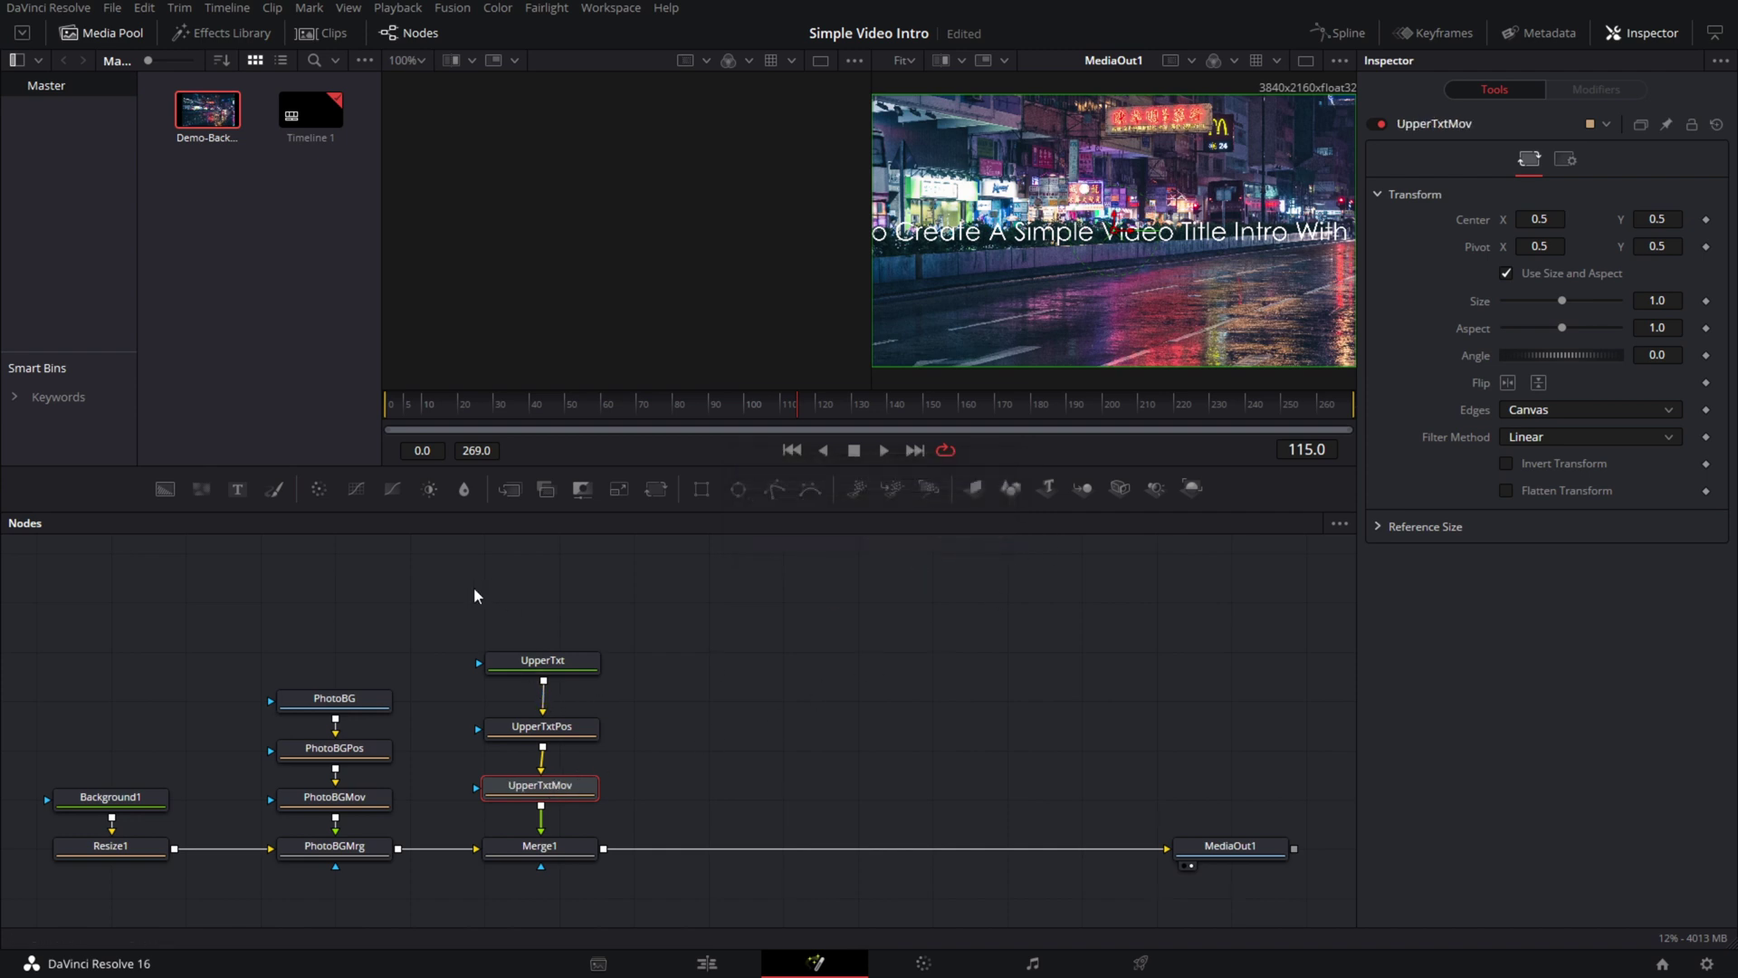
- Move UpperTxt, UpperTxtPos, UpperTxtMov and Merge1 together closer to the PhotoBG column
left_click_drag(518, 596, 445, 849)
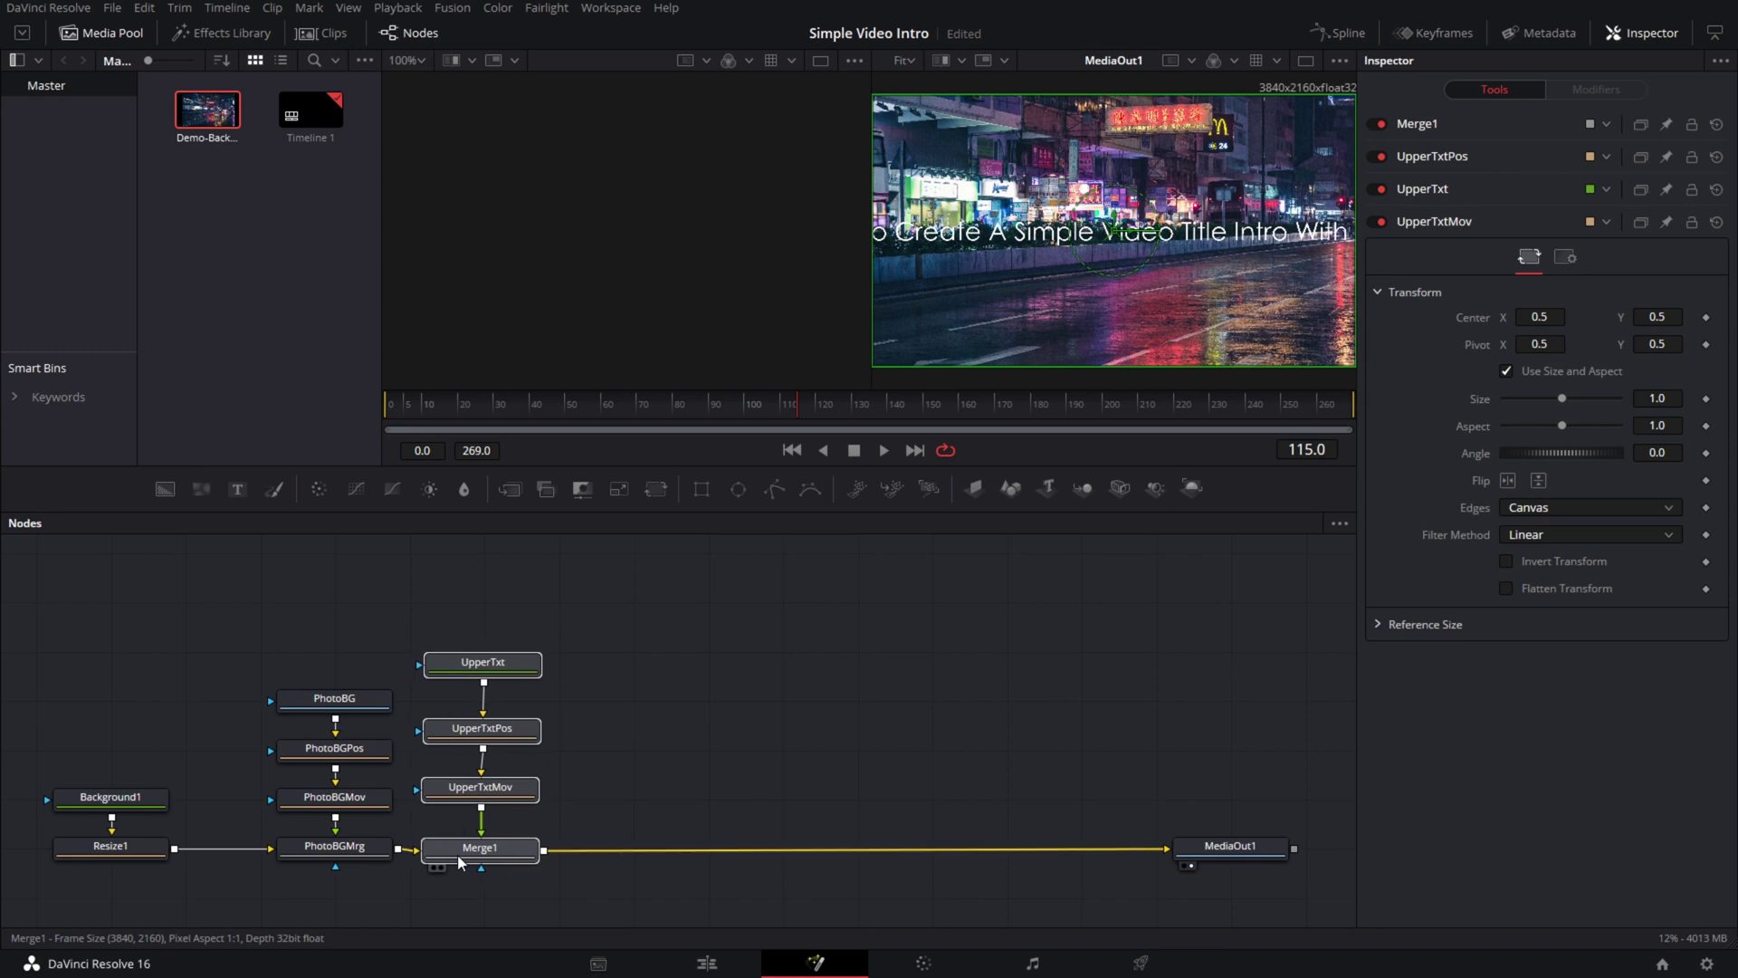
left_click(690, 715)
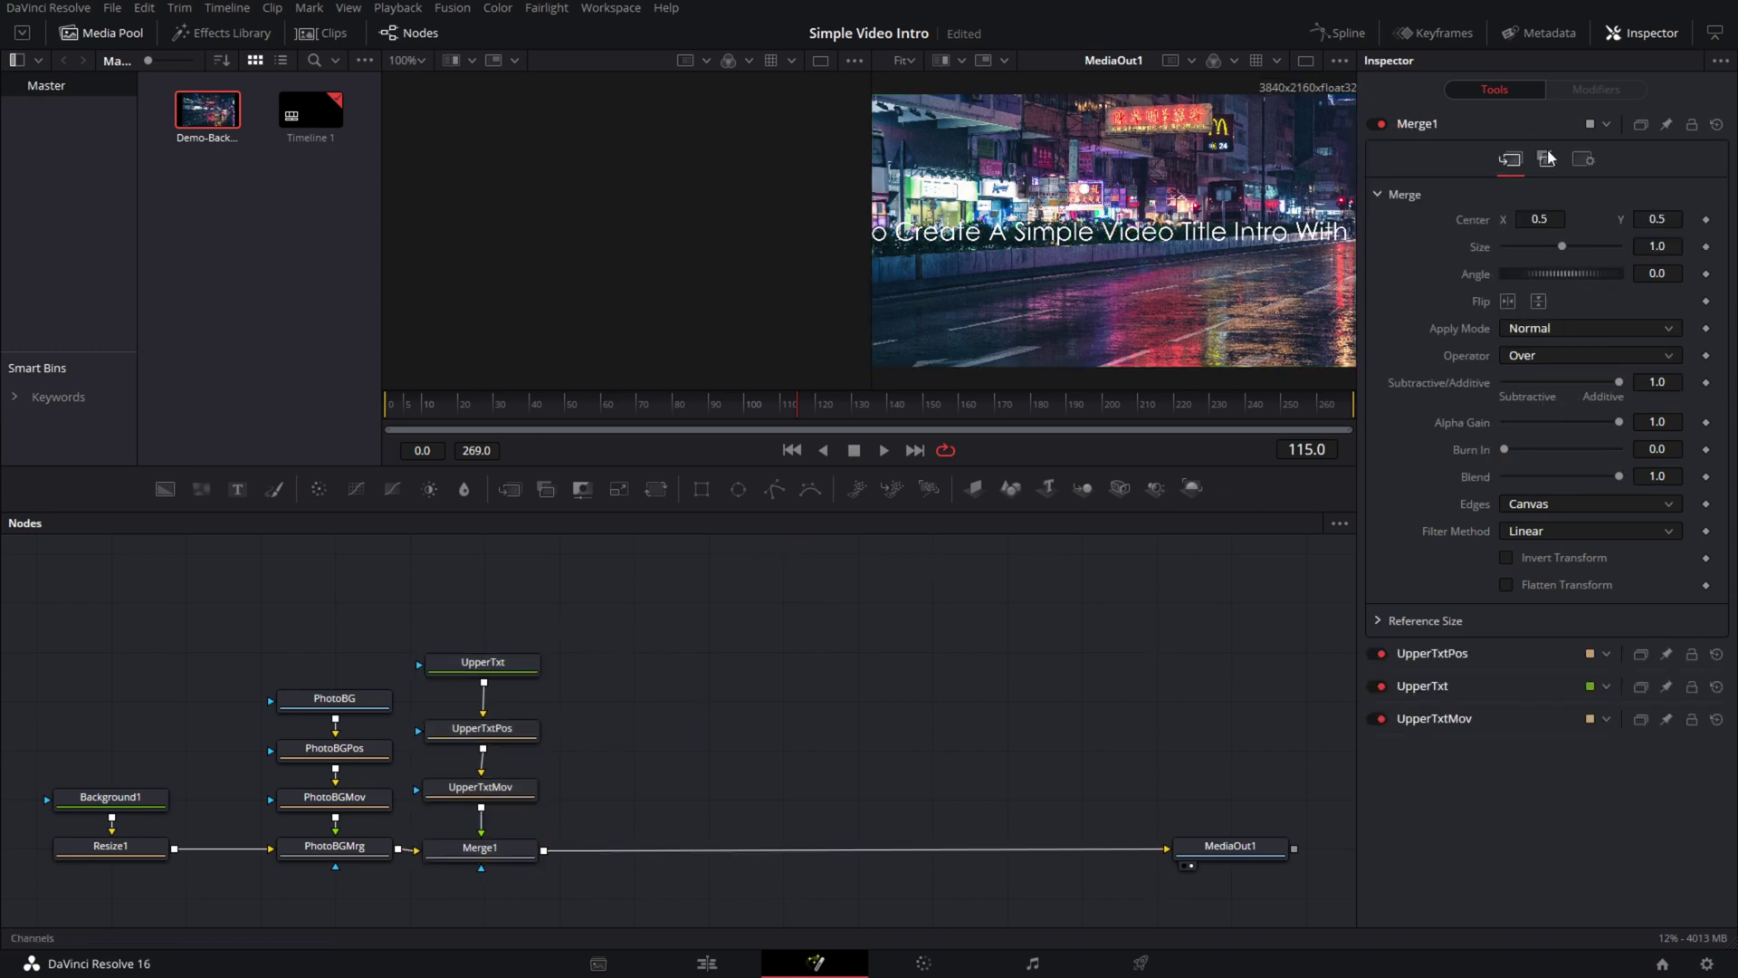
- Break UpperTxt's styled text into two lines, starting the second line at "Title Intro With Fusion"
left_click(493, 664)
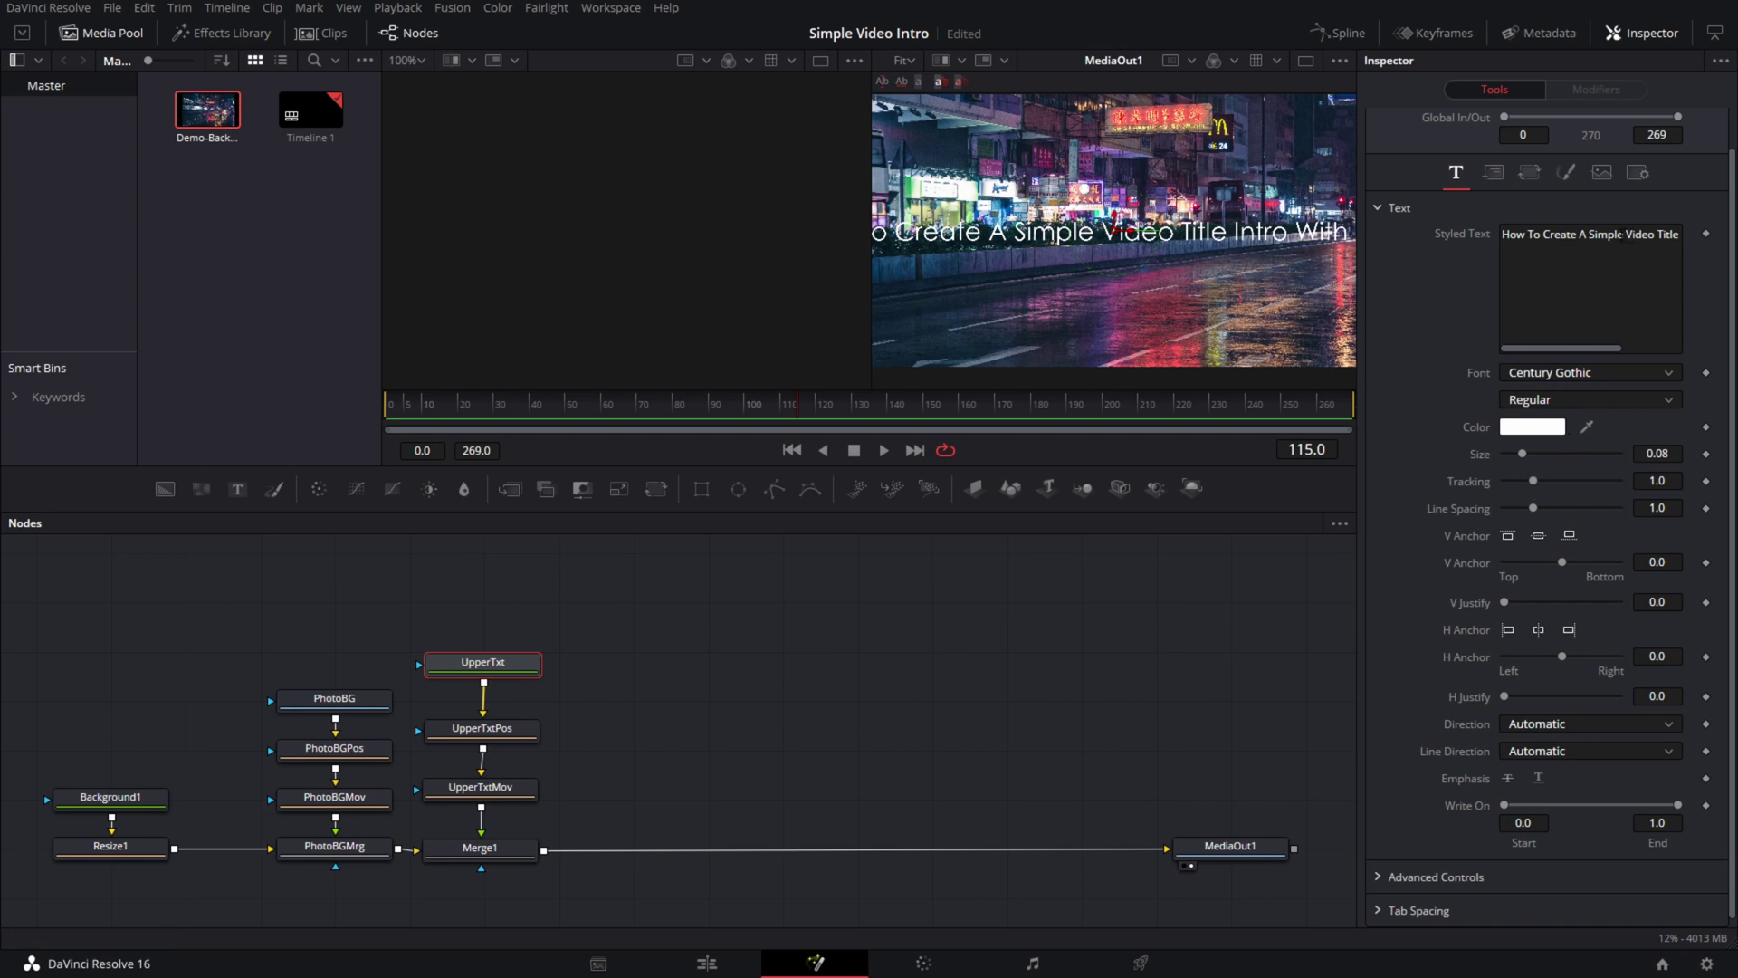
left_click(1627, 235)
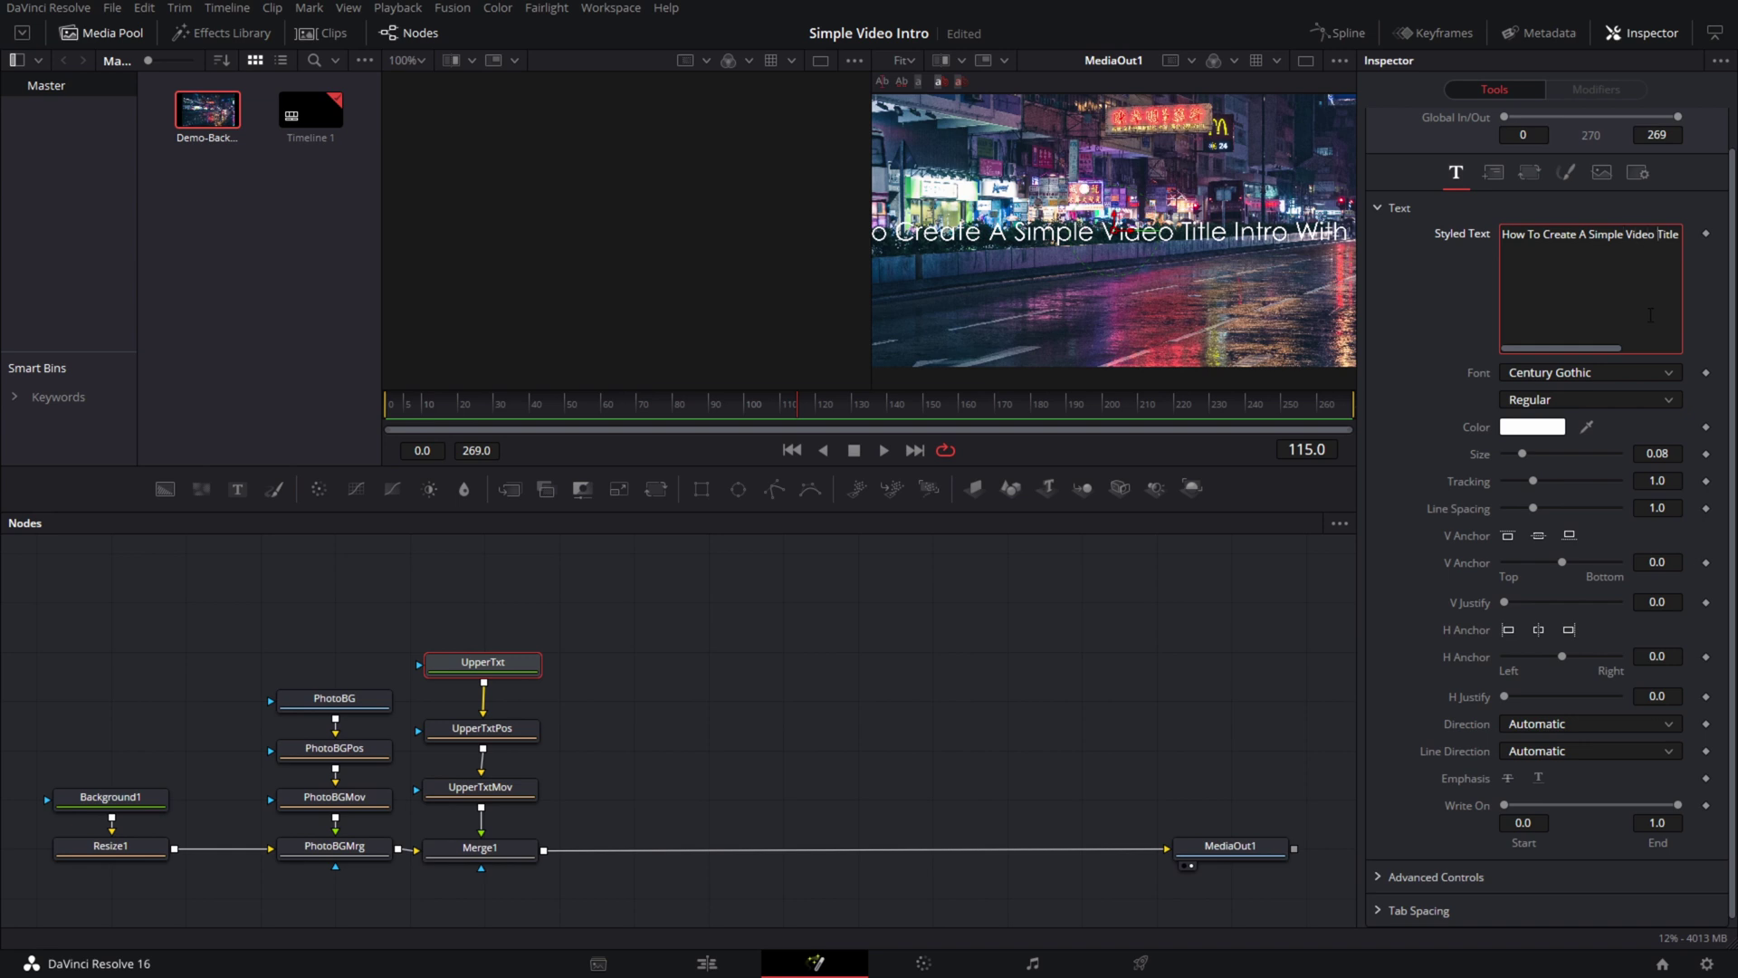
key("Return")
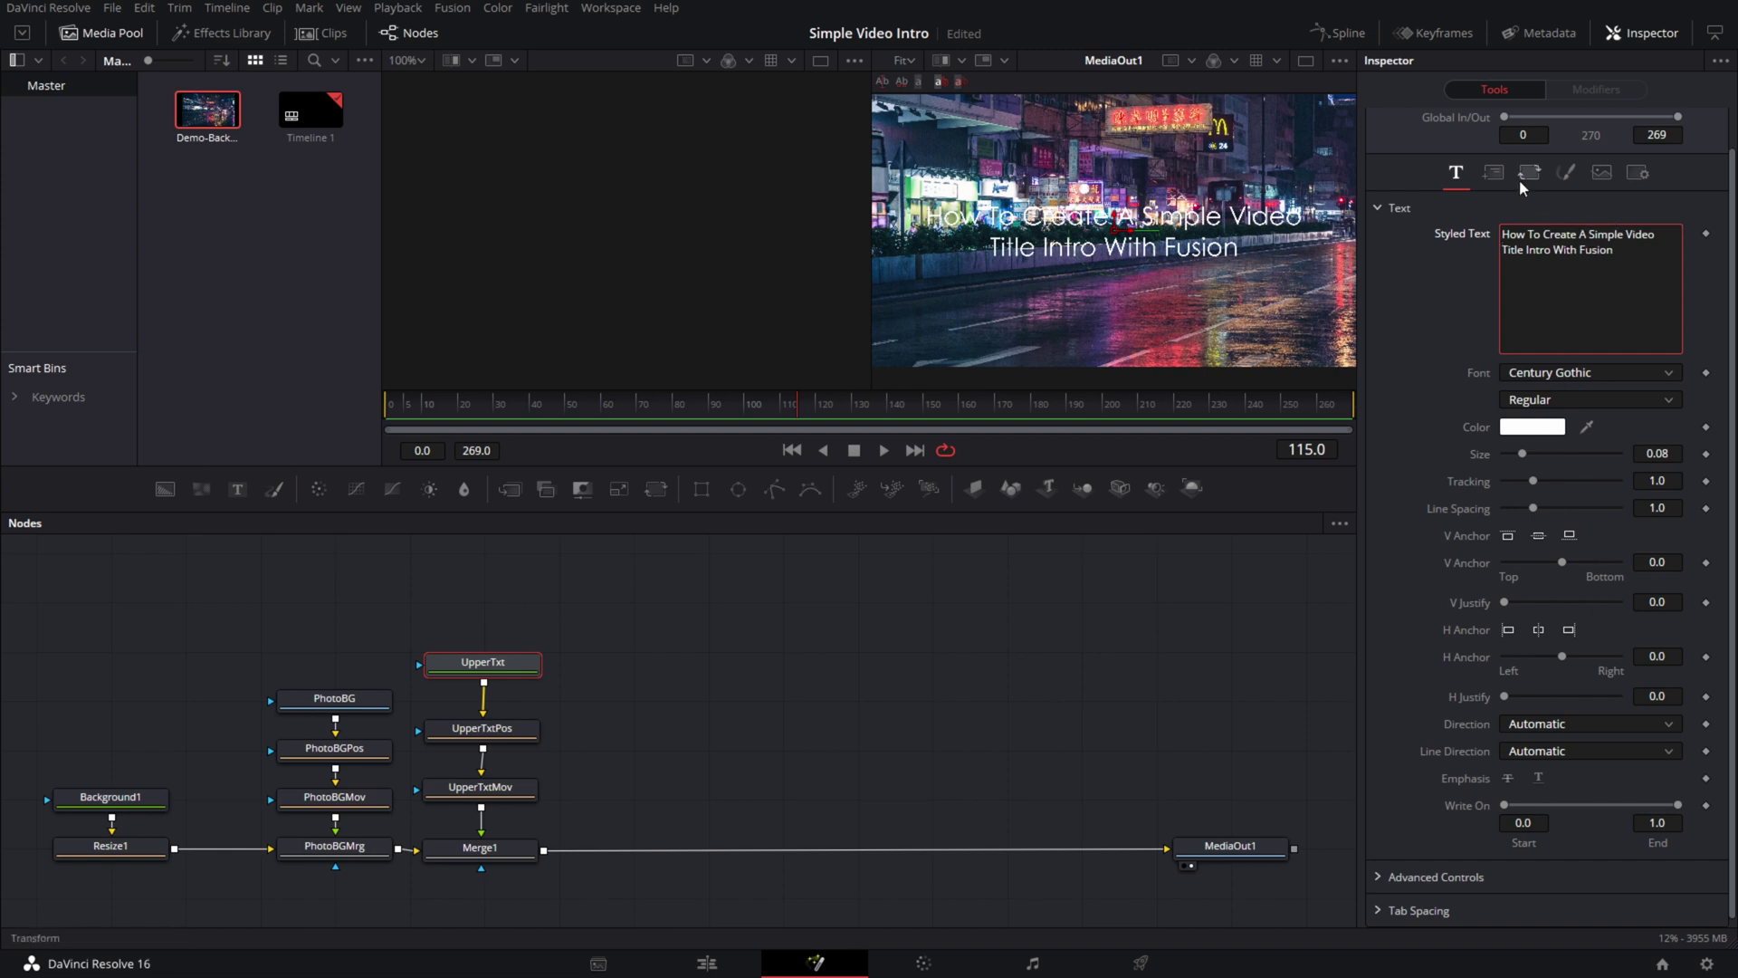
- Enable shading element 2 (Red Outline) on UpperTxt, with a black color and a thickness of 0.01
left_click(1569, 174)
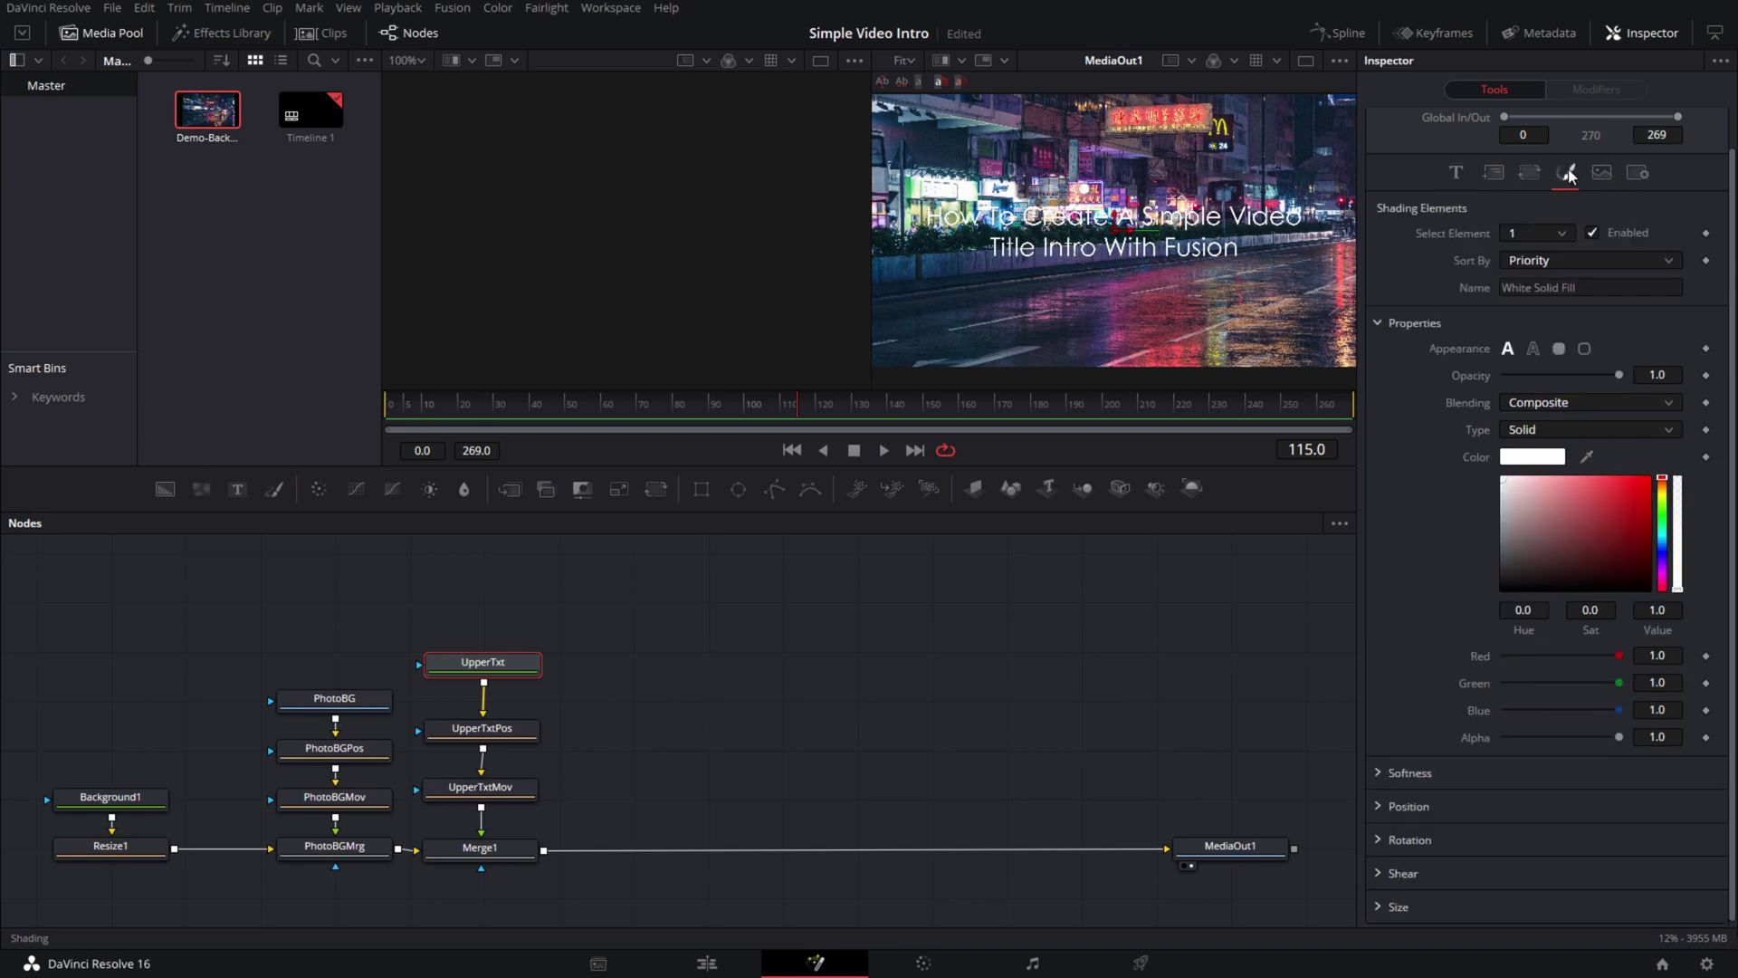
left_click(1537, 230)
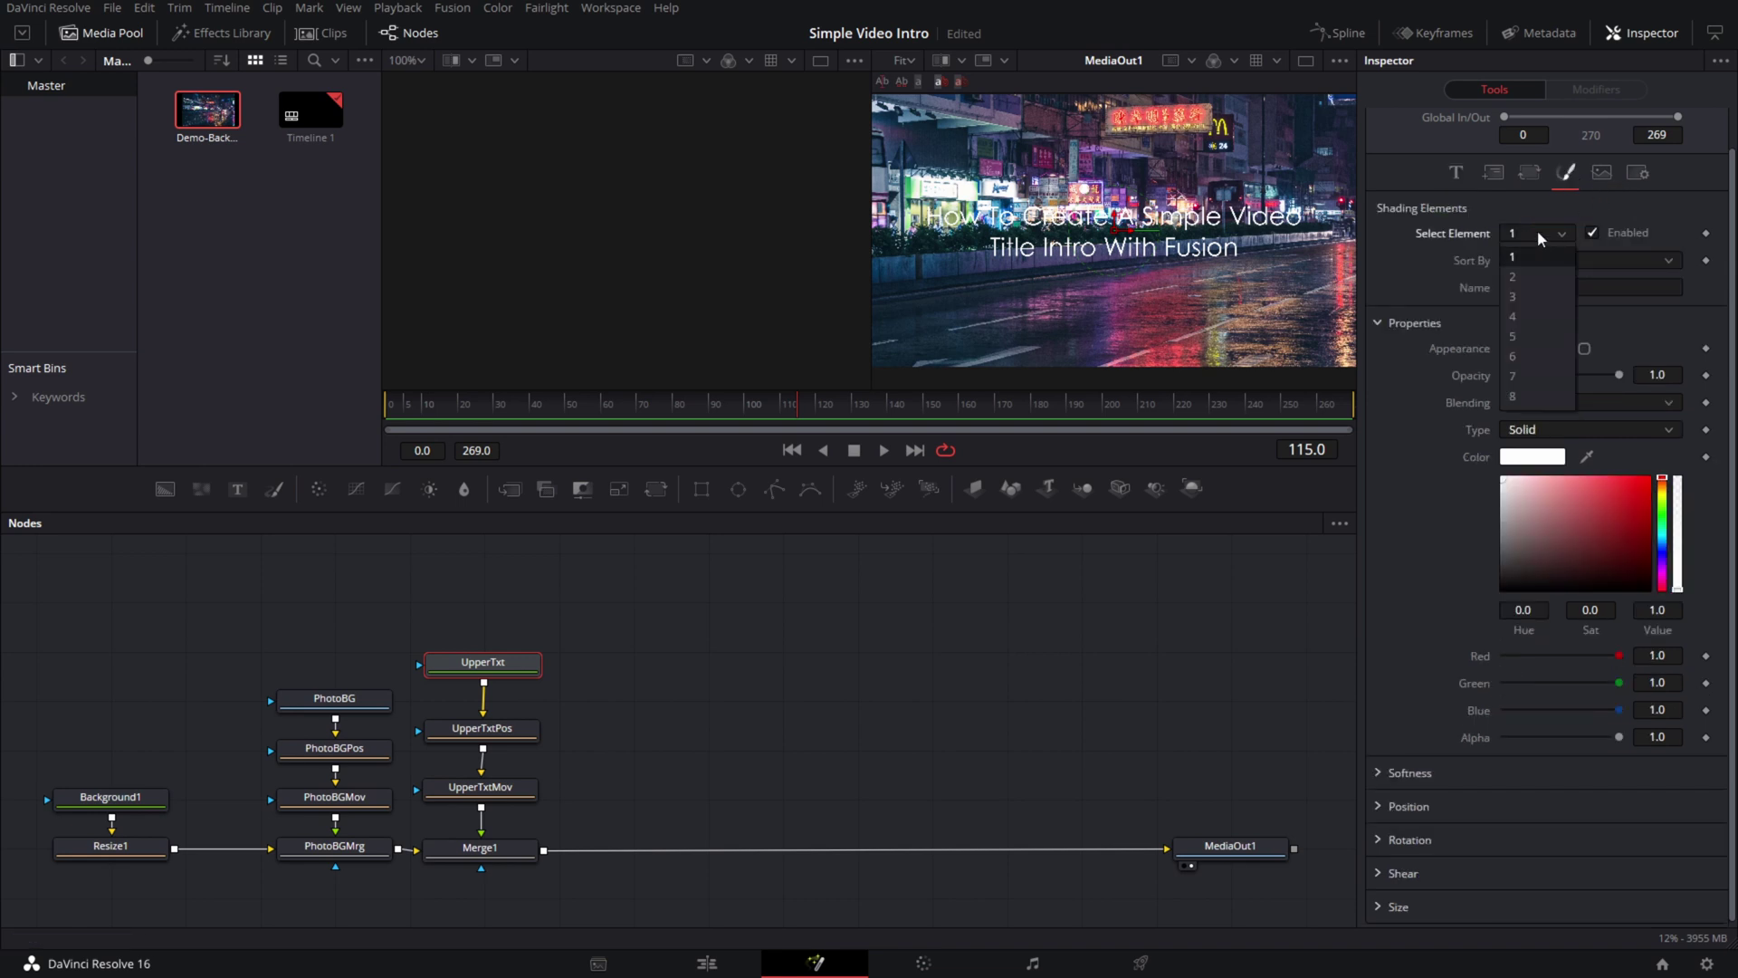
left_click(1532, 277)
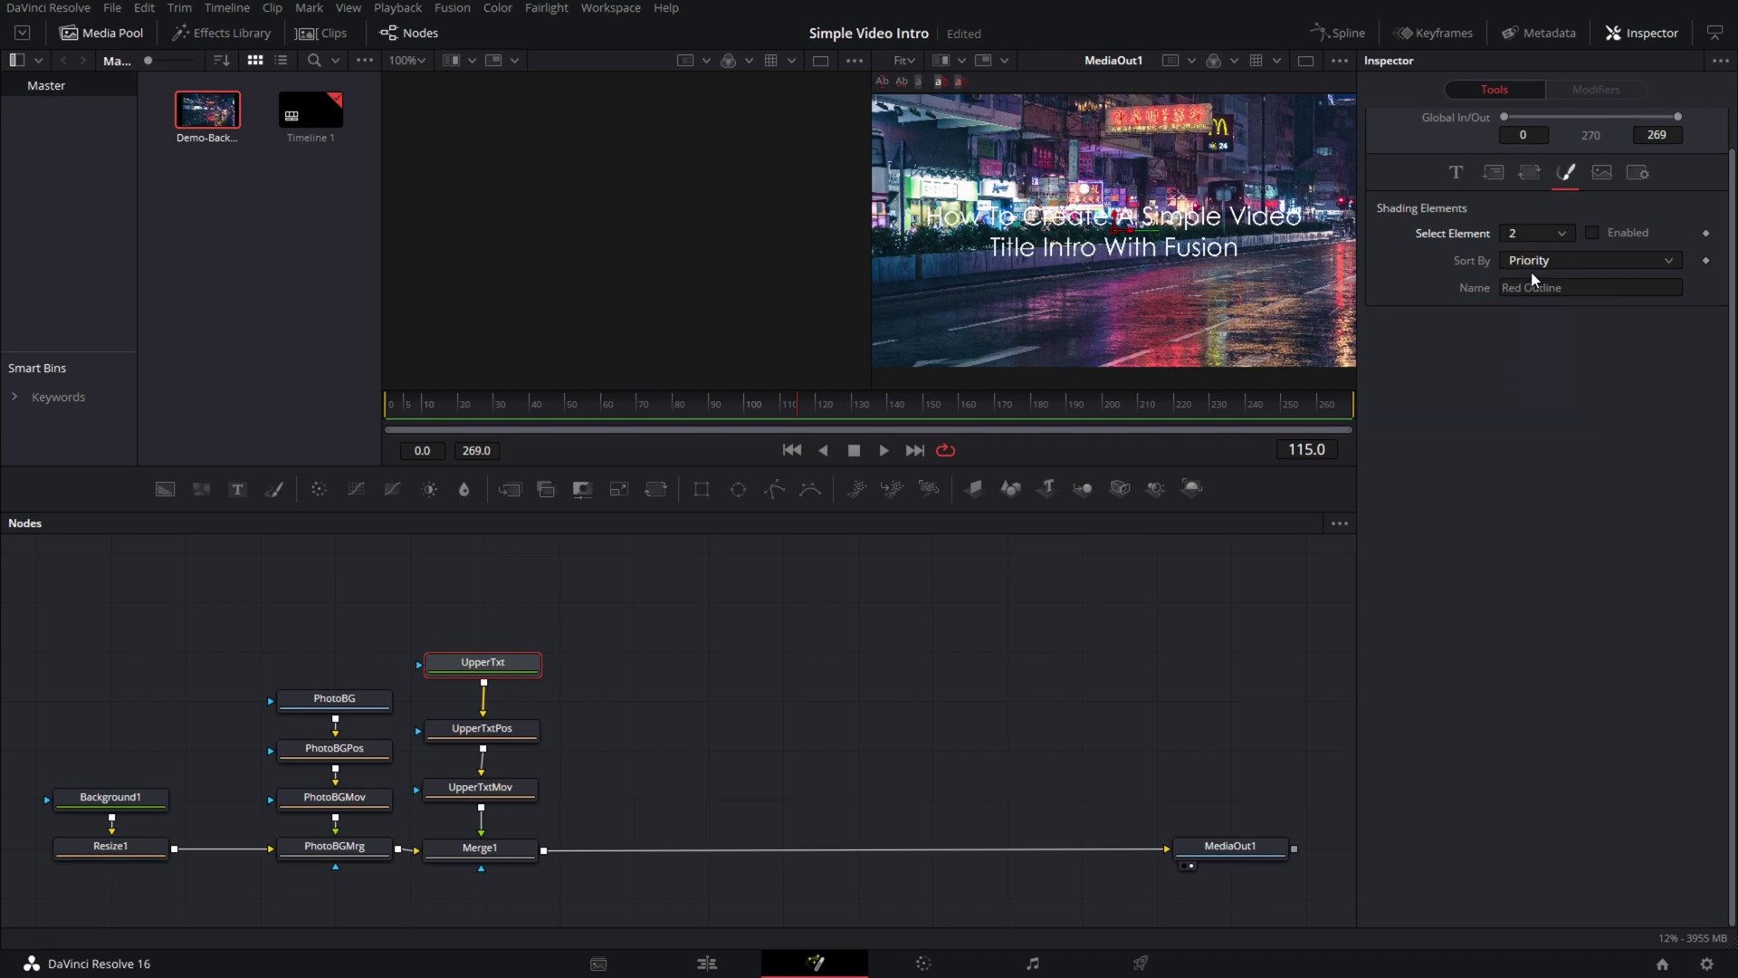
left_click(1591, 233)
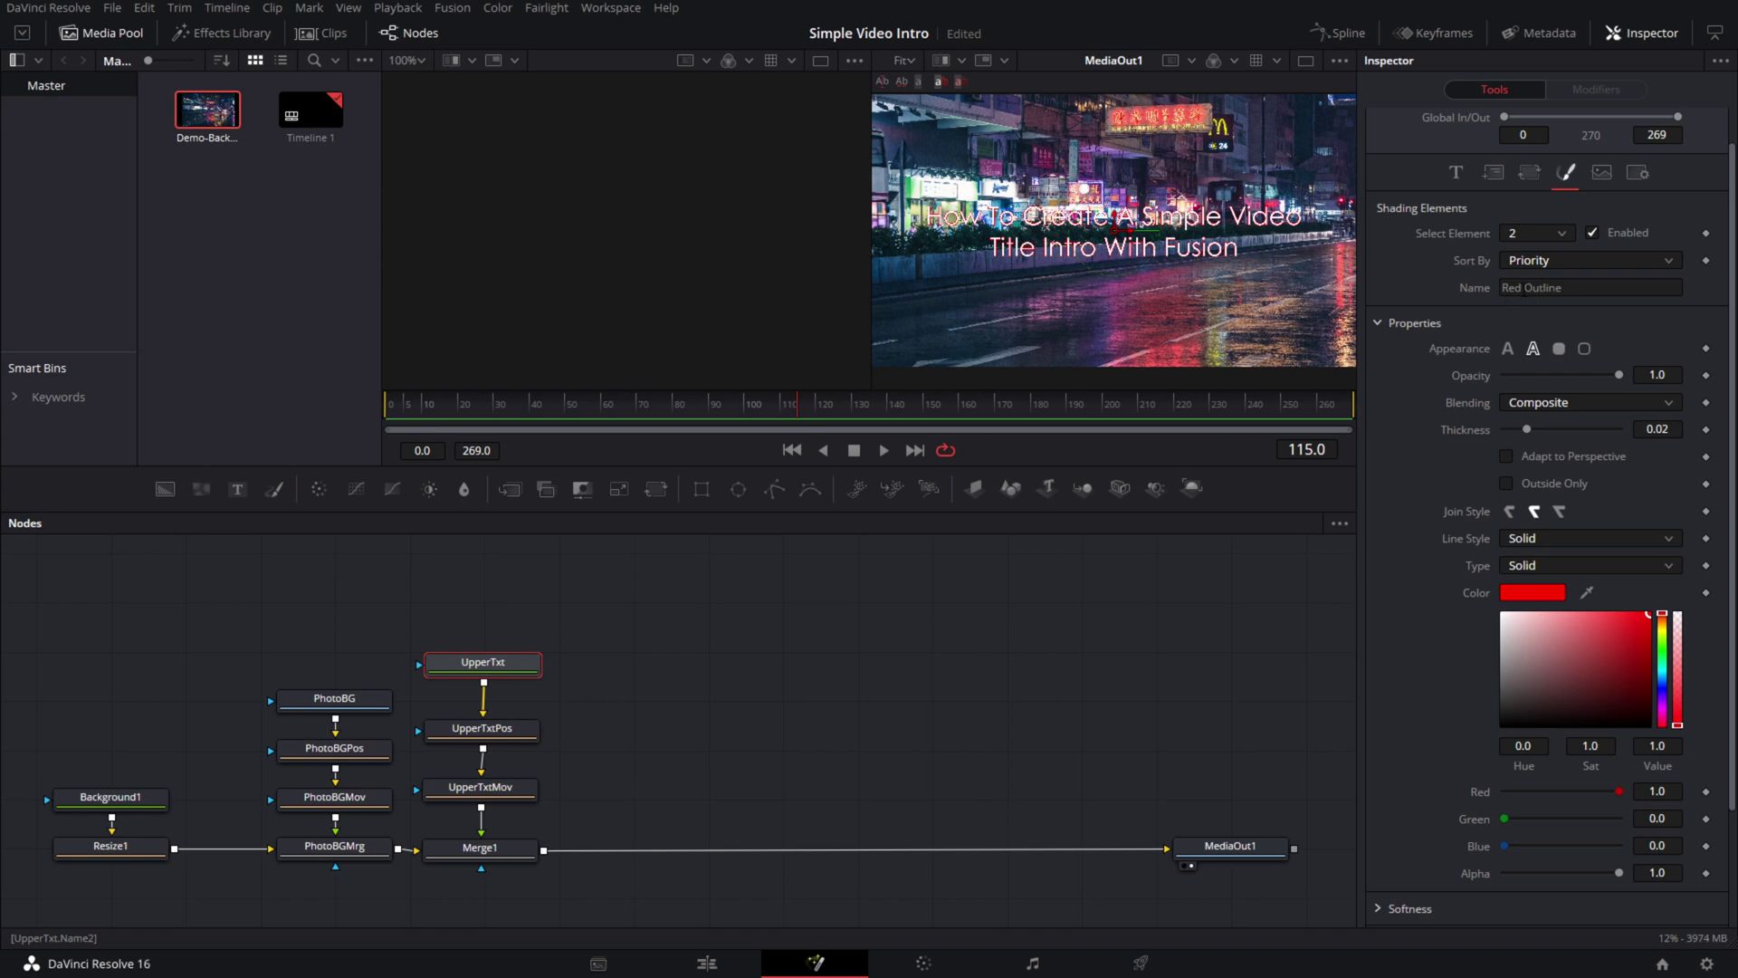
left_click_drag(1588, 682, 1651, 730)
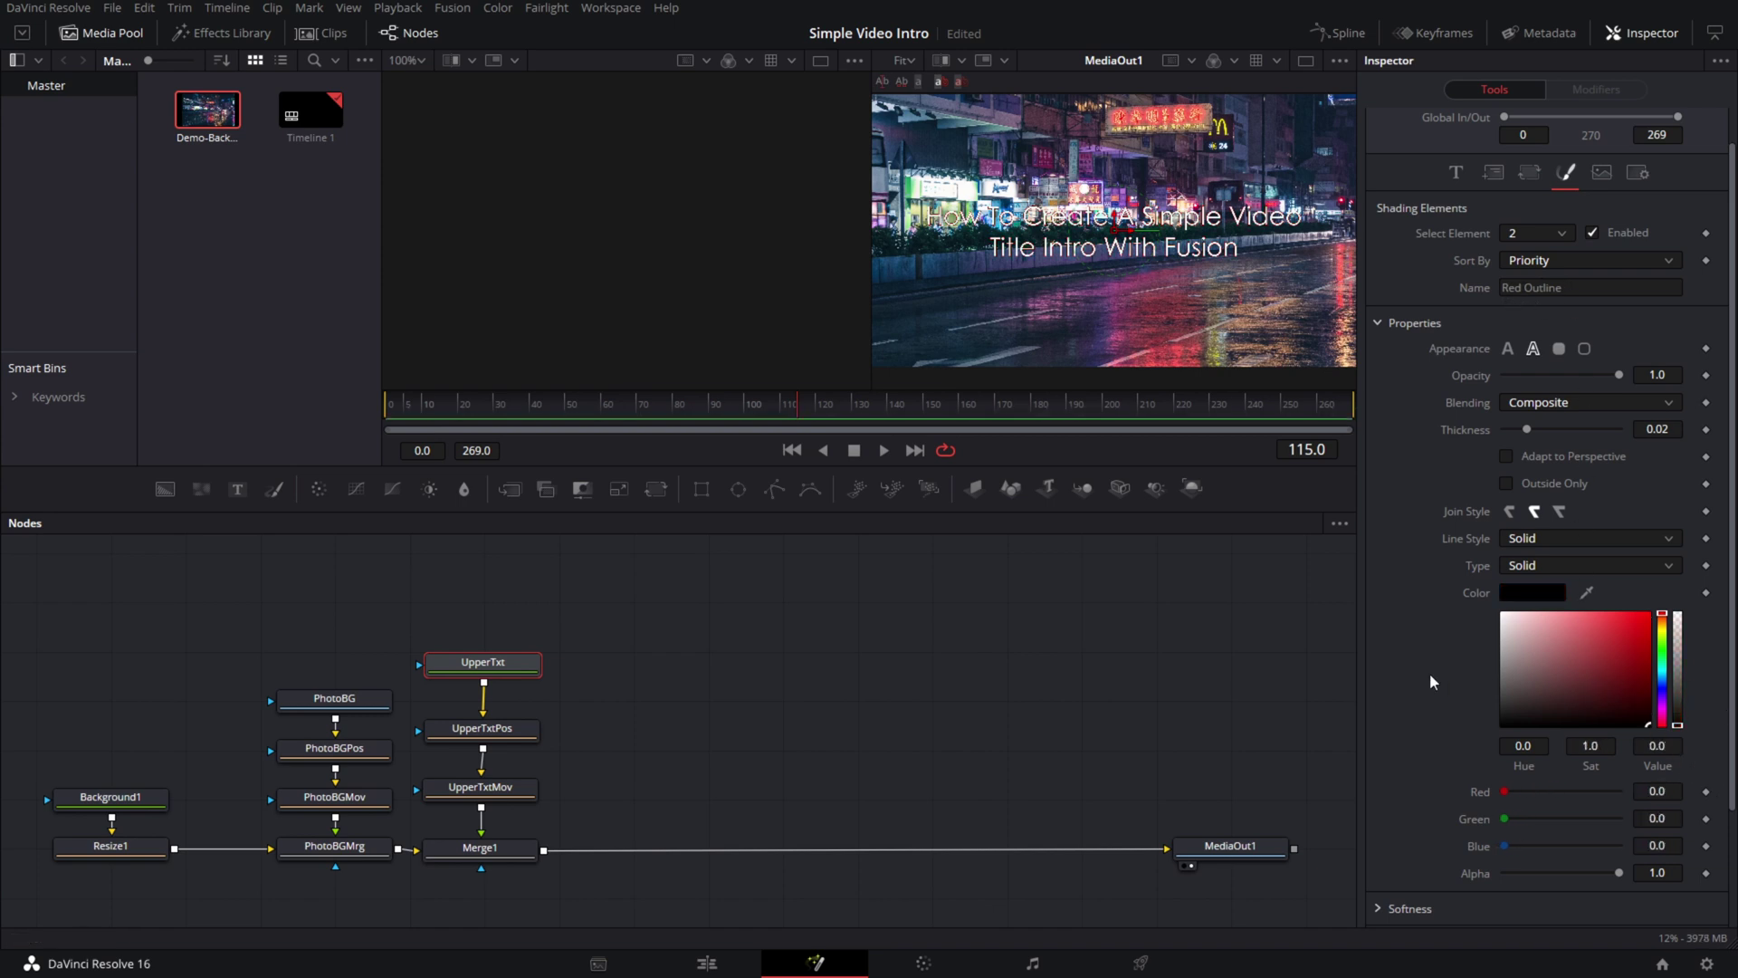
left_click(1670, 432)
left_click(1657, 791)
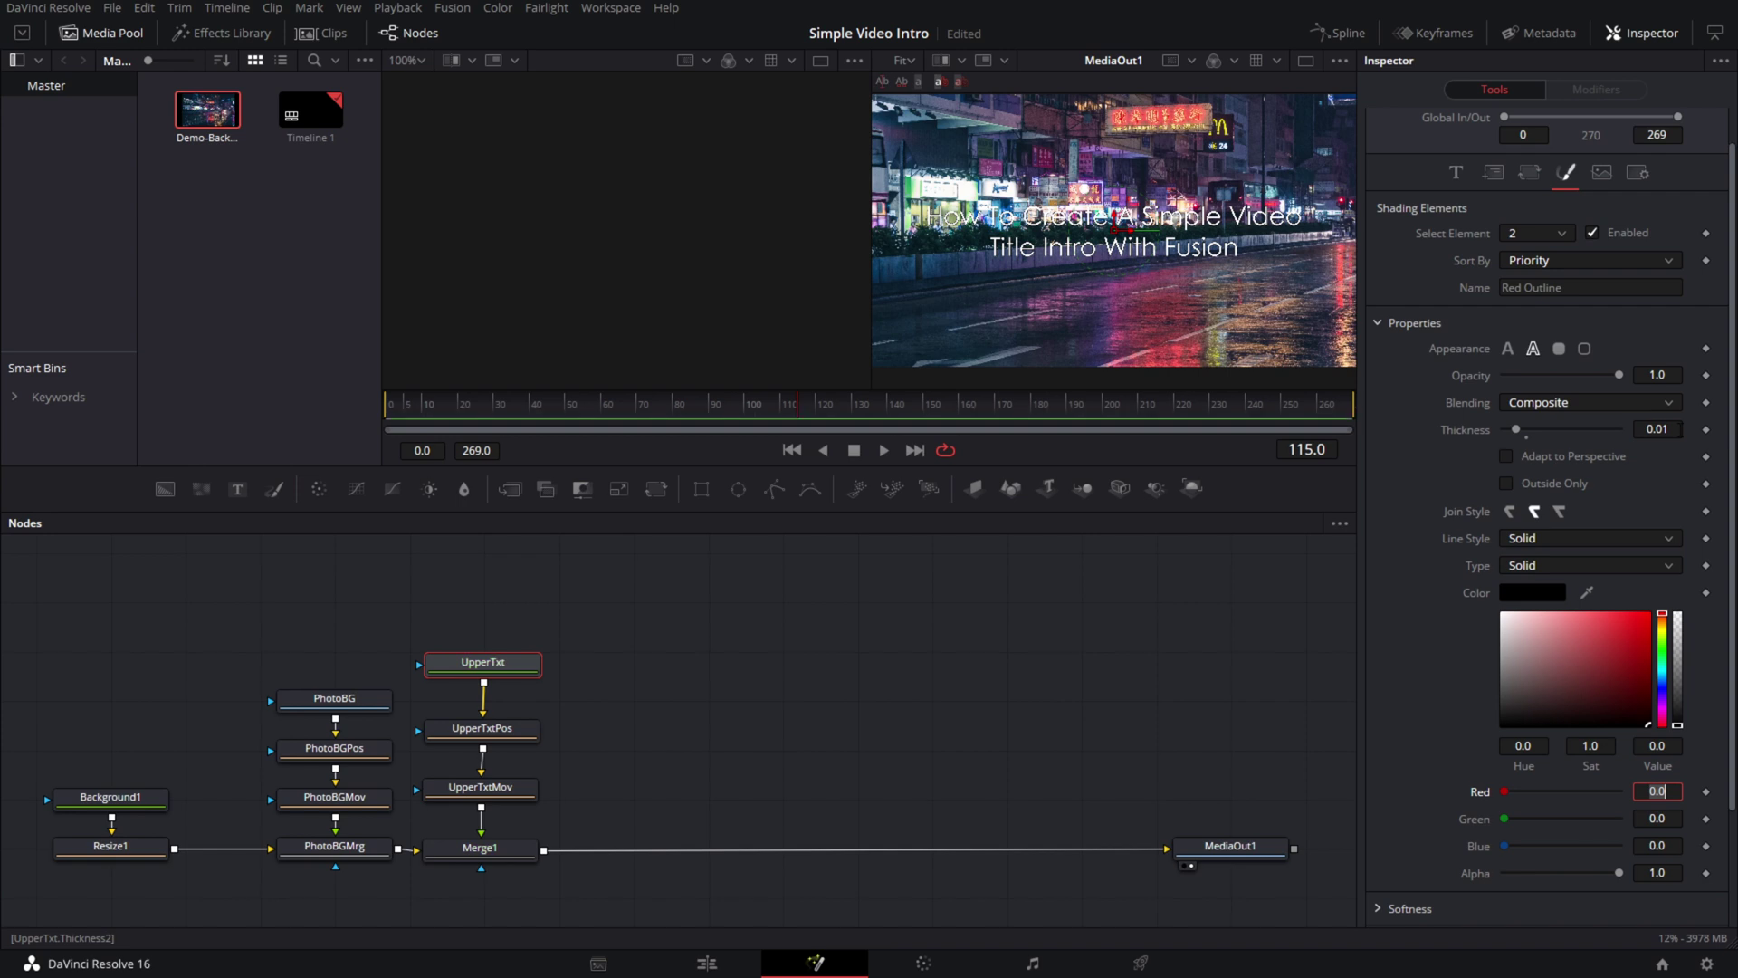
- Enable shading element 3 (Black Shadow) on UpperTxt
left_click(1562, 234)
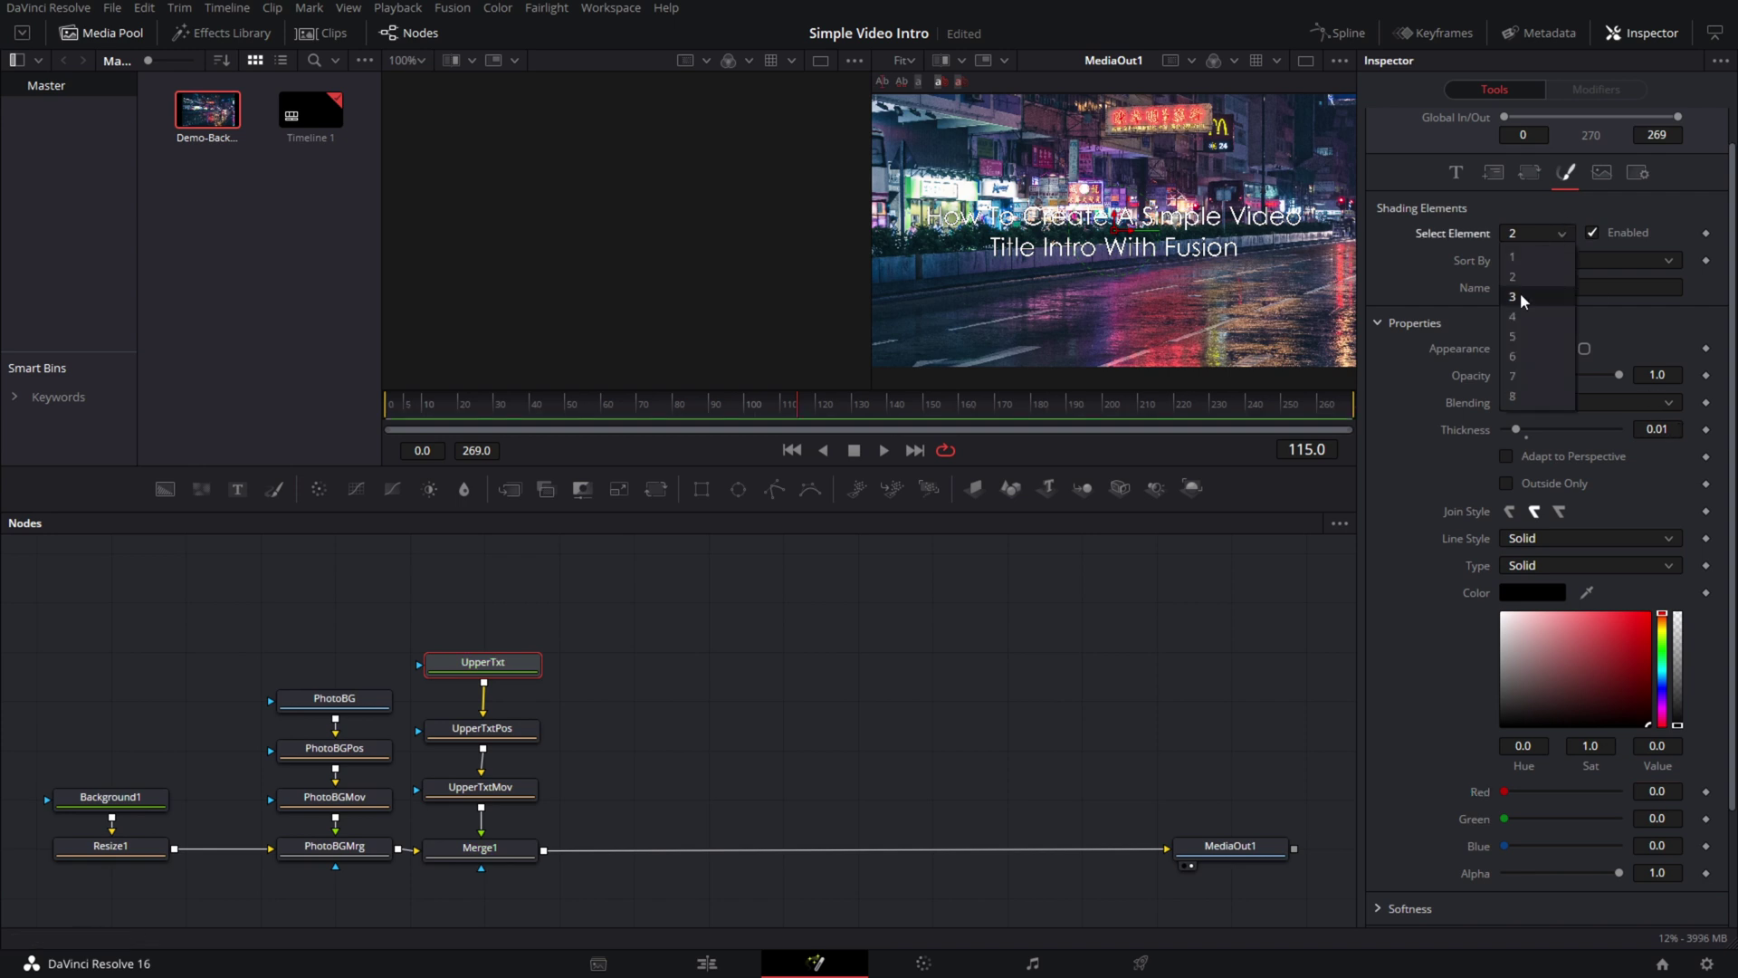
left_click(1519, 296)
left_click(1590, 233)
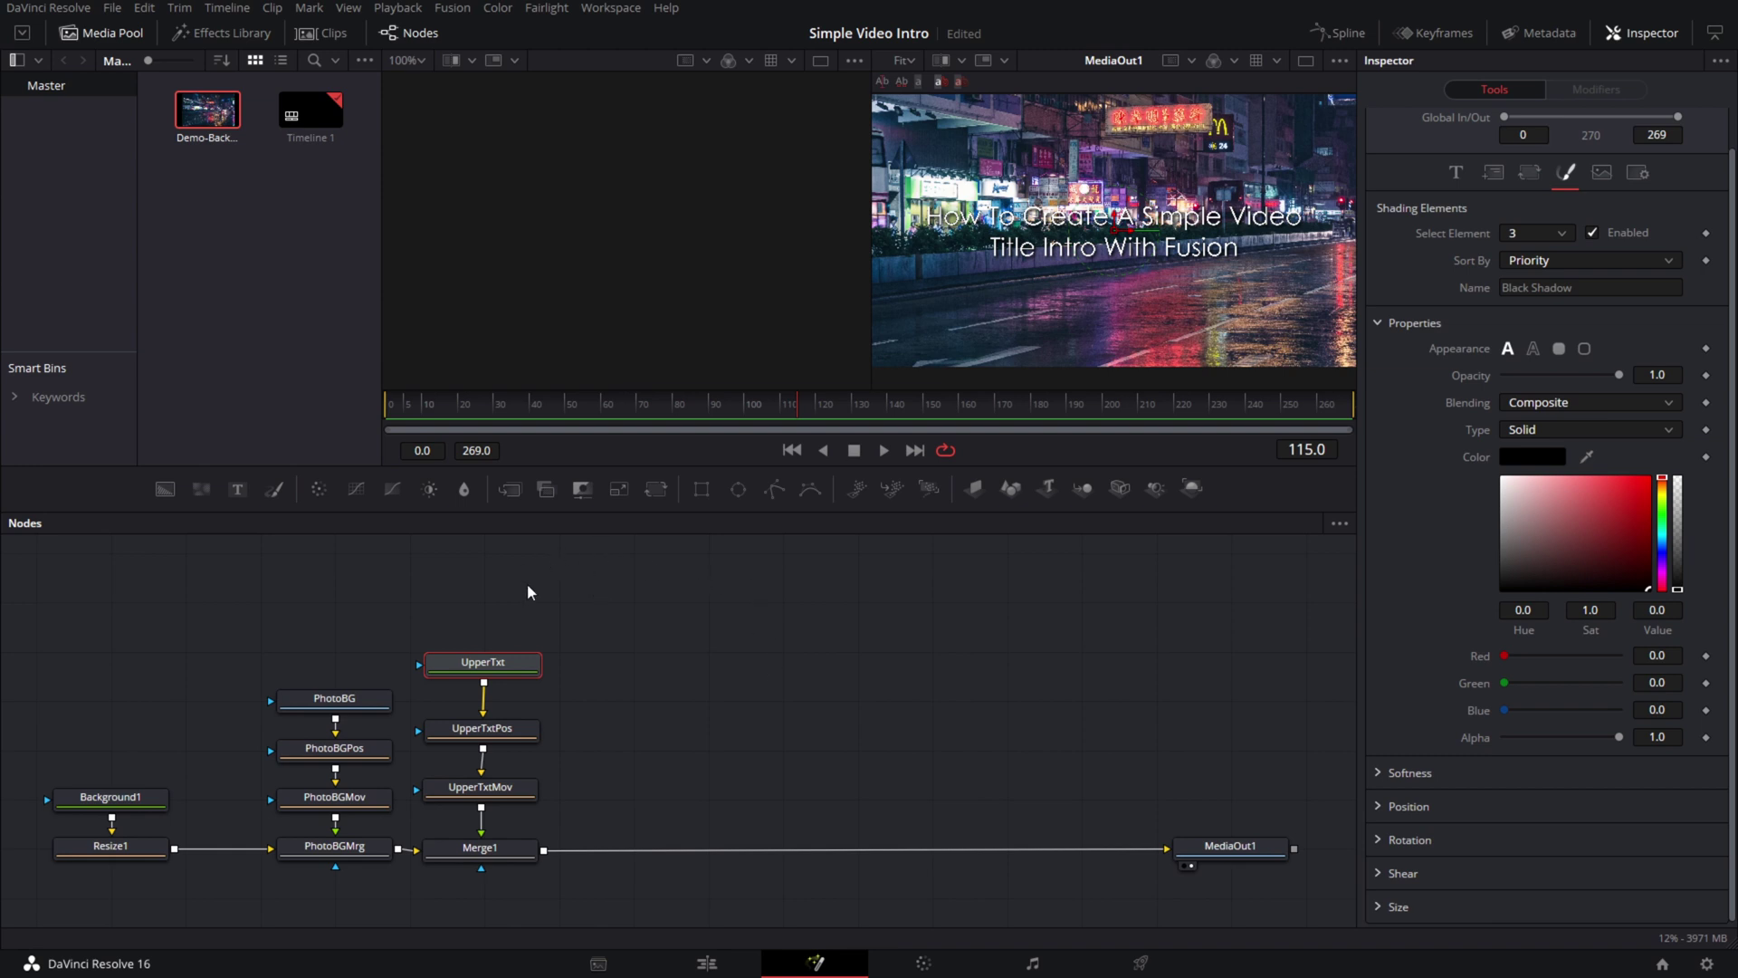
- Duplicate UpperTxt, UpperTxtPos, UpperTxtMov and Merge1 together by copying and pasting them beside the original column
left_click_drag(529, 587, 482, 871)
right_click(482, 668)
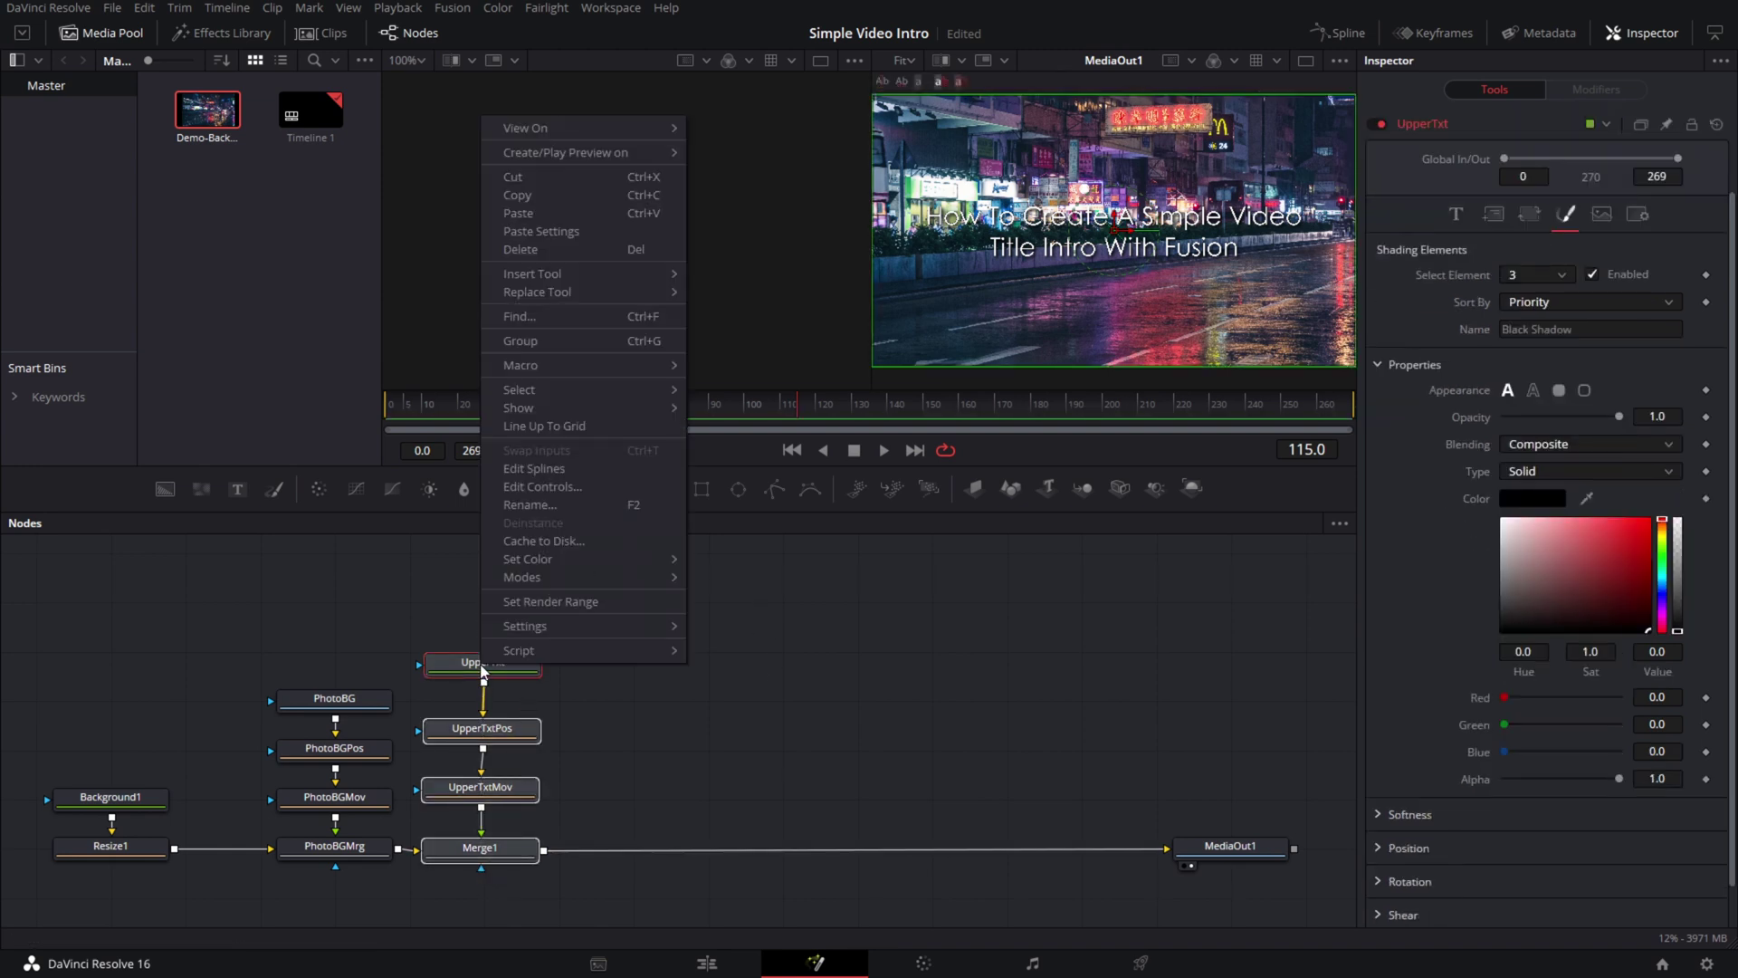
left_click(543, 193)
left_click(644, 636)
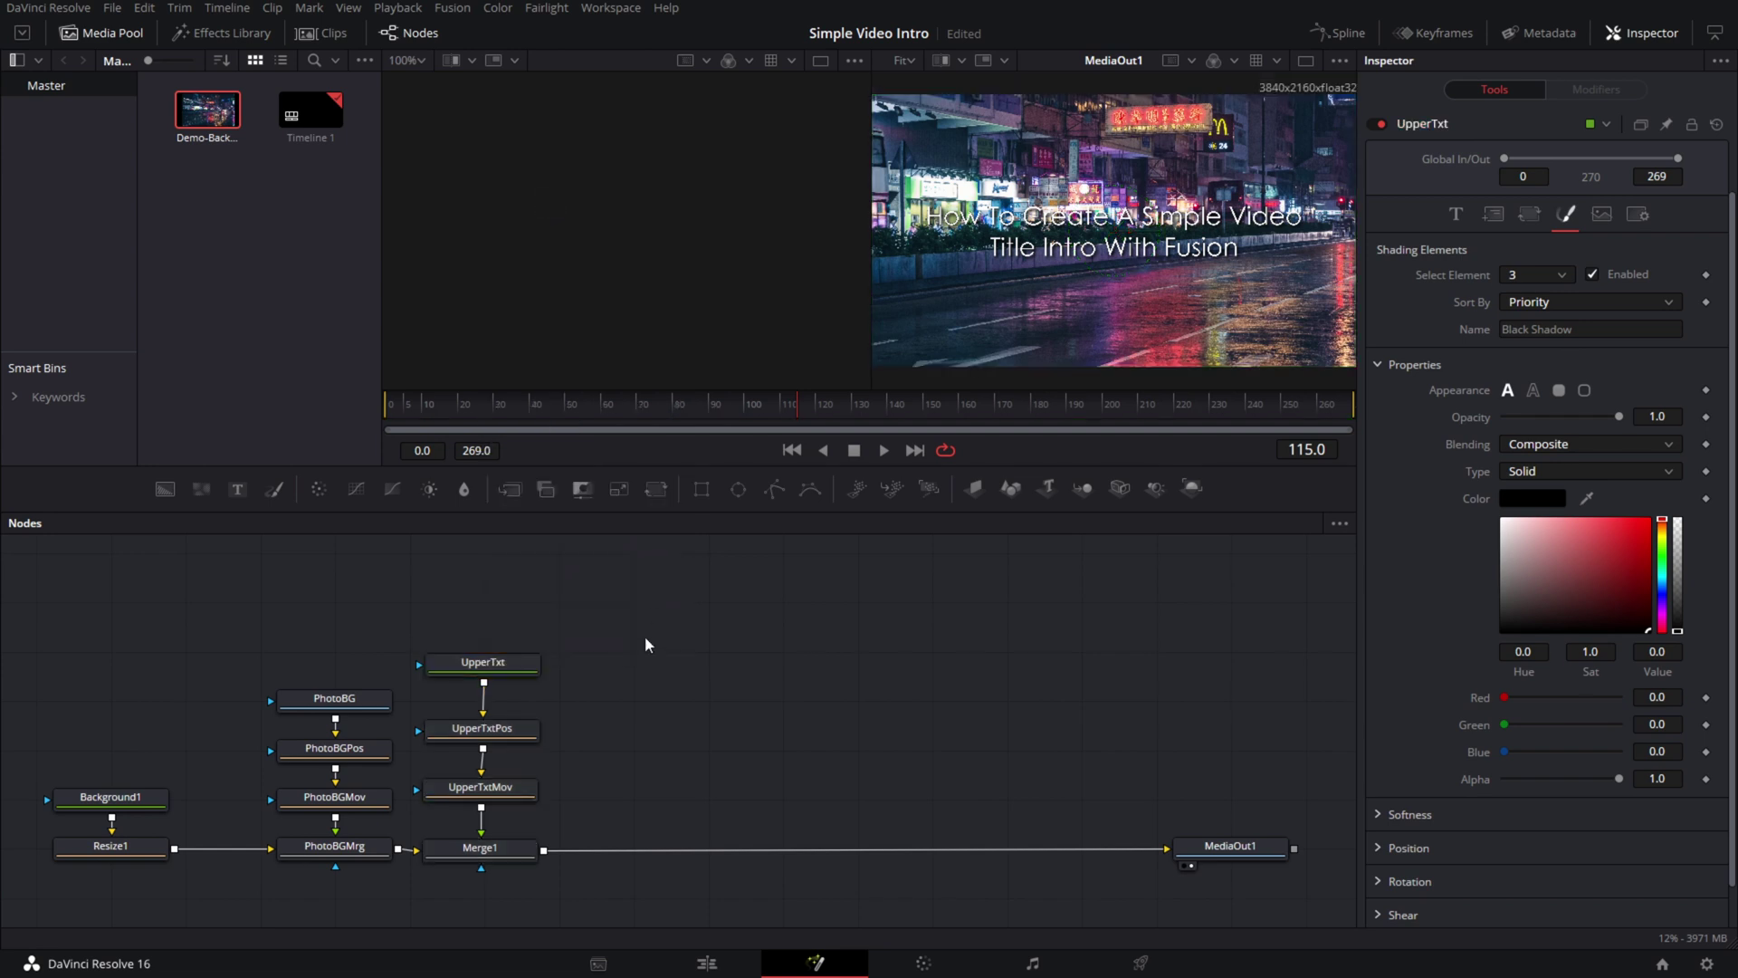
key("ctrl+v")
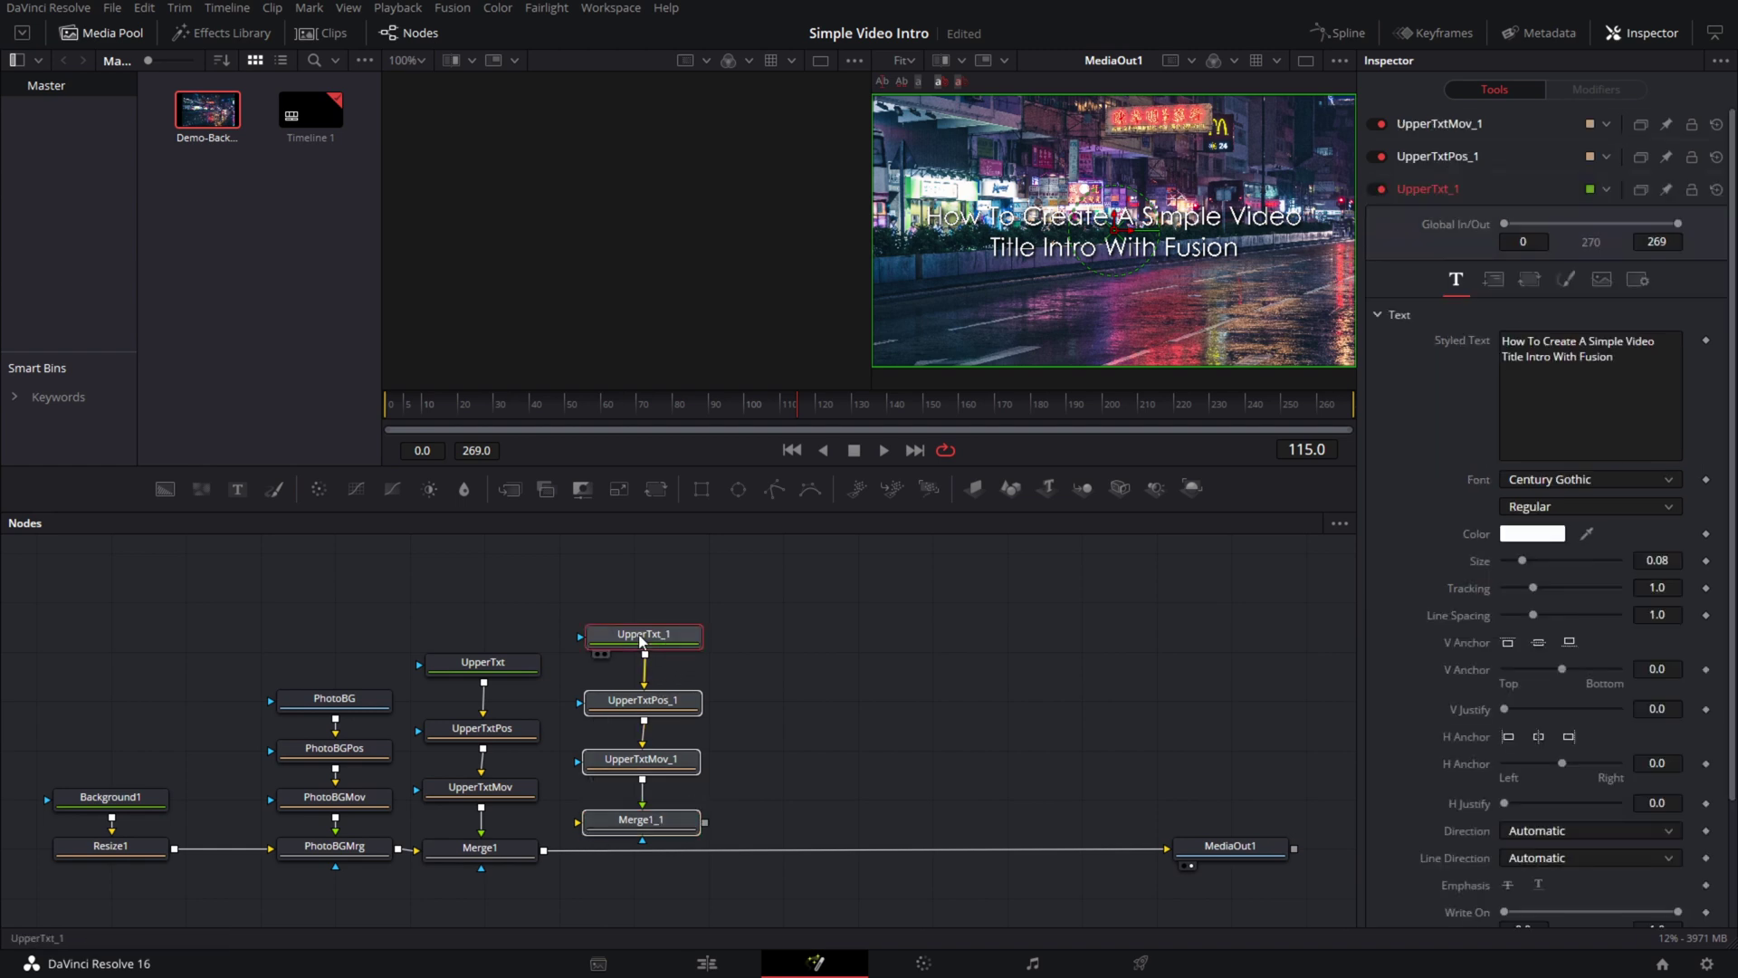
- Try to rename the copied text node UpperTxt_1 as LowerTxt
left_click(672, 634)
key("F2")
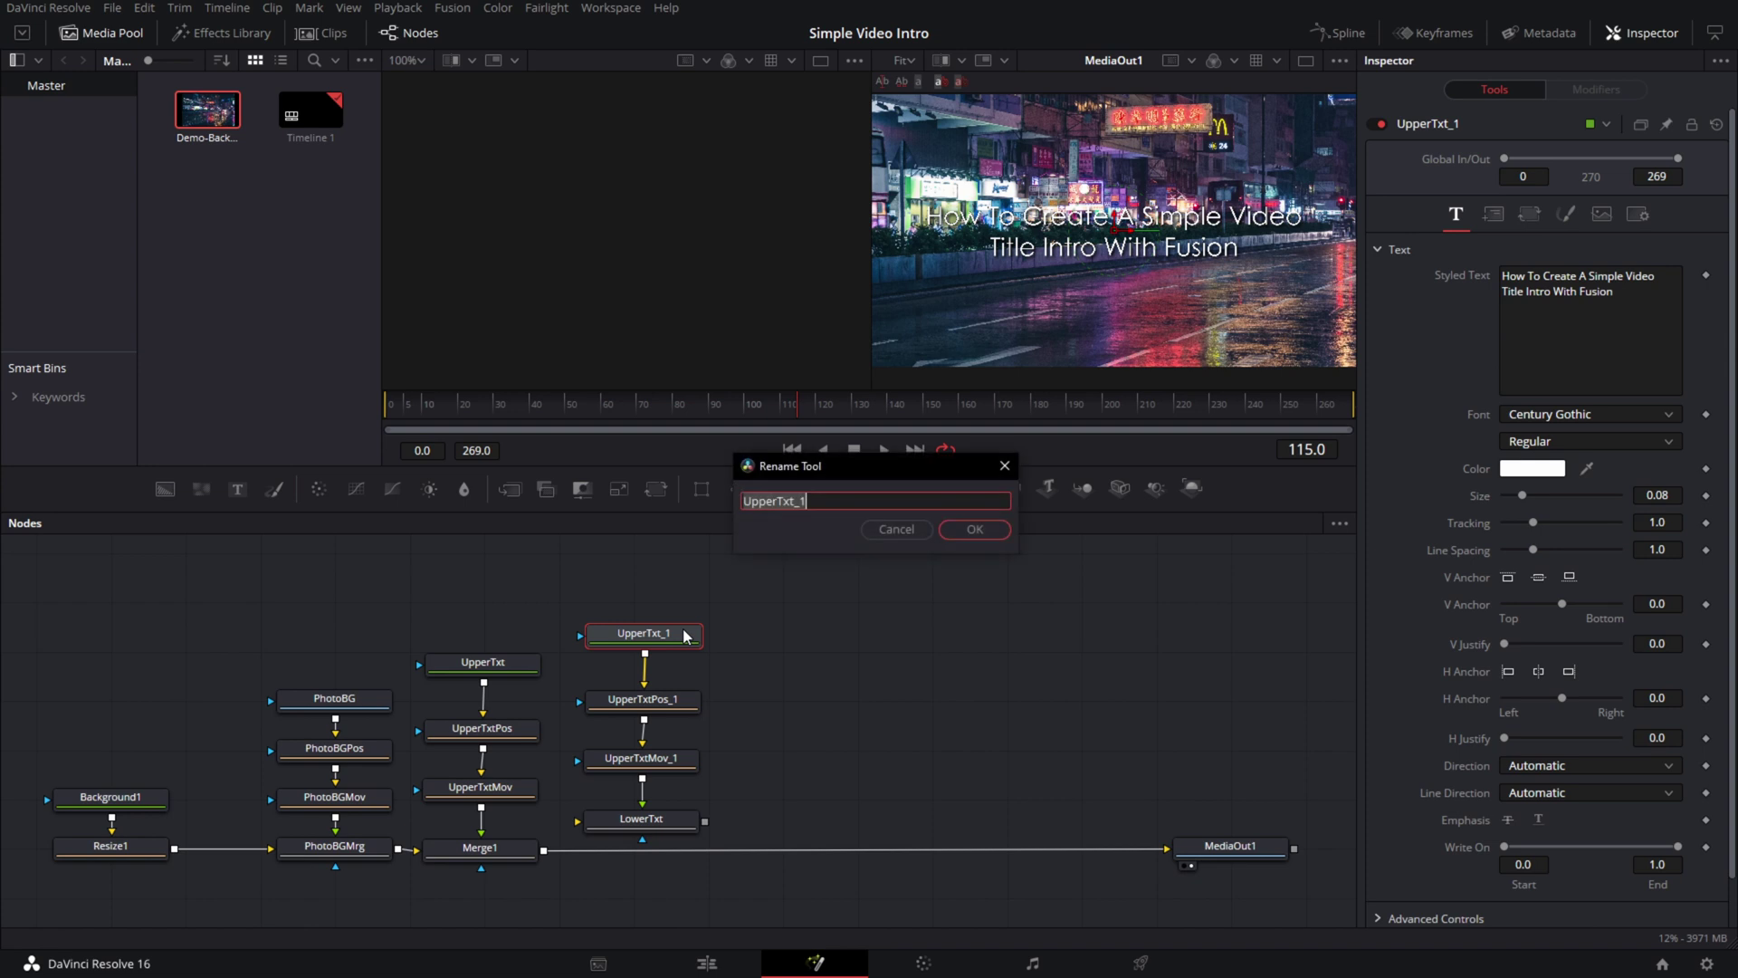
type("LowerTxt")
key("Return")
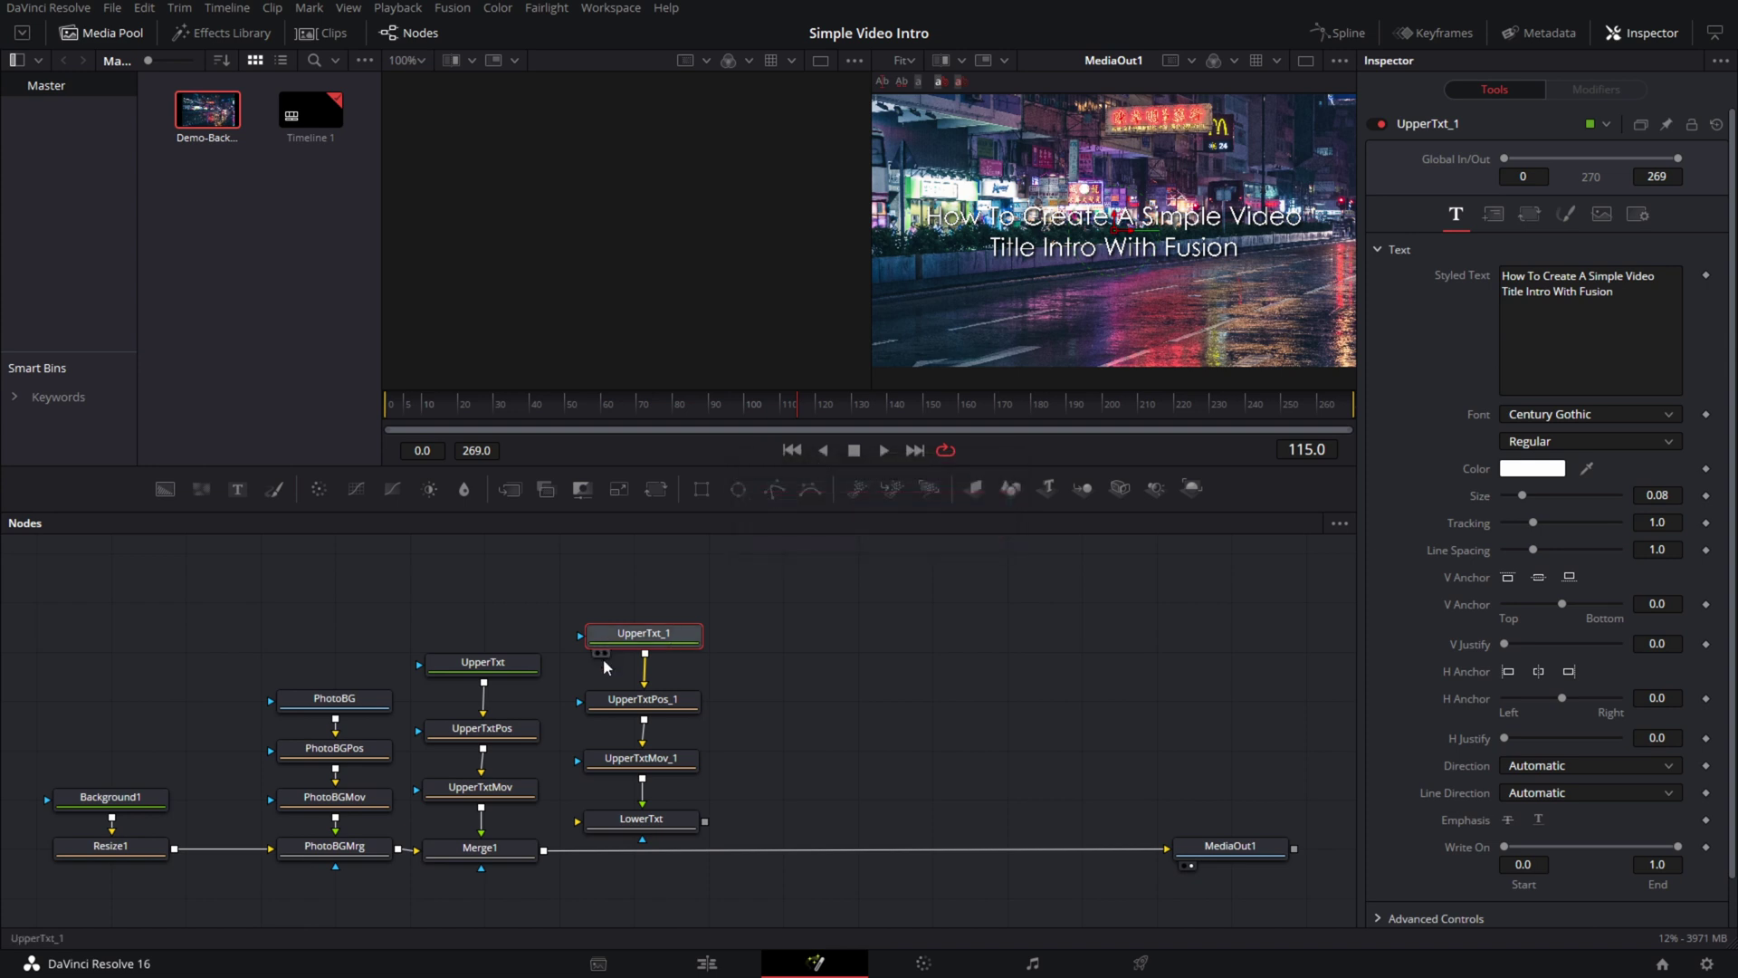
- Rename the copied position node UpperTxtPos_1 as LowerTxtPos
left_click(623, 704)
key("F2")
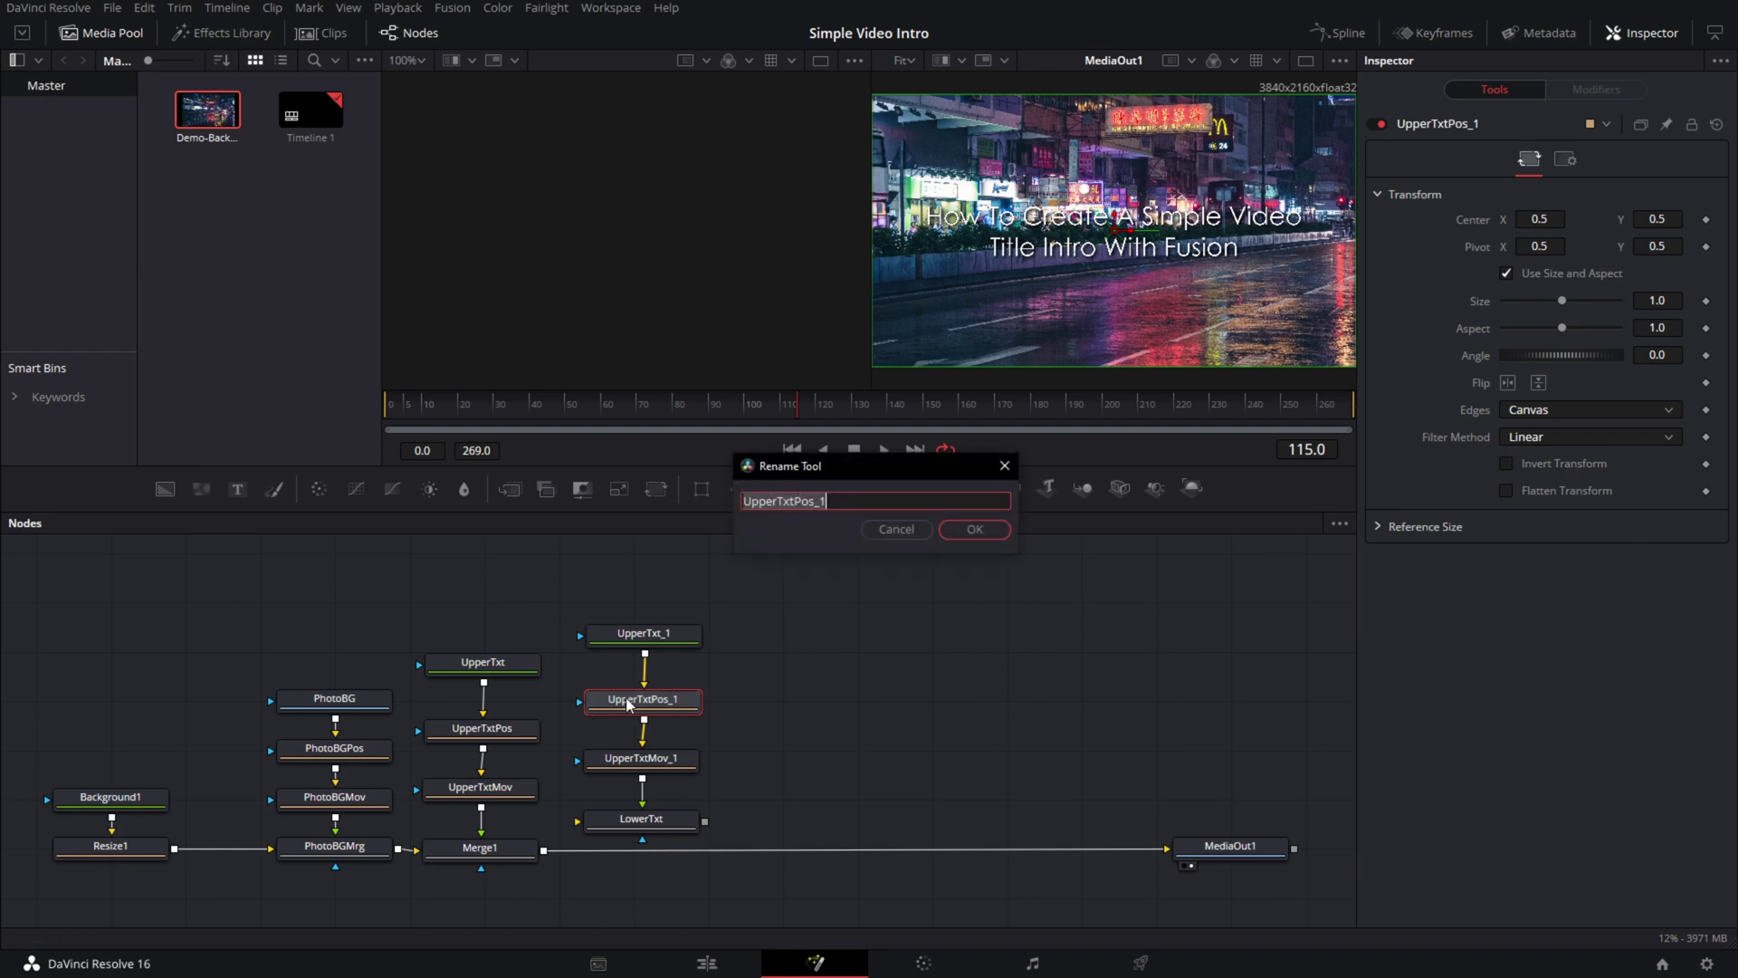
type("LowerTxtPo")
key("Return")
- Rename the copied movement node UpperTxtMov_1 as LowerTxtMov
left_click(642, 764)
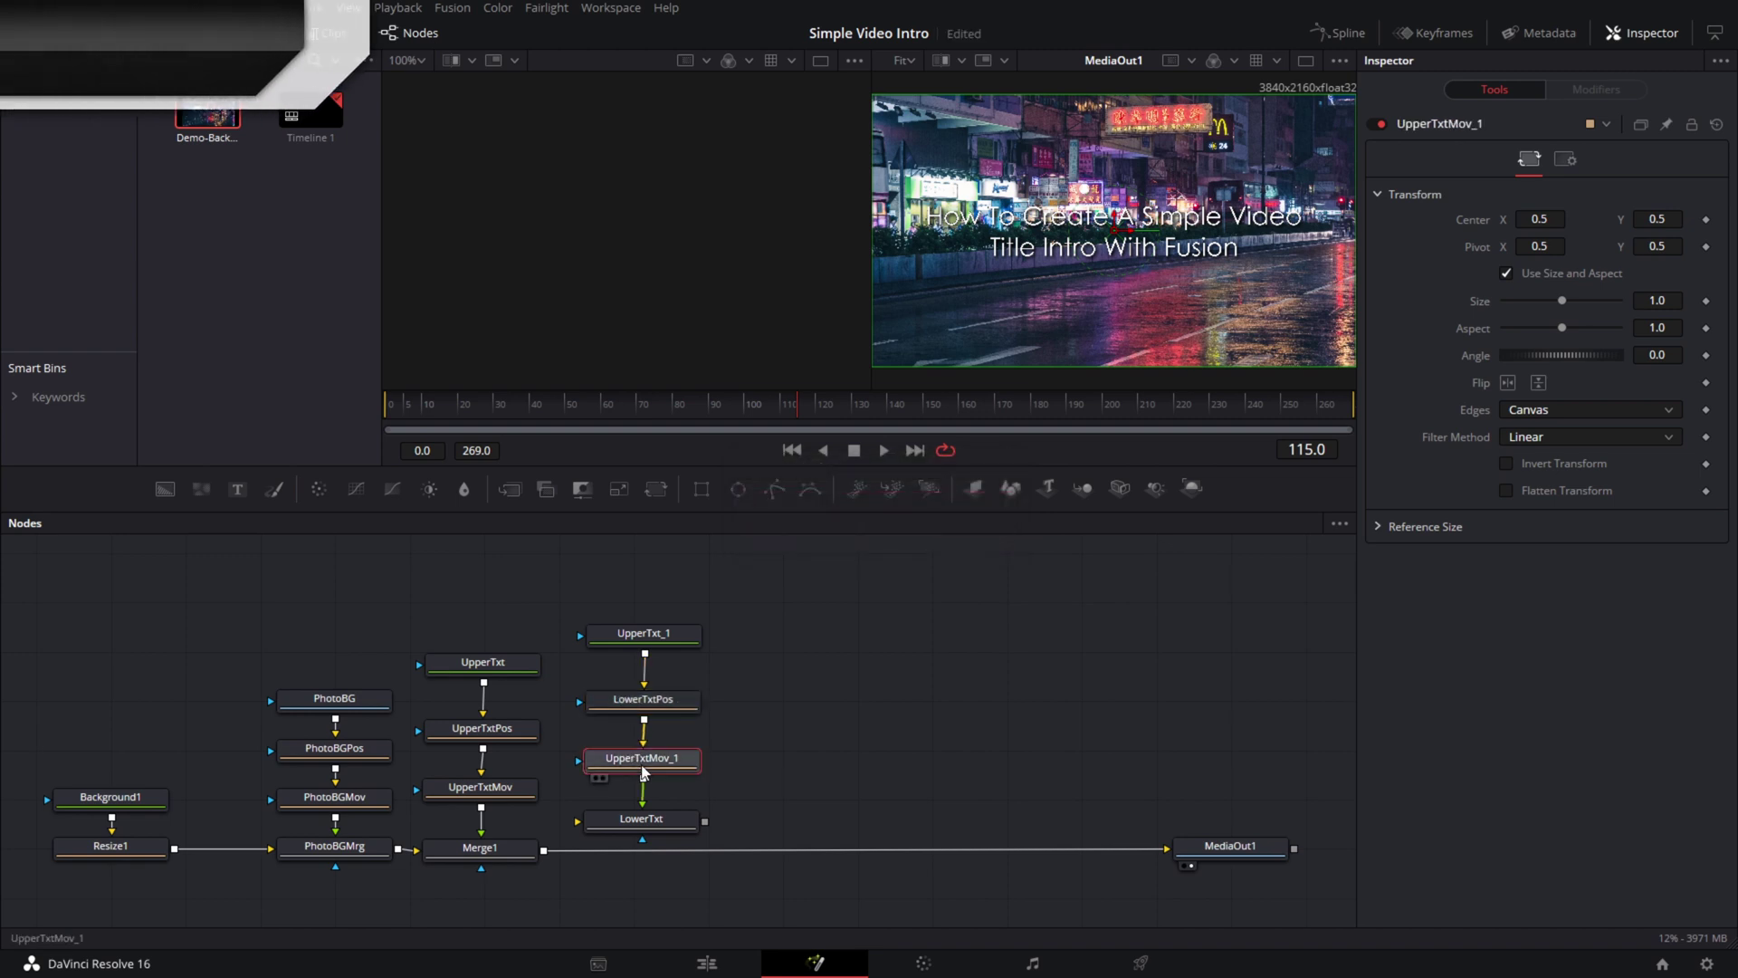
key("F2")
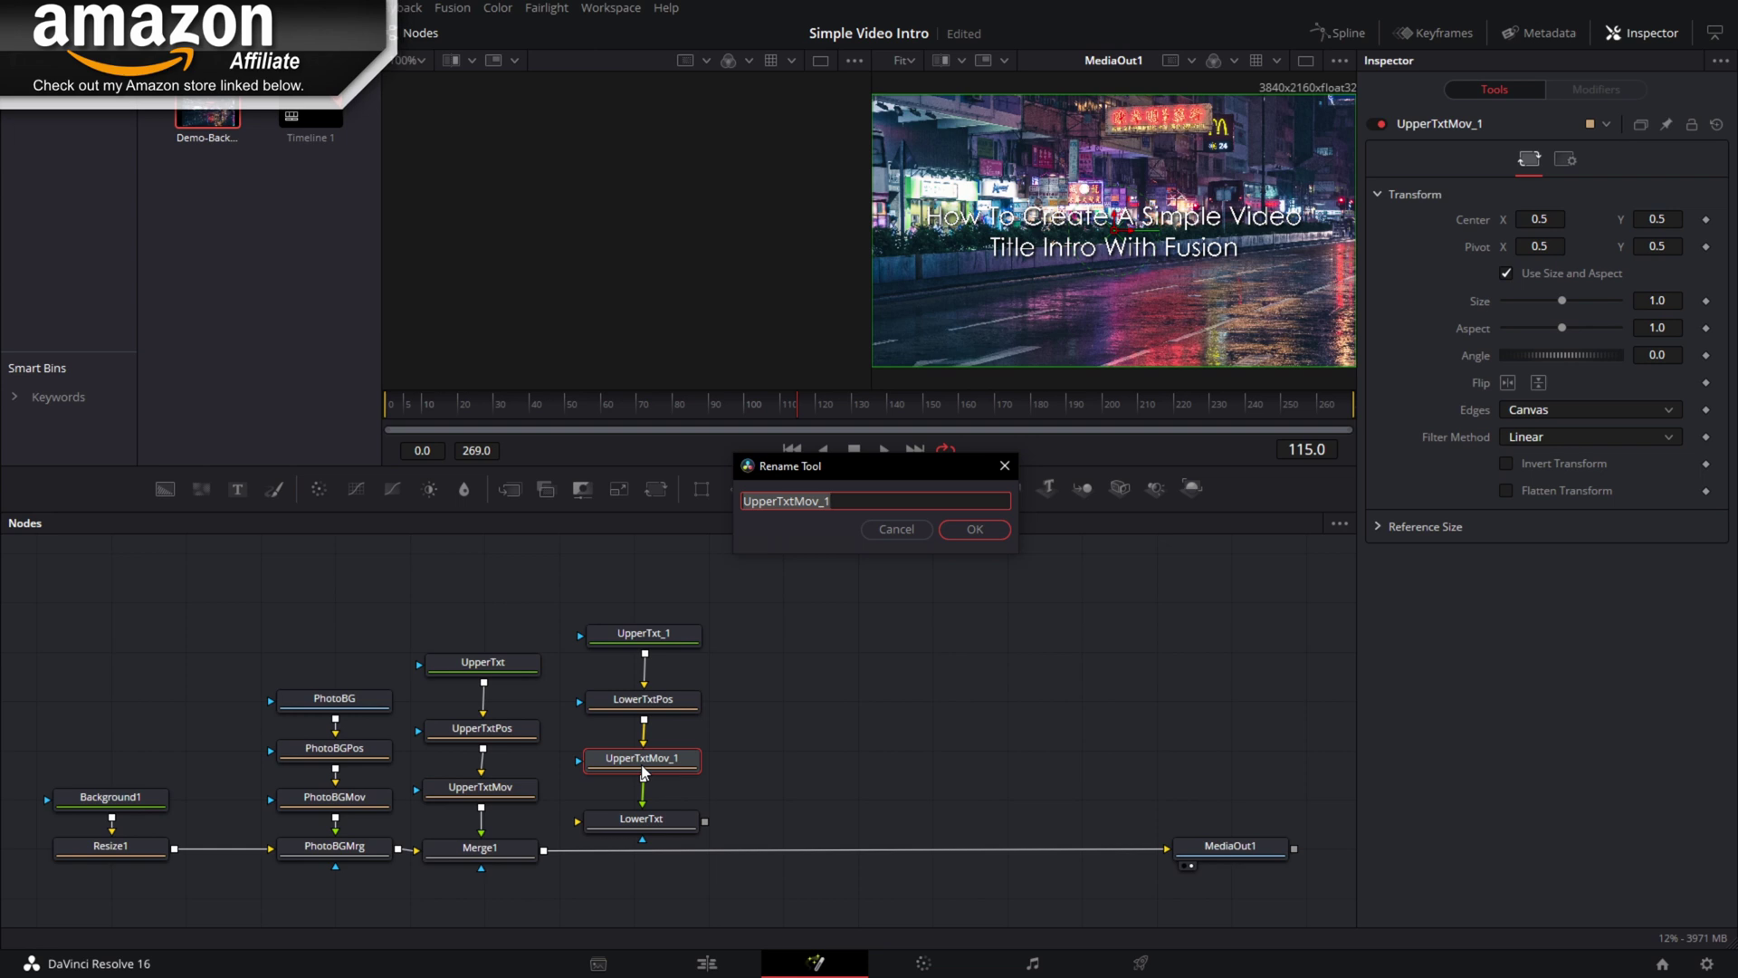
type("LowerTxt")
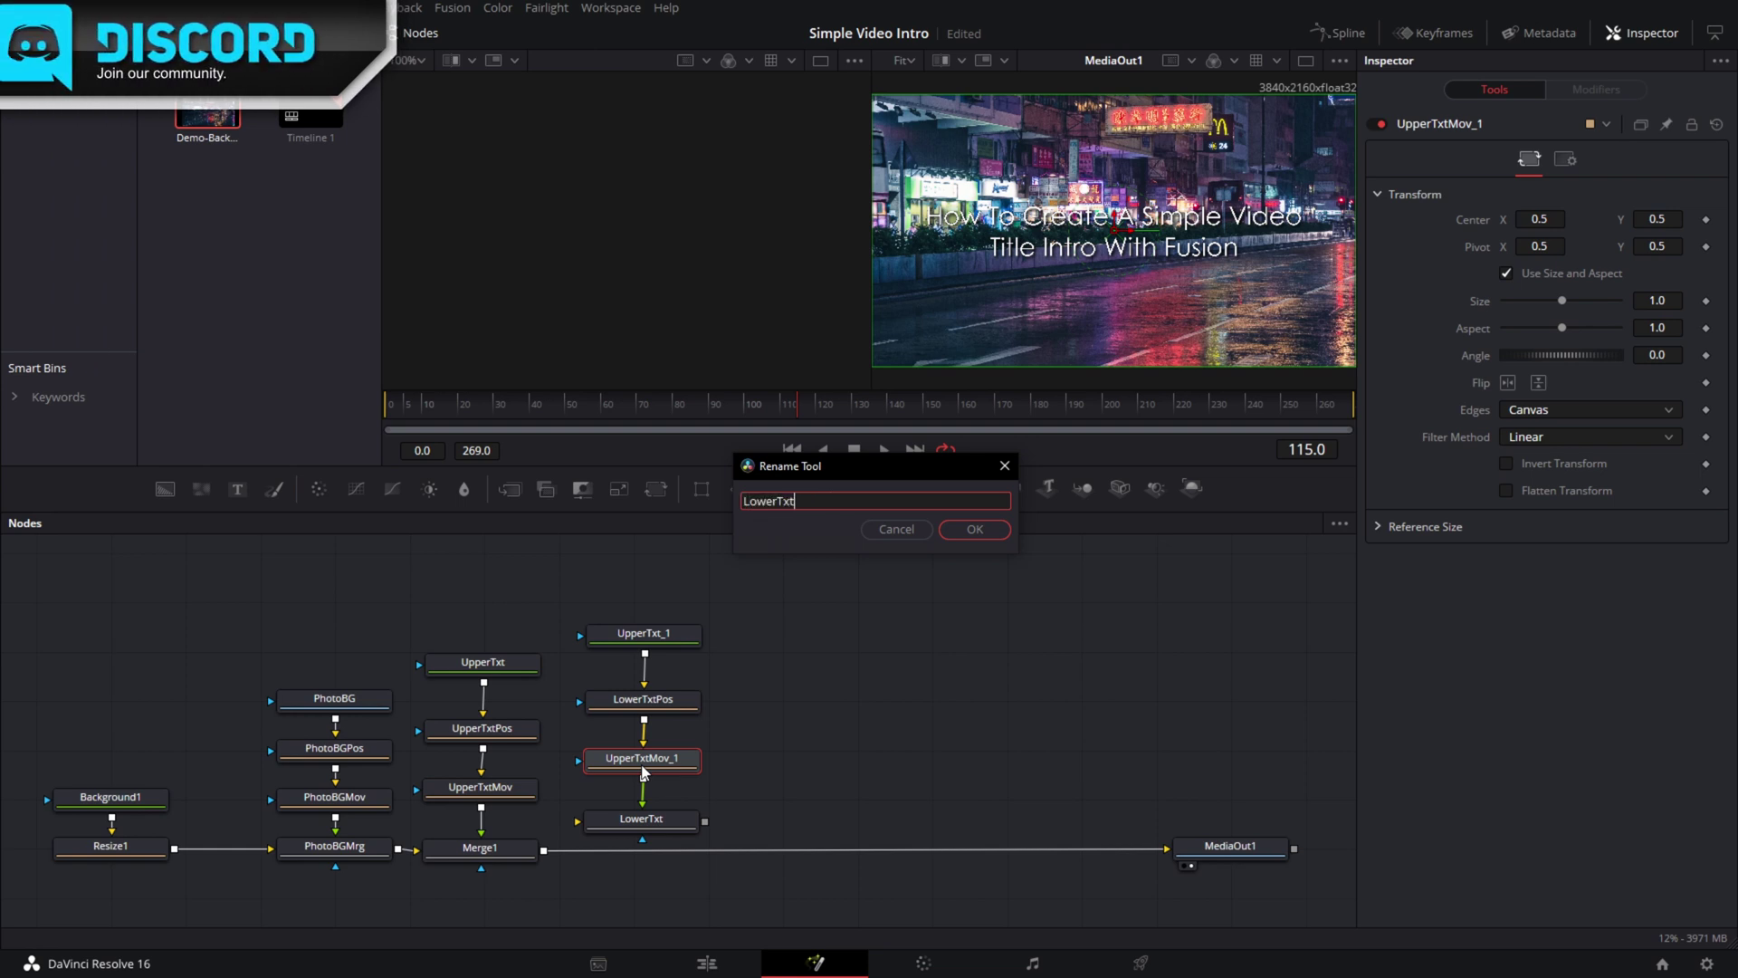
type("mo")
key("BackSpace")
key("BackSpace")
type("Mo")
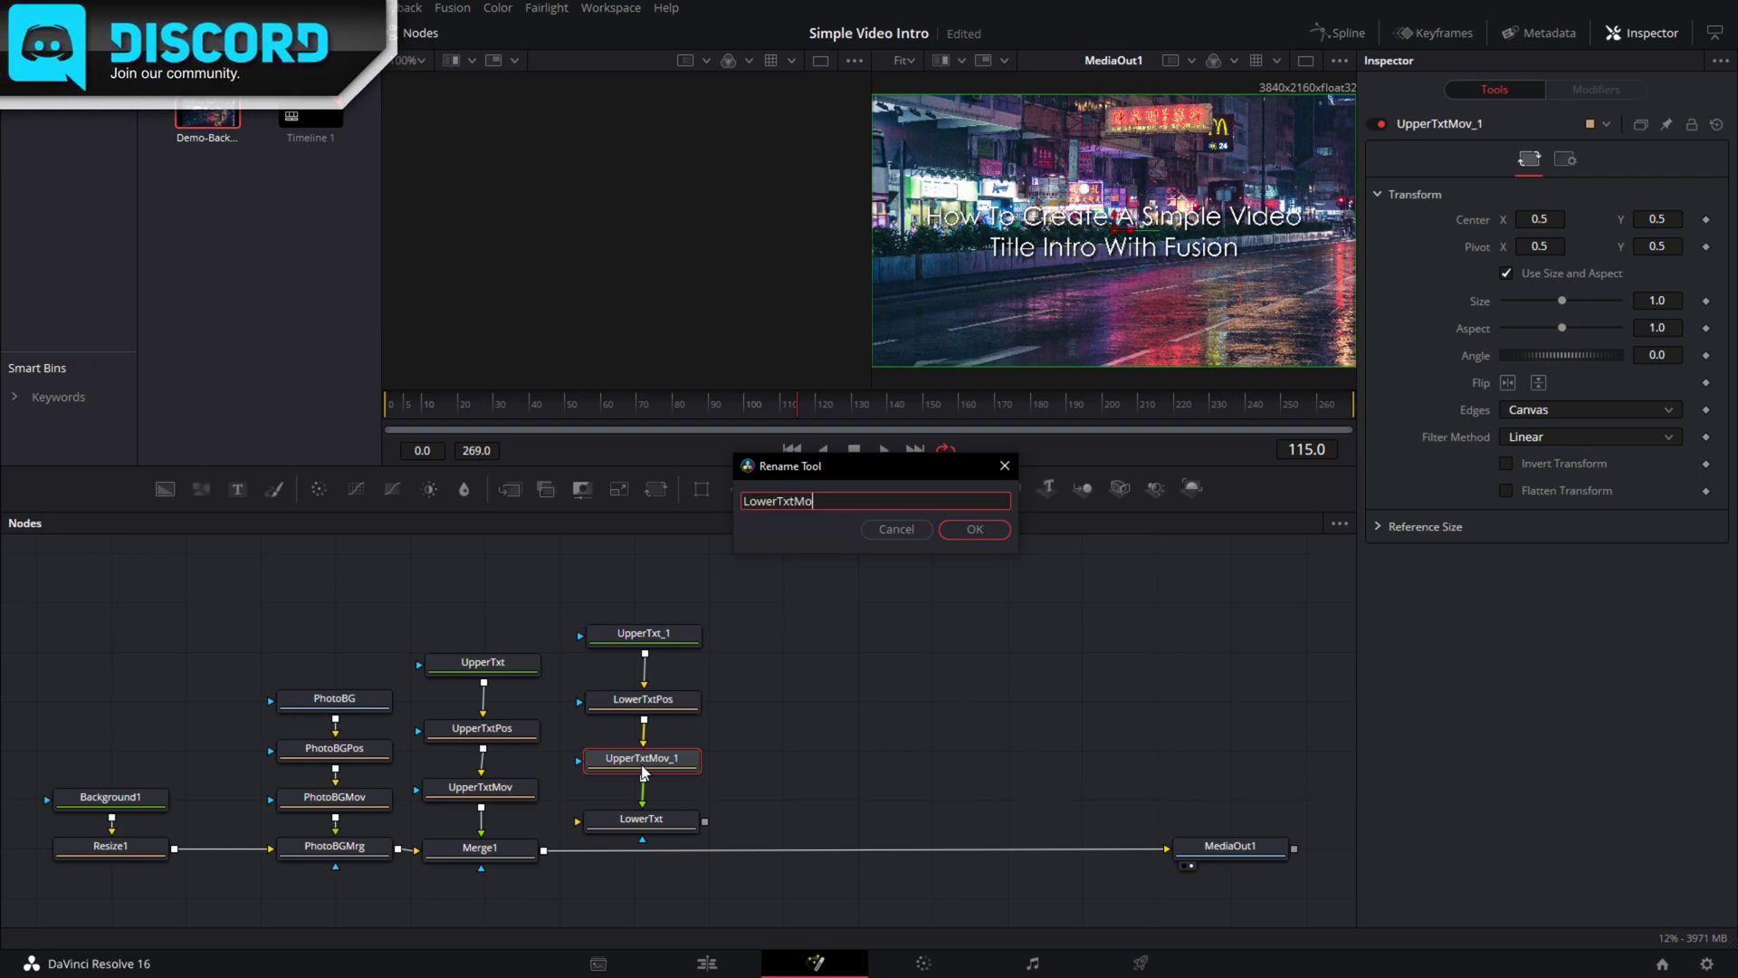
type("v")
key("Return")
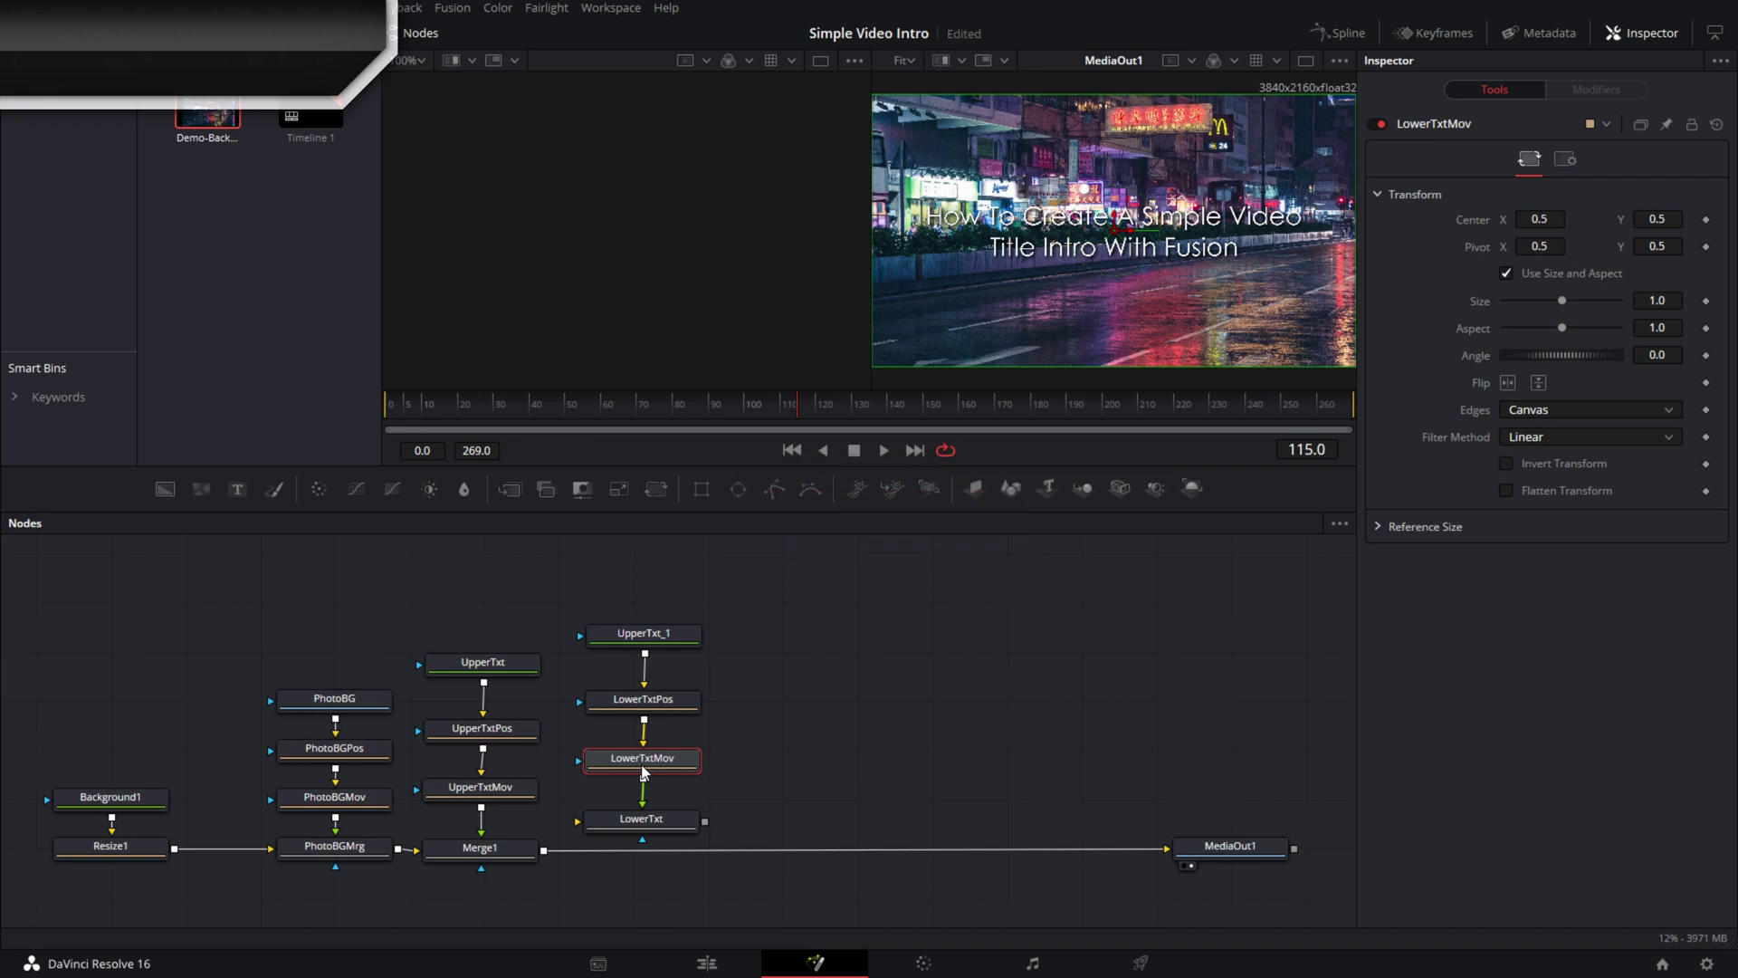
- Rename the copied merge node beneath LowerTxtMov as MowerTxtMrg
left_click(642, 820)
key("F2")
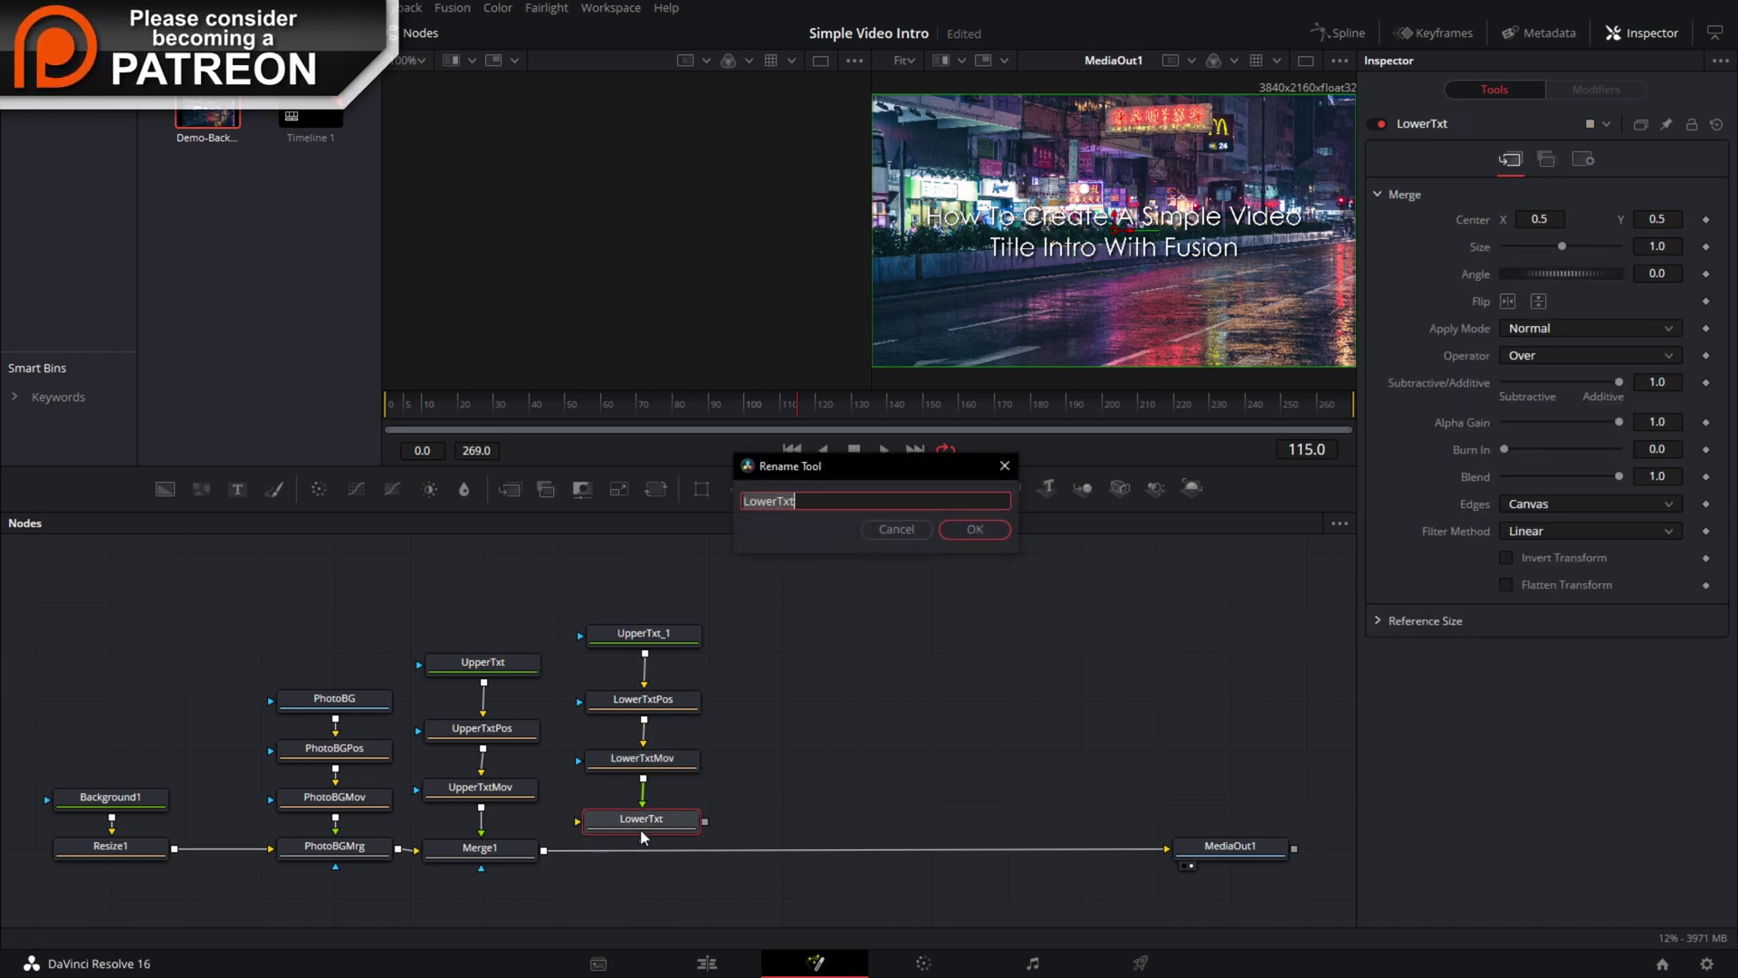
type("MowerT")
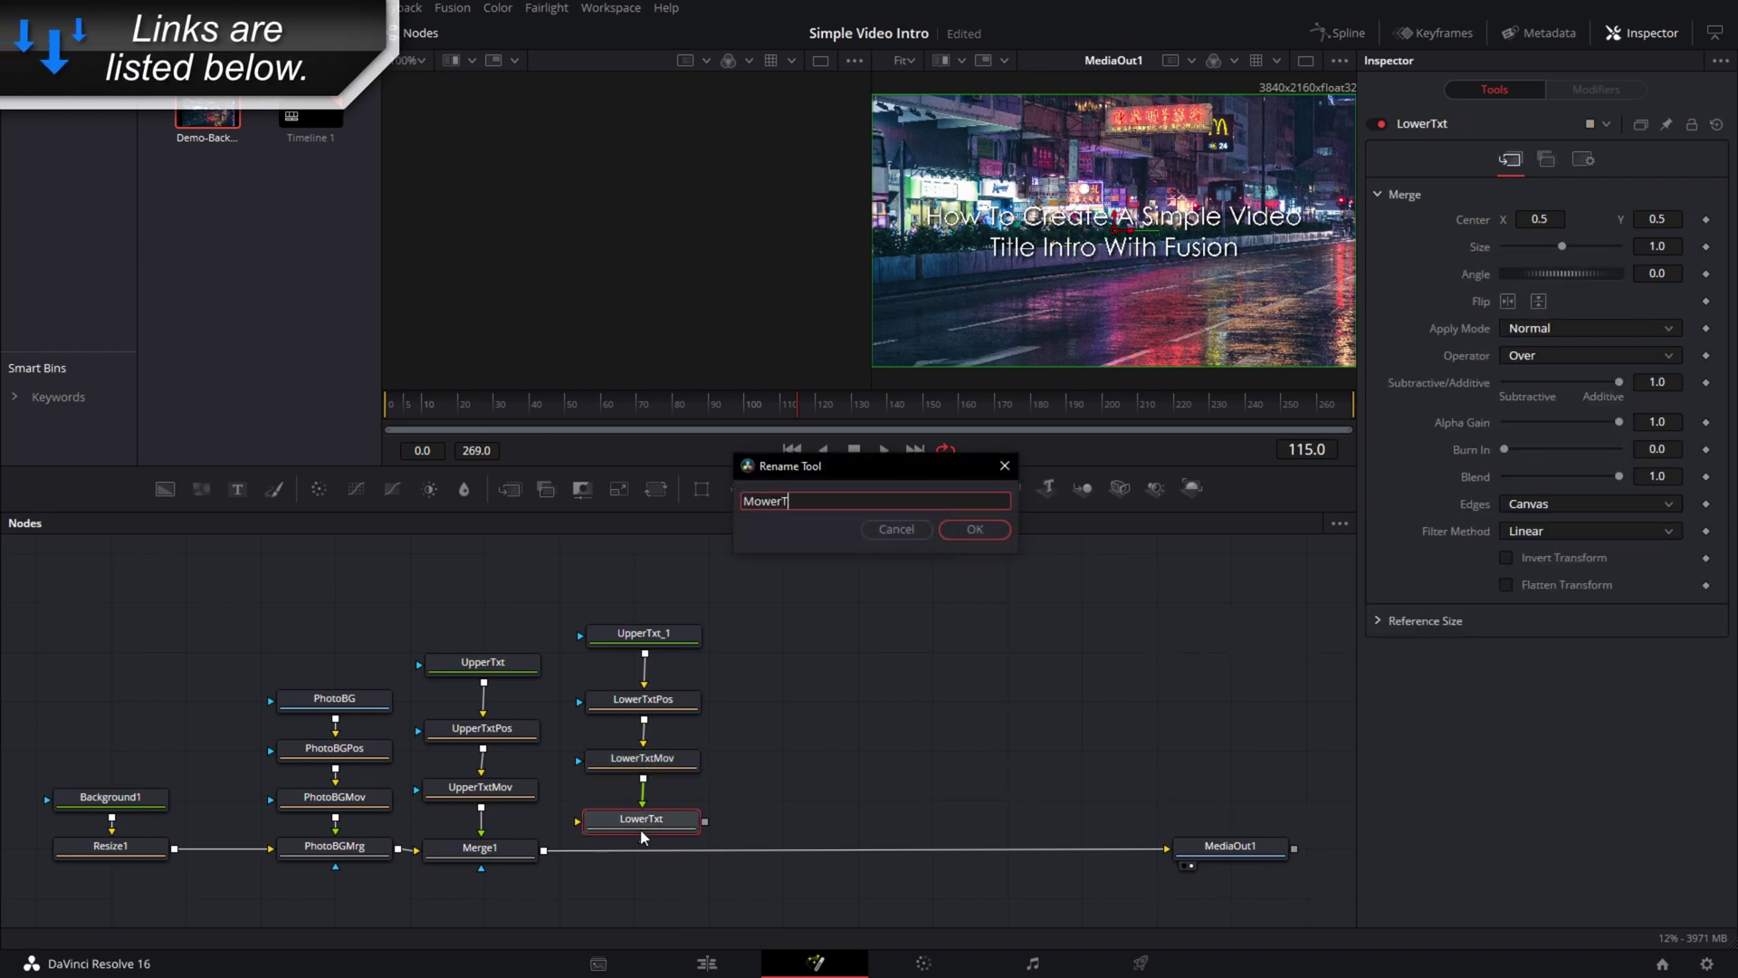
type("xtMr")
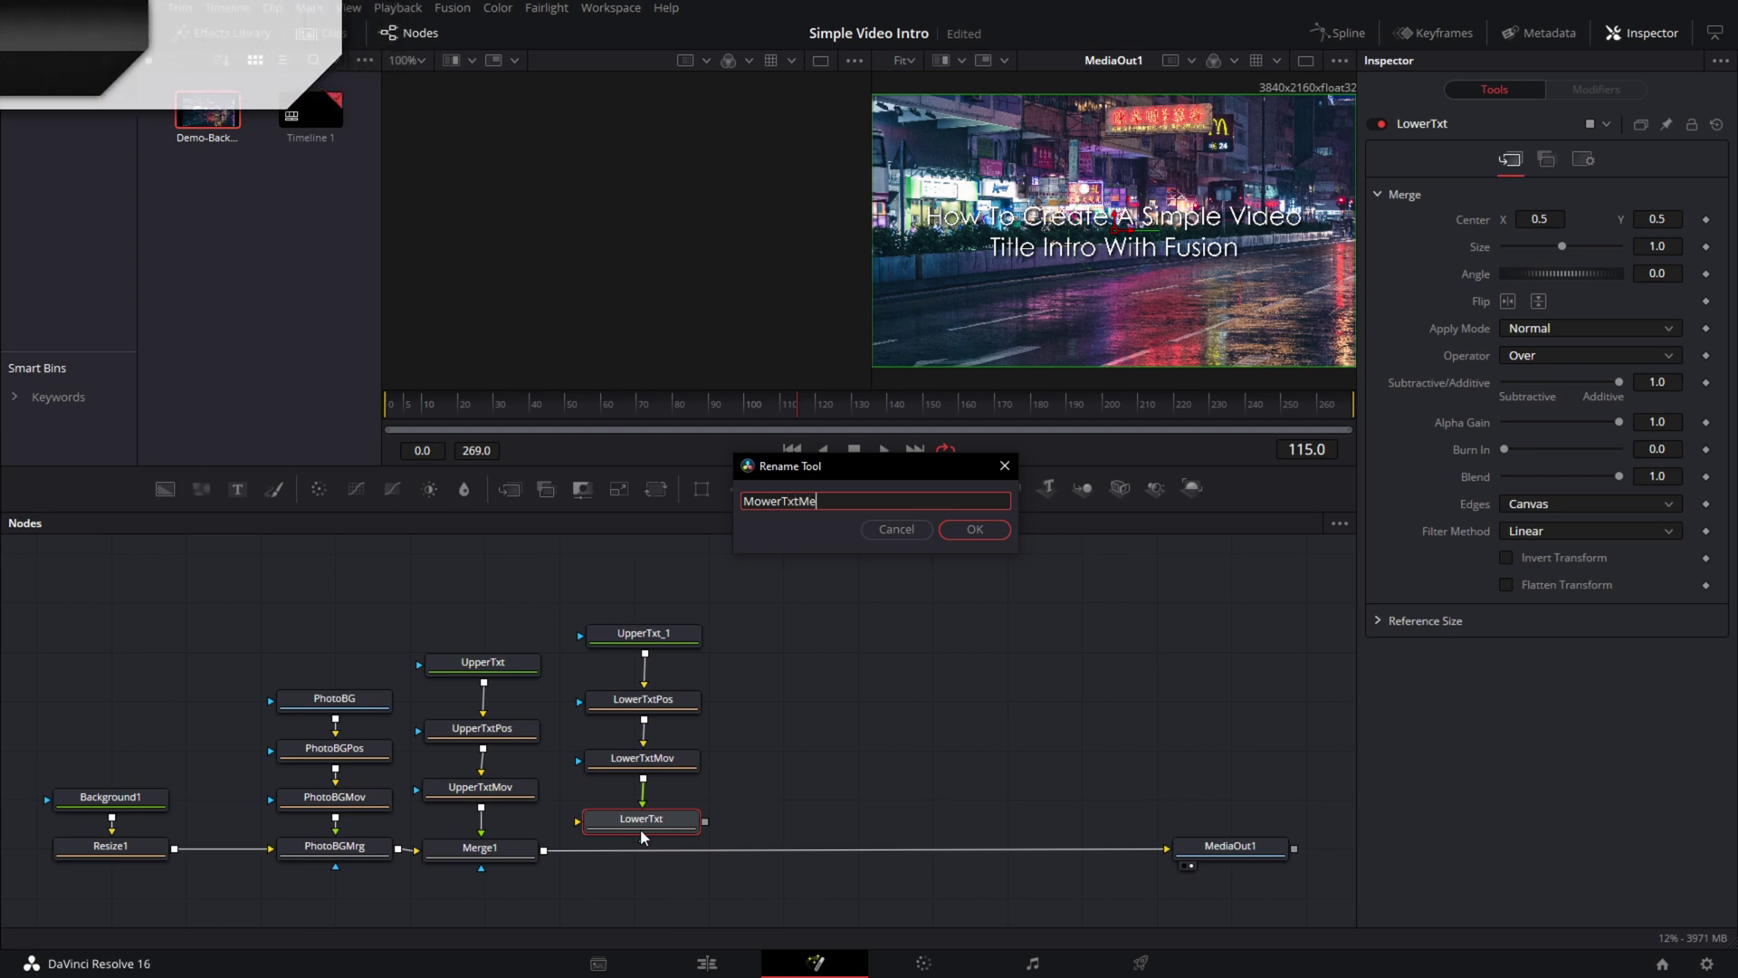
type("g")
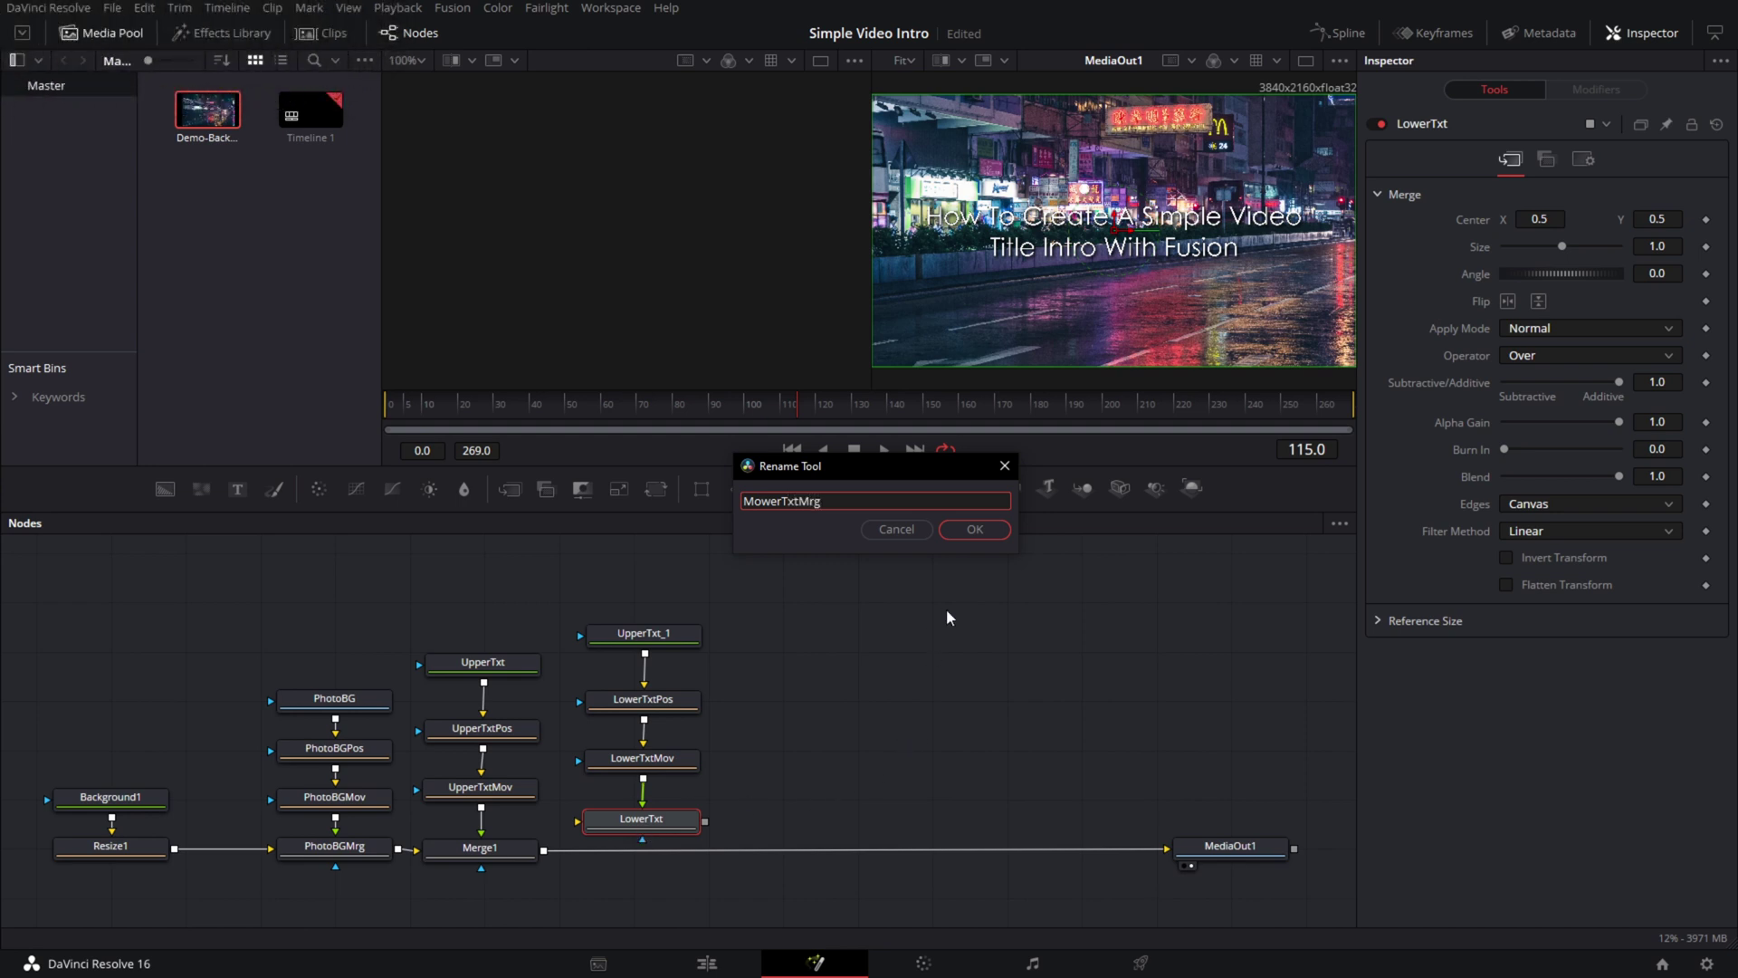
left_click(976, 530)
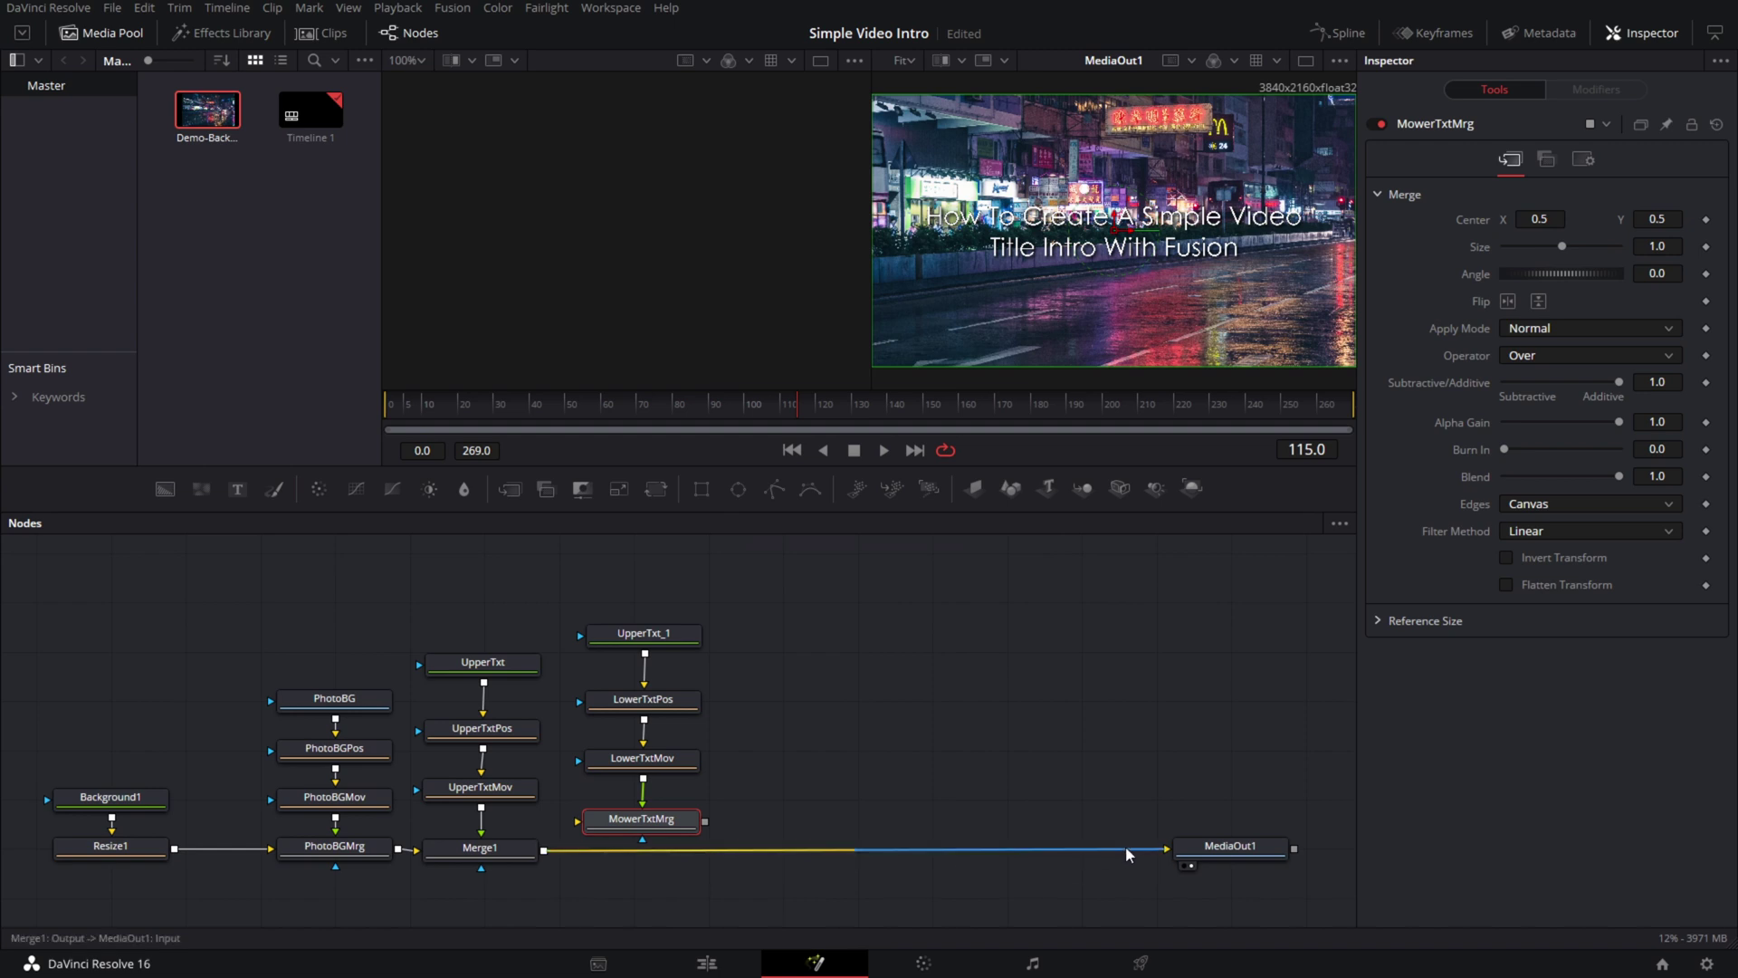
- Insert MowerTxtMrg into the connection between Merge1 and MediaOut1 and move its whole column level with the UpperTxt column
left_click_drag(1126, 847, 1233, 826)
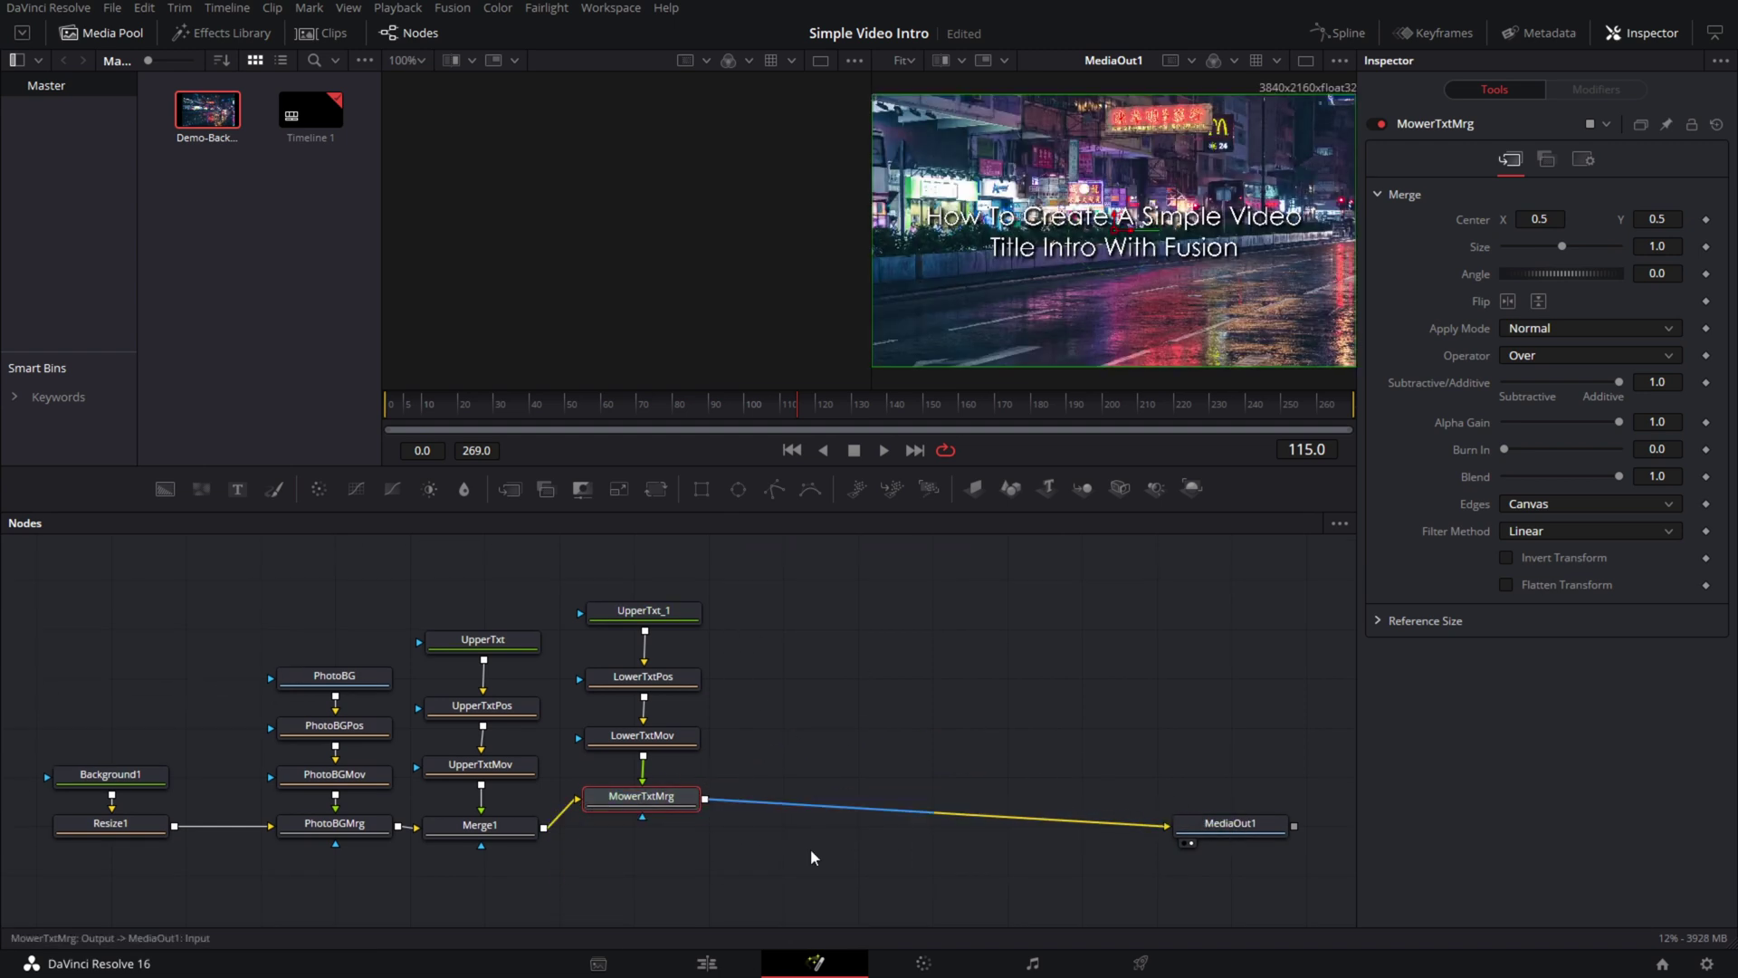
left_click_drag(769, 845, 653, 650)
- Line up all tools to the grid and move UpperTxt and UpperTxt_1 down closer to their position nodes
right_click(837, 660)
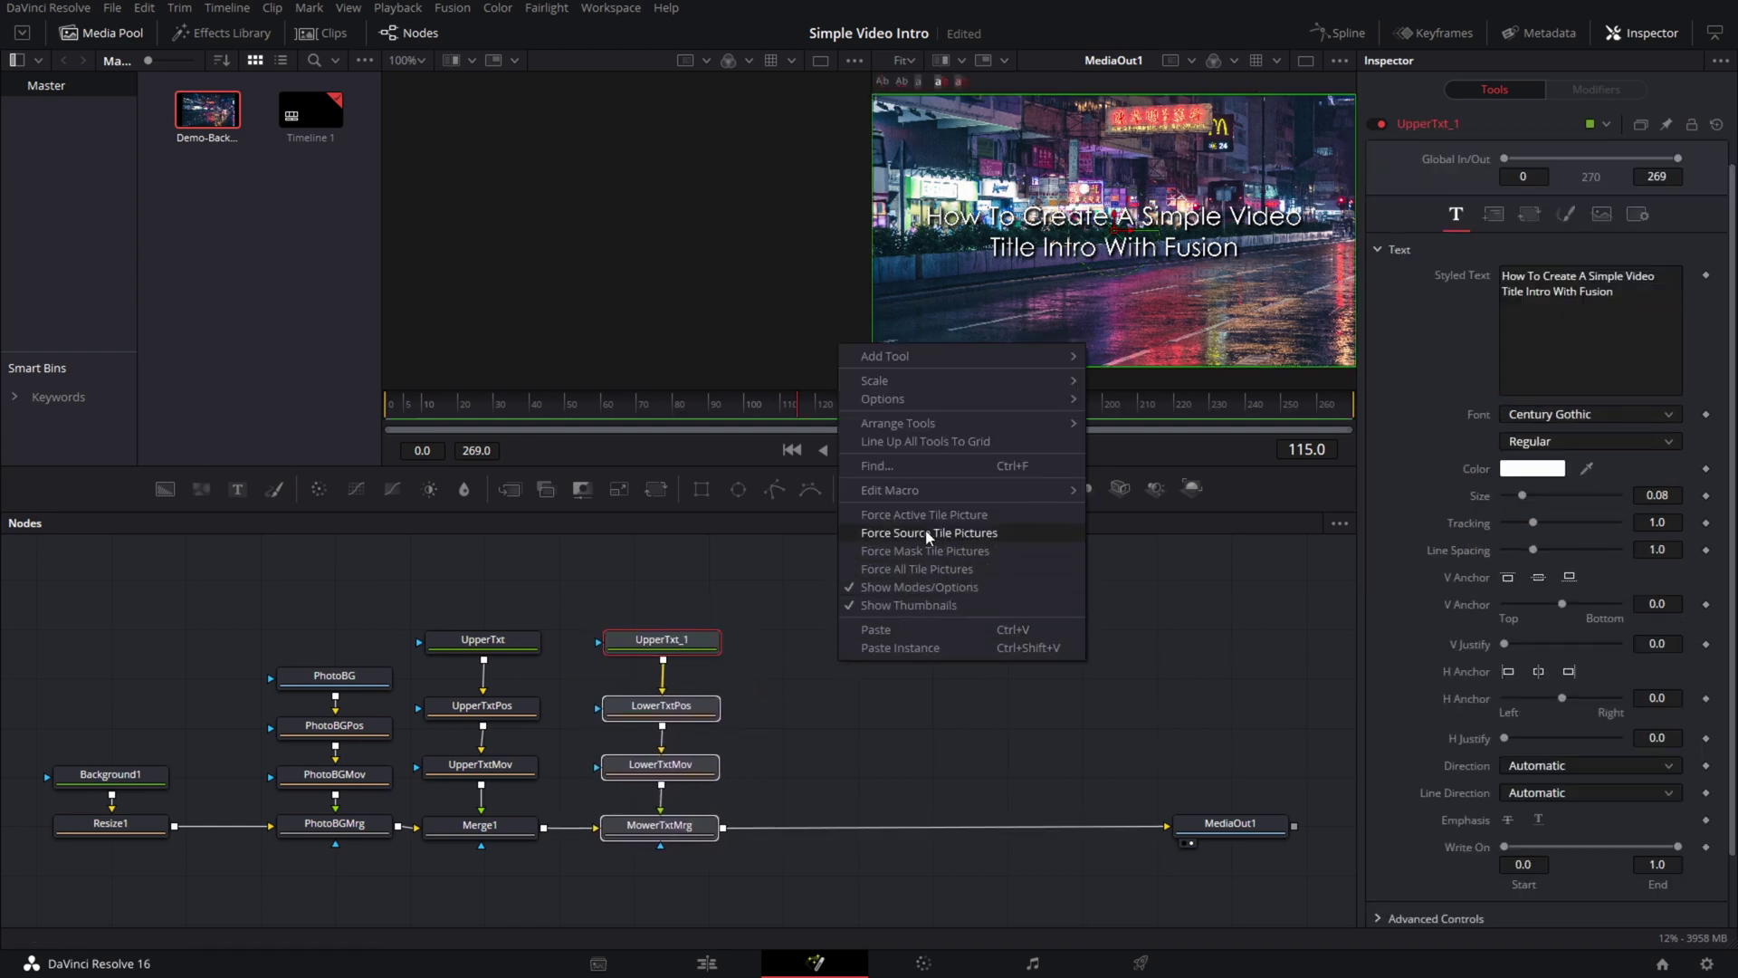
left_click(895, 441)
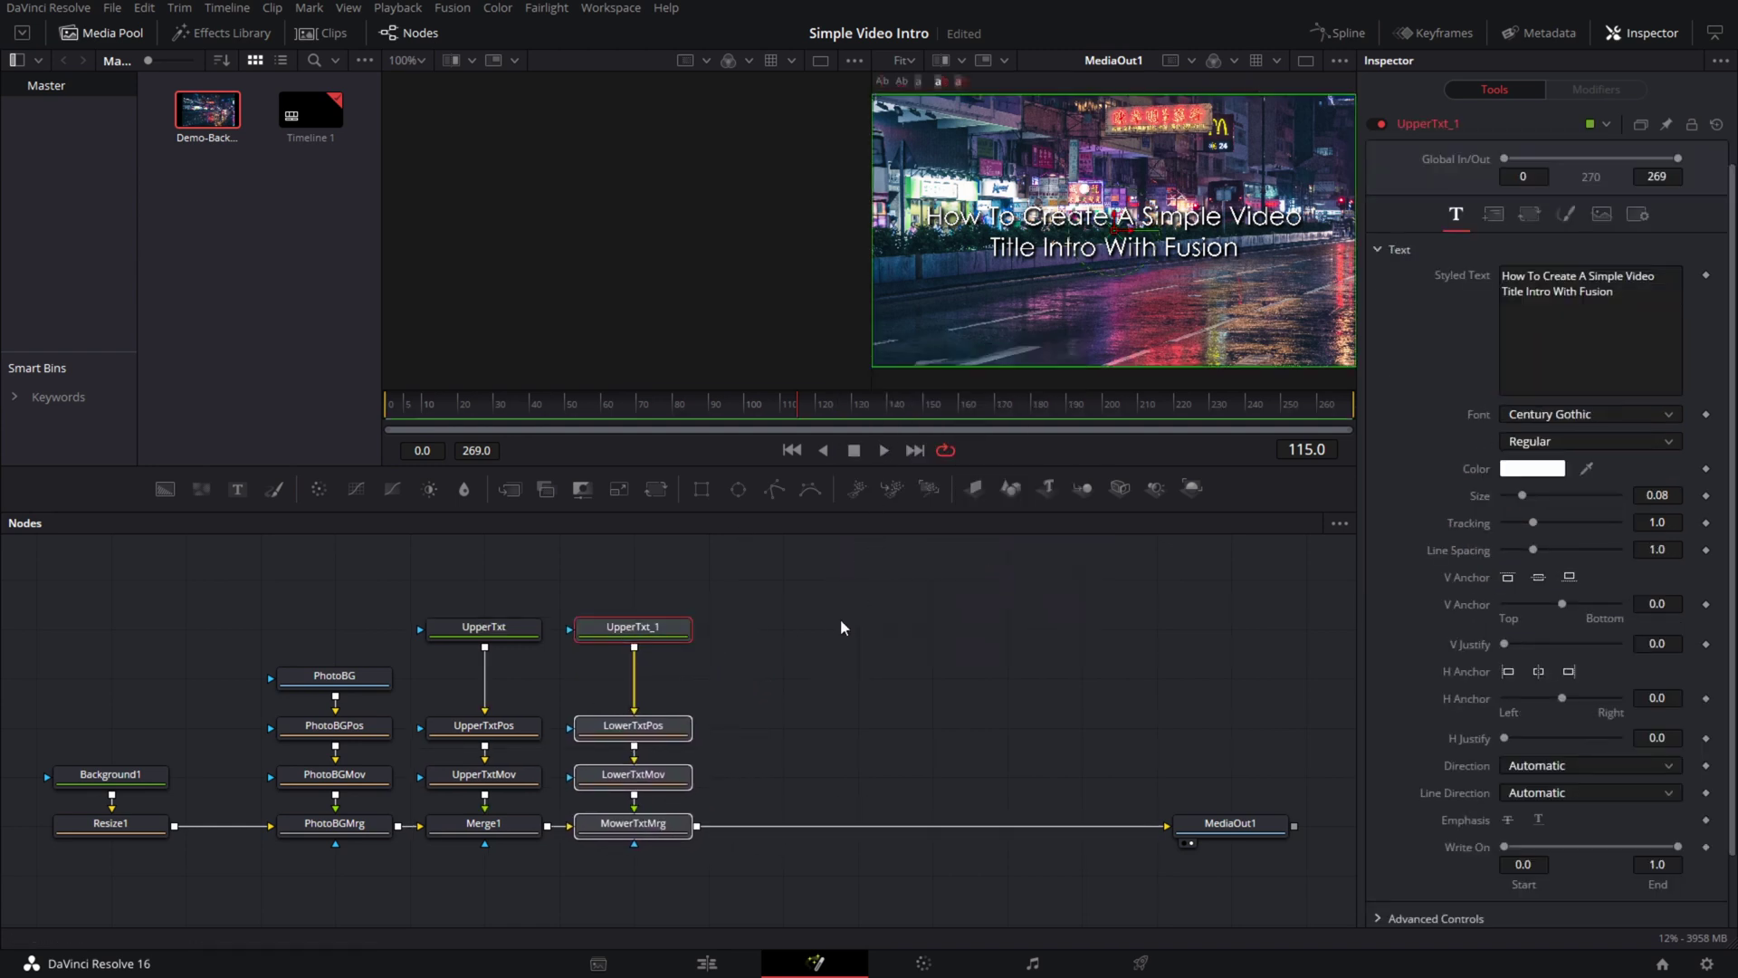
left_click(438, 552)
left_click_drag(487, 628, 488, 668)
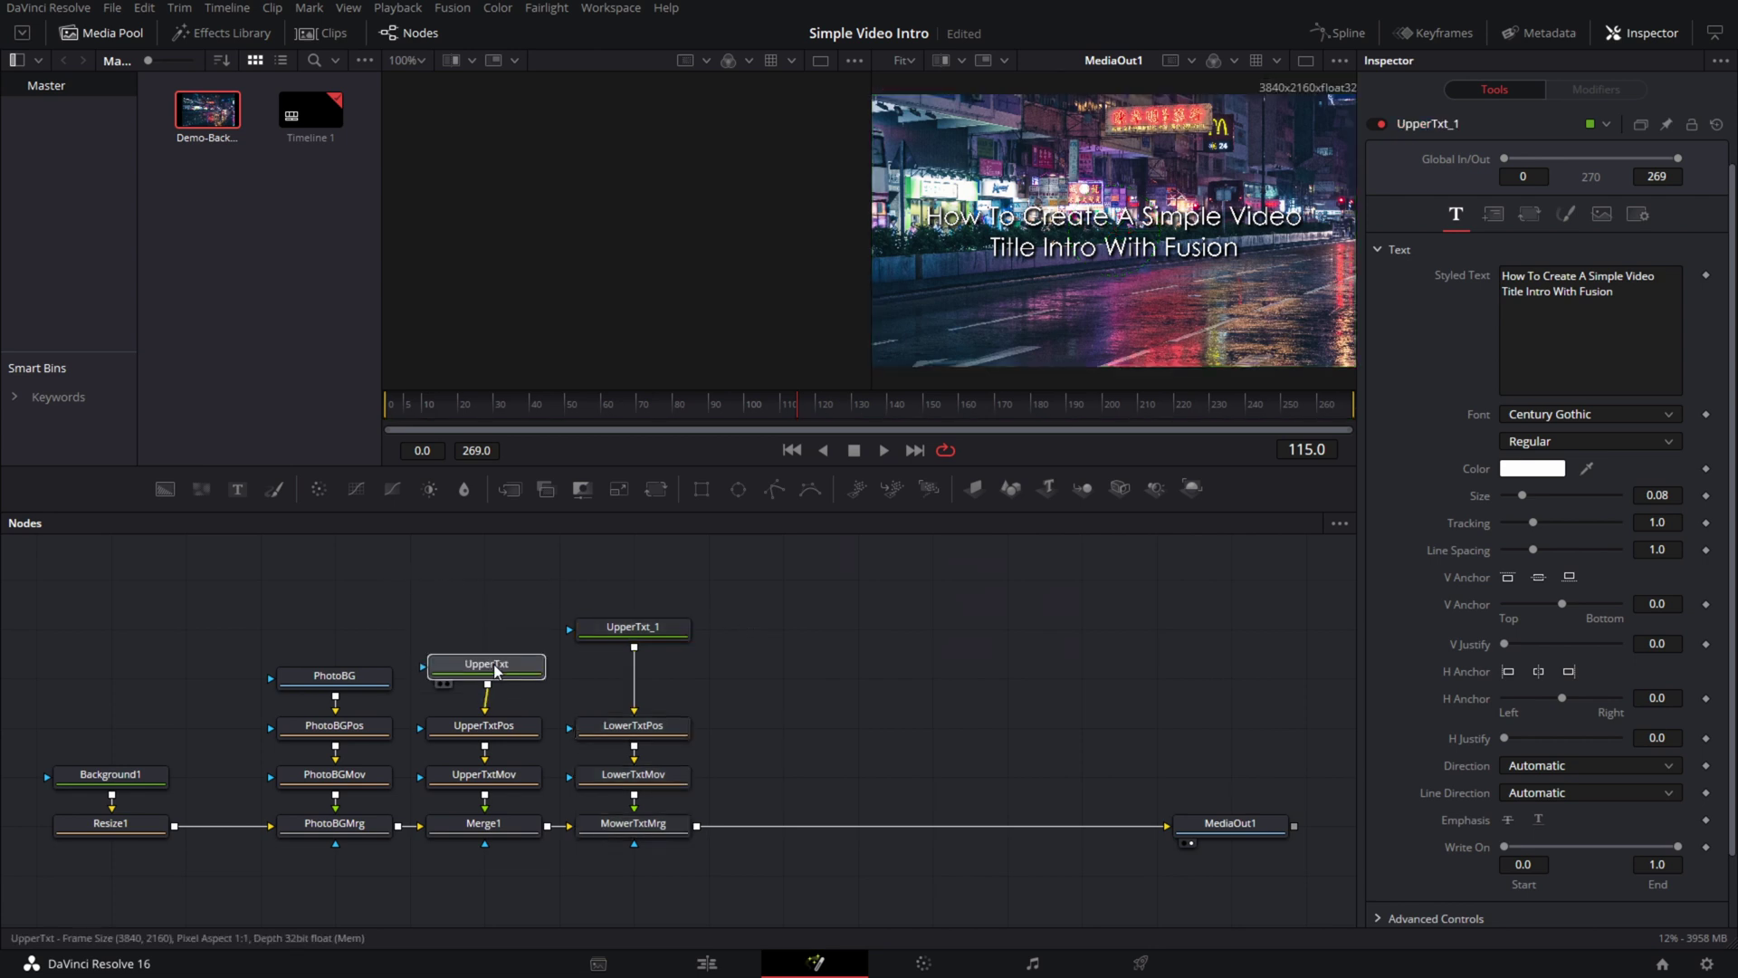
left_click_drag(597, 629, 602, 667)
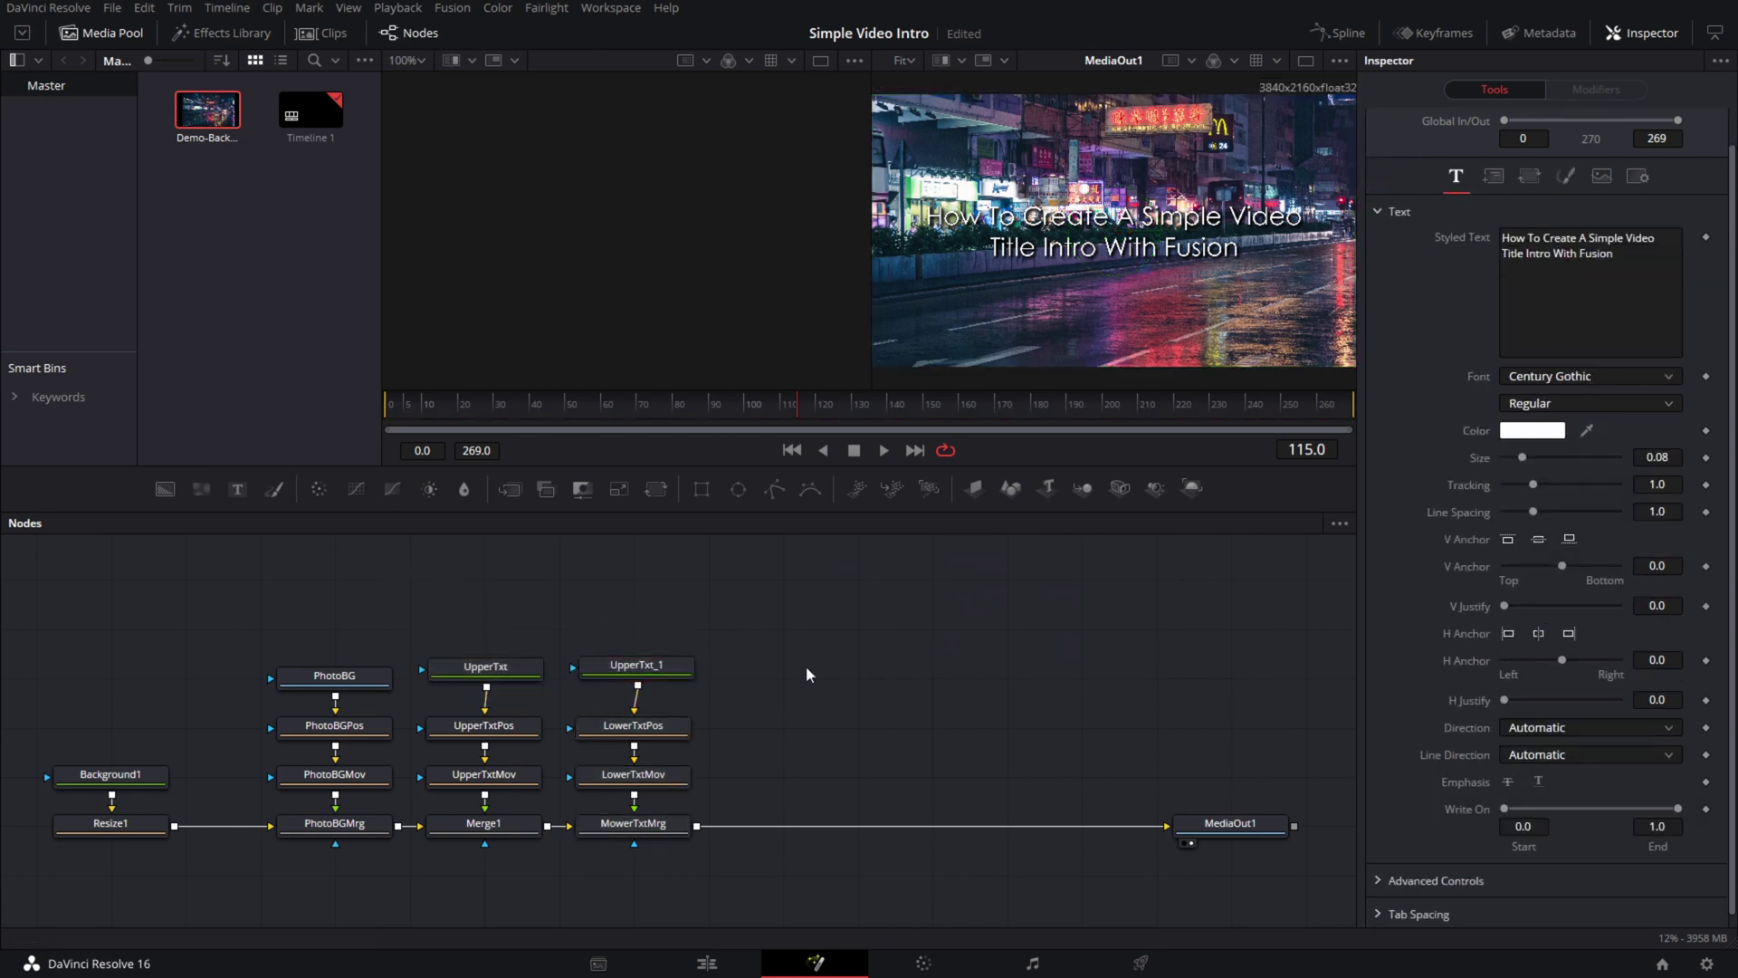
- Replace the styled text of UpperTxt_1 with "DaVinci Resolve 16 Tutorial"
left_click(636, 666)
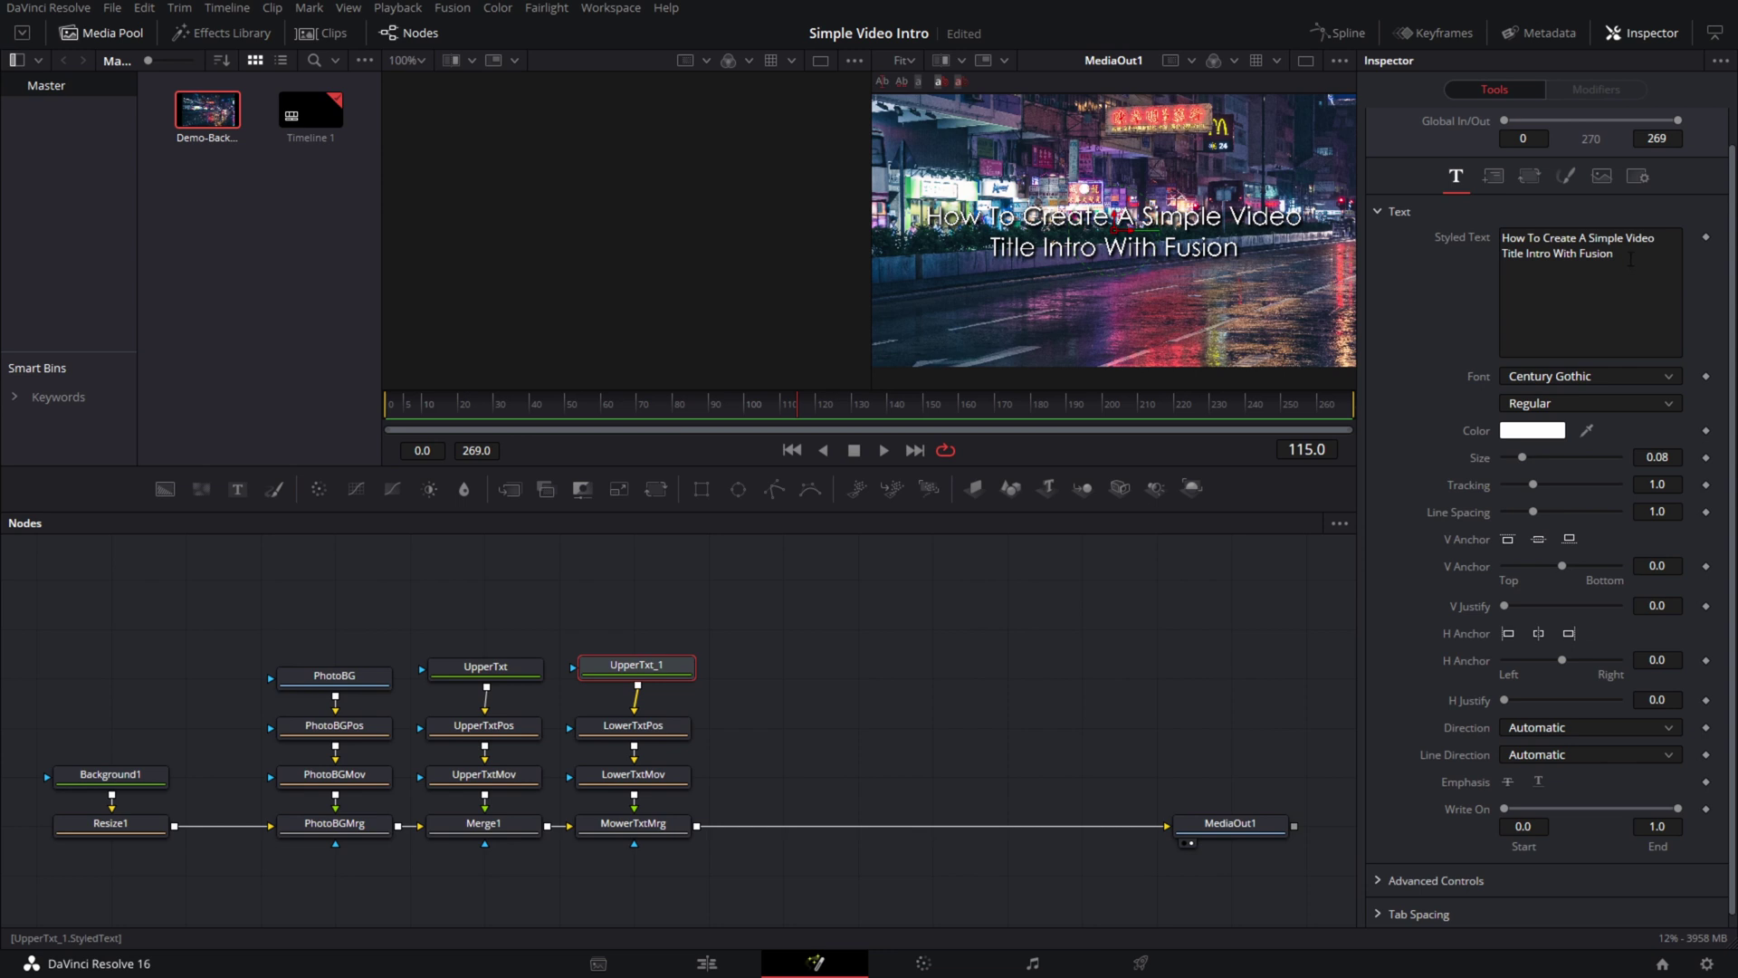
left_click_drag(1631, 260, 1492, 232)
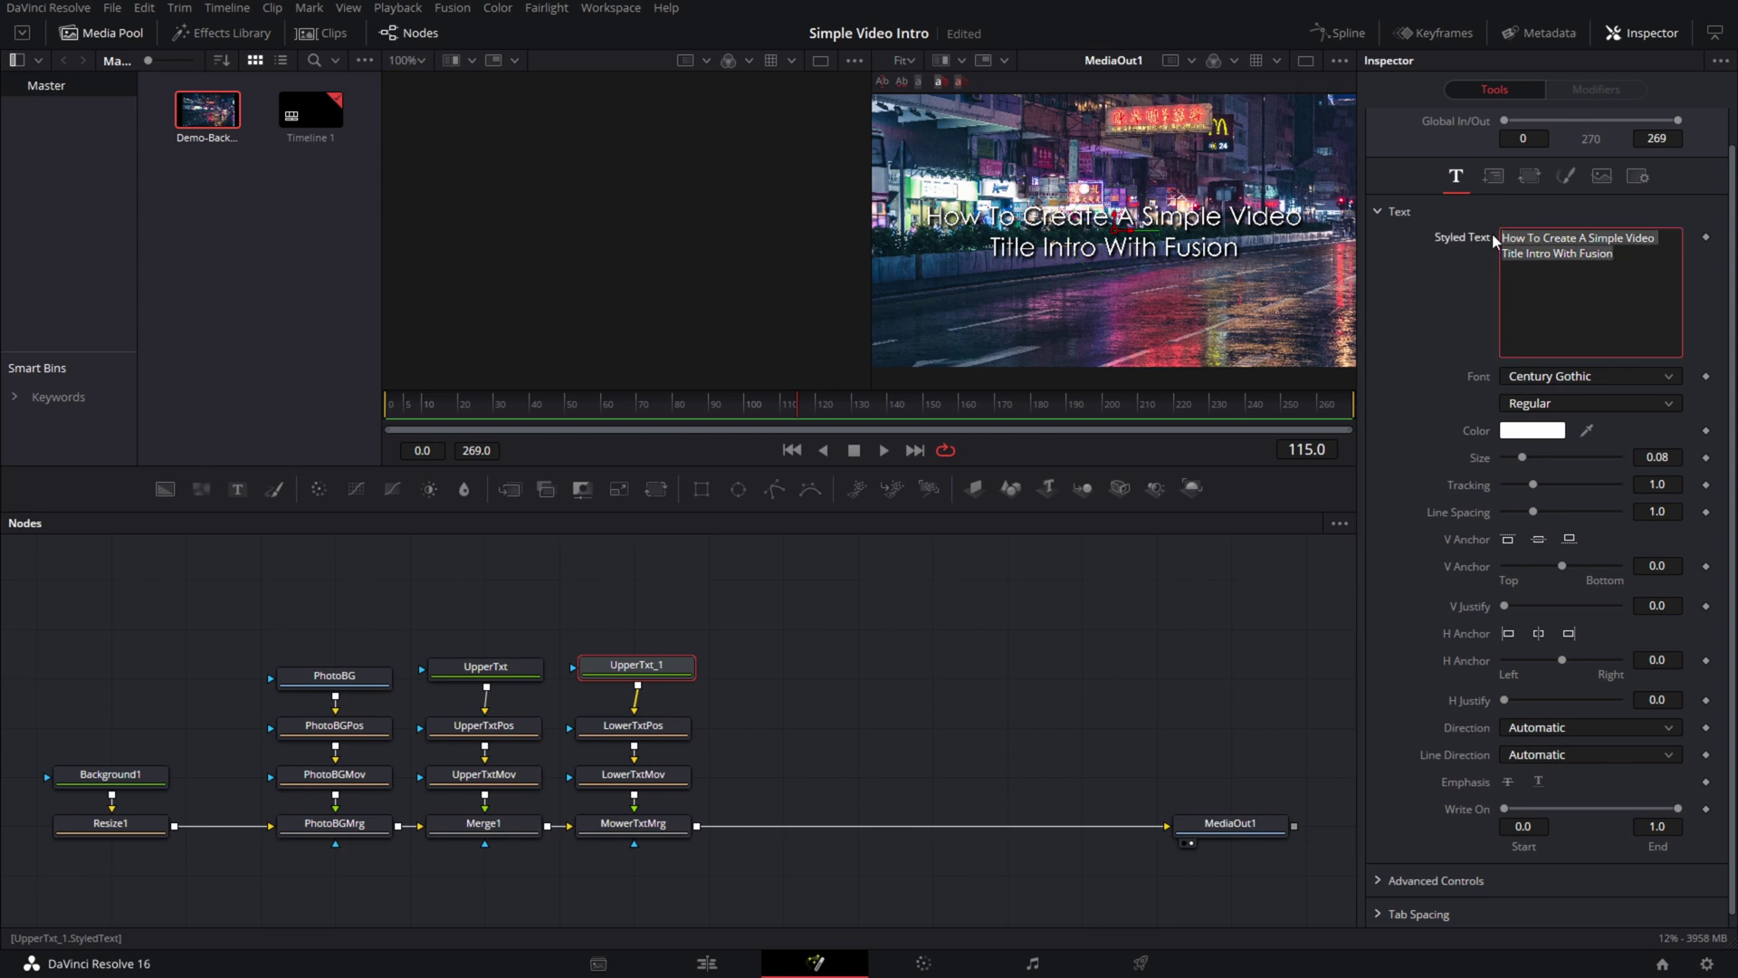
type("DaVinci")
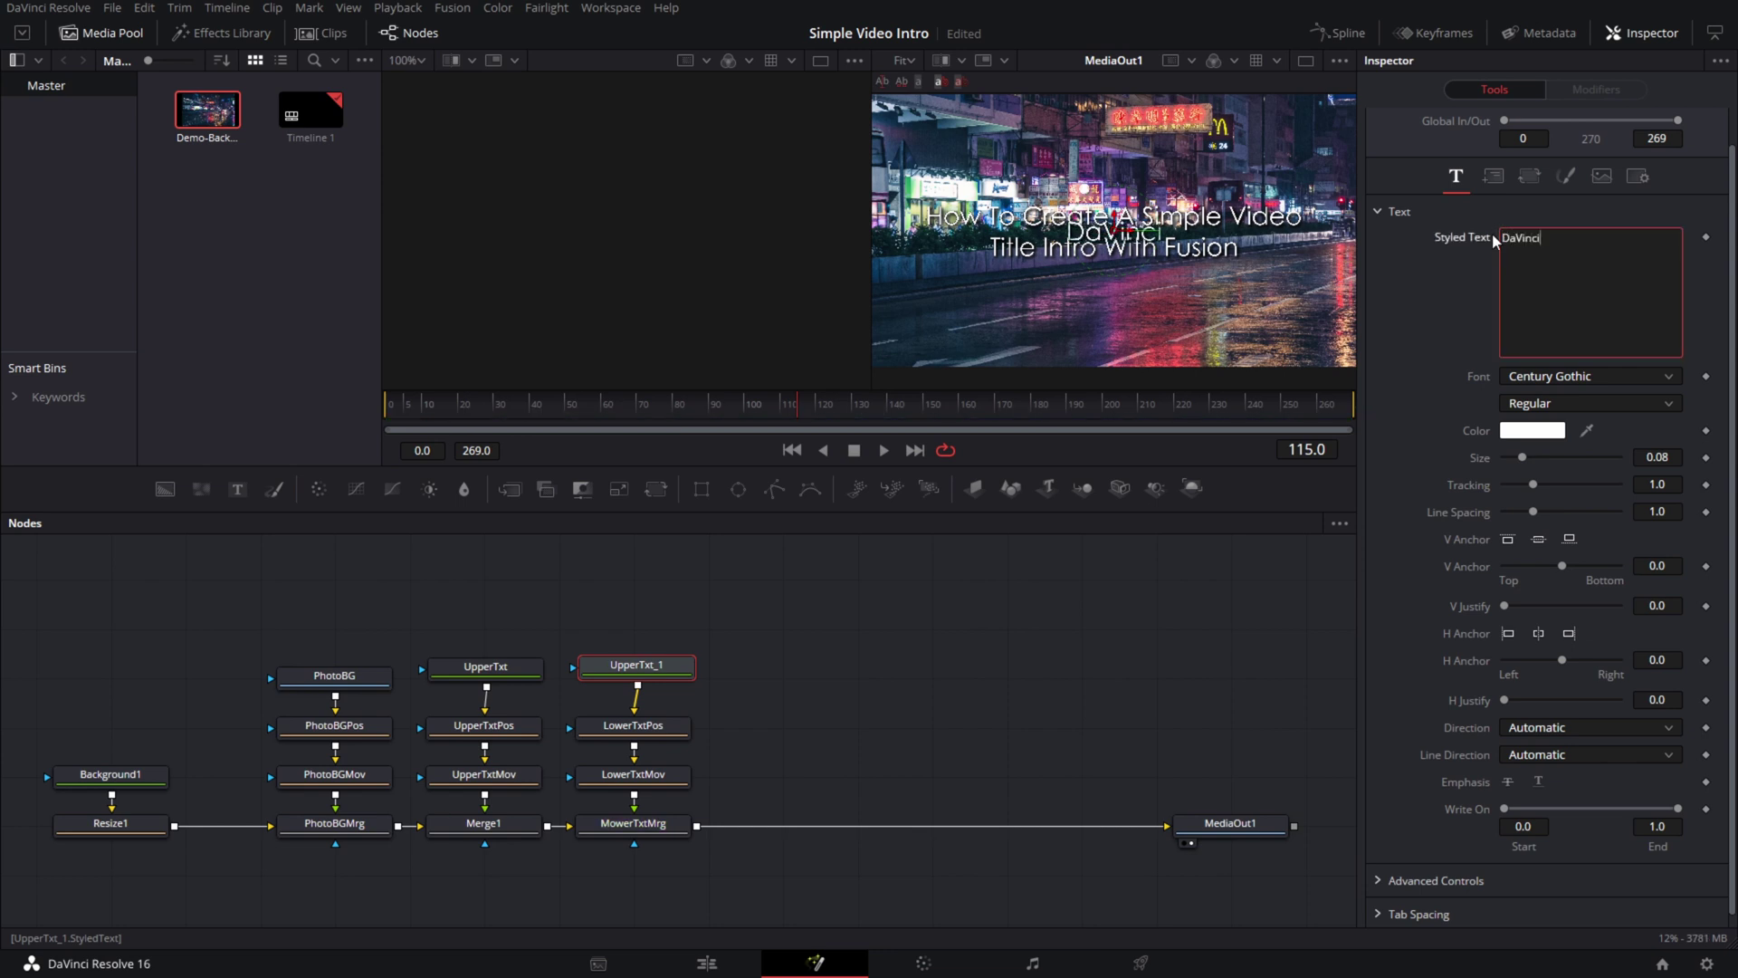
type(" Resolve ")
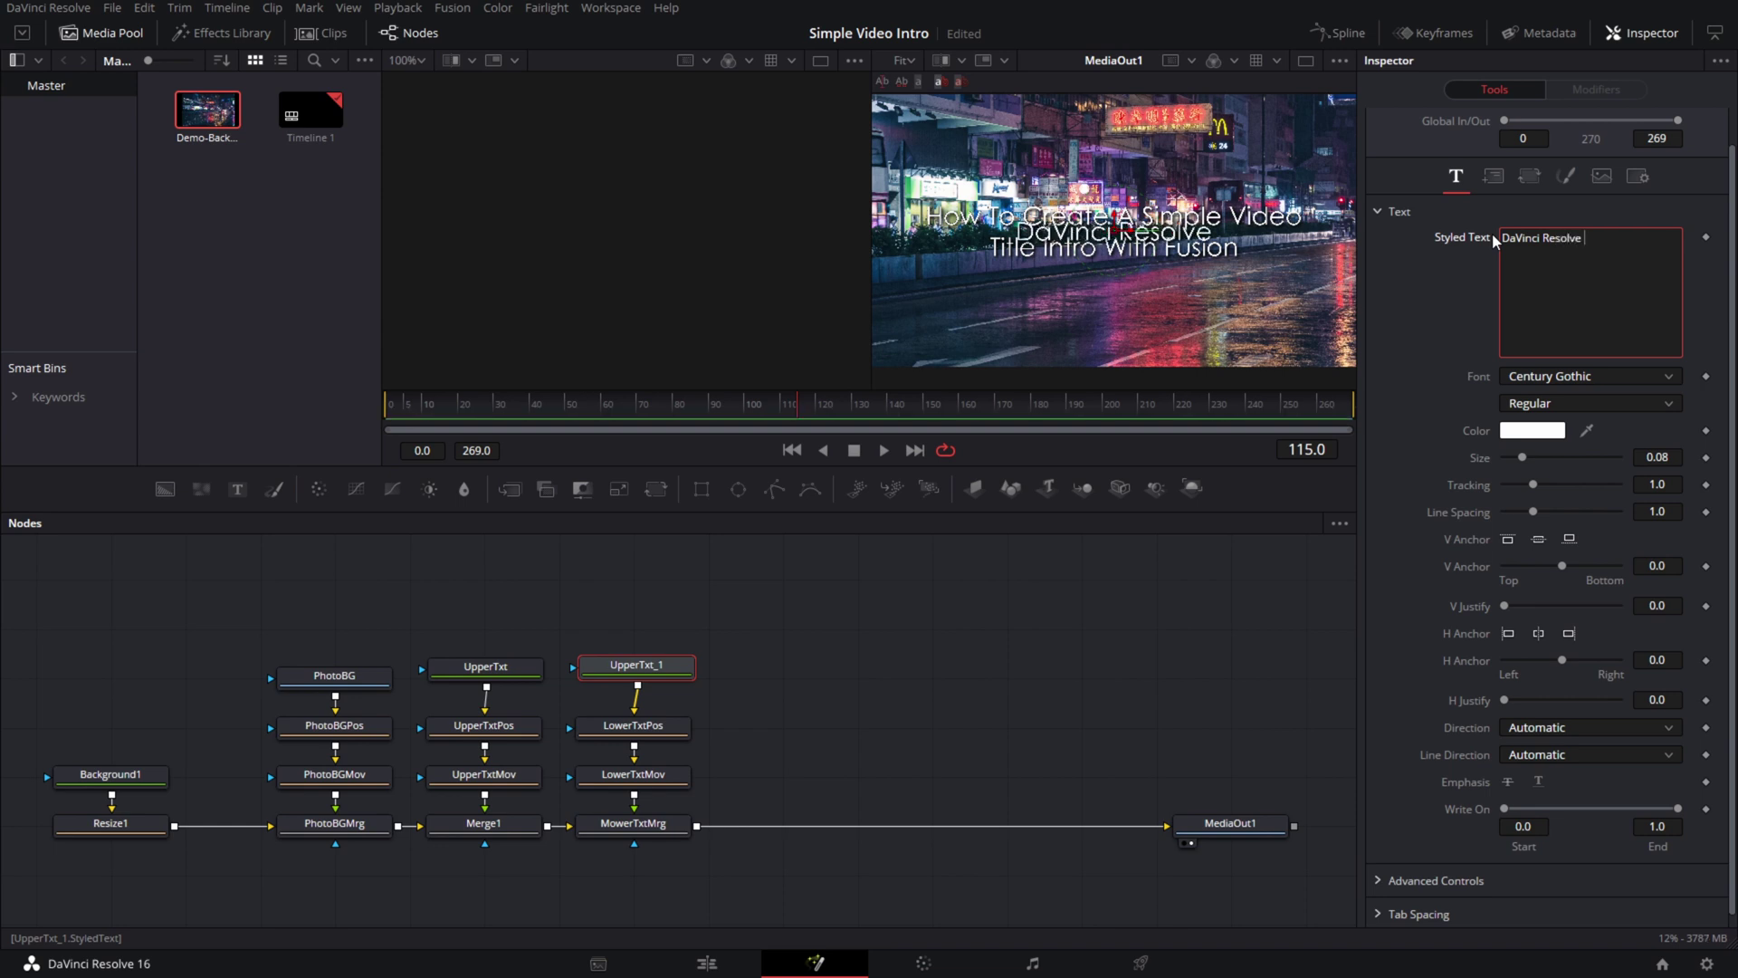
type("16")
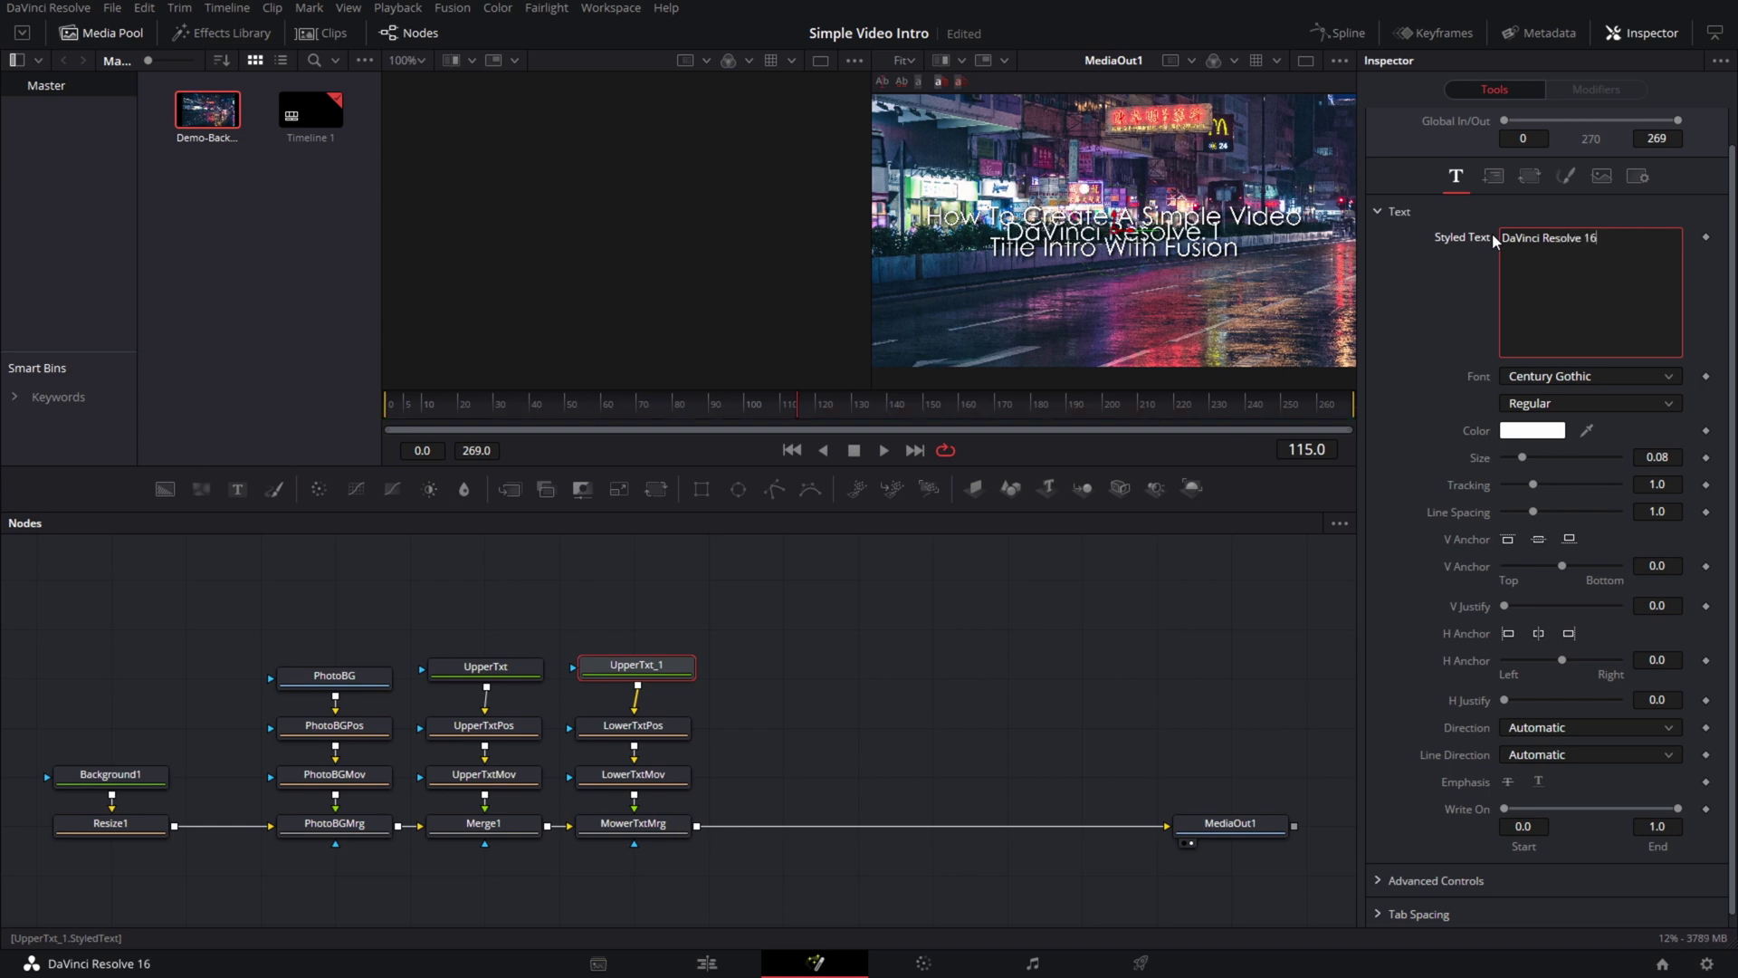
type(" Tutorial")
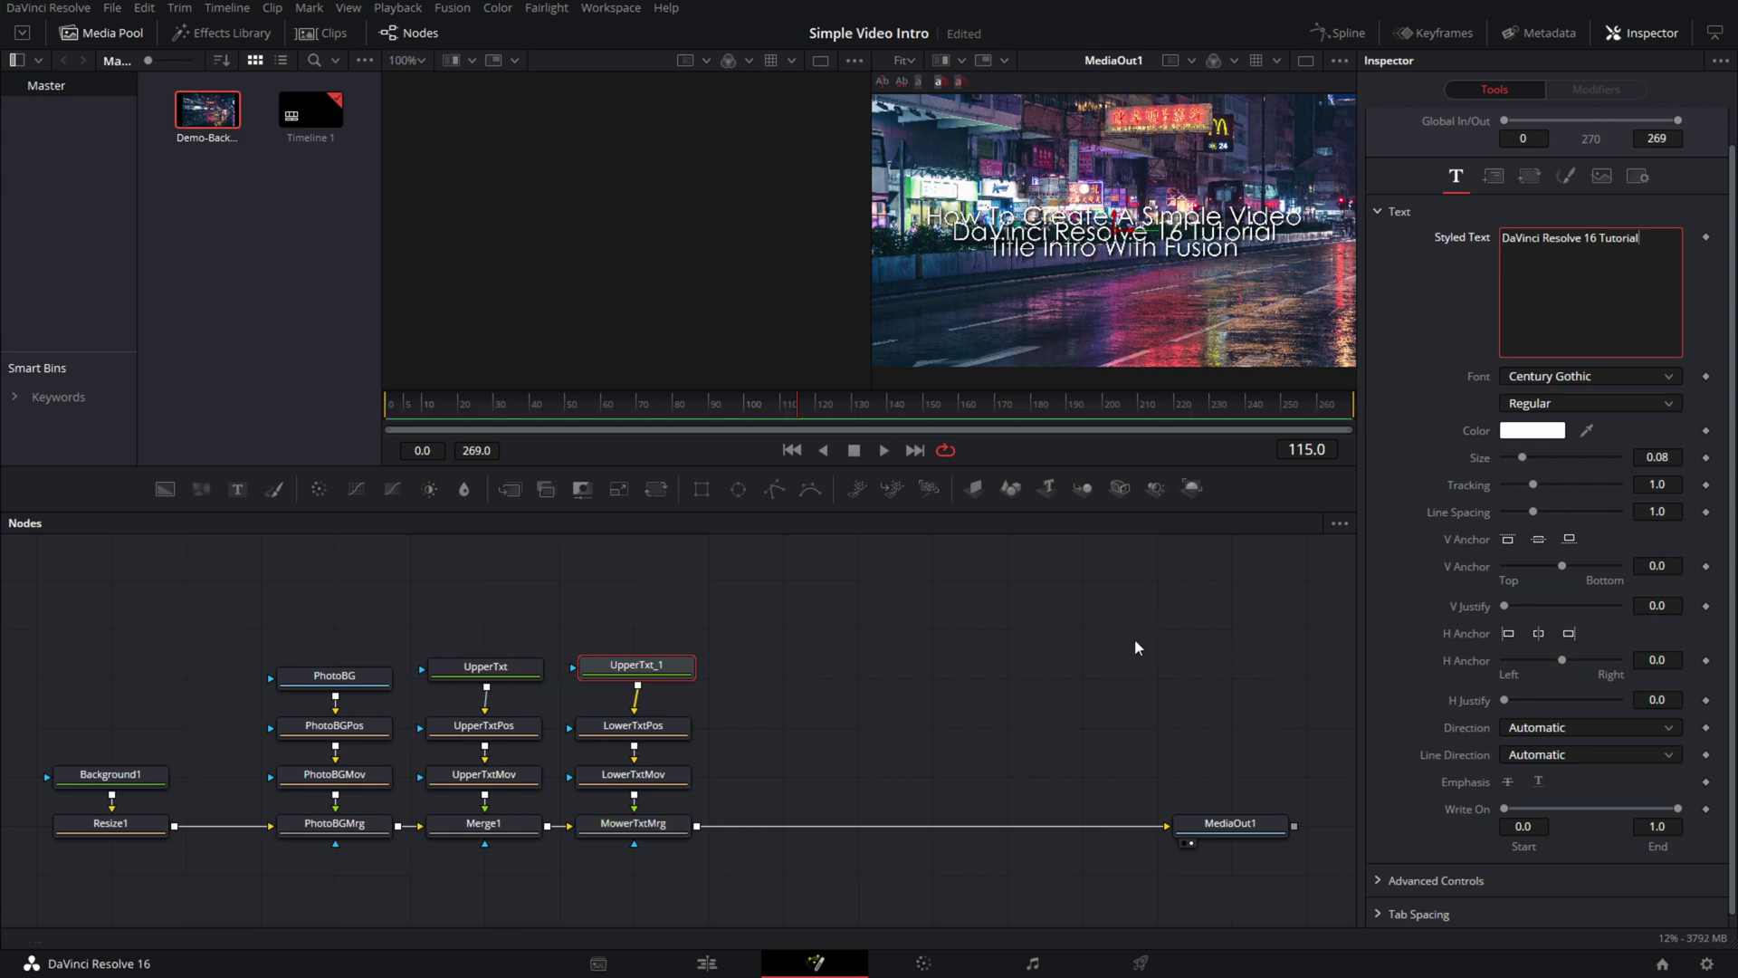
- Separate the two titles vertically by setting Center Y to about 0.34 on LowerTxtPos and about 0.567 on UpperTxtPos
left_click(648, 724)
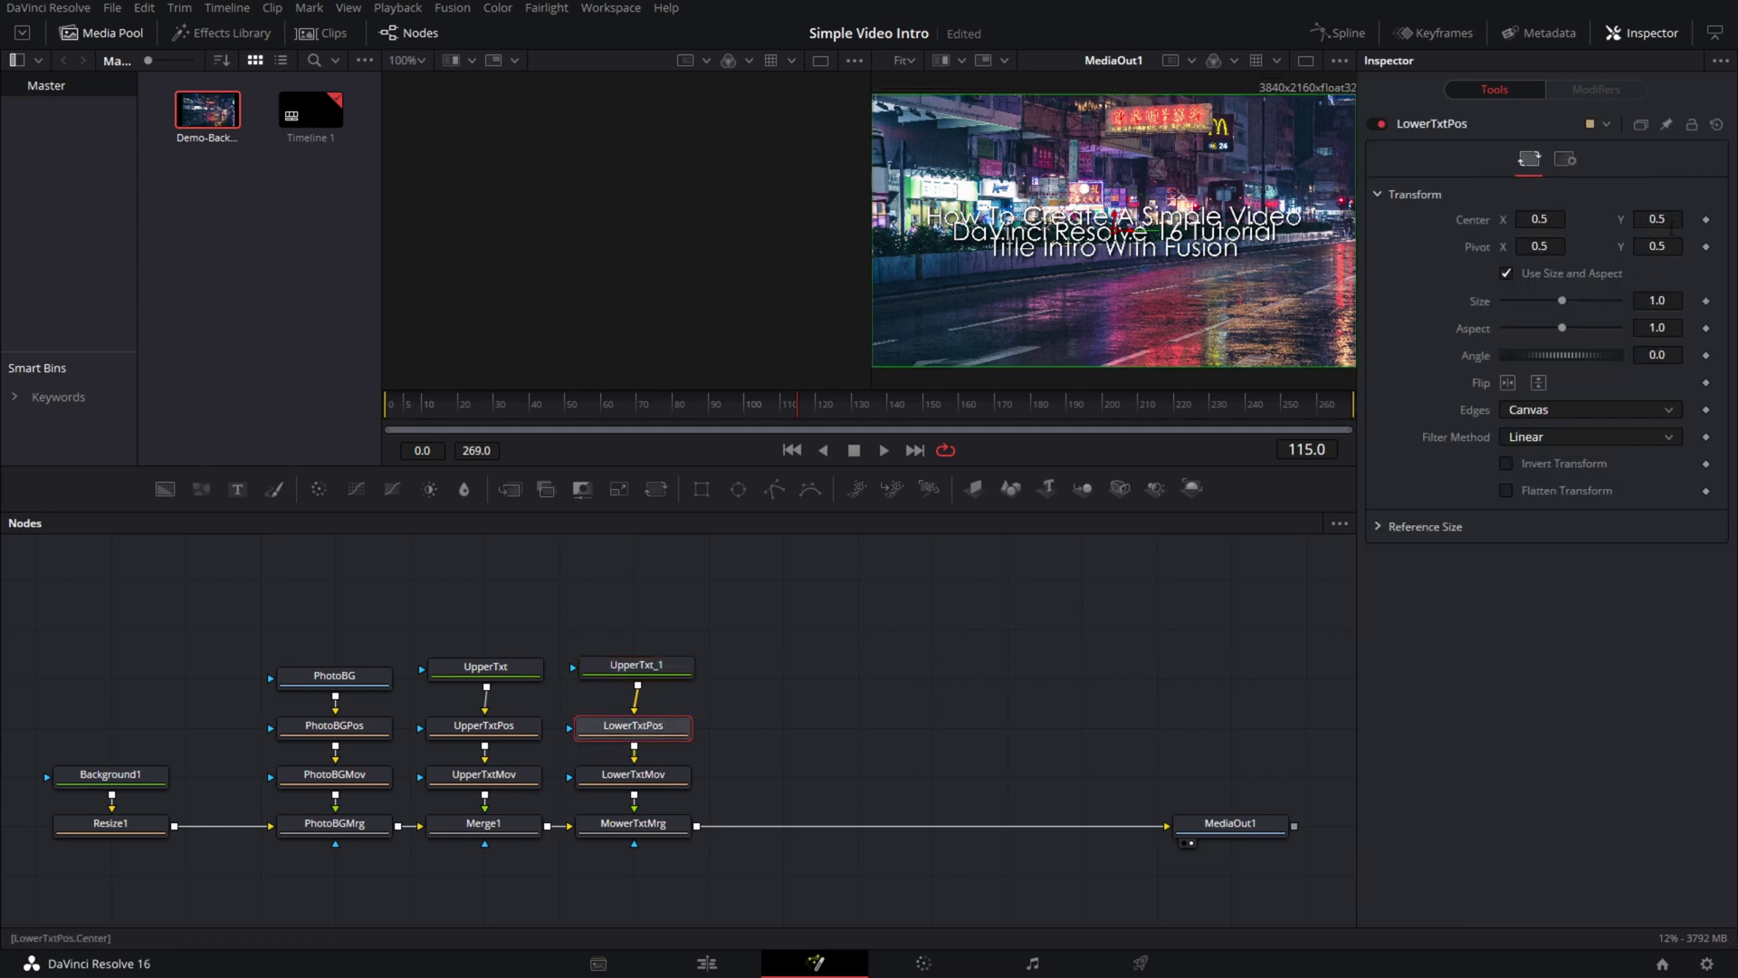
left_click_drag(1673, 224, 1616, 225)
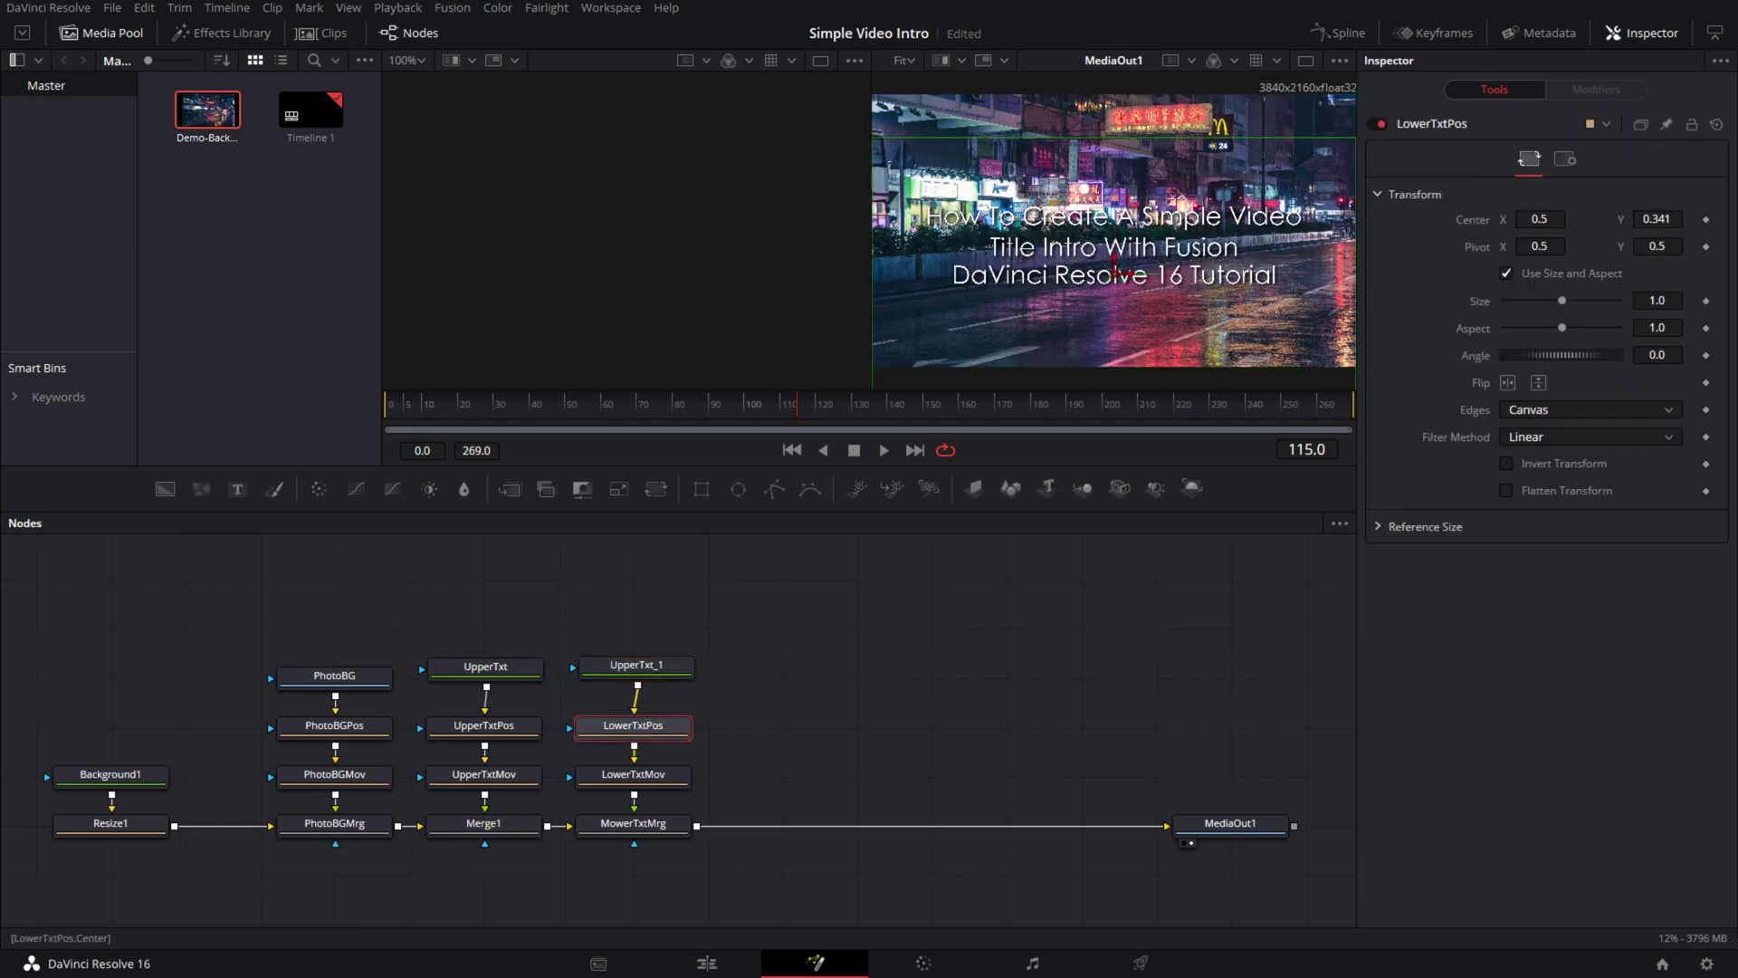
left_click(504, 726)
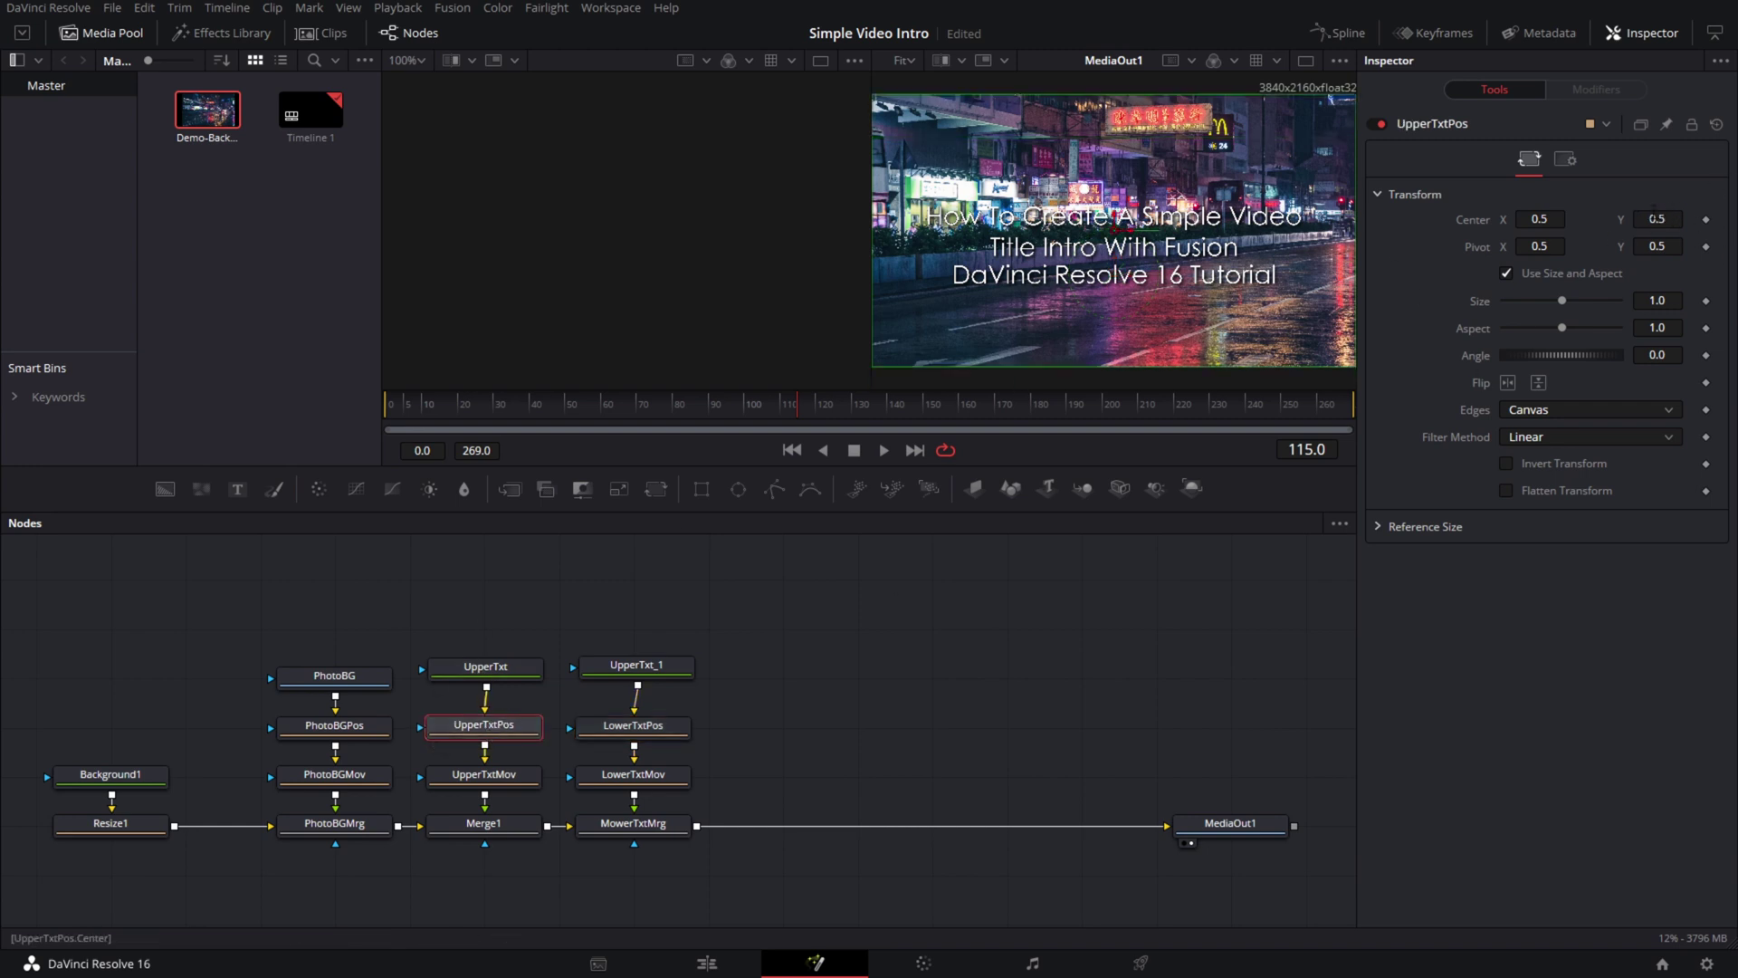
left_click_drag(1656, 220, 1702, 219)
left_click_drag(1702, 219, 1599, 219)
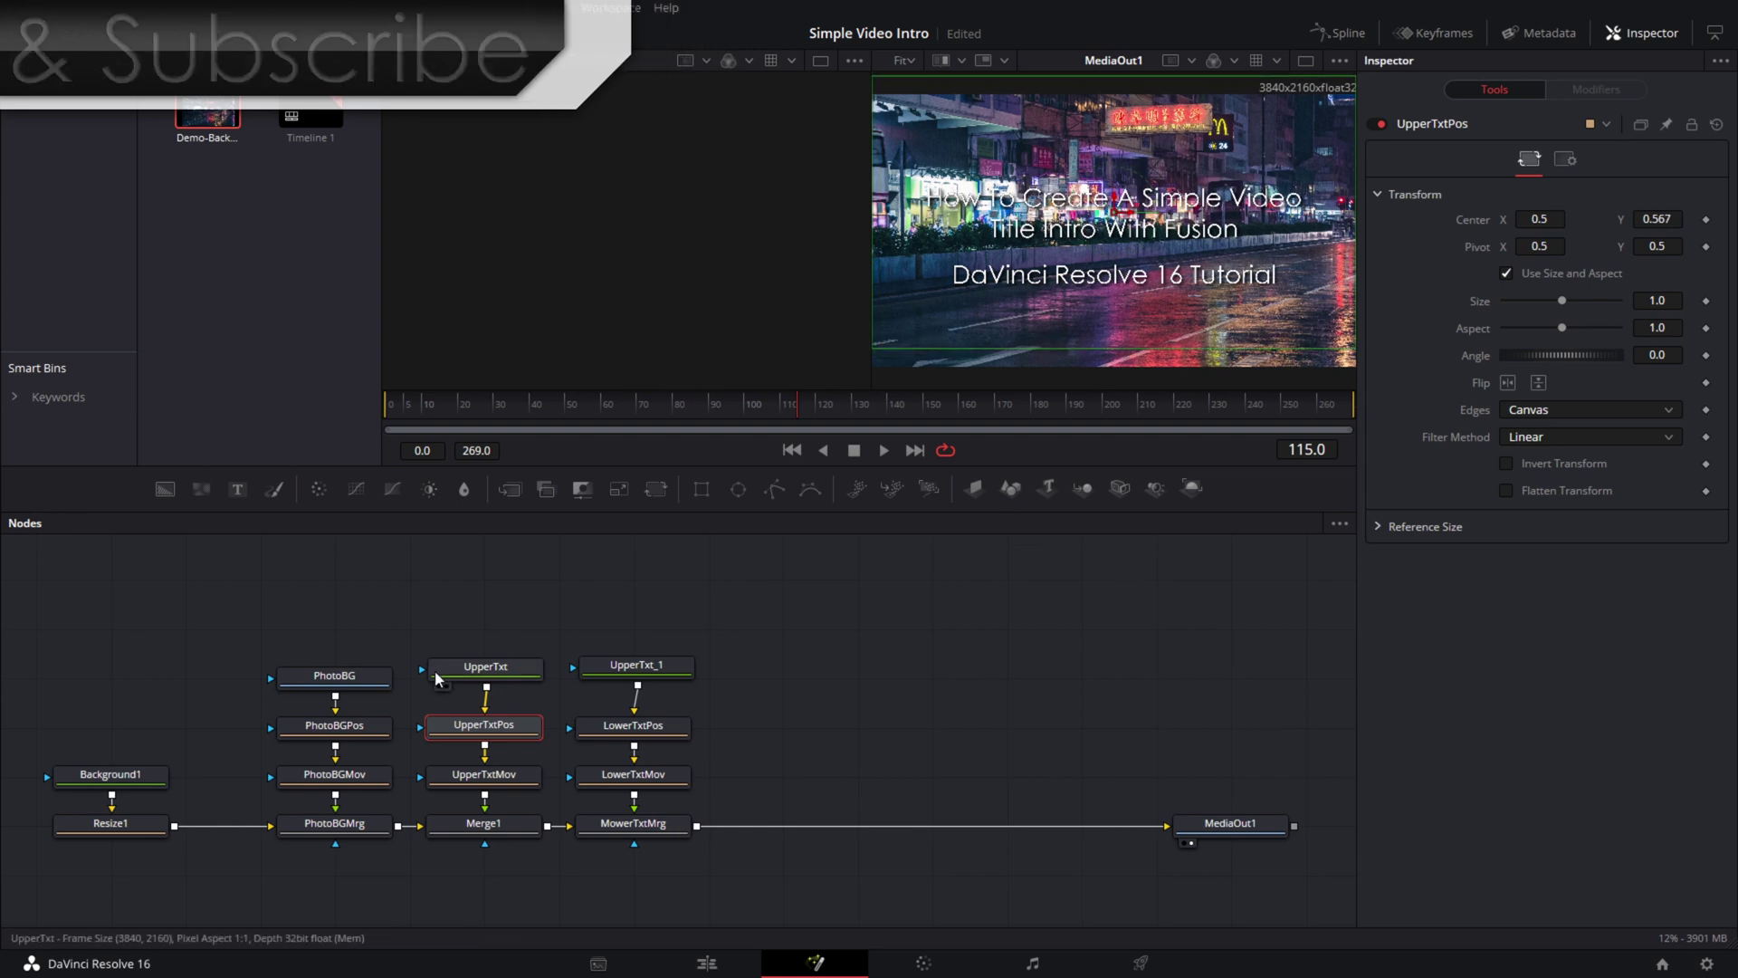
- Rename the text node UpperTxt_1 as LowerTxt and reduce its text size to about 0.059
left_click(633, 667)
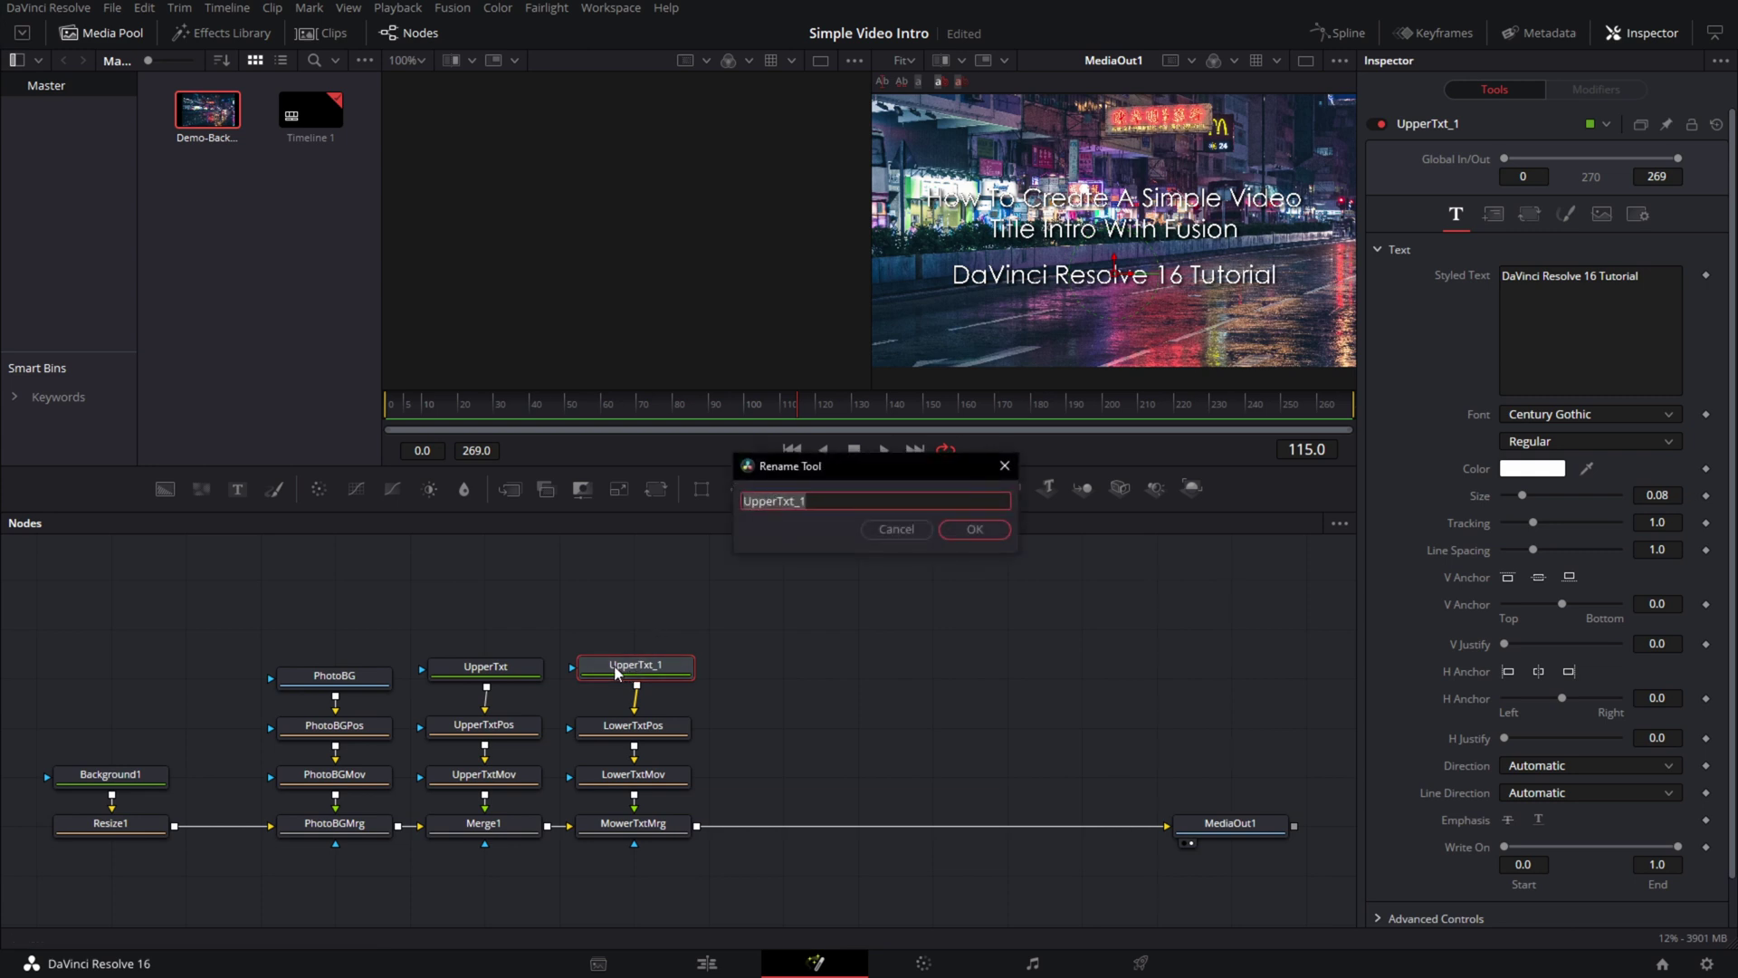
type("Lower")
key("Return")
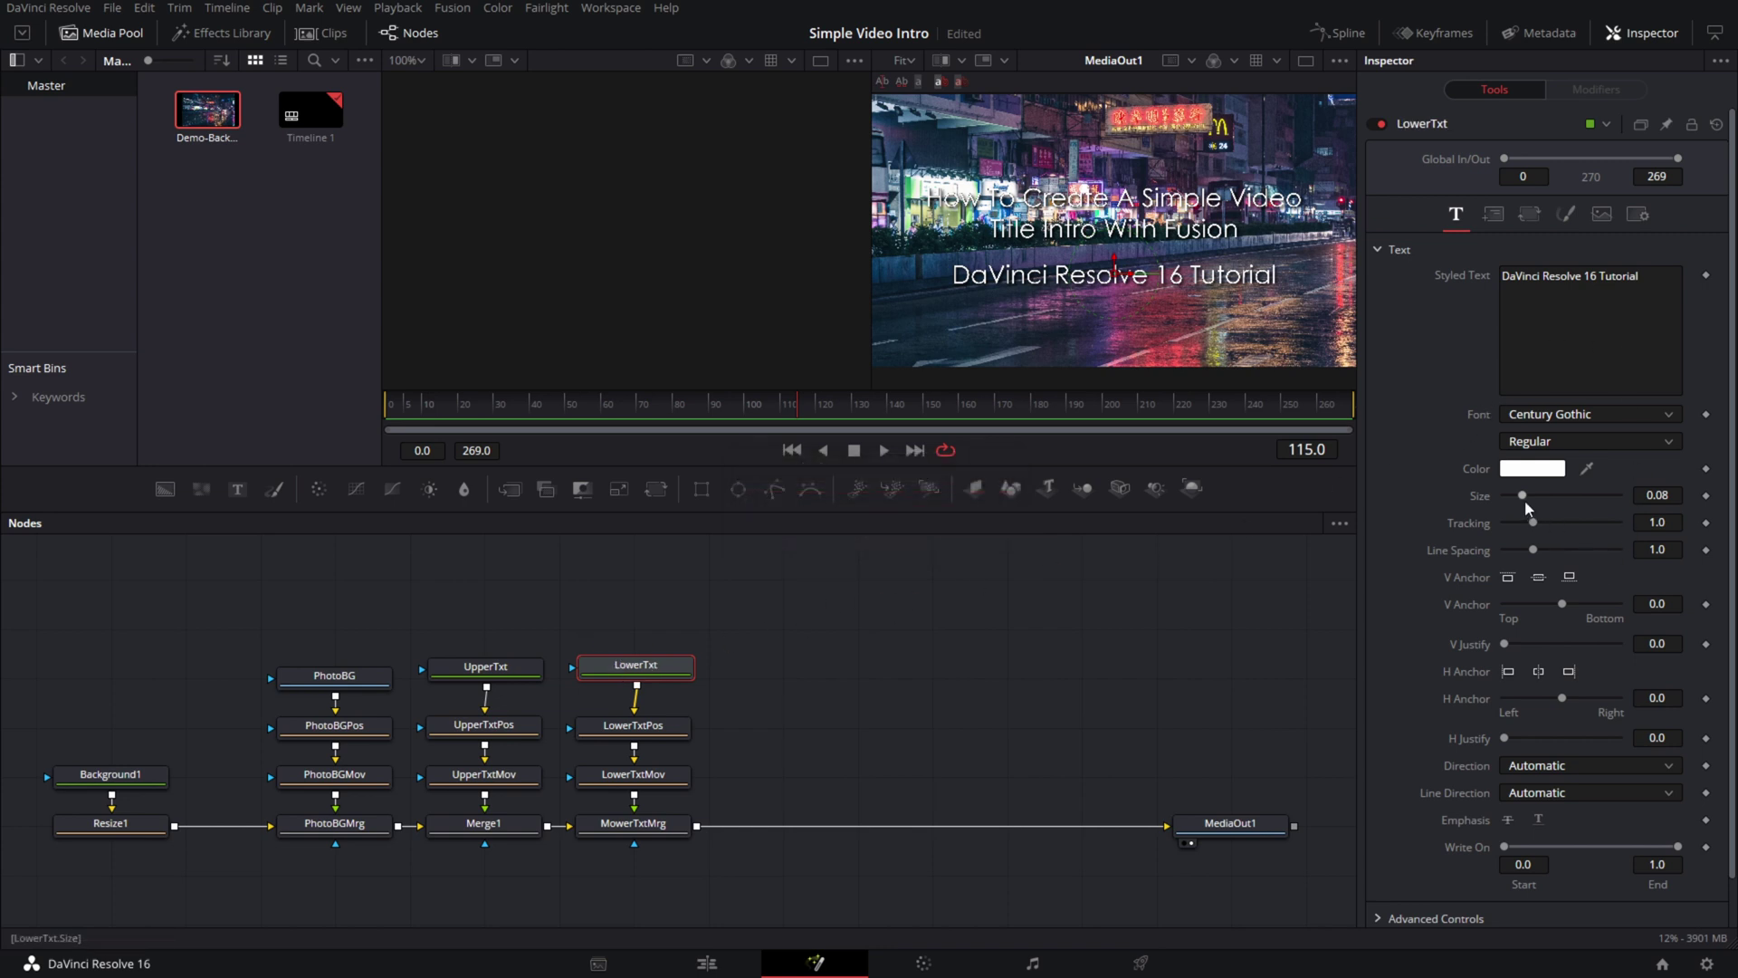
left_click_drag(1524, 503, 1520, 503)
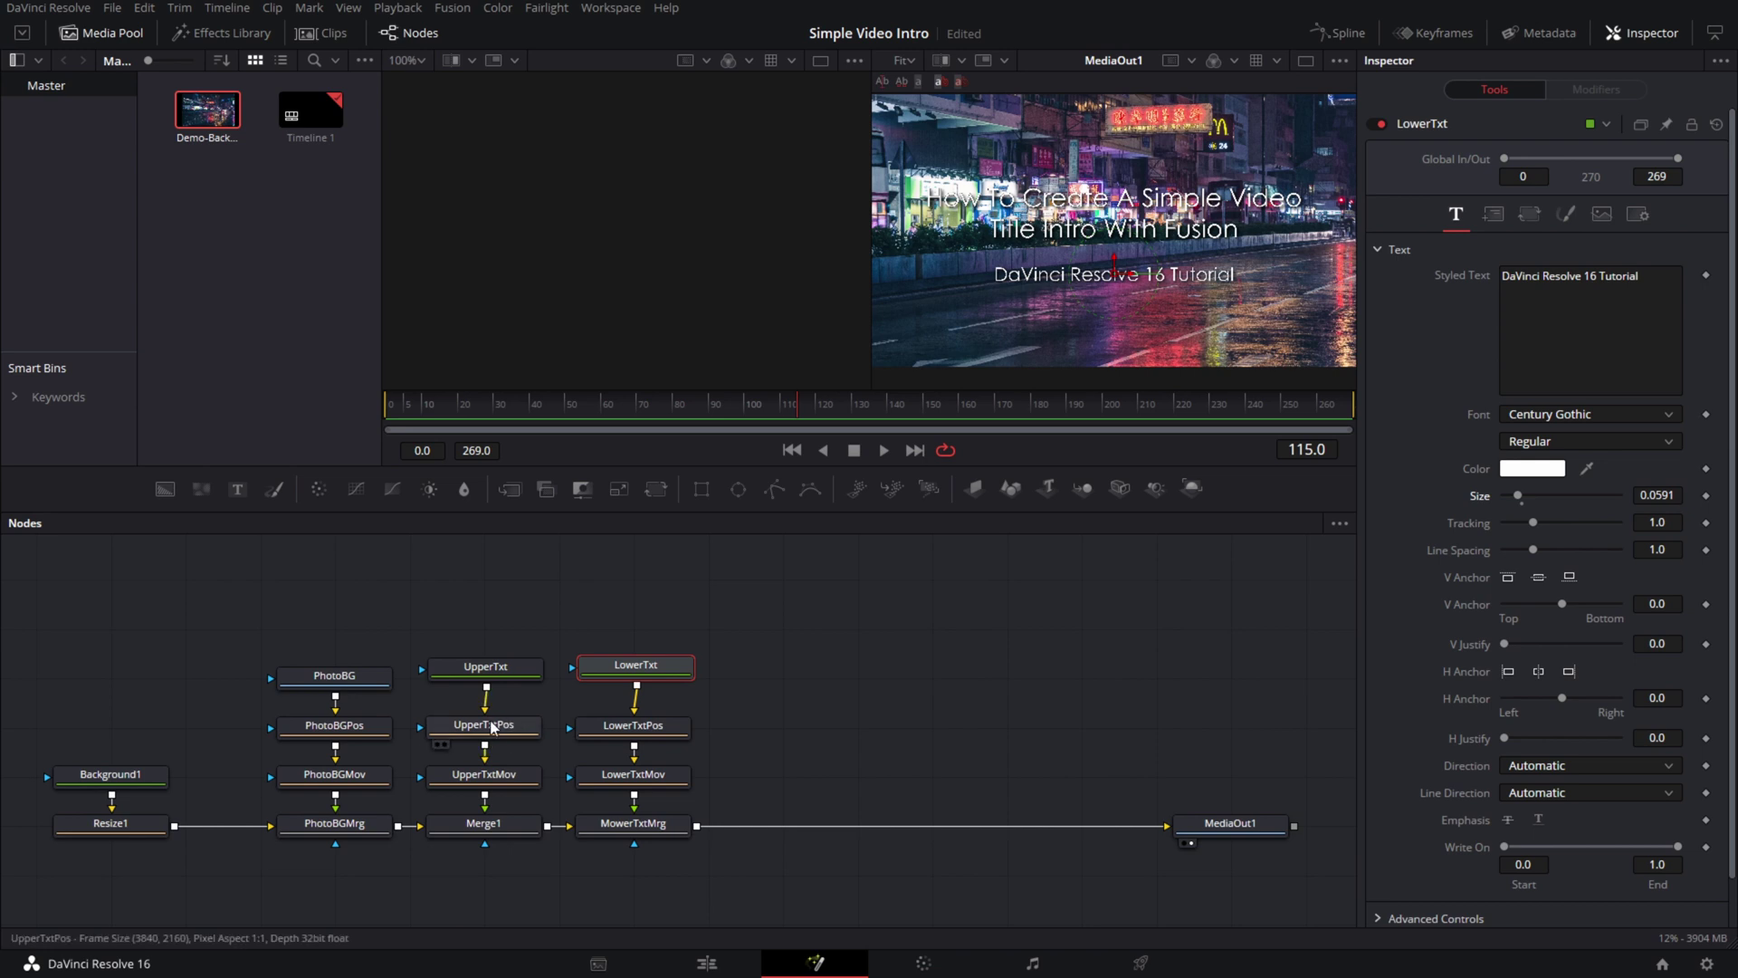
- Set the horizontal anchor of the UpperTxt title text to left
left_click(494, 668)
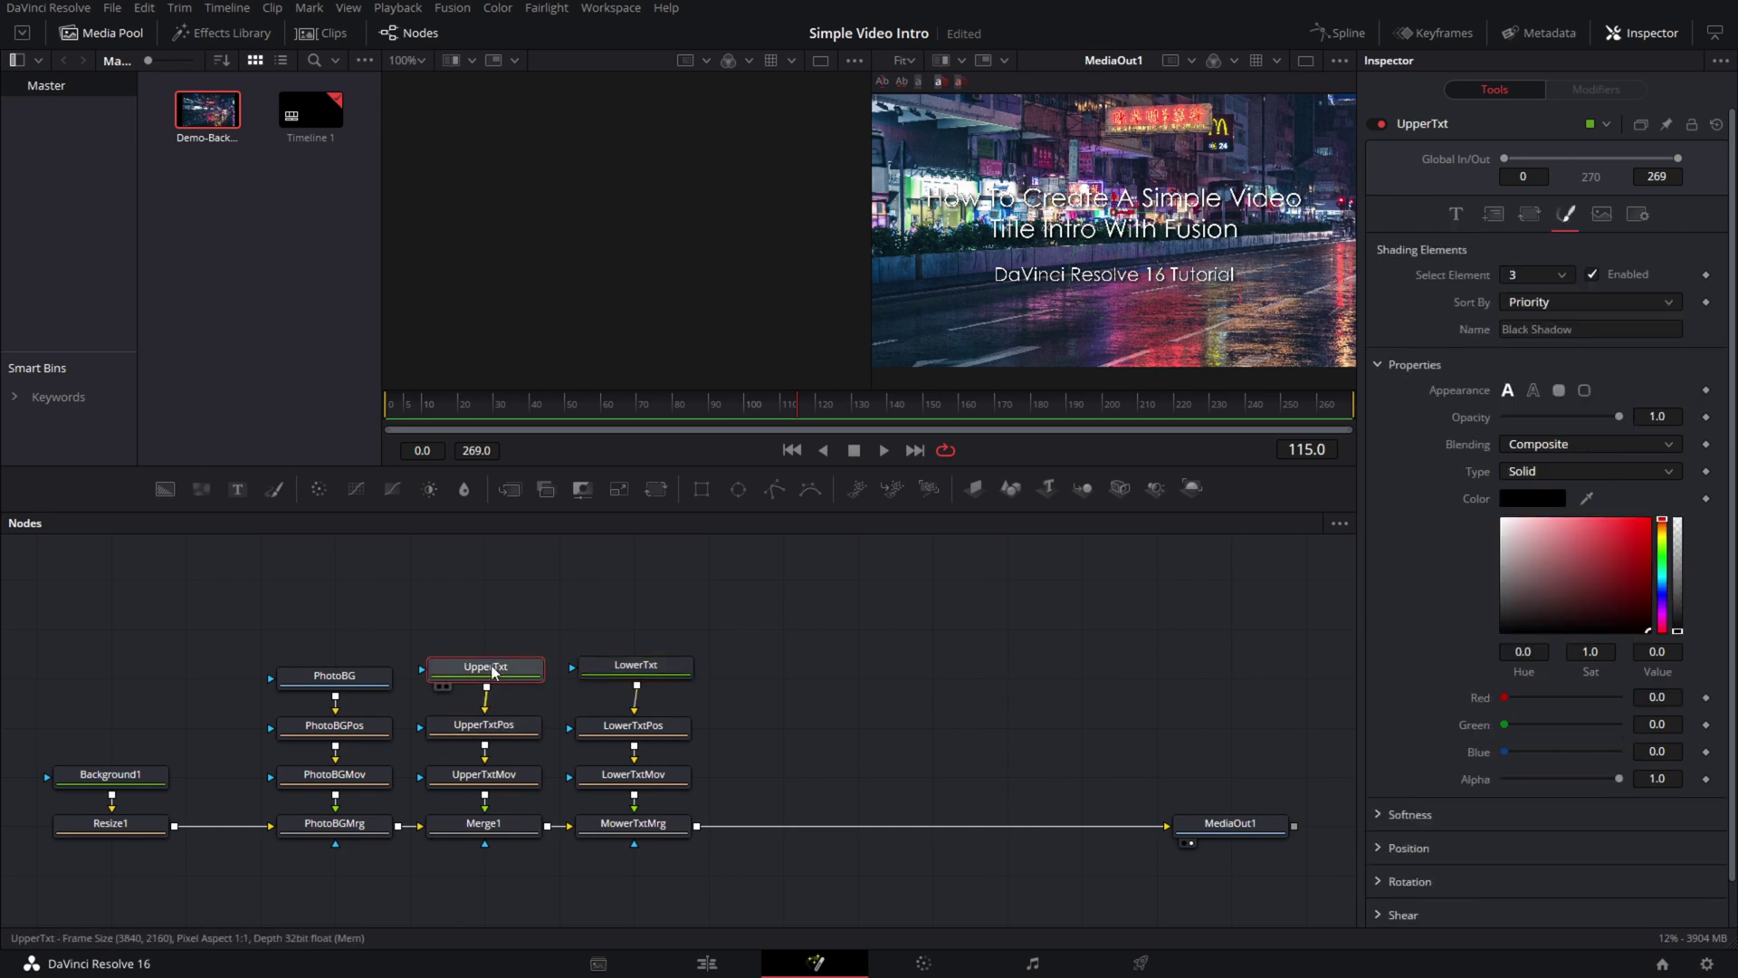
scroll(1404, 619, "down", 1)
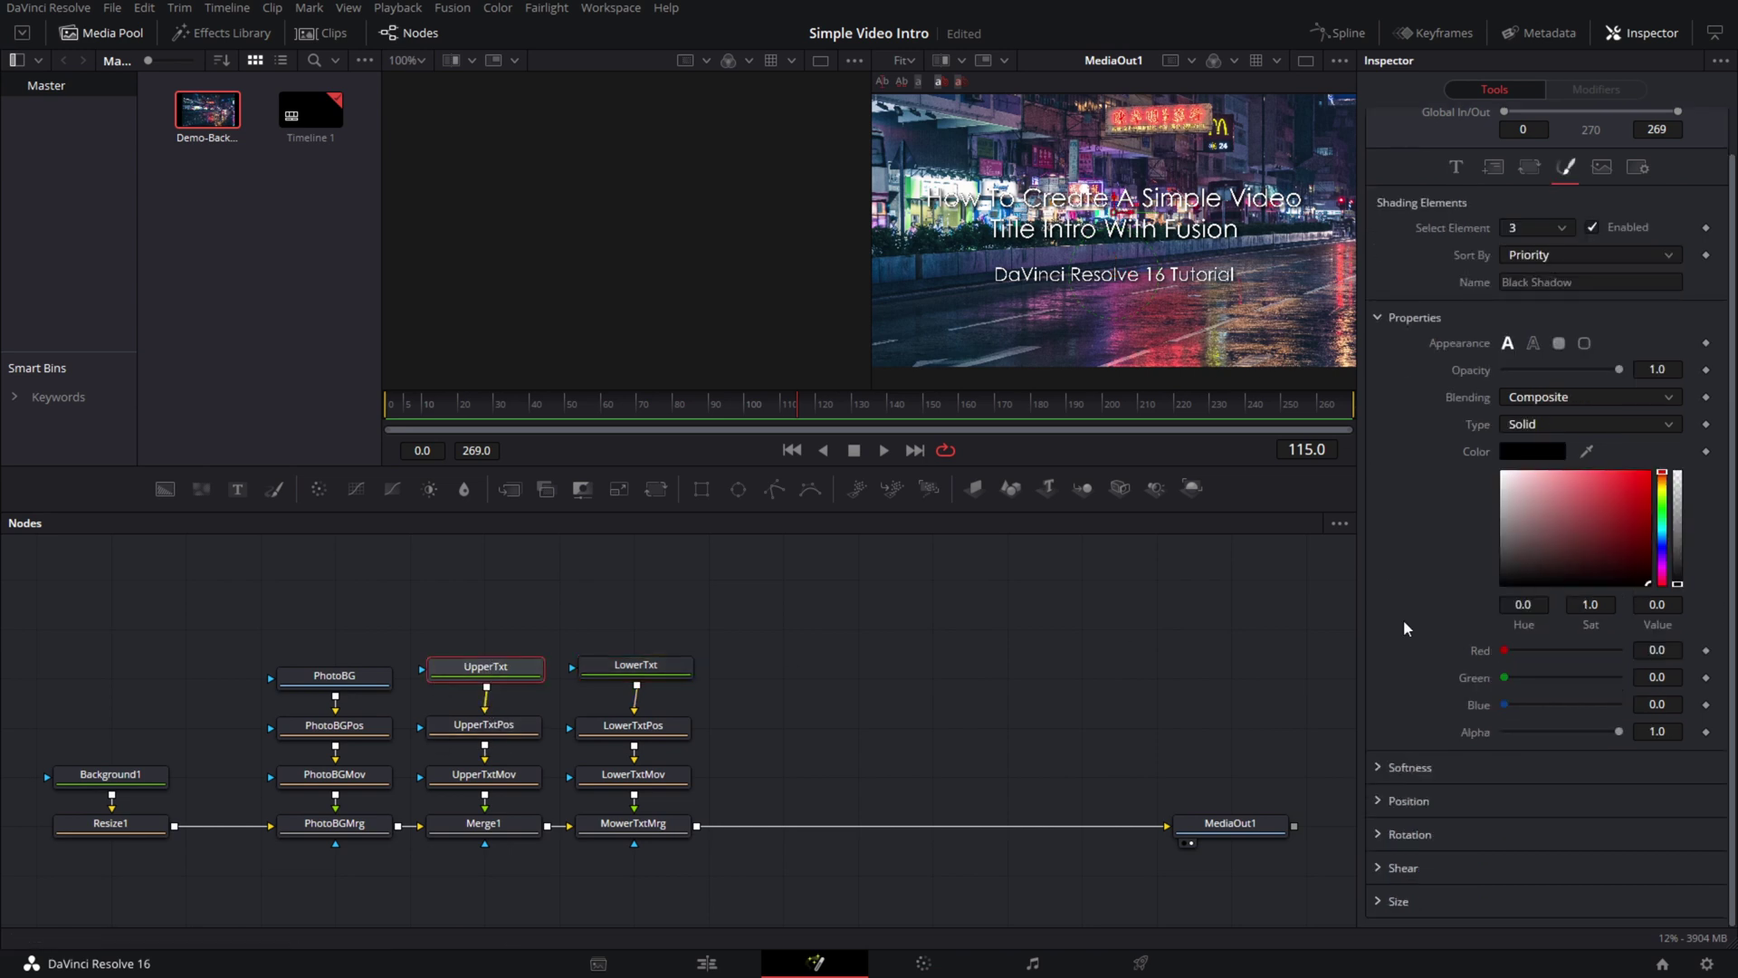
left_click(1378, 800)
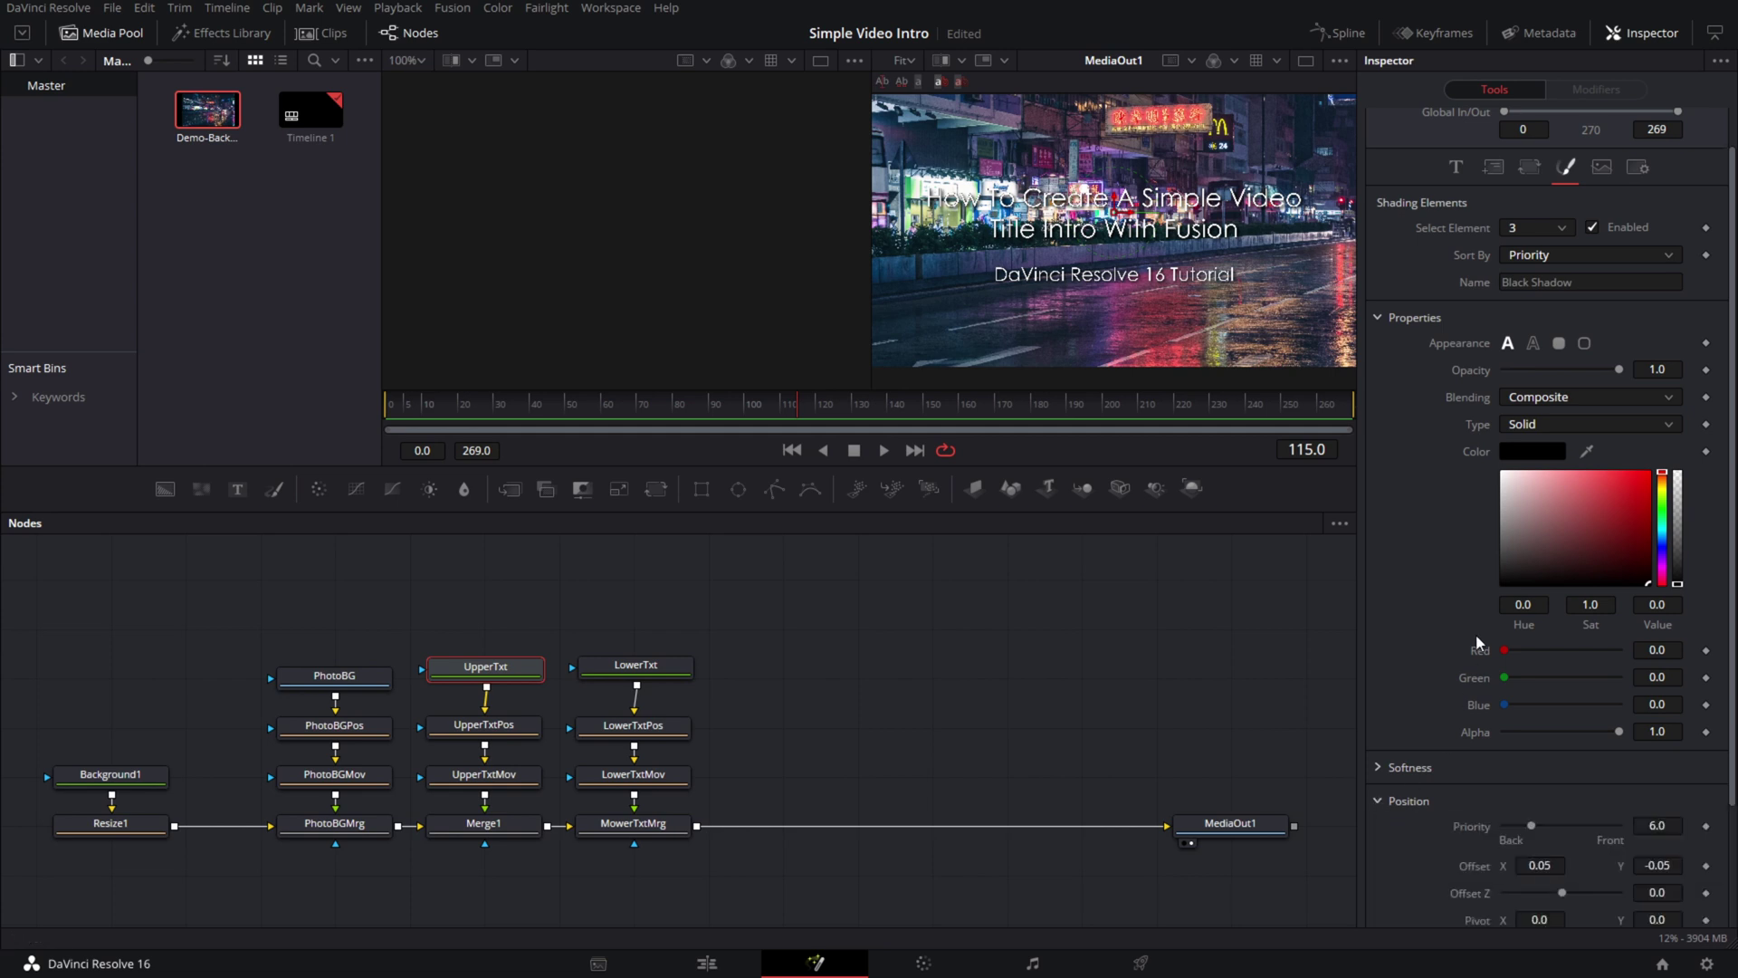
left_click(1458, 167)
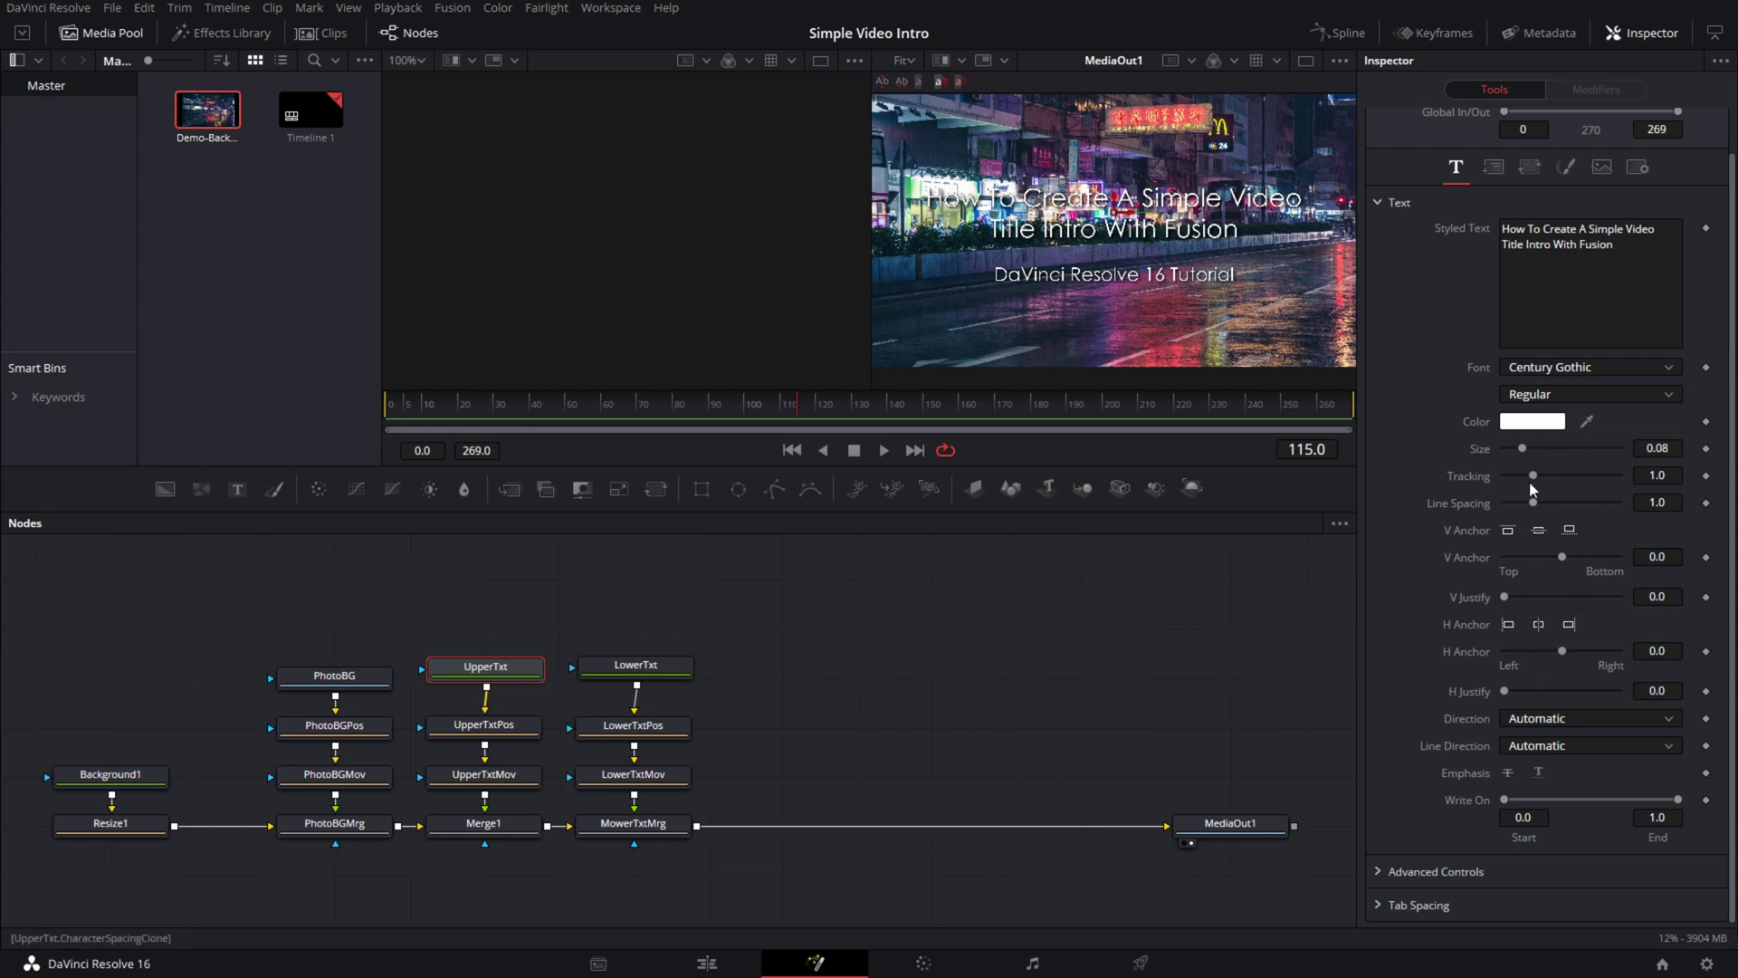
scroll(1487, 691, "down", 1)
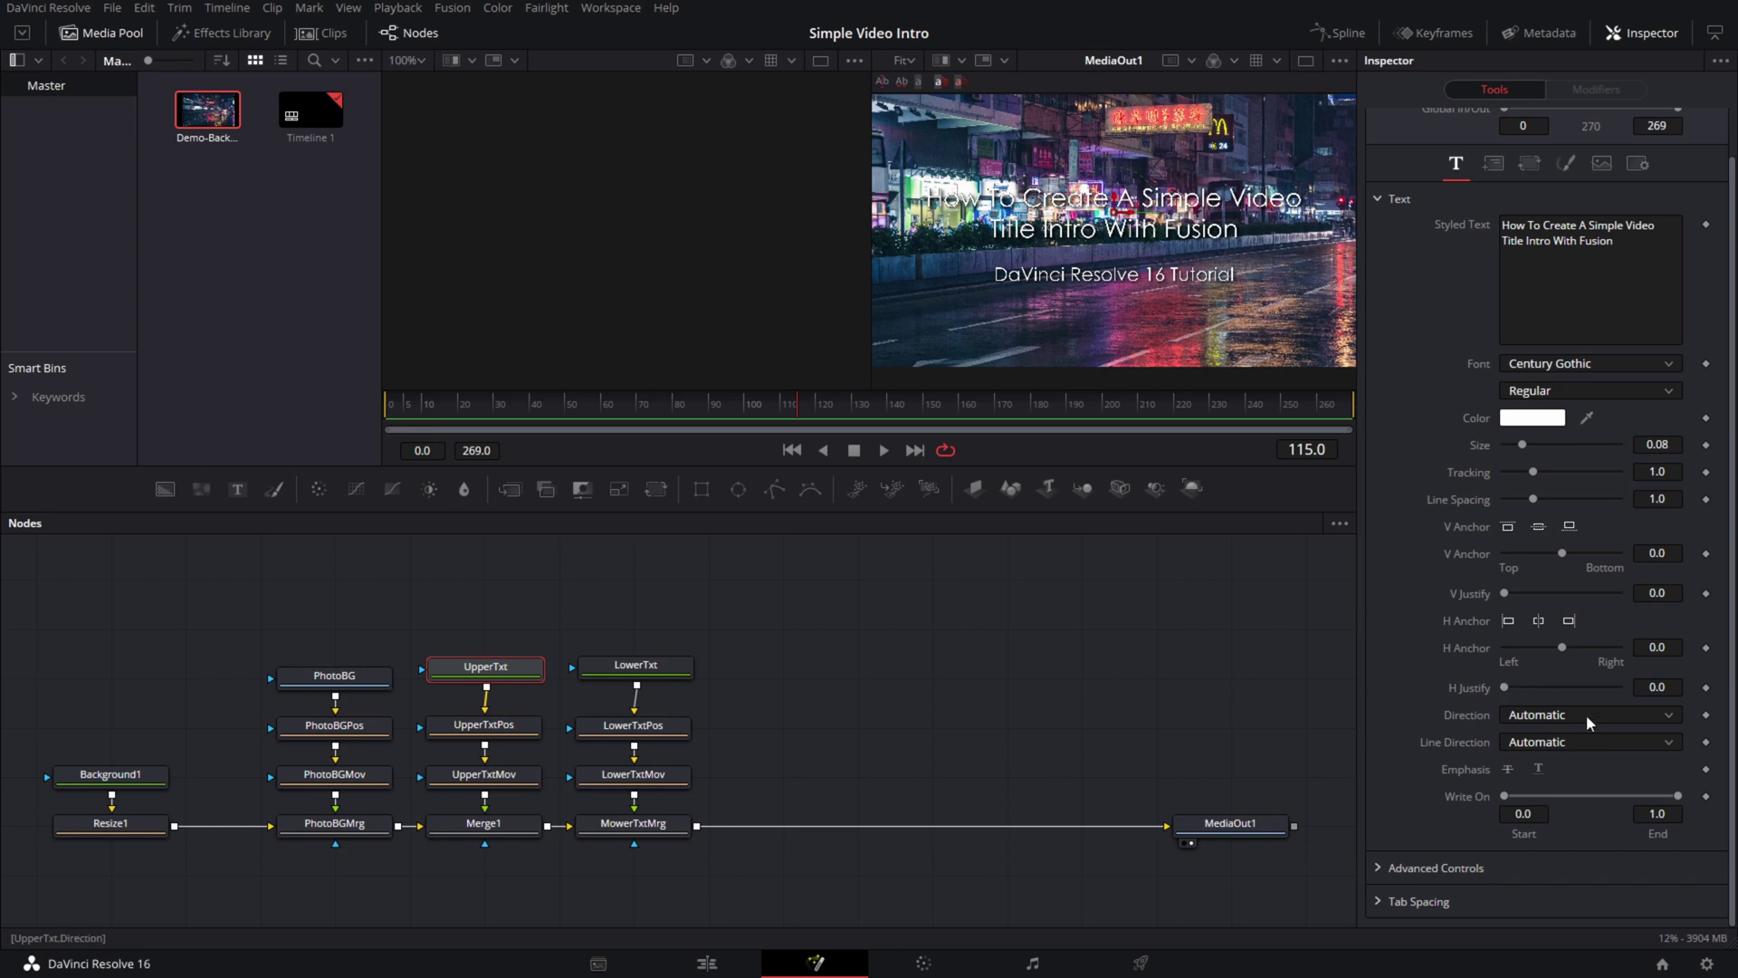
left_click(1509, 621)
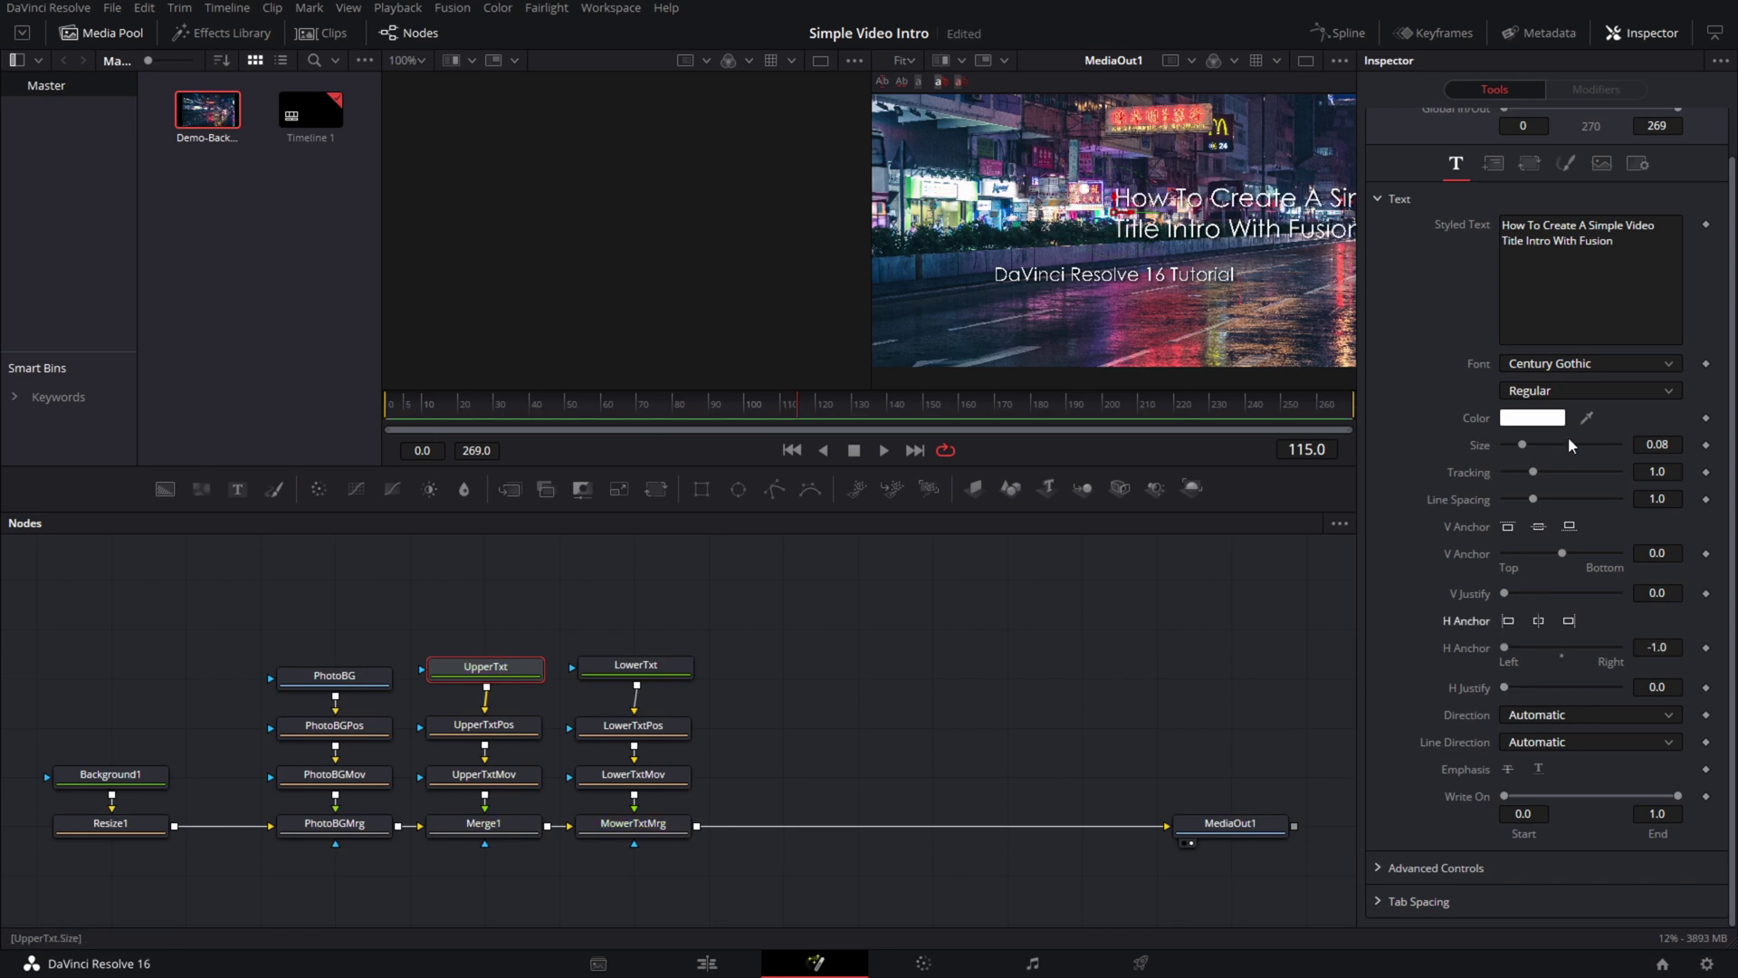
- Reposition the upper title with UpperTxtPos, setting its Center to about X 0.103 and Y 0.631
left_click(471, 727)
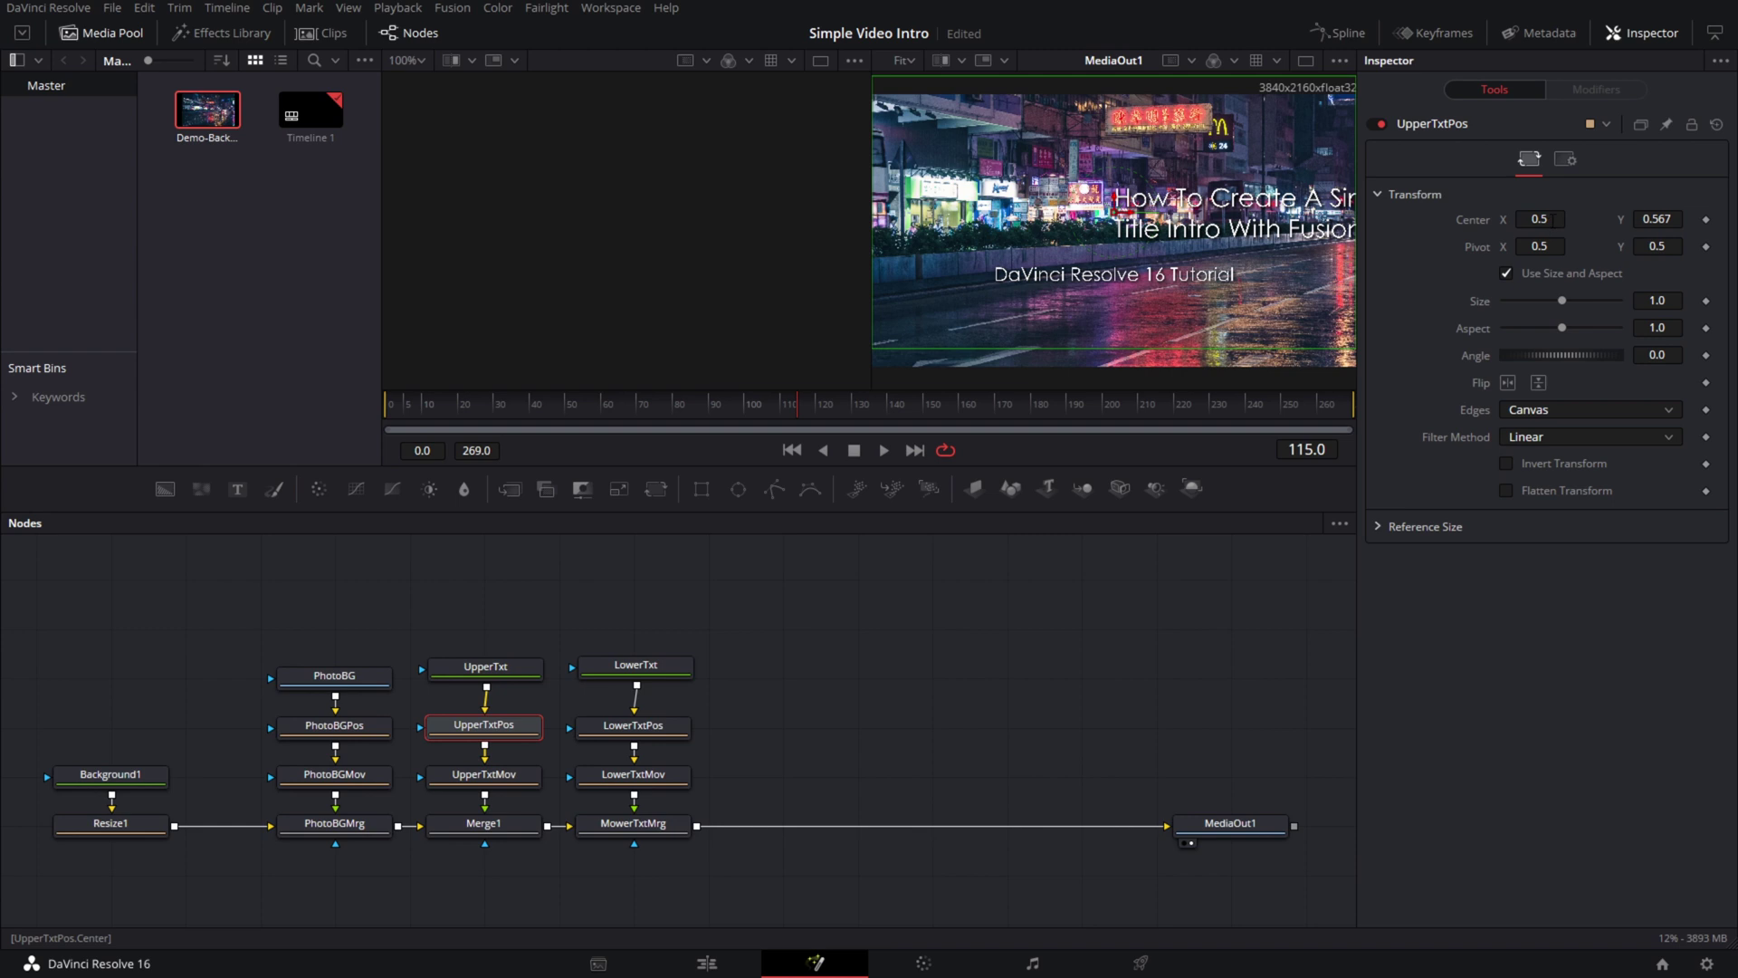
left_click_drag(1539, 219, 1188, 209)
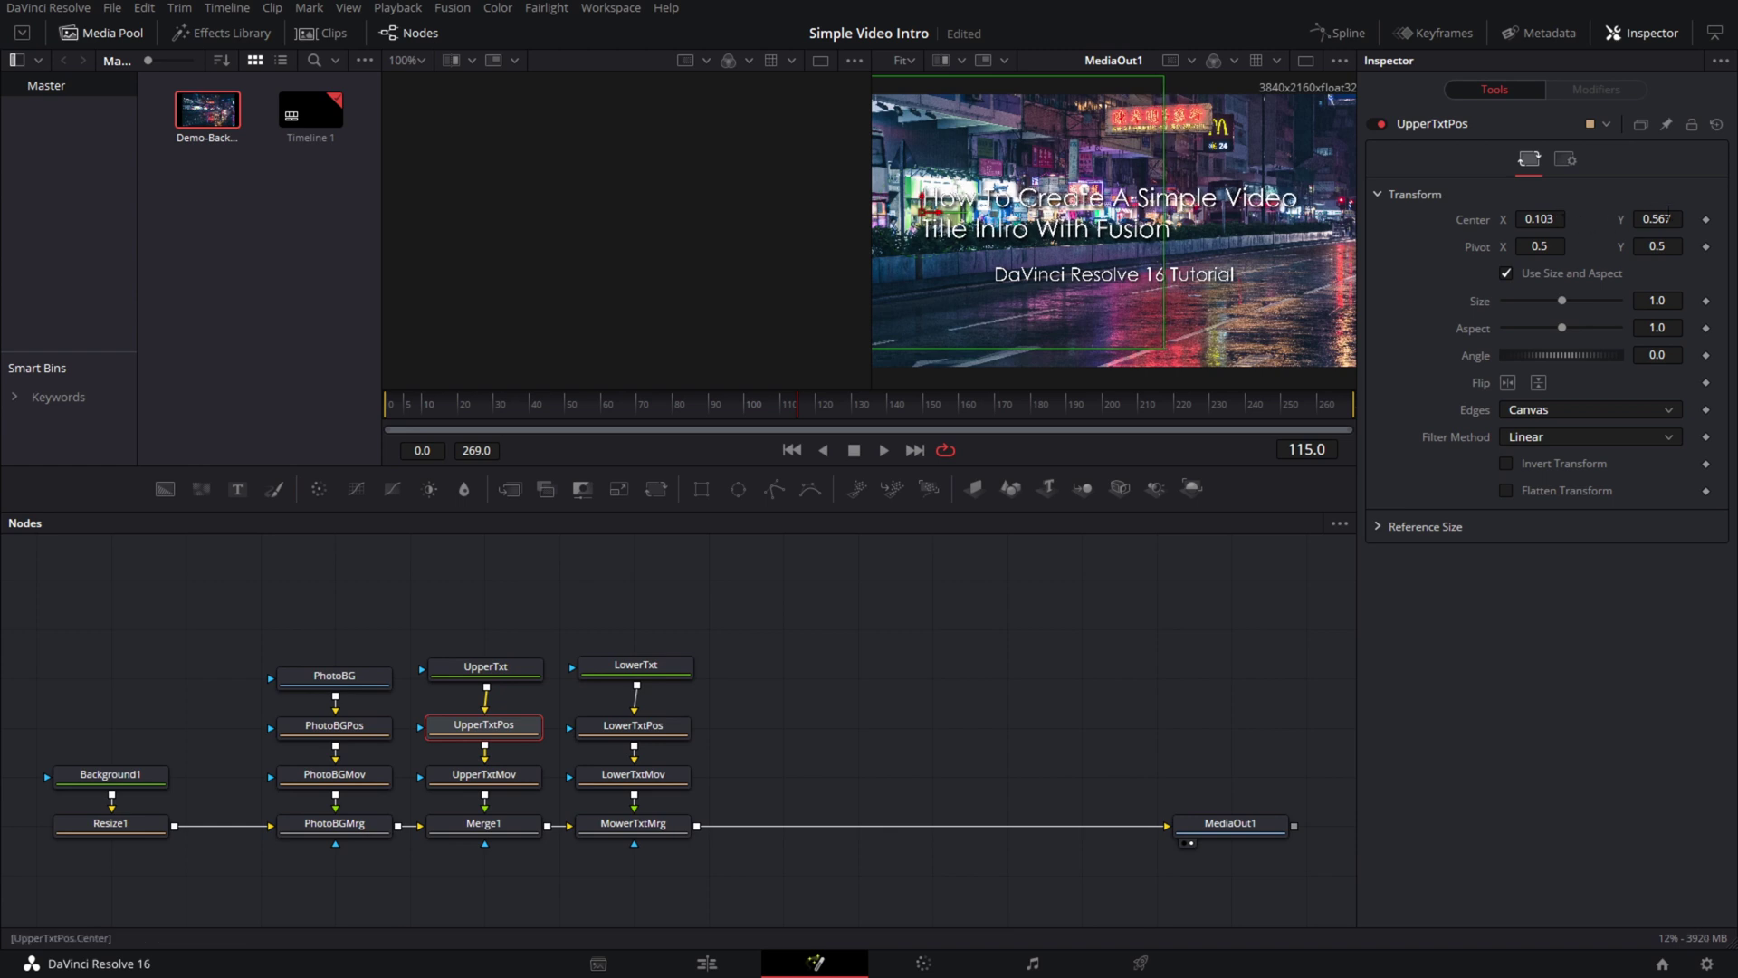
left_click_drag(1668, 213, 1707, 213)
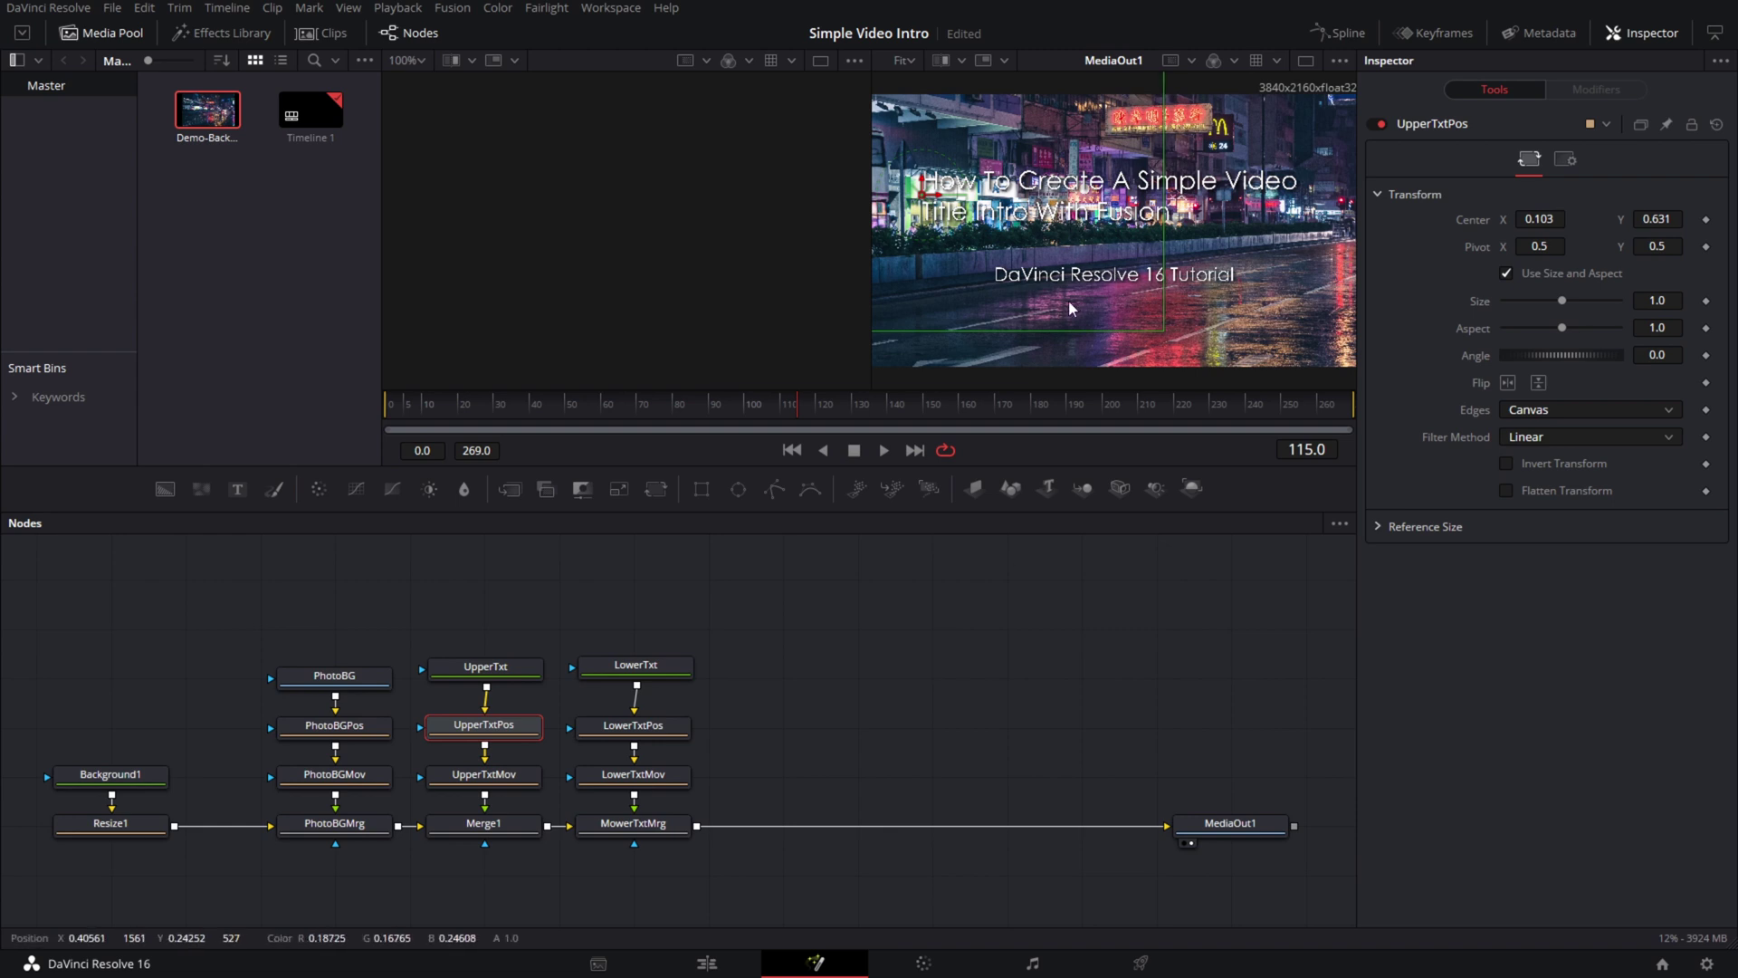
- Reposition the lower title with LowerTxtPos, setting its Center to about X 0.627 and Y 0.357
left_click(631, 725)
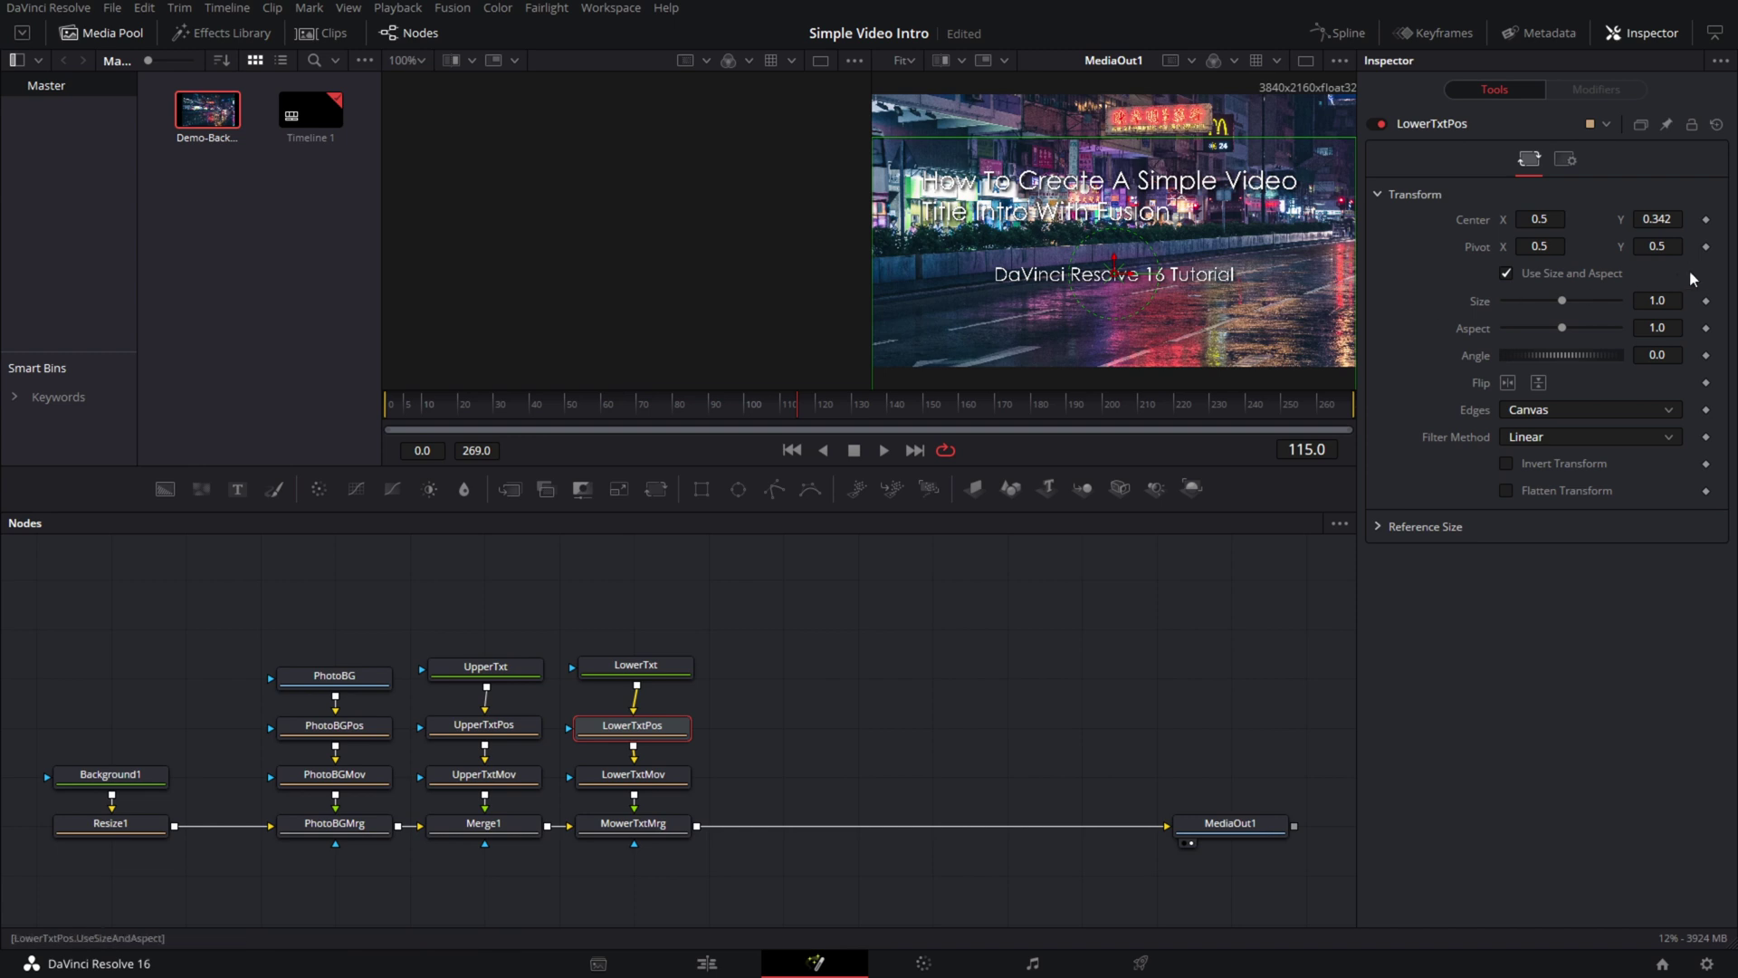
left_click_drag(1655, 211, 1673, 211)
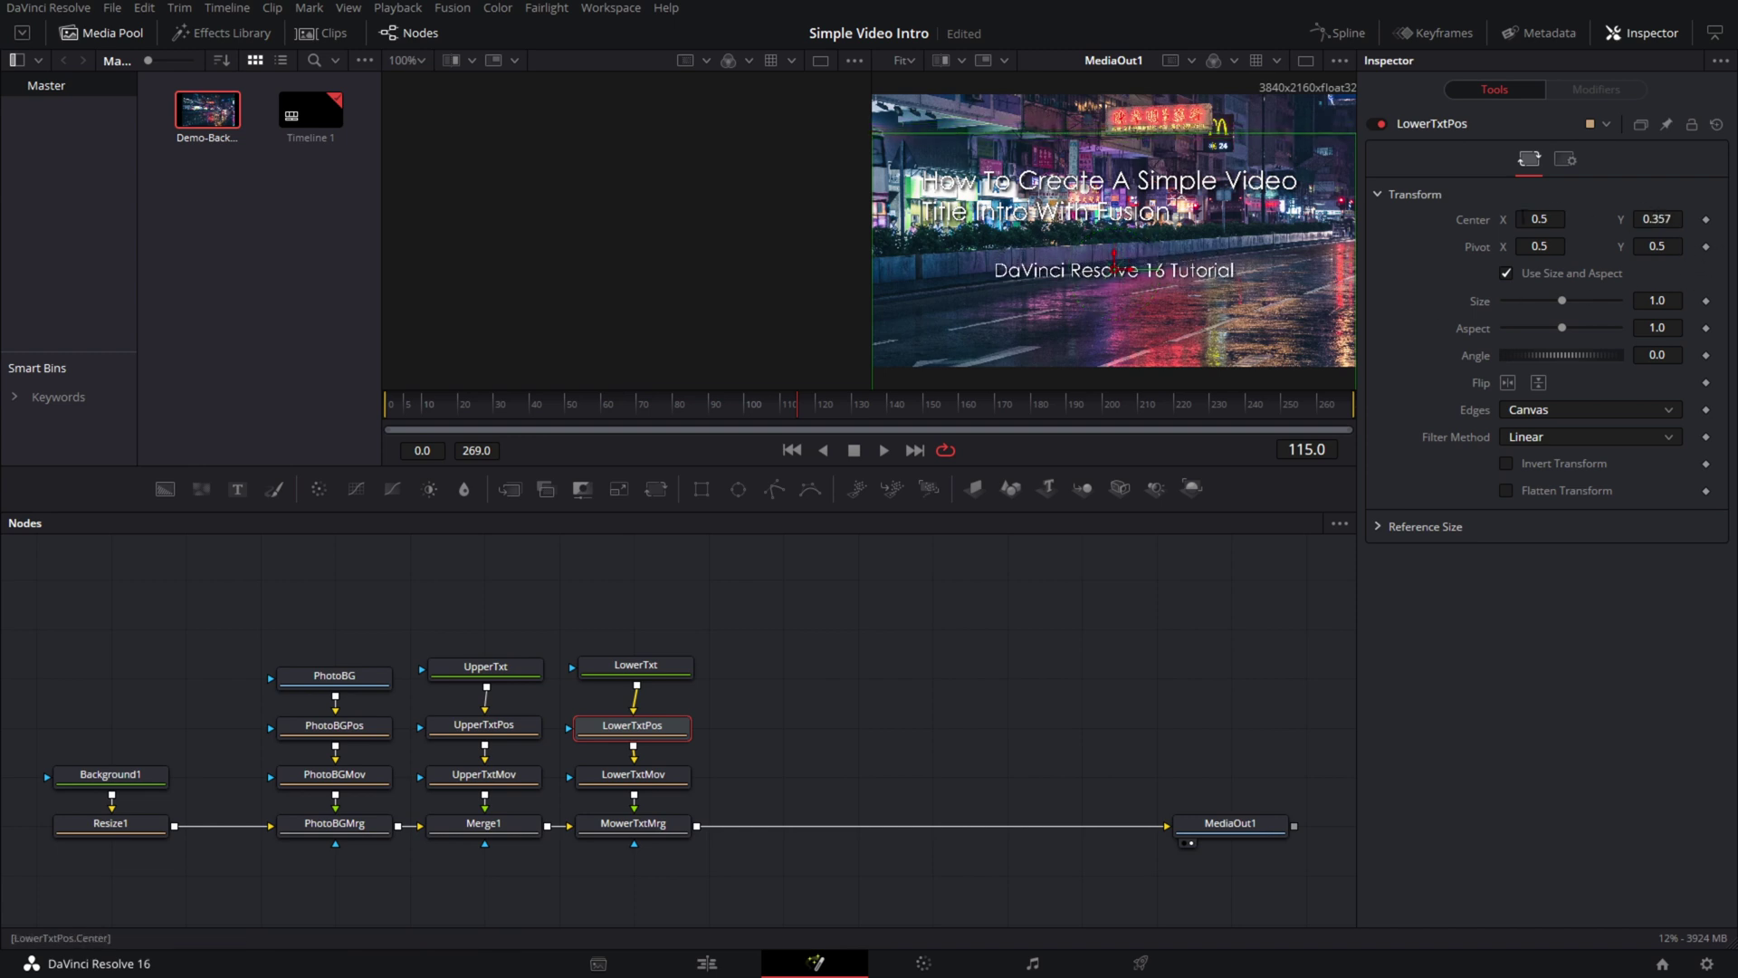
left_click_drag(1539, 219, 1562, 219)
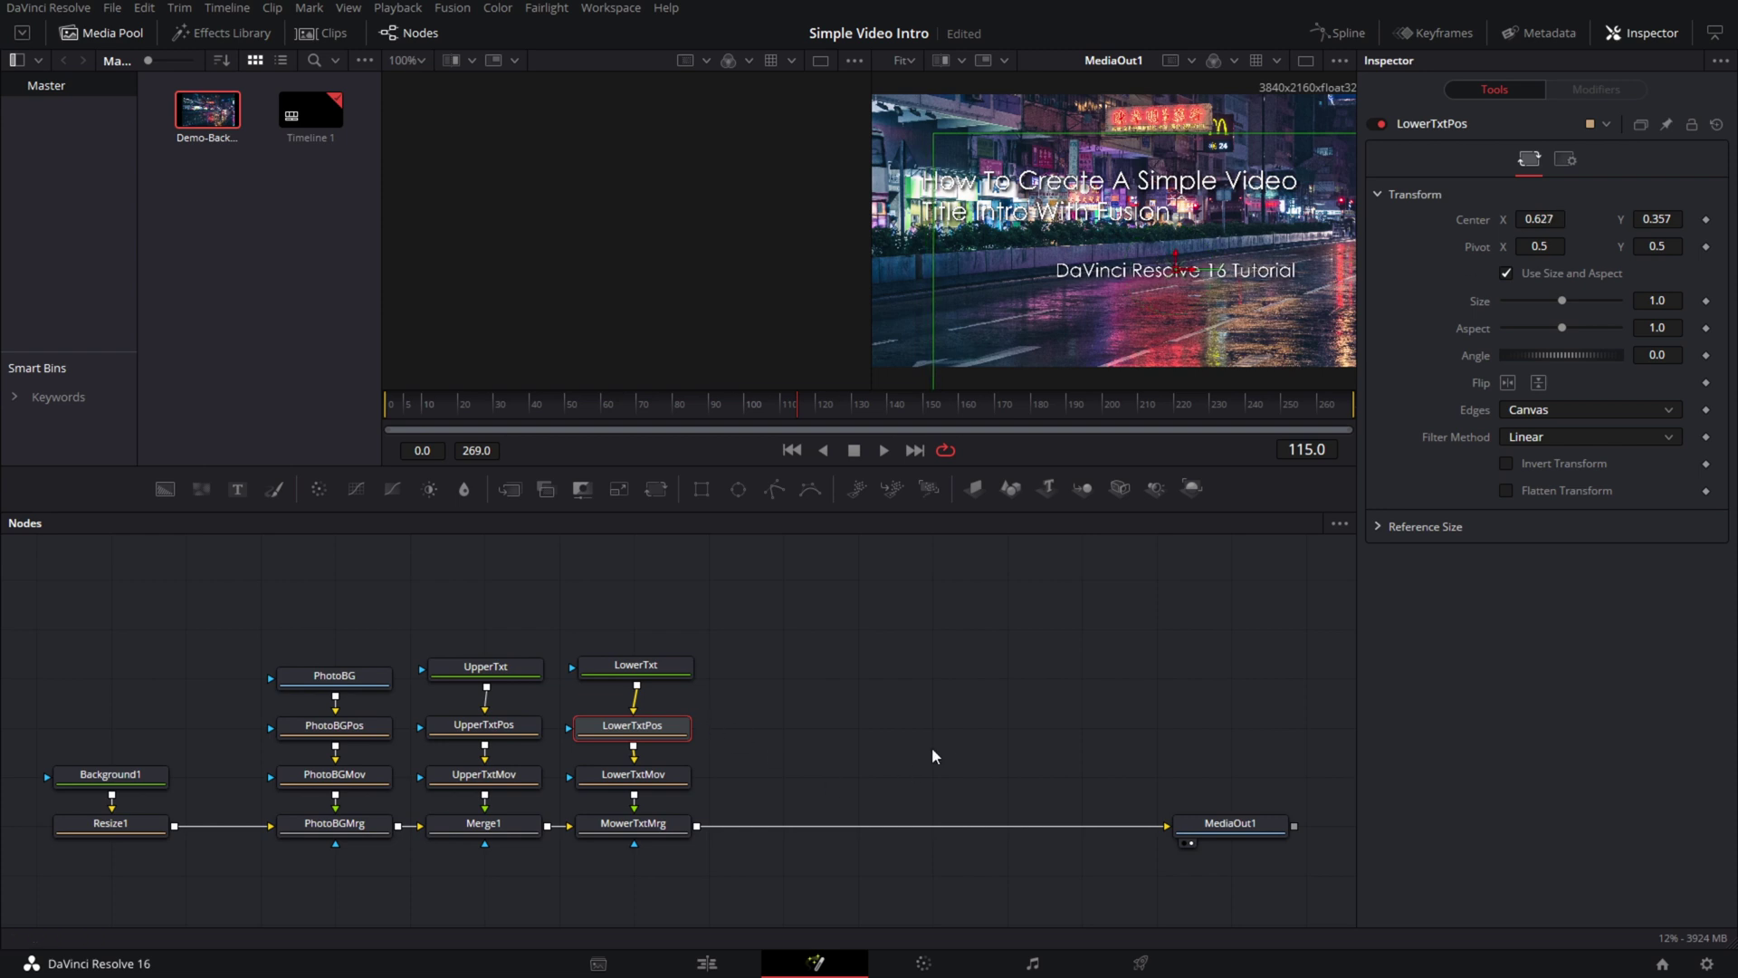
left_click(931, 686)
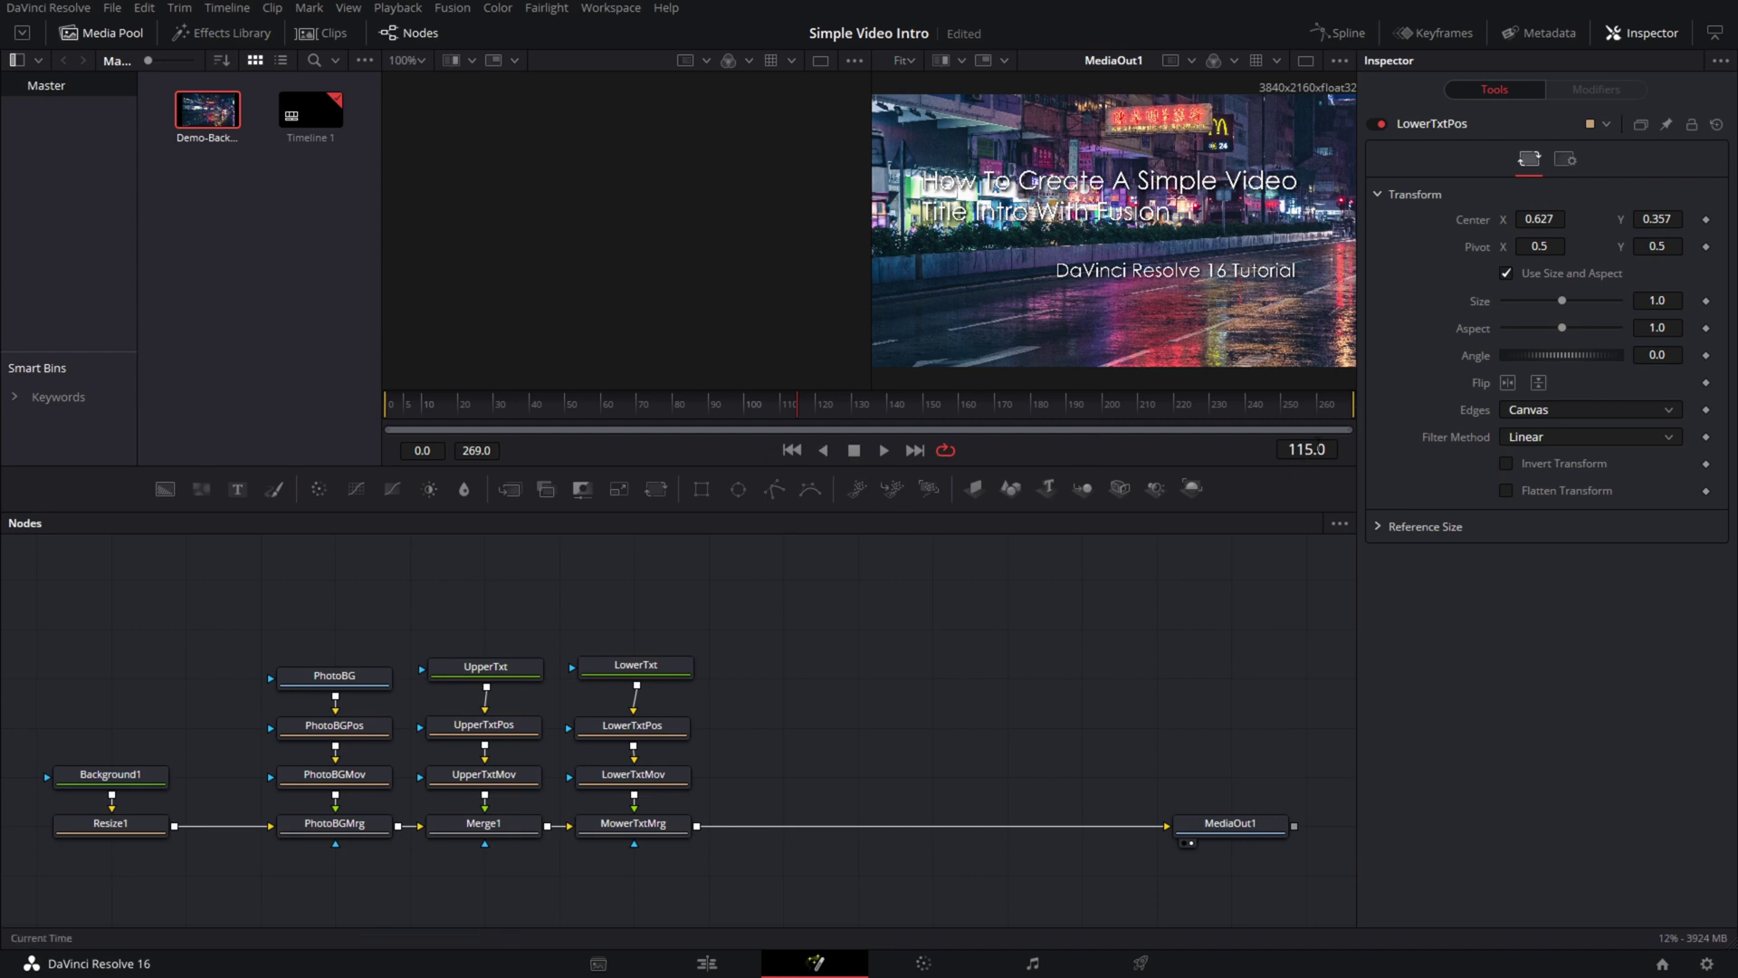
- Add a Center keyframe to UpperTxtMov at frame 0
left_click_drag(1267, 447, 1144, 450)
left_click(792, 450)
left_click(476, 784)
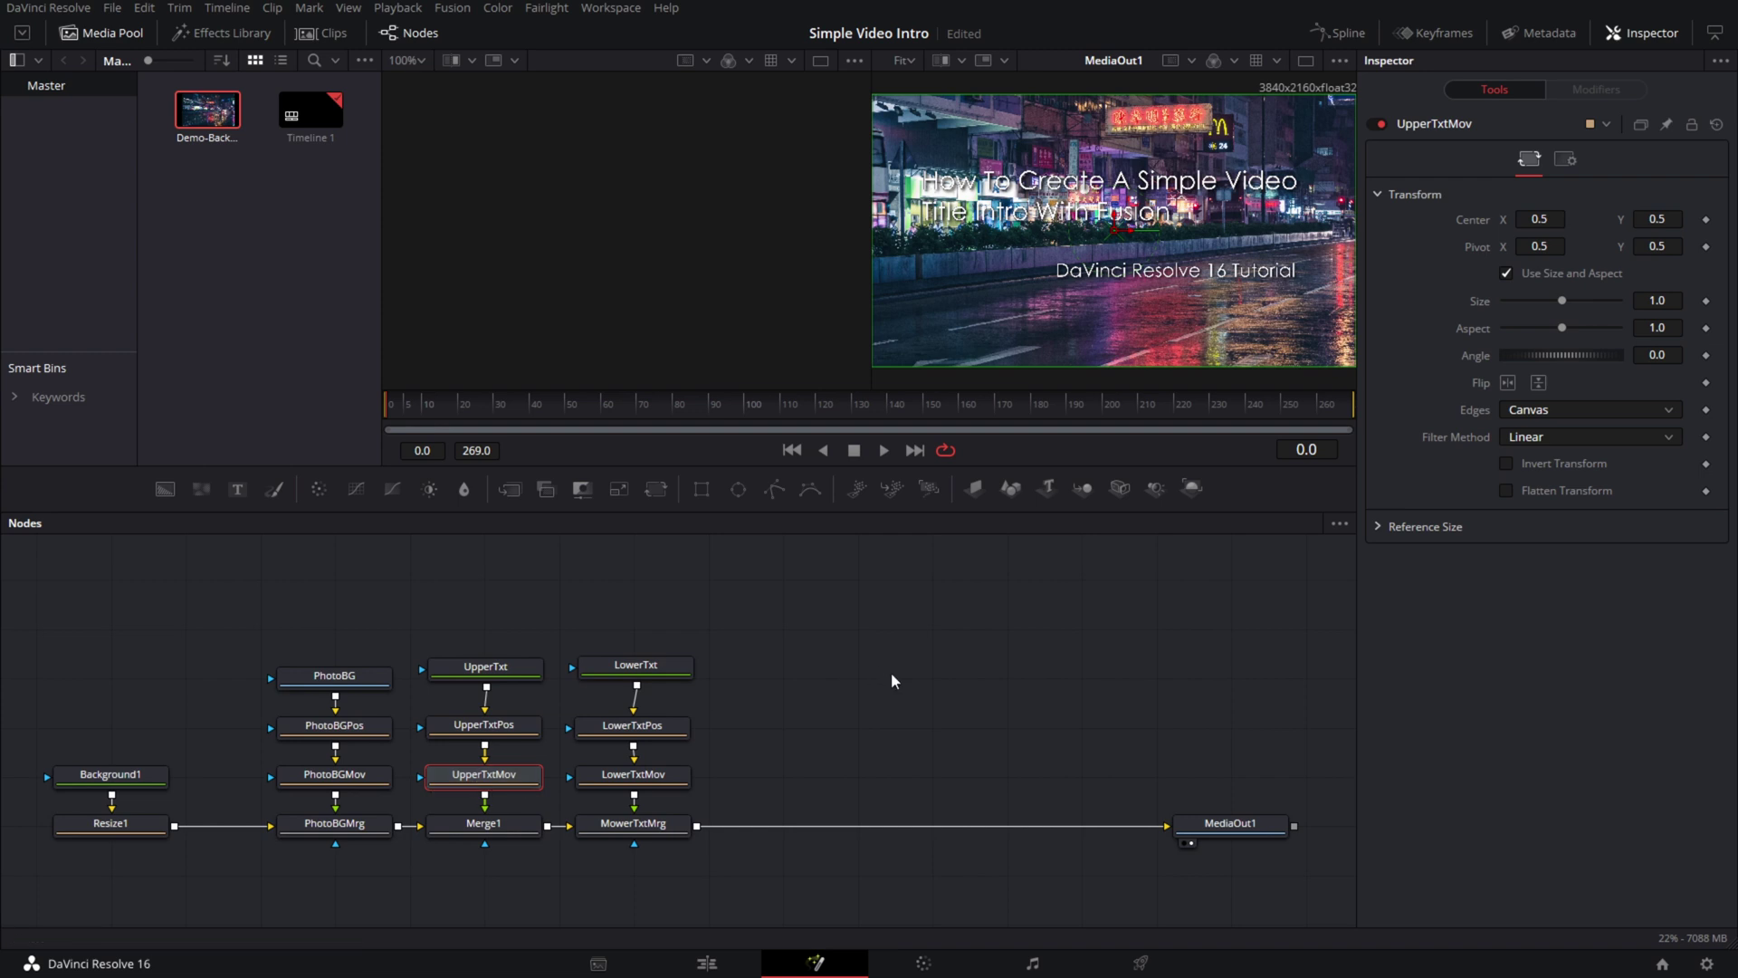
left_click(1707, 223)
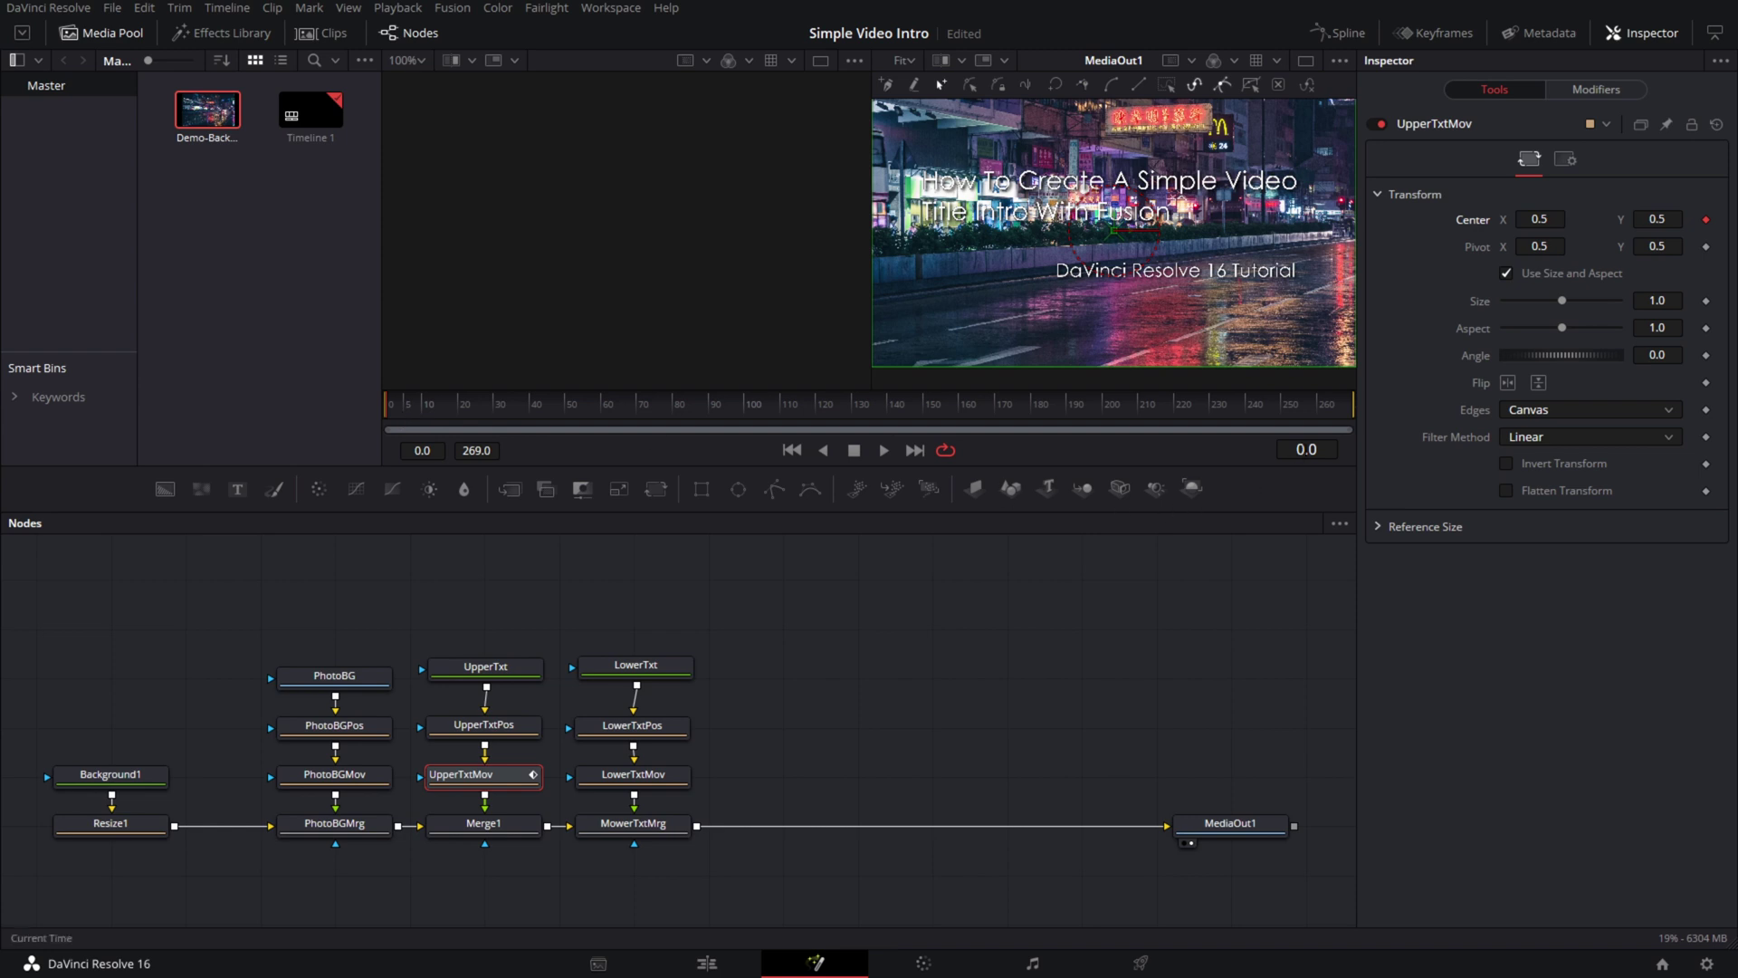
- Animate UpperTxtMov sideways with Center X at about 0.563 on frame 269 and about 0.462 on frame 0
left_click(915, 450)
left_click_drag(1539, 219, 1593, 219)
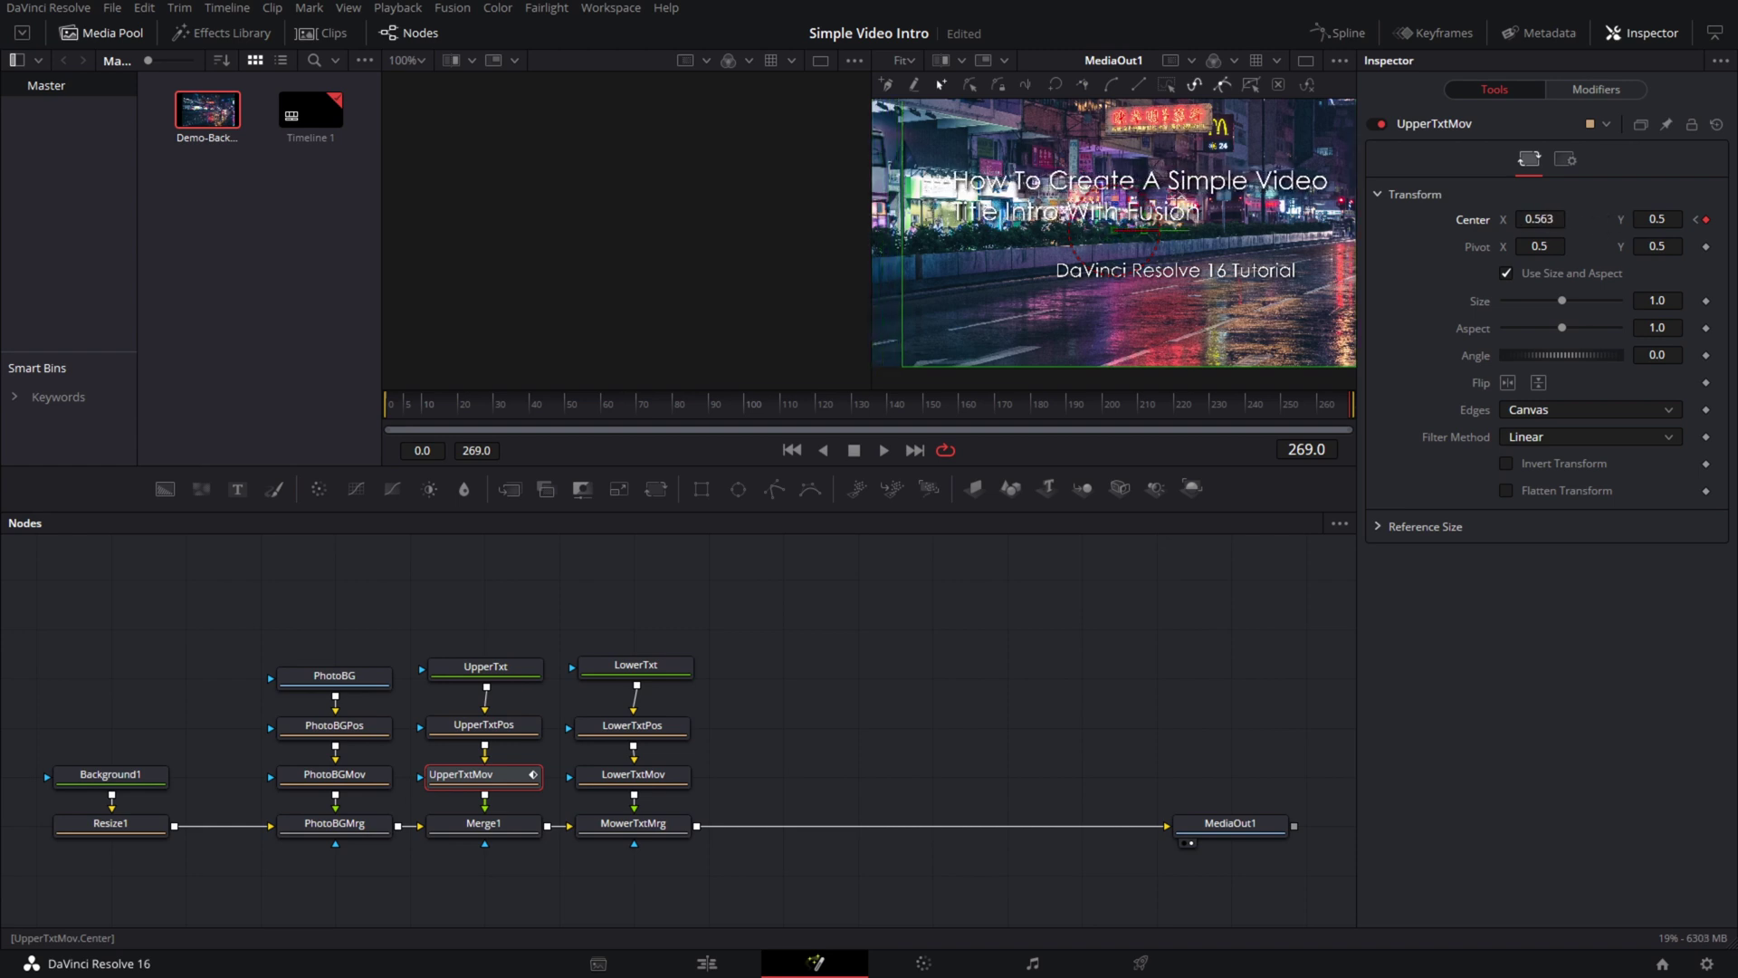
left_click(1695, 220)
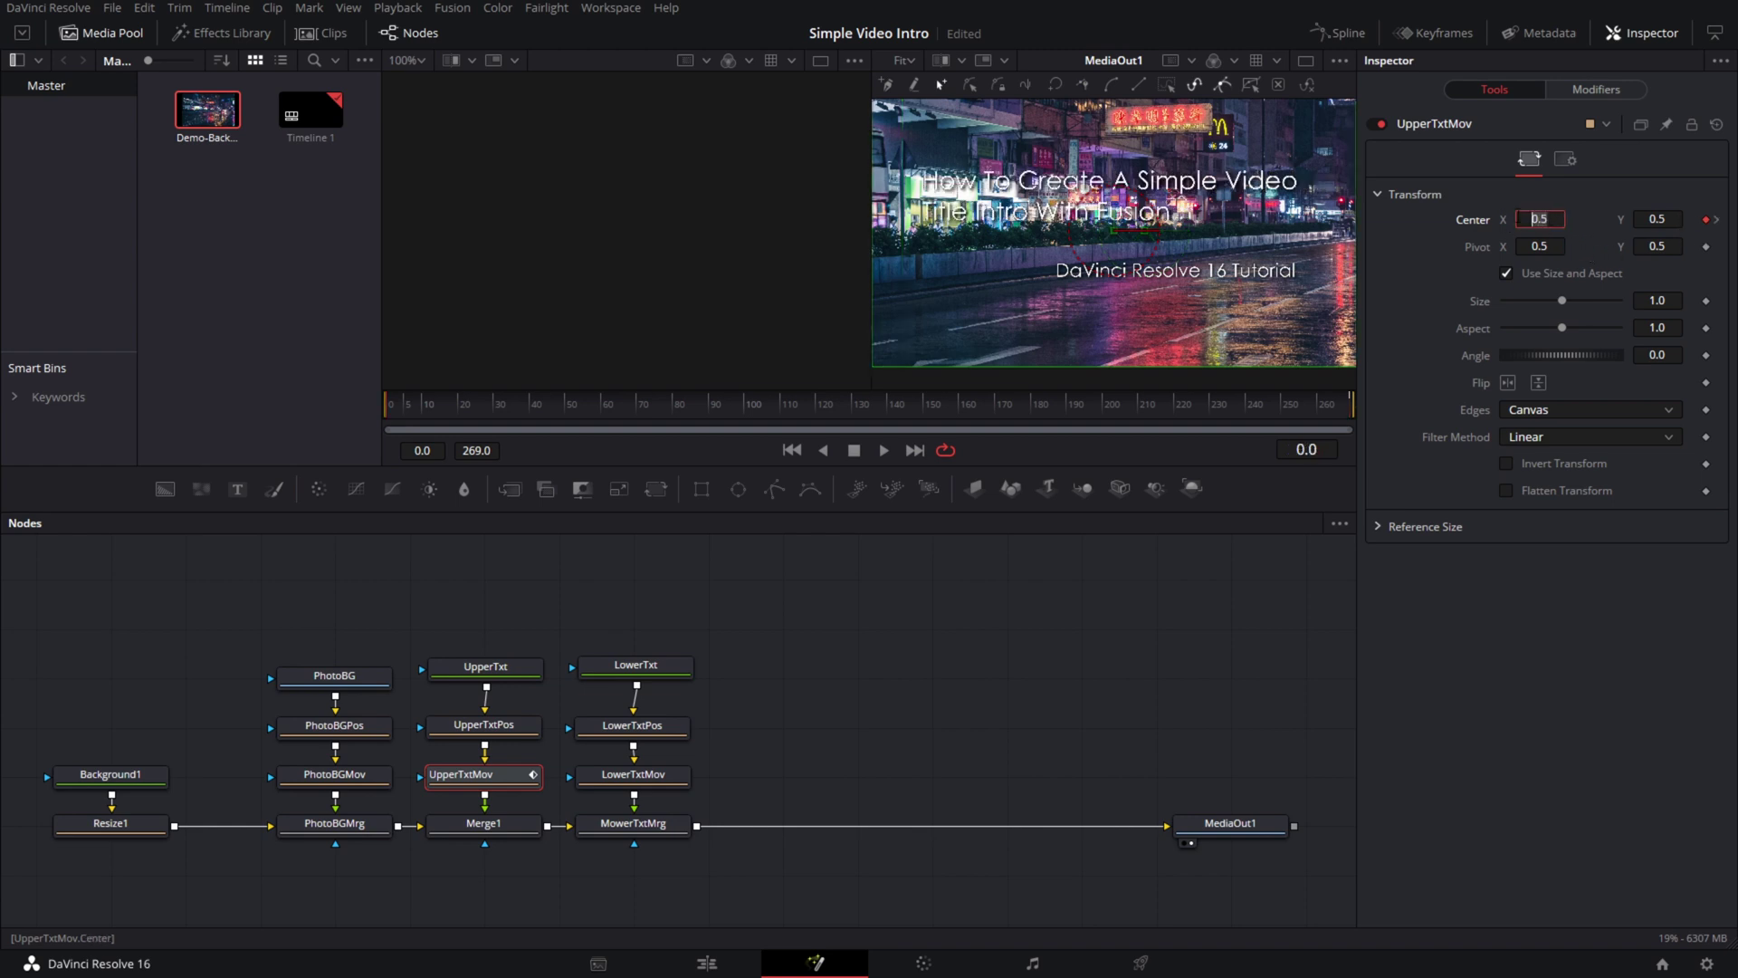
left_click_drag(1573, 219, 1527, 219)
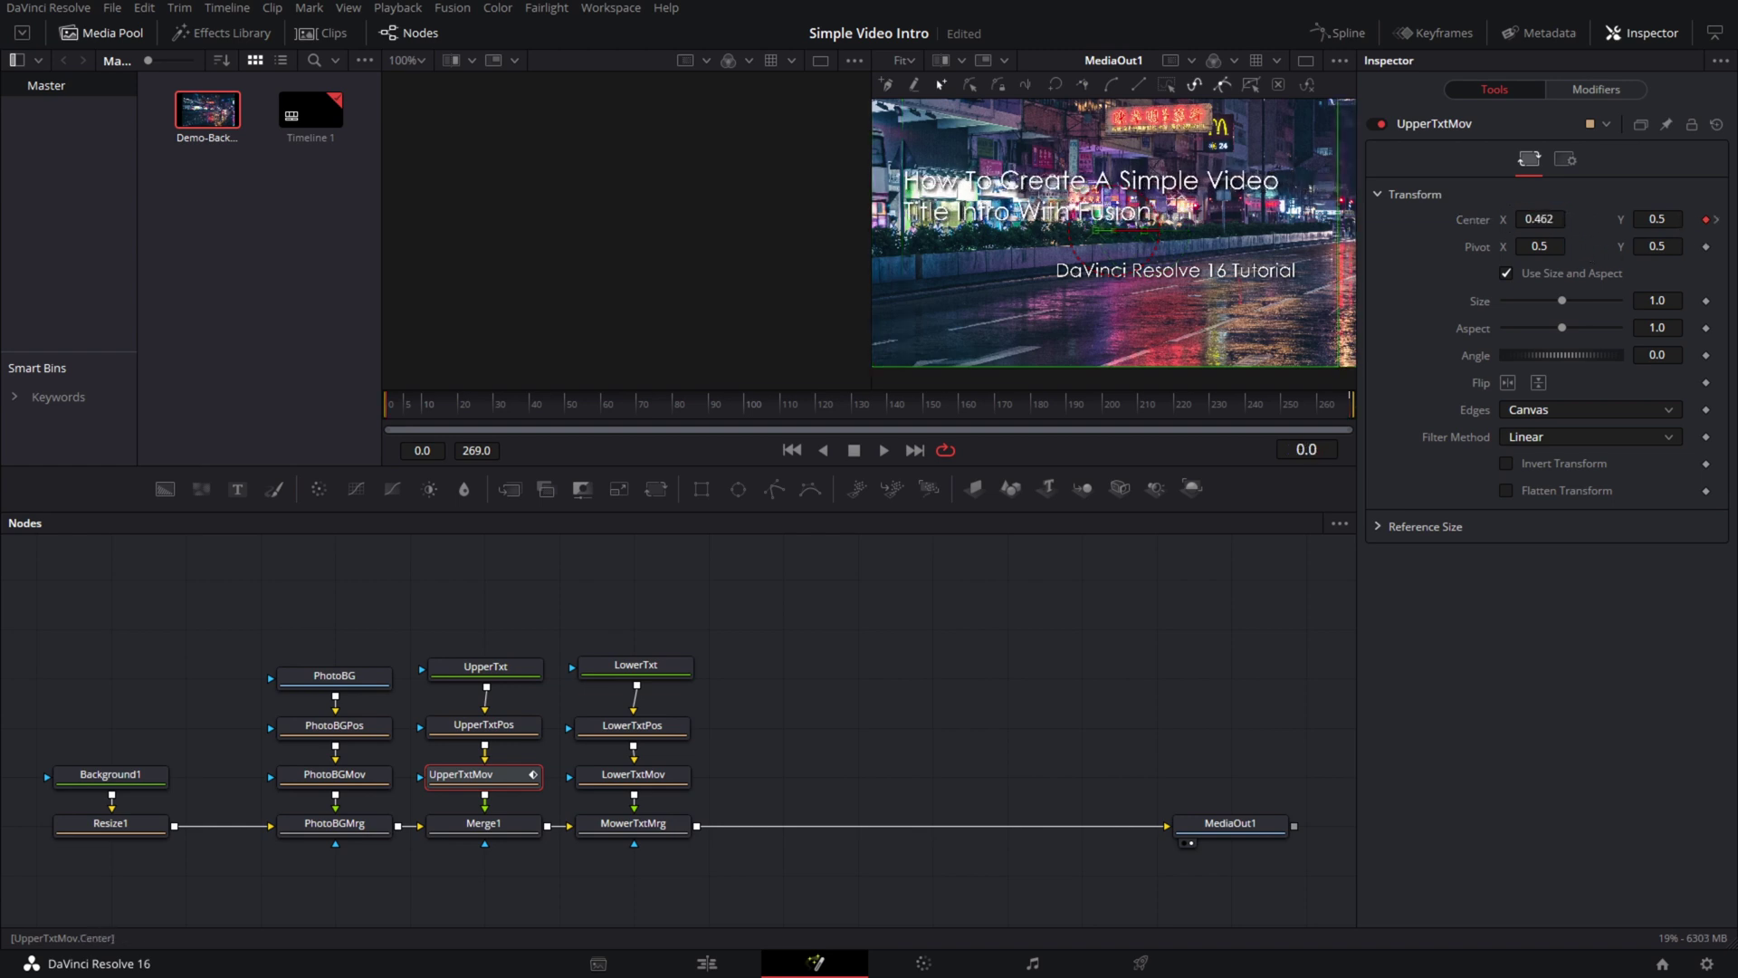
- Preview the upper title's horizontal movement by scrubbing the timeline and stepping between its Center keyframes
left_click_drag(518, 411, 672, 400)
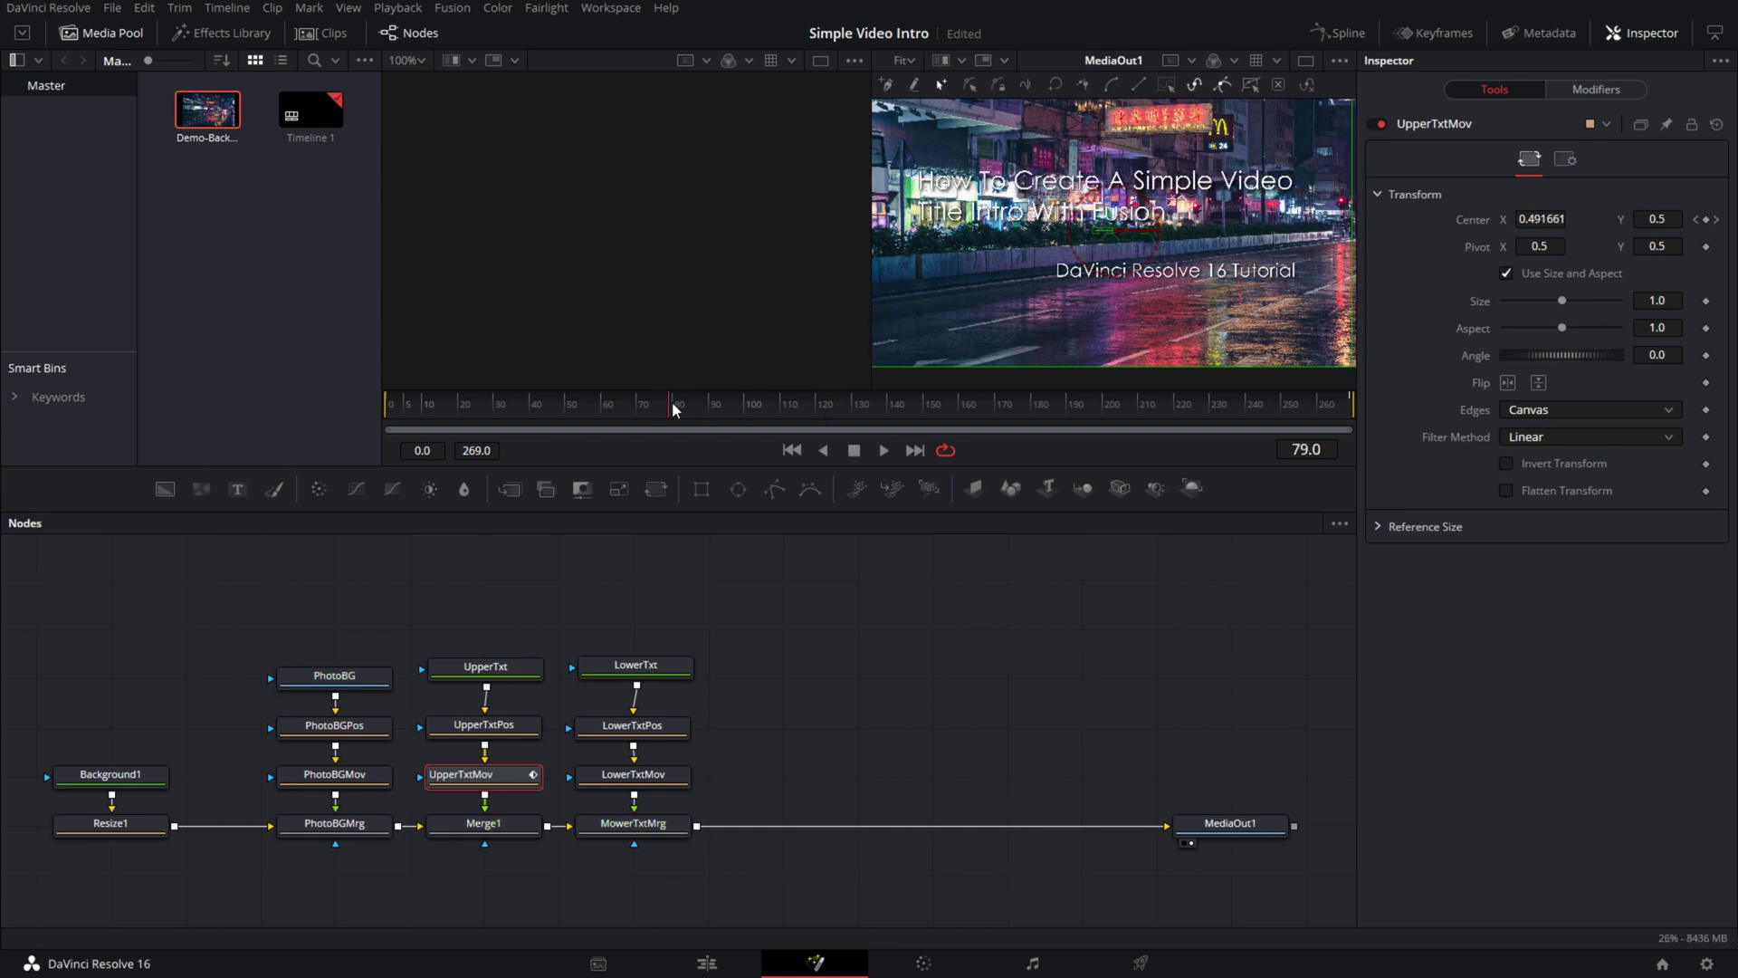
left_click(1718, 219)
left_click(1695, 219)
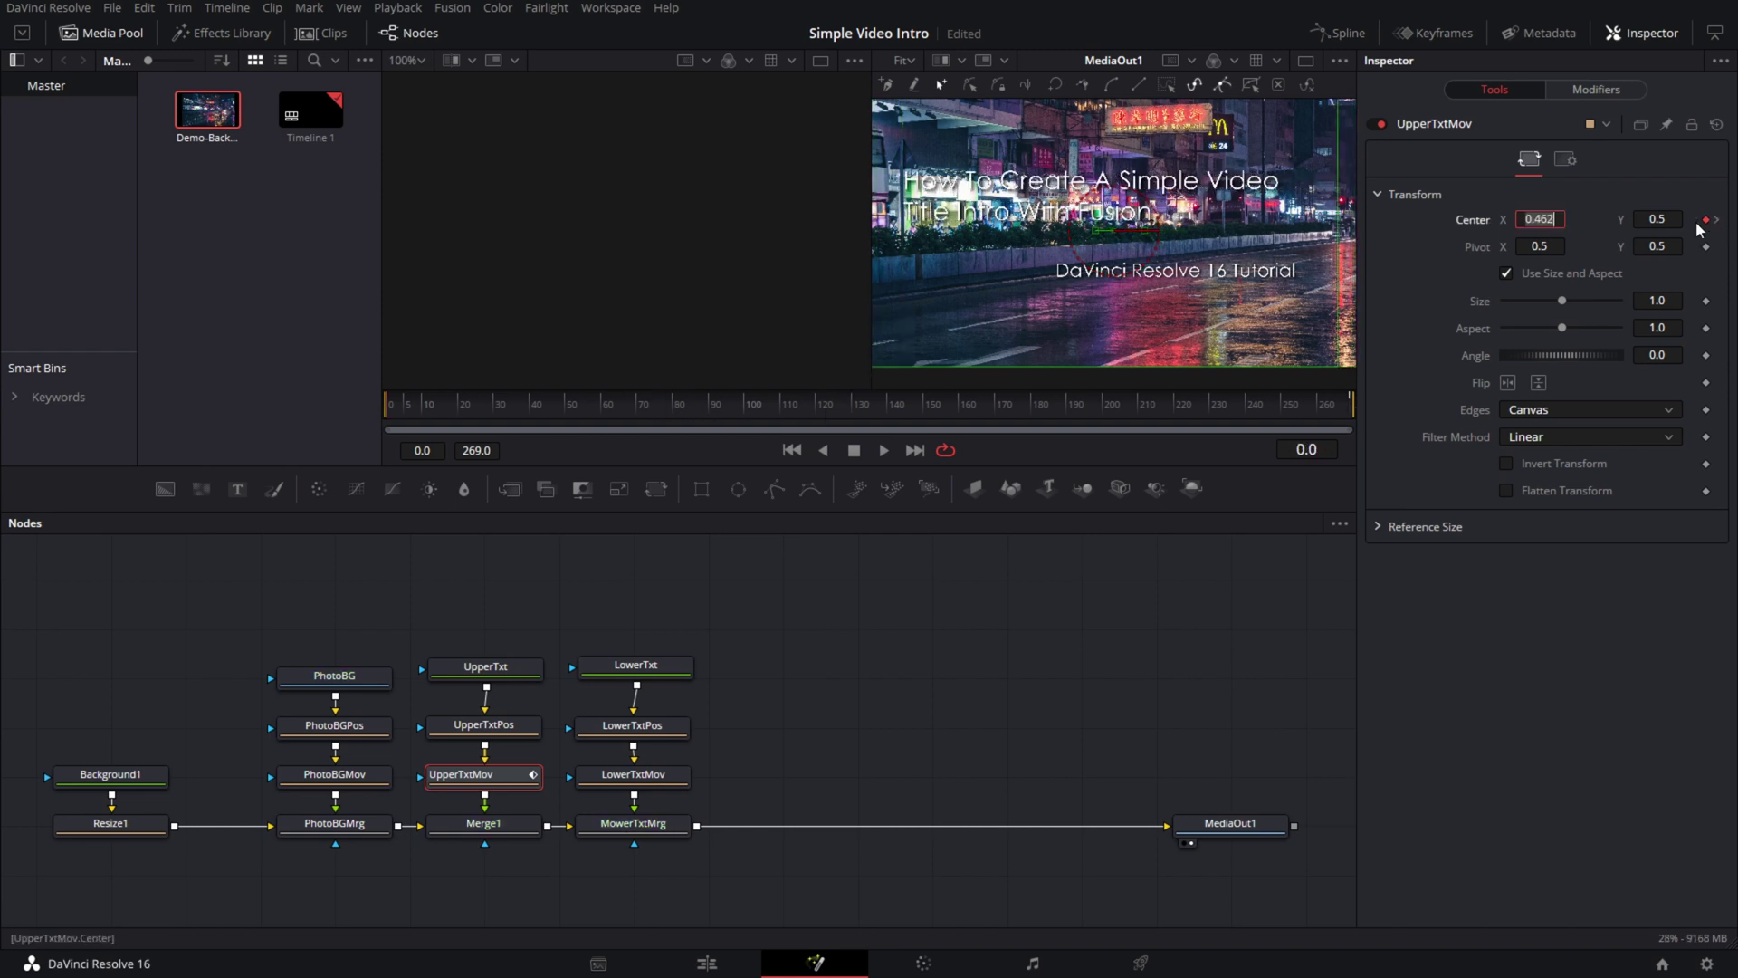
left_click(1716, 221)
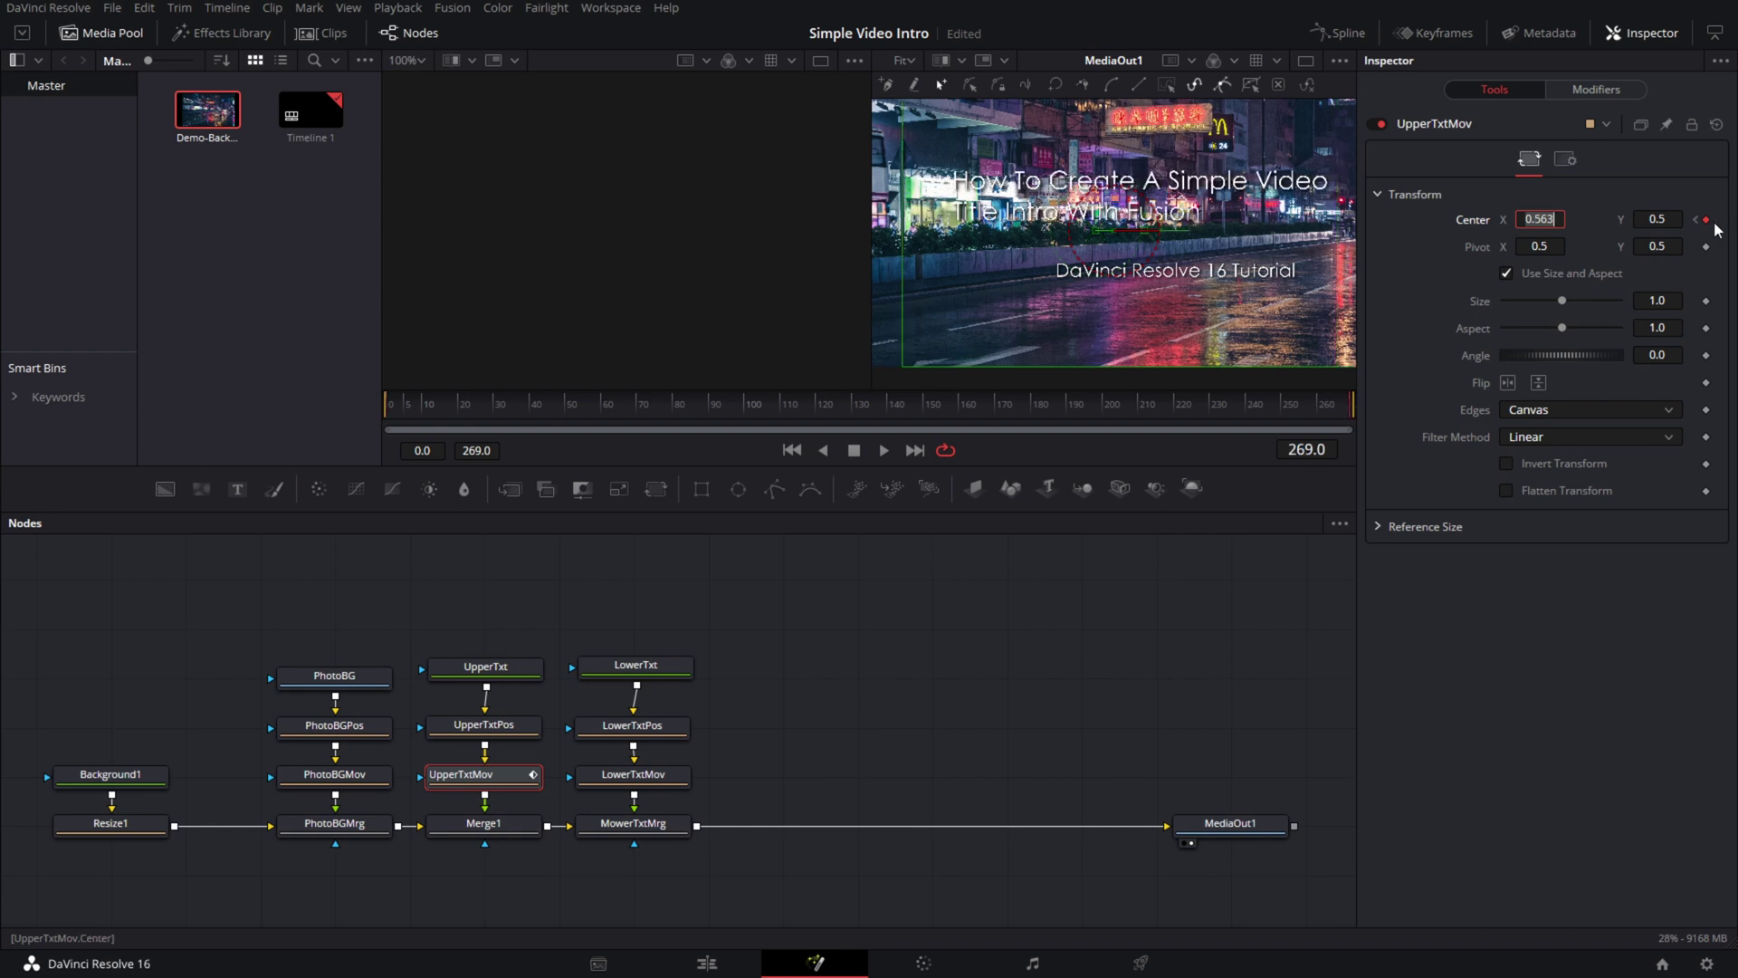
left_click(1695, 220)
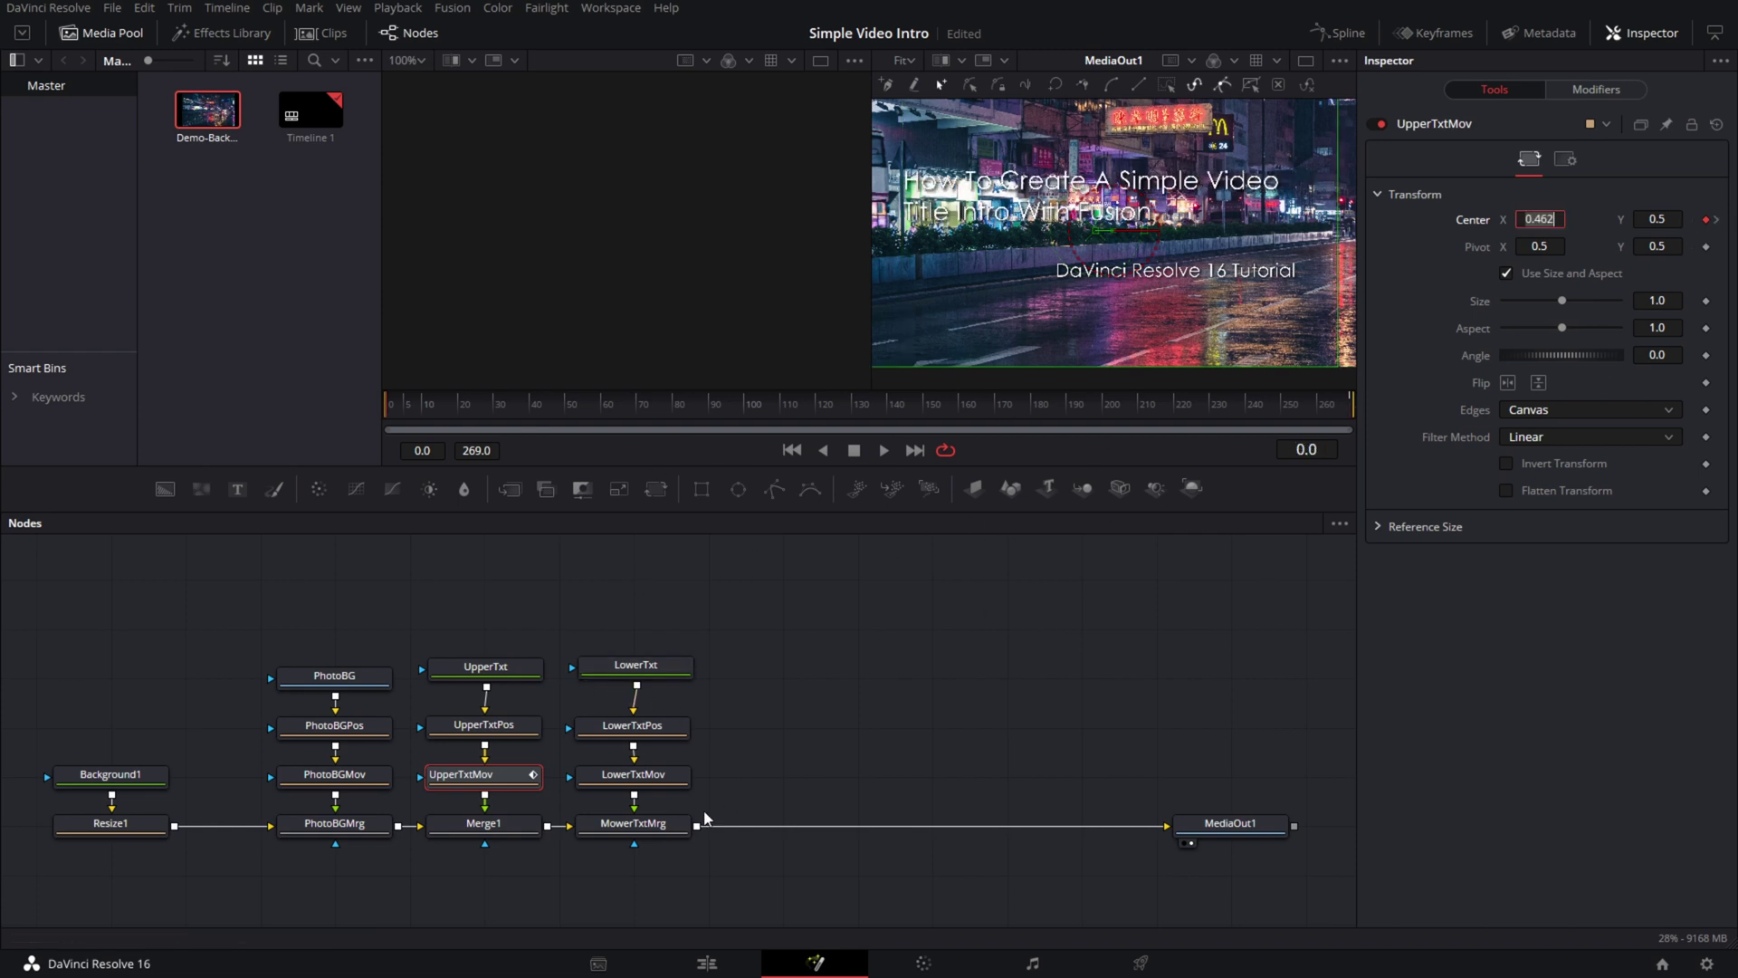
- Animate LowerTxtMov sideways with Center X keyframes at about 0.568 on frame 0 and about 0.485 on frame 269
left_click(631, 778)
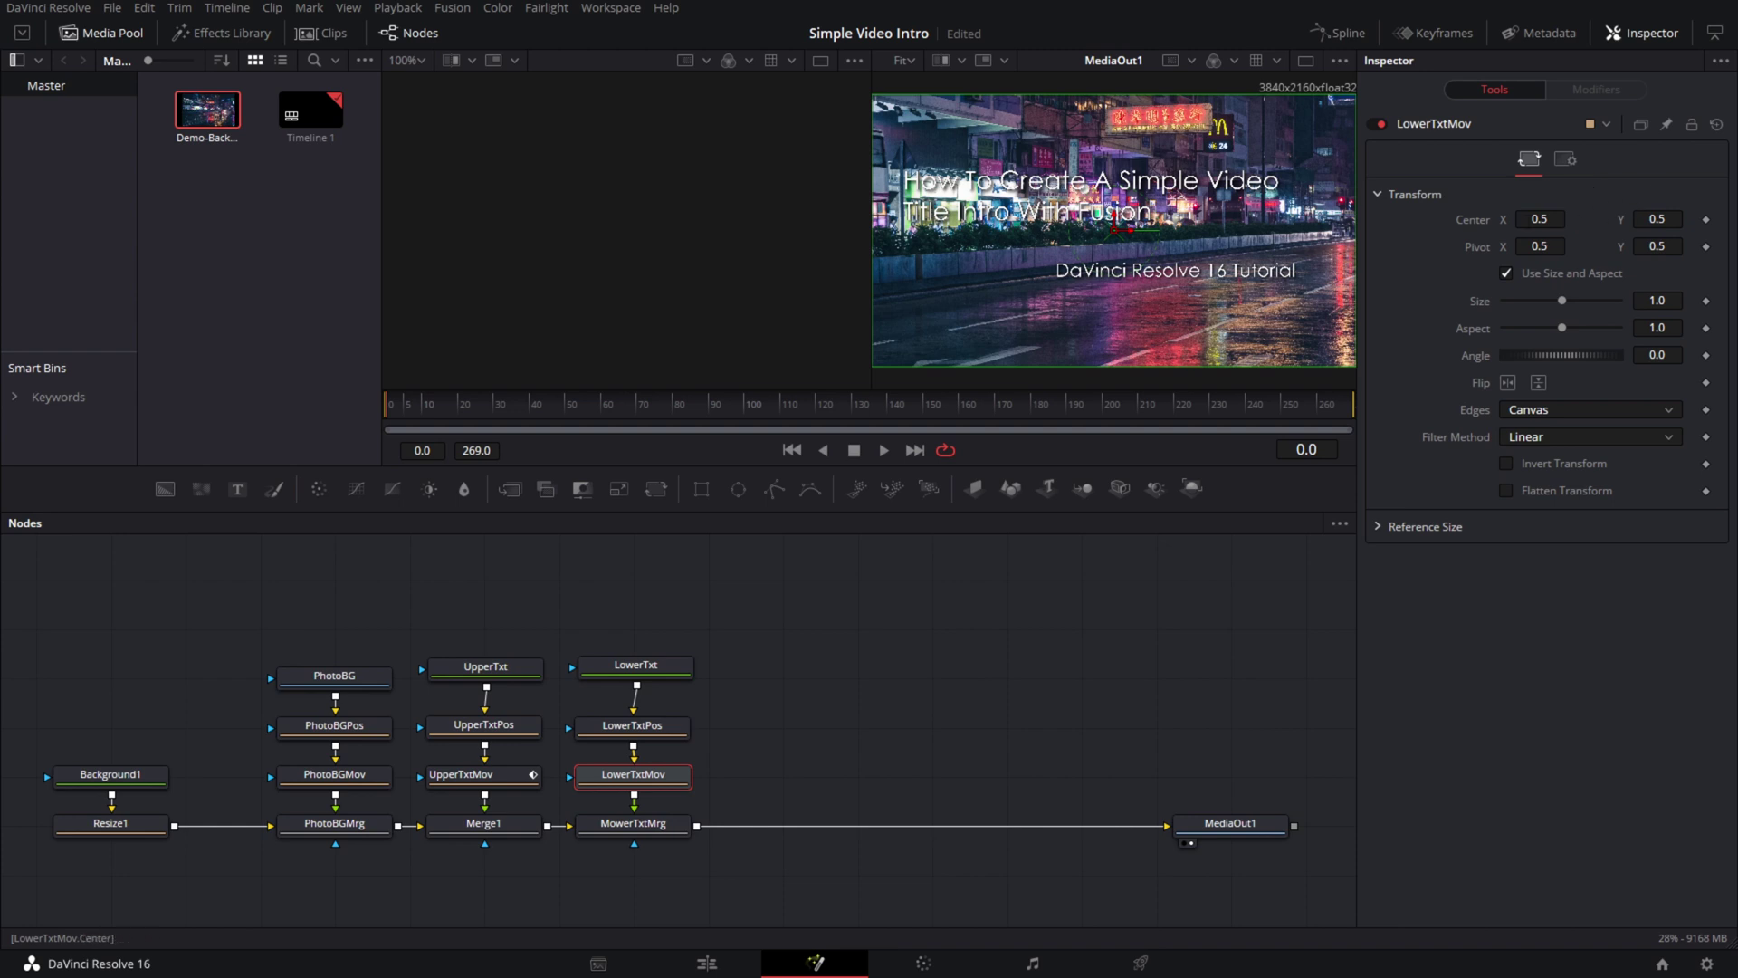
left_click_drag(1539, 219, 1572, 219)
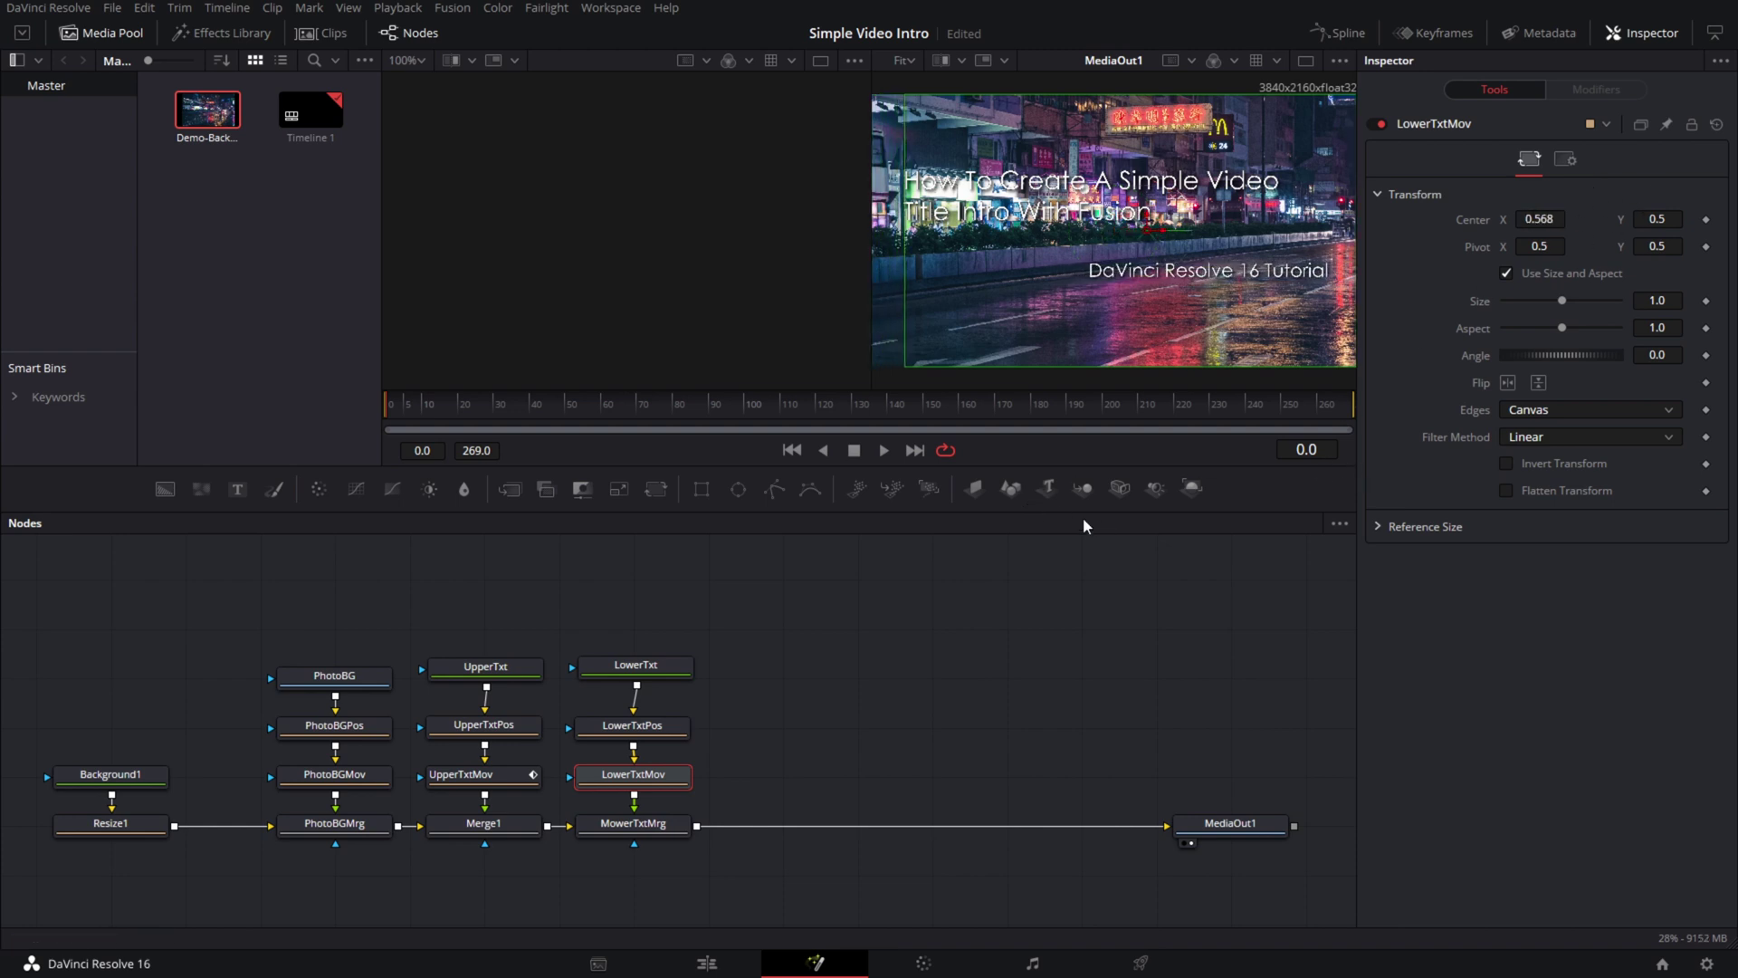
left_click(1708, 220)
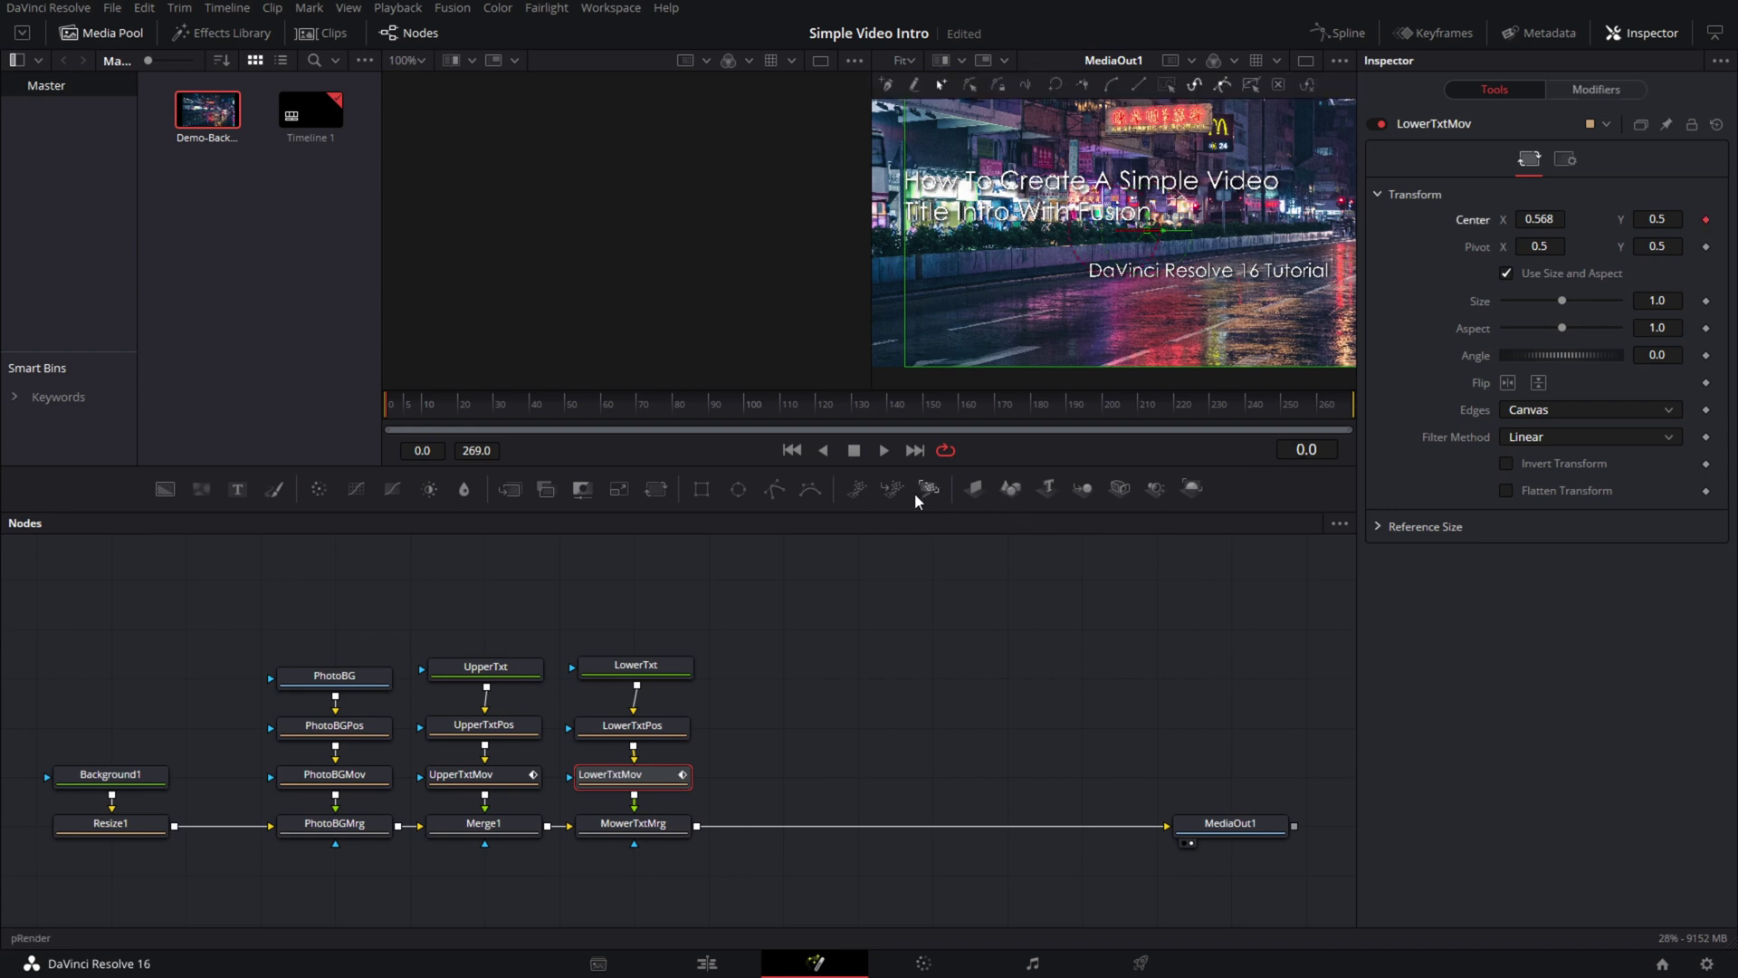
left_click(914, 450)
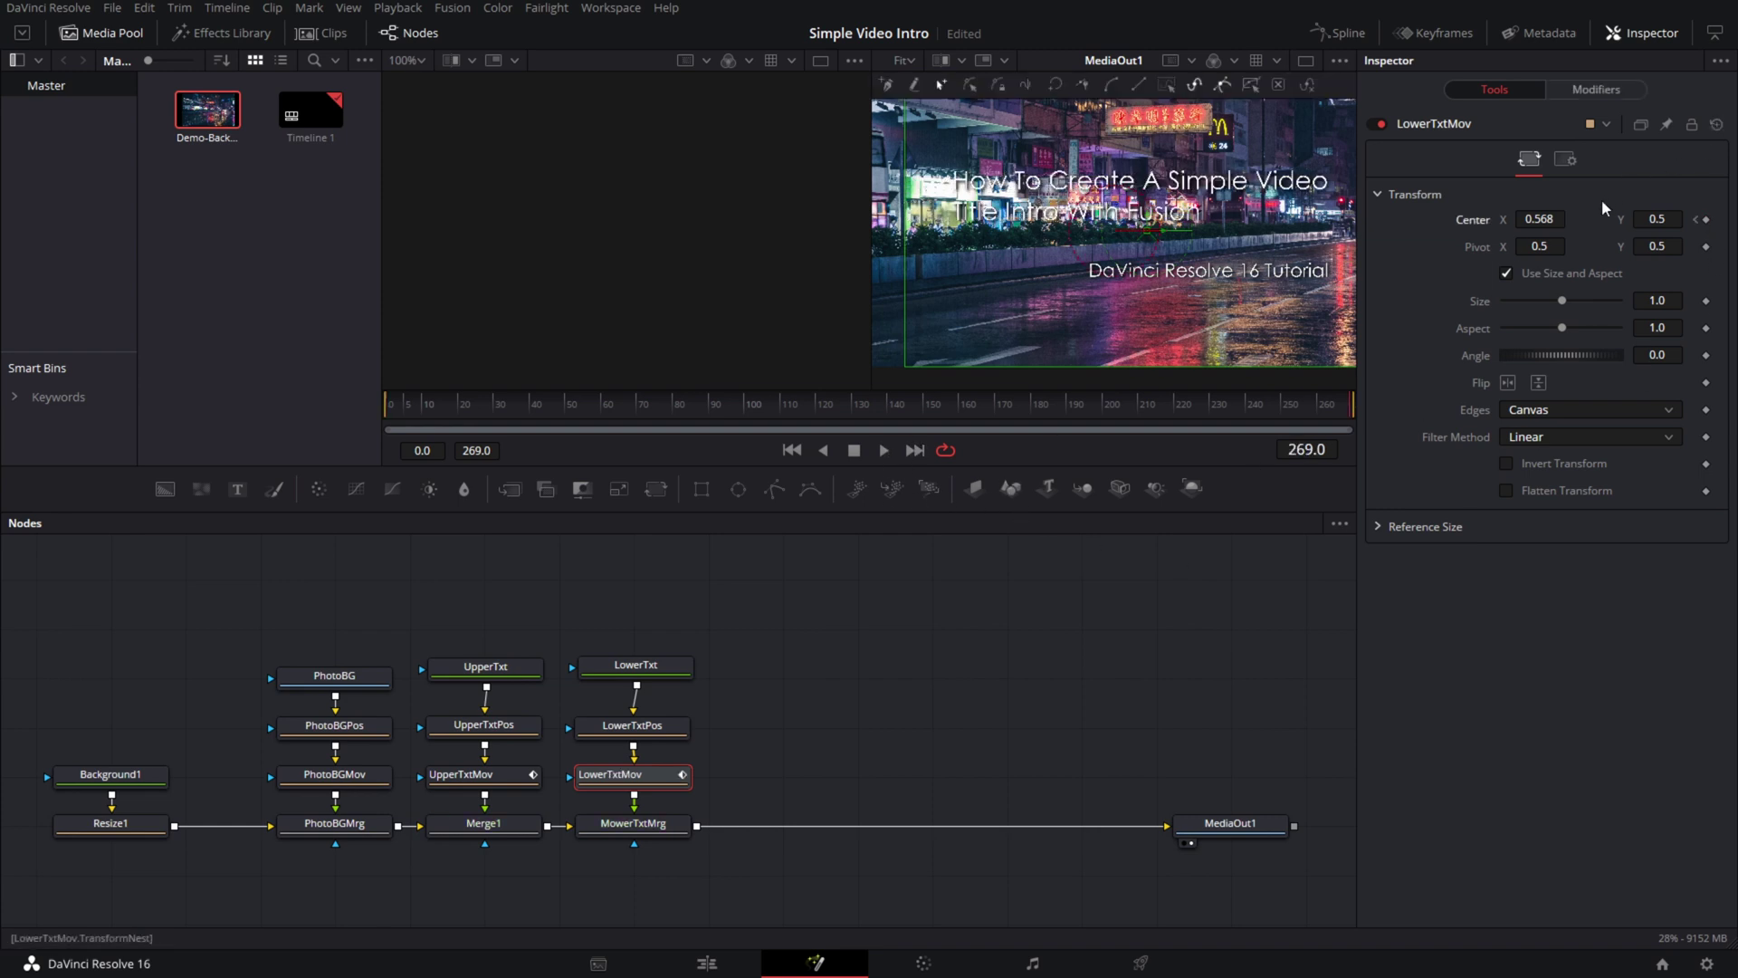
left_click_drag(1543, 219, 1499, 219)
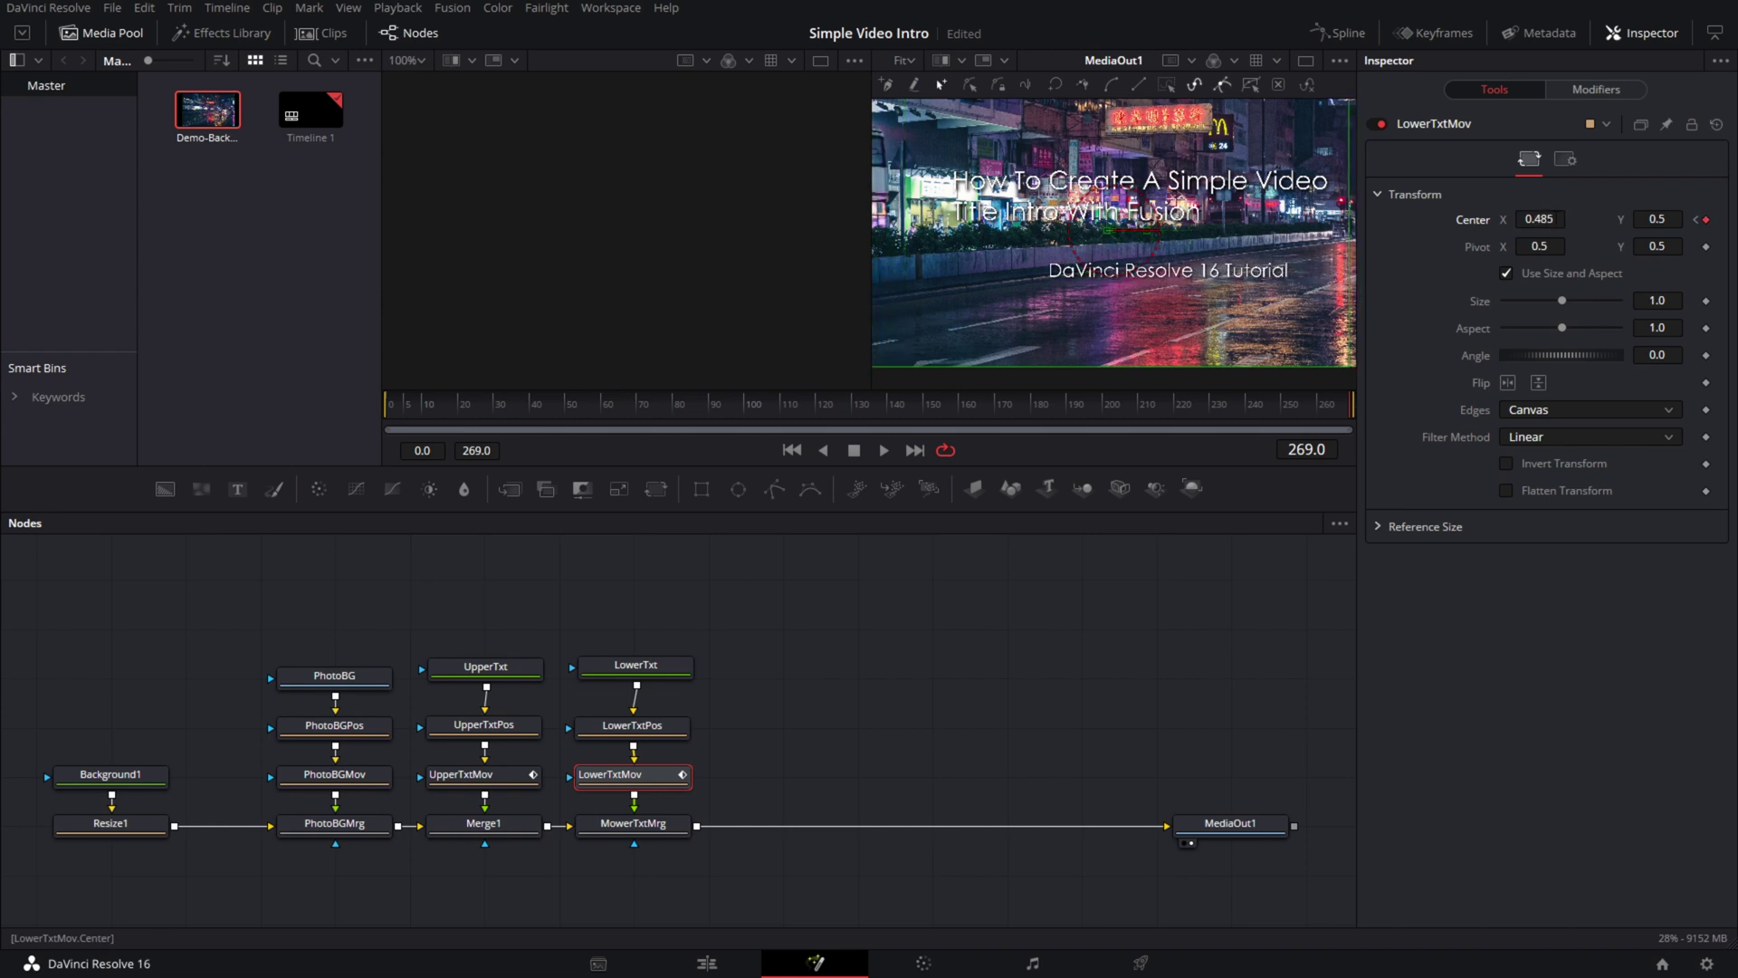
left_click(1696, 219)
left_click(1718, 220)
left_click(1696, 219)
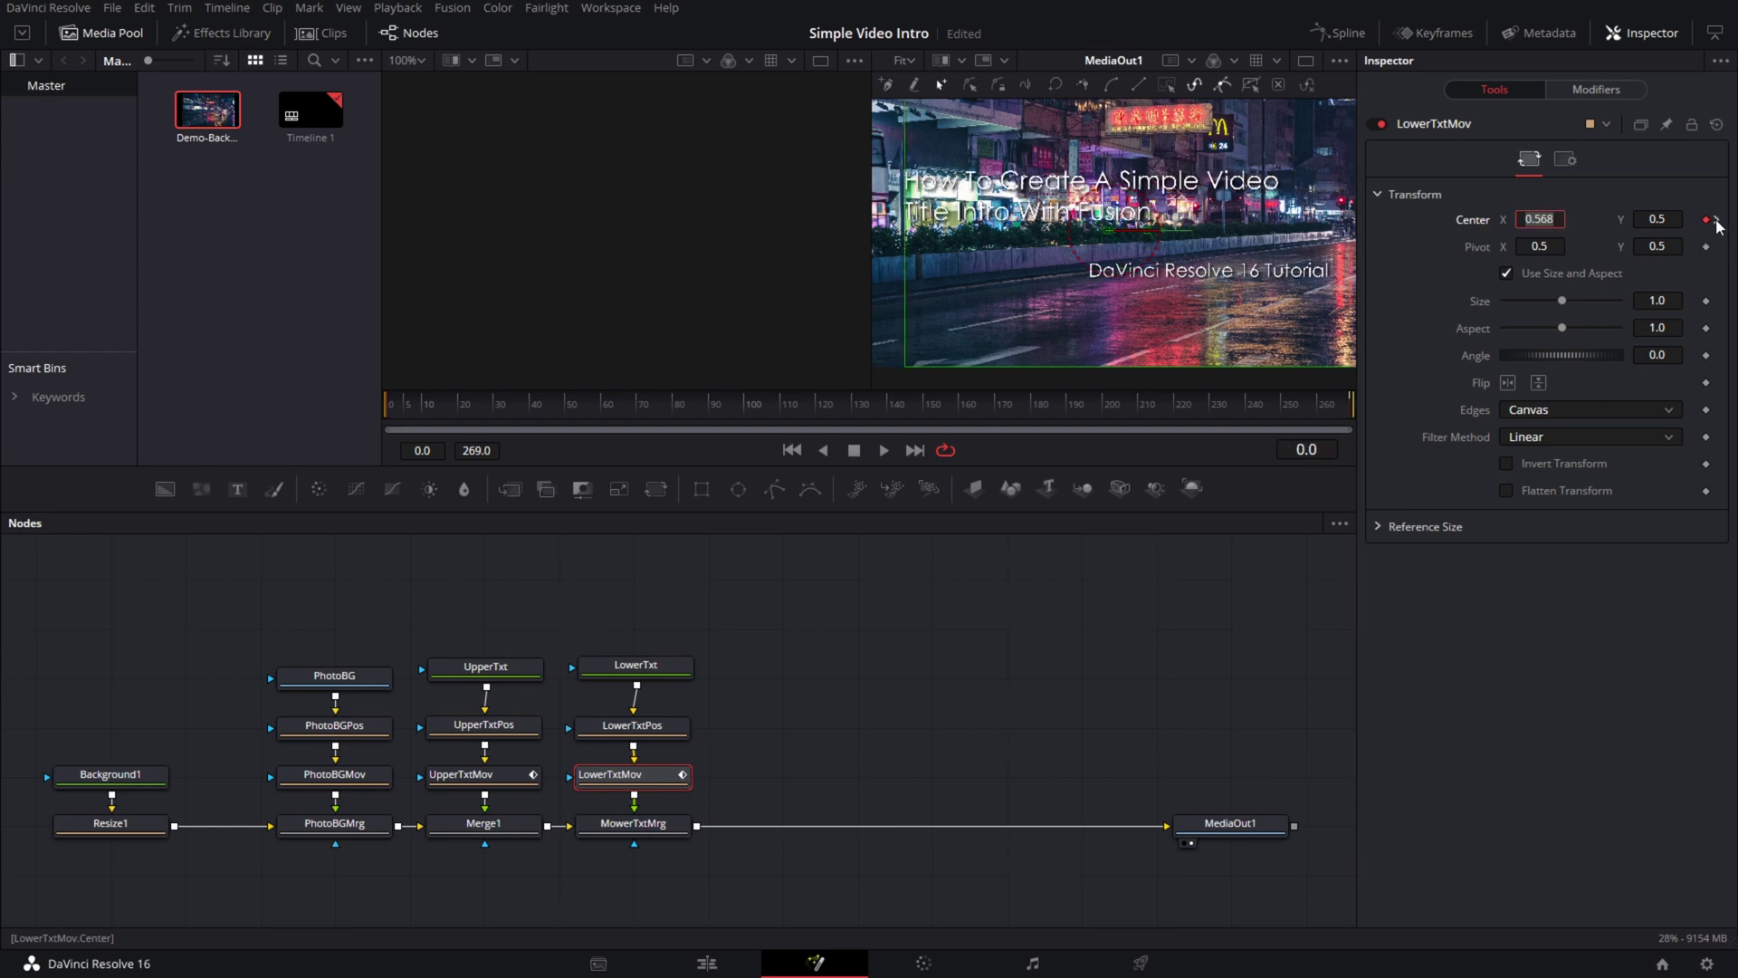
left_click(1717, 220)
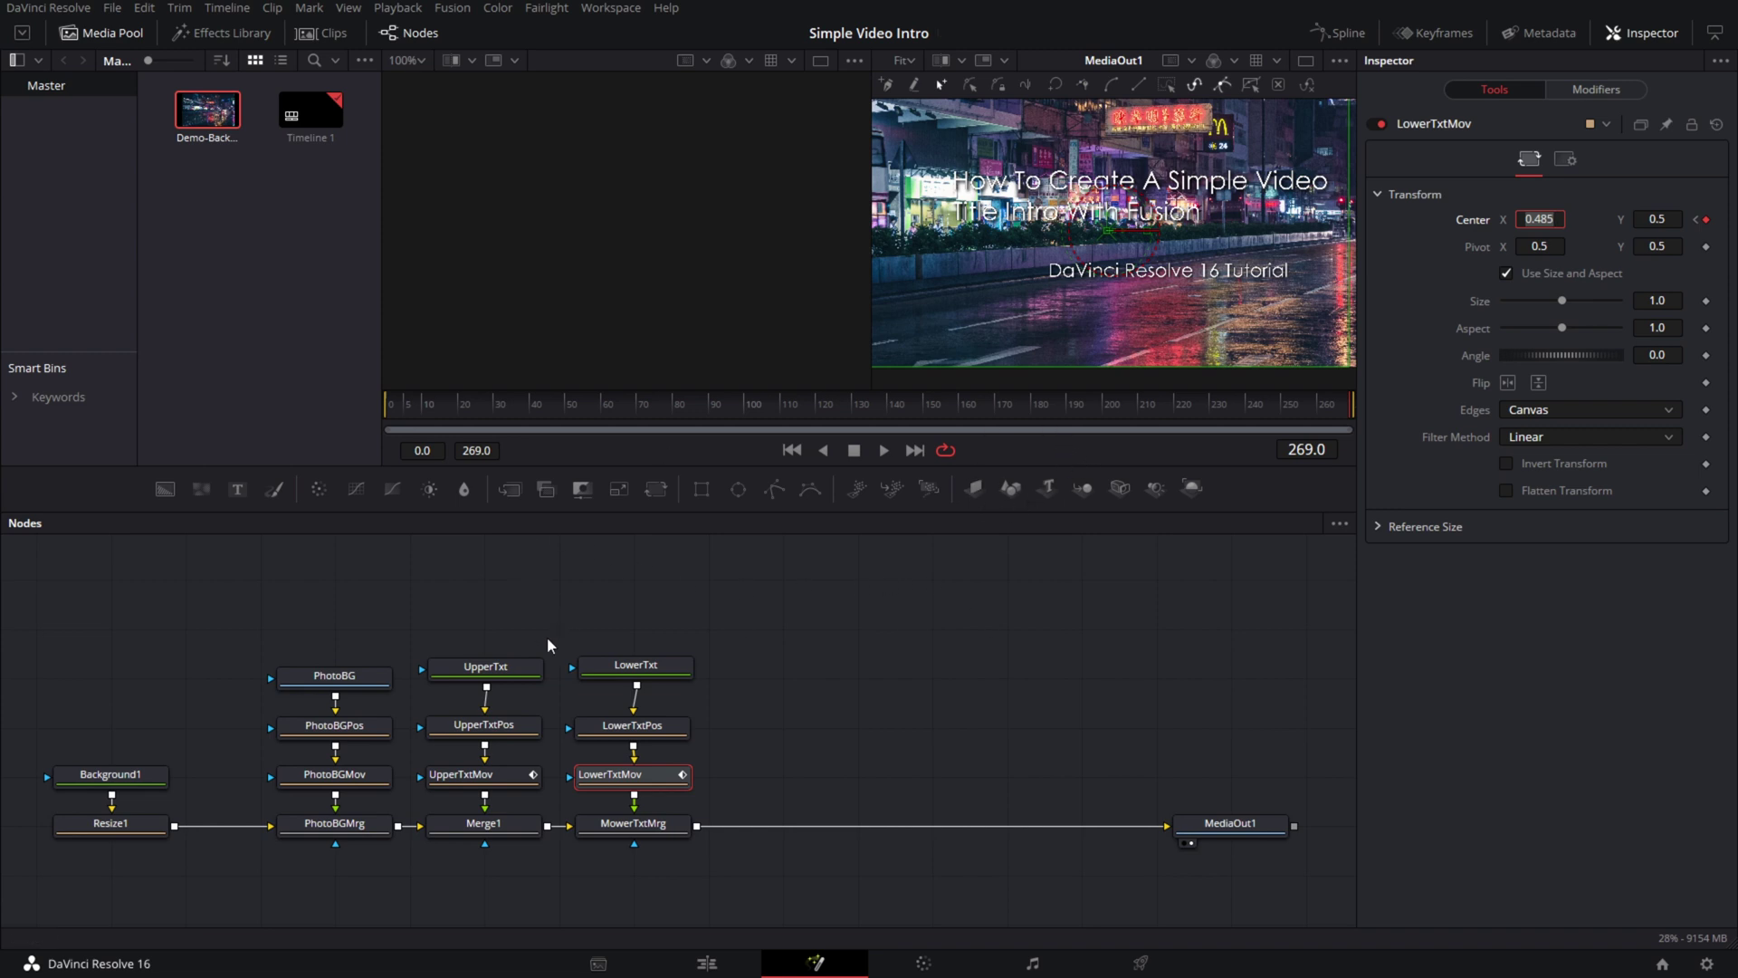
- Fade in the upper title with Merge1 Blend keyframes of 0.0 at frame 0 and 1.0 at frame 30, and preview the fade
left_click(480, 826)
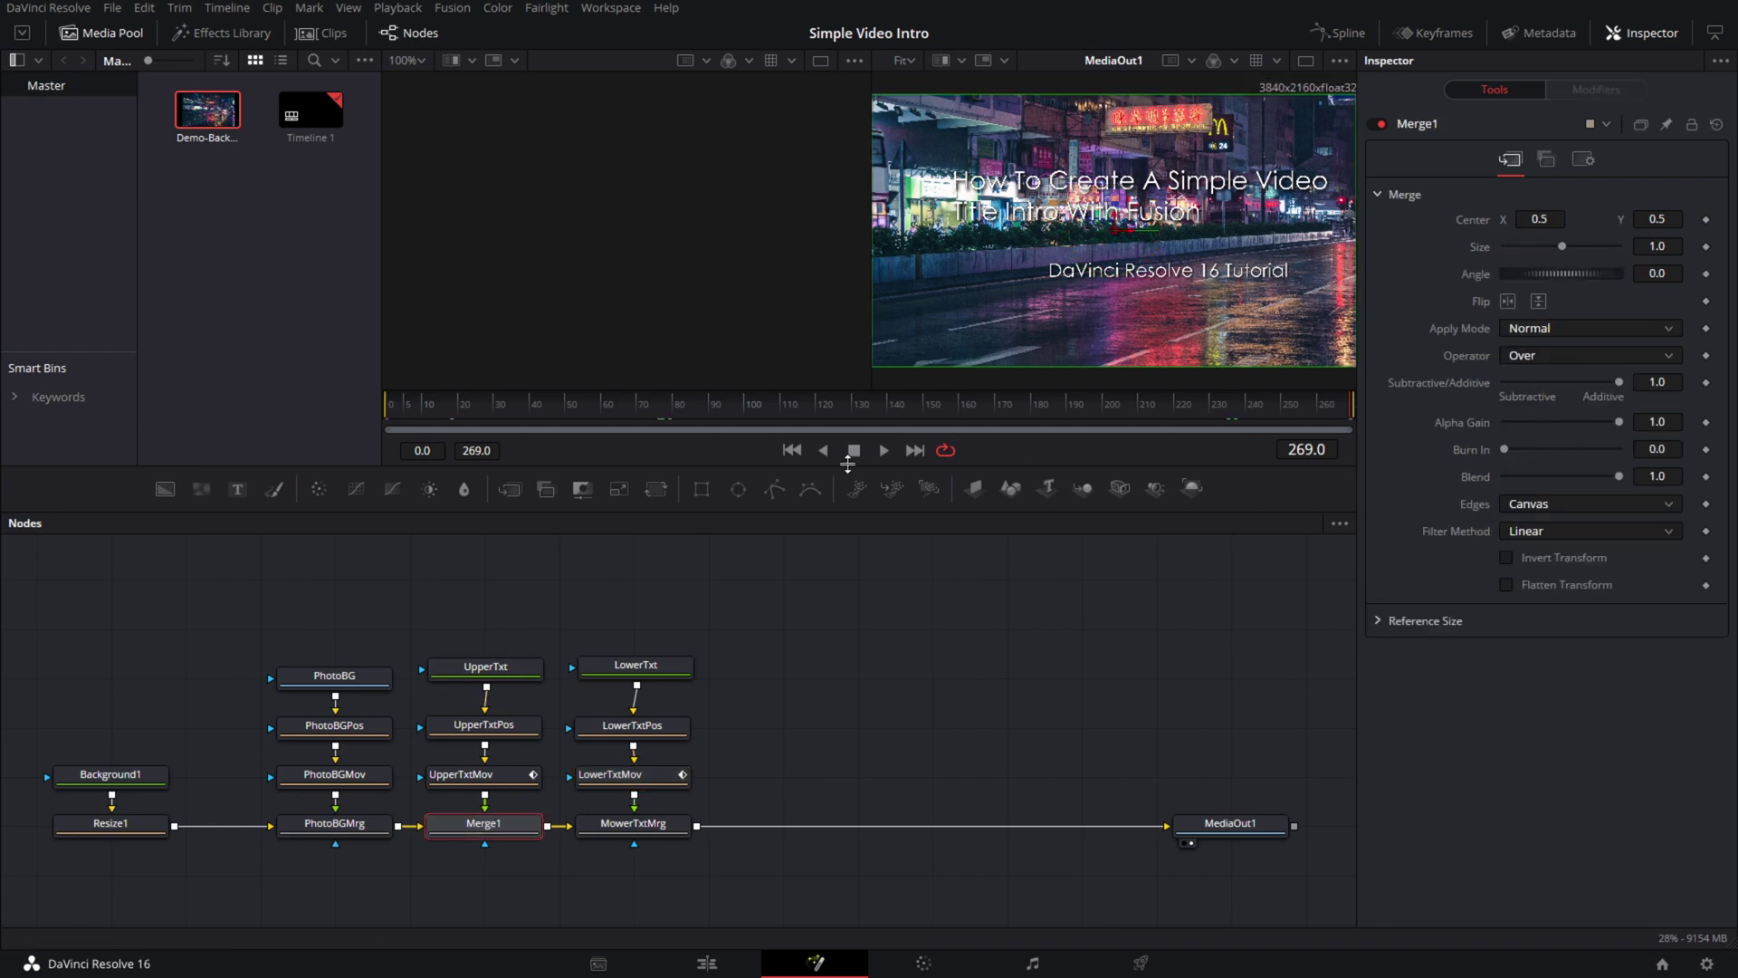
left_click(790, 450)
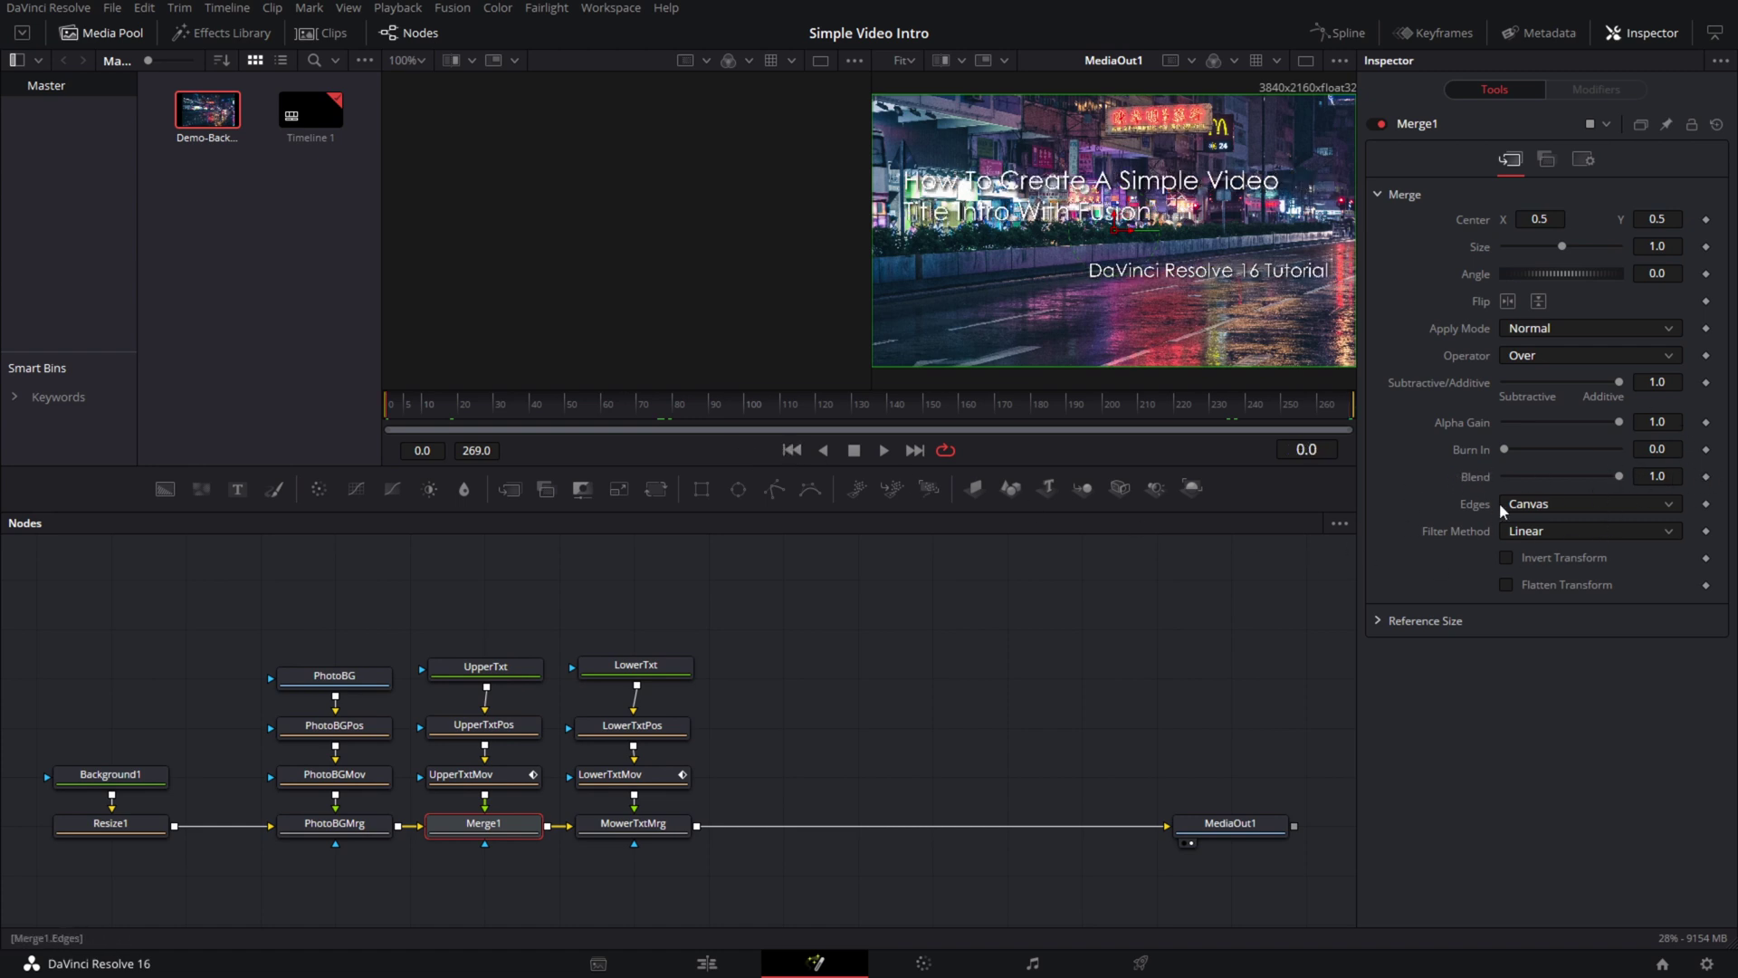
left_click(1705, 477)
left_click(1312, 449)
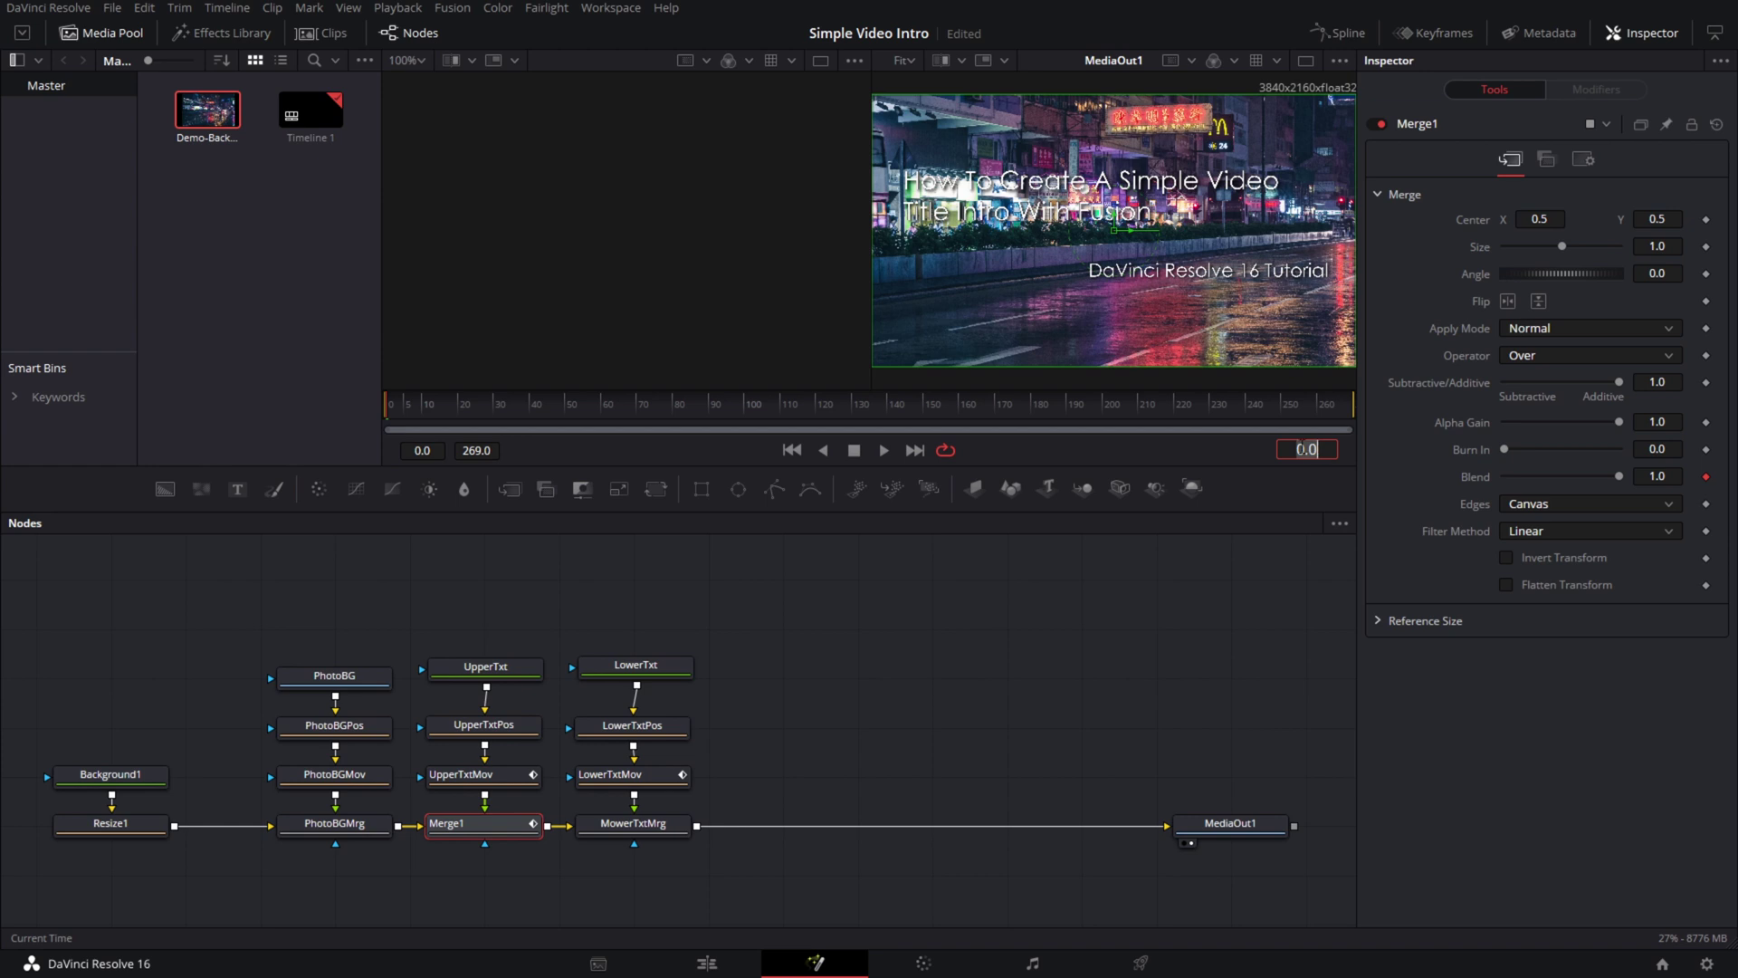
type("30")
key("Return")
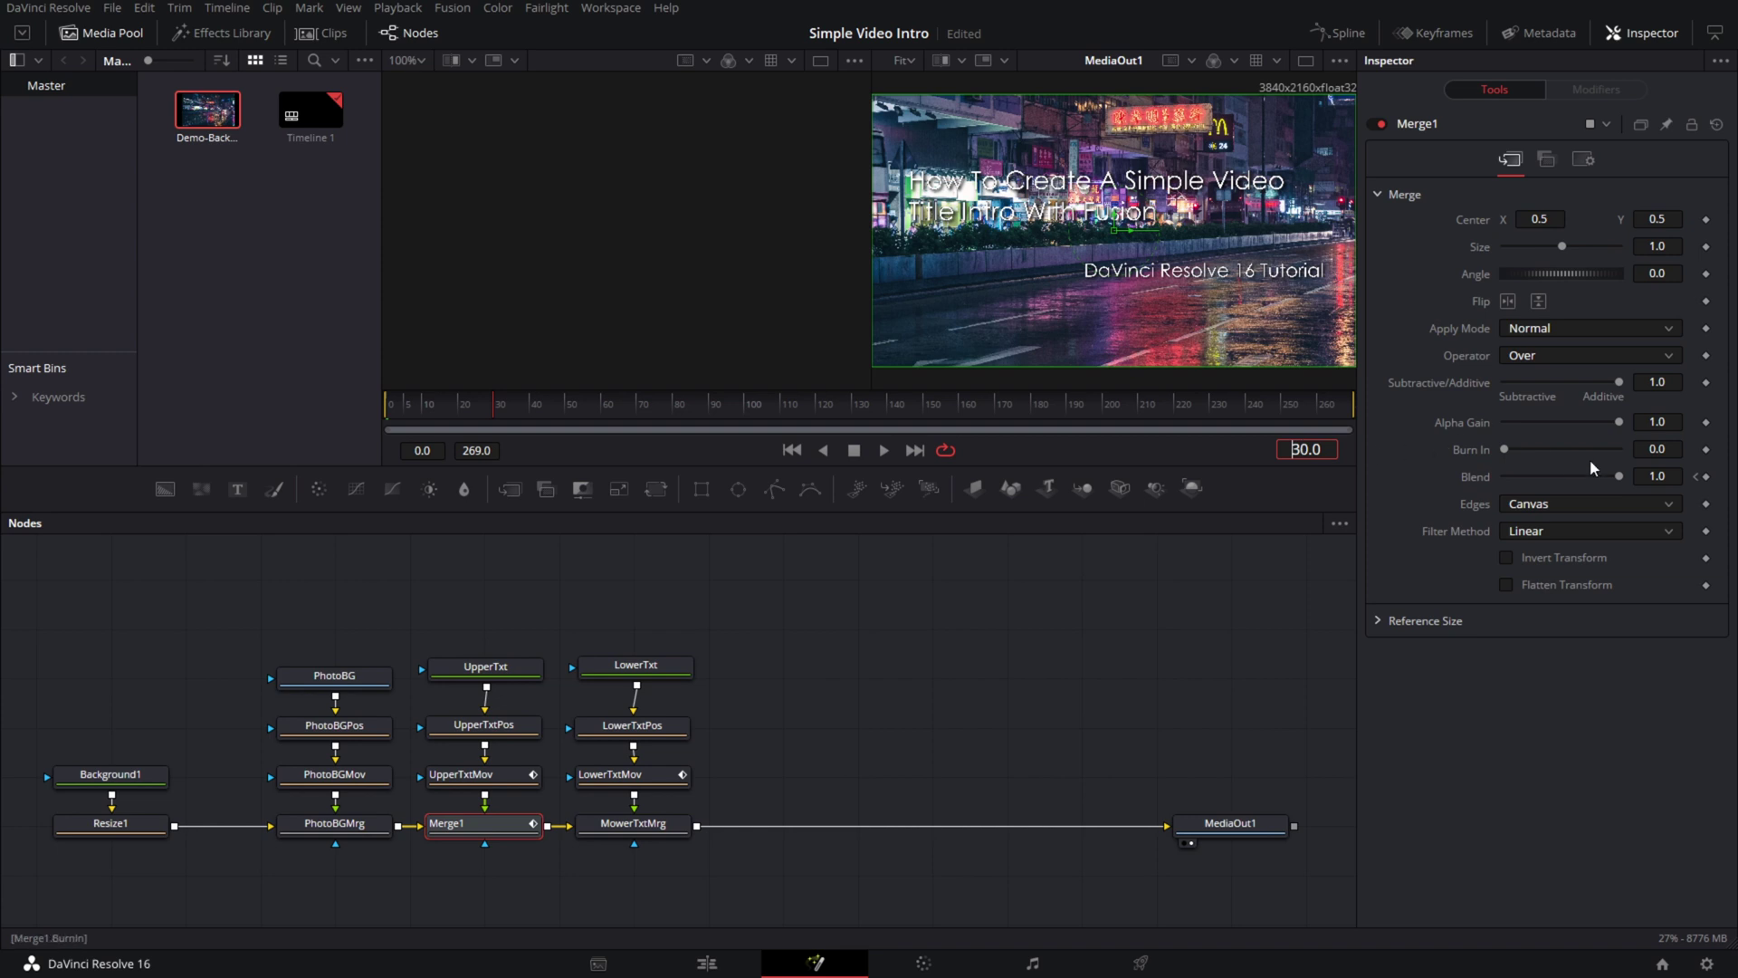
left_click(1706, 477)
left_click(1697, 478)
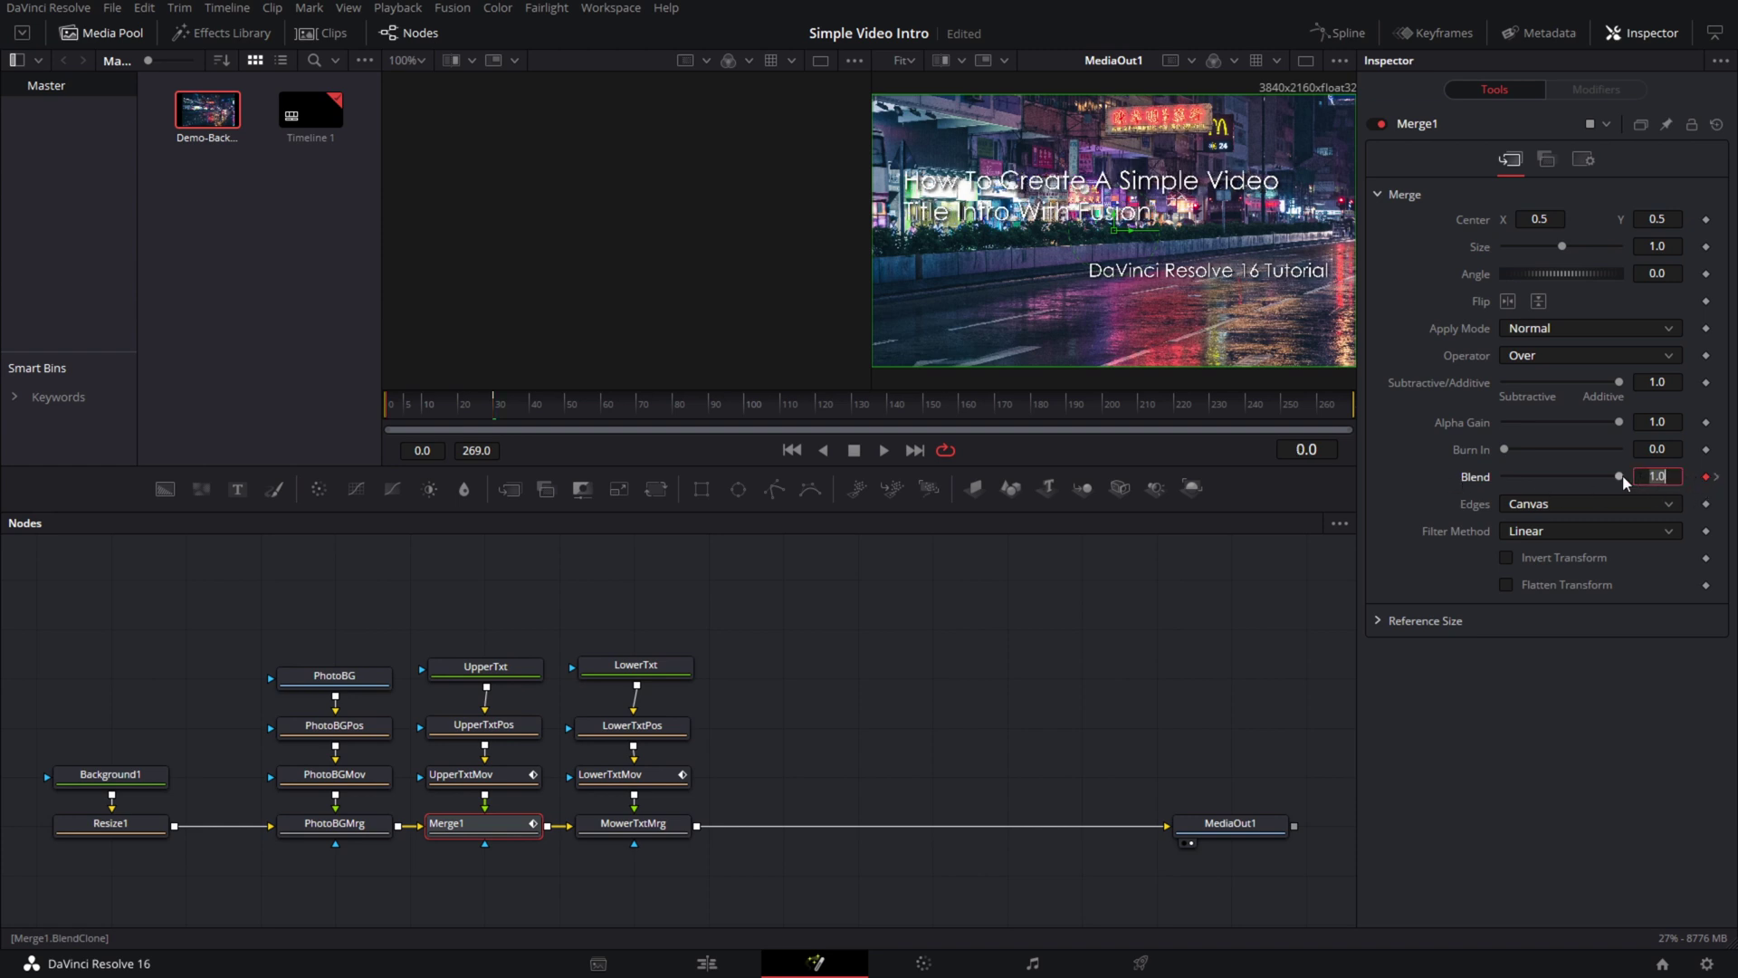
left_click_drag(1618, 475, 1461, 476)
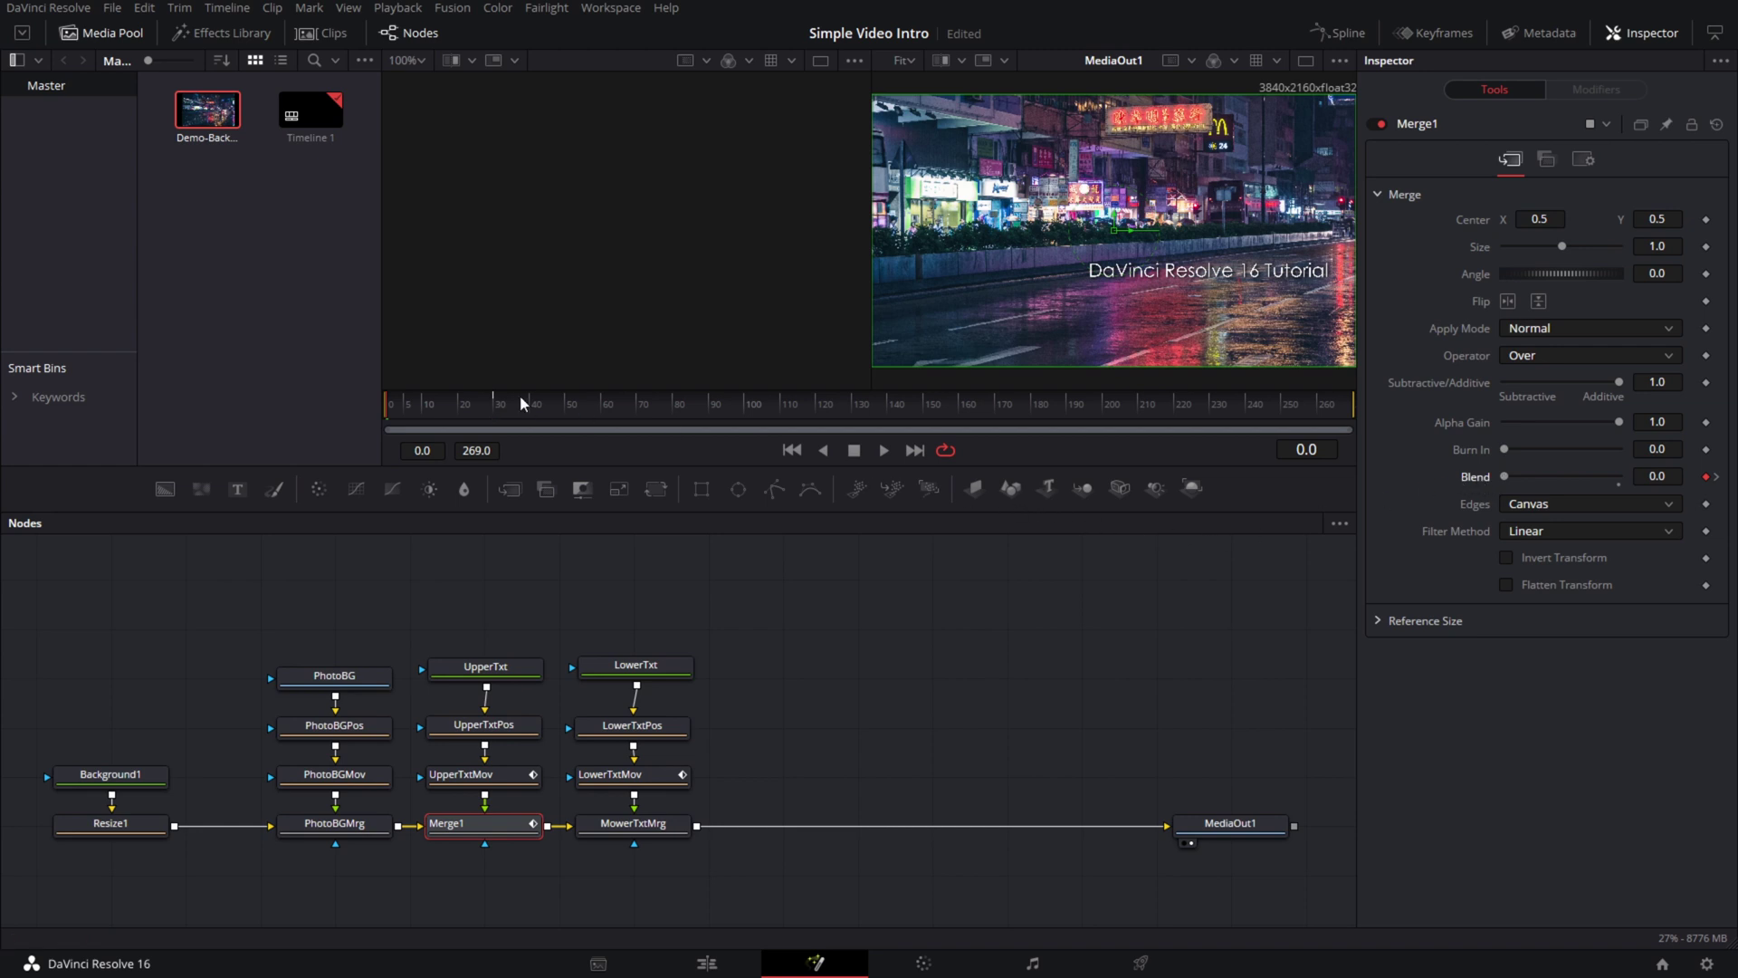
mouse_move(441, 402)
left_mouse_down()
mouse_move(553, 411)
mouse_move(463, 402)
left_mouse_up()
left_click_drag(442, 399, 548, 405)
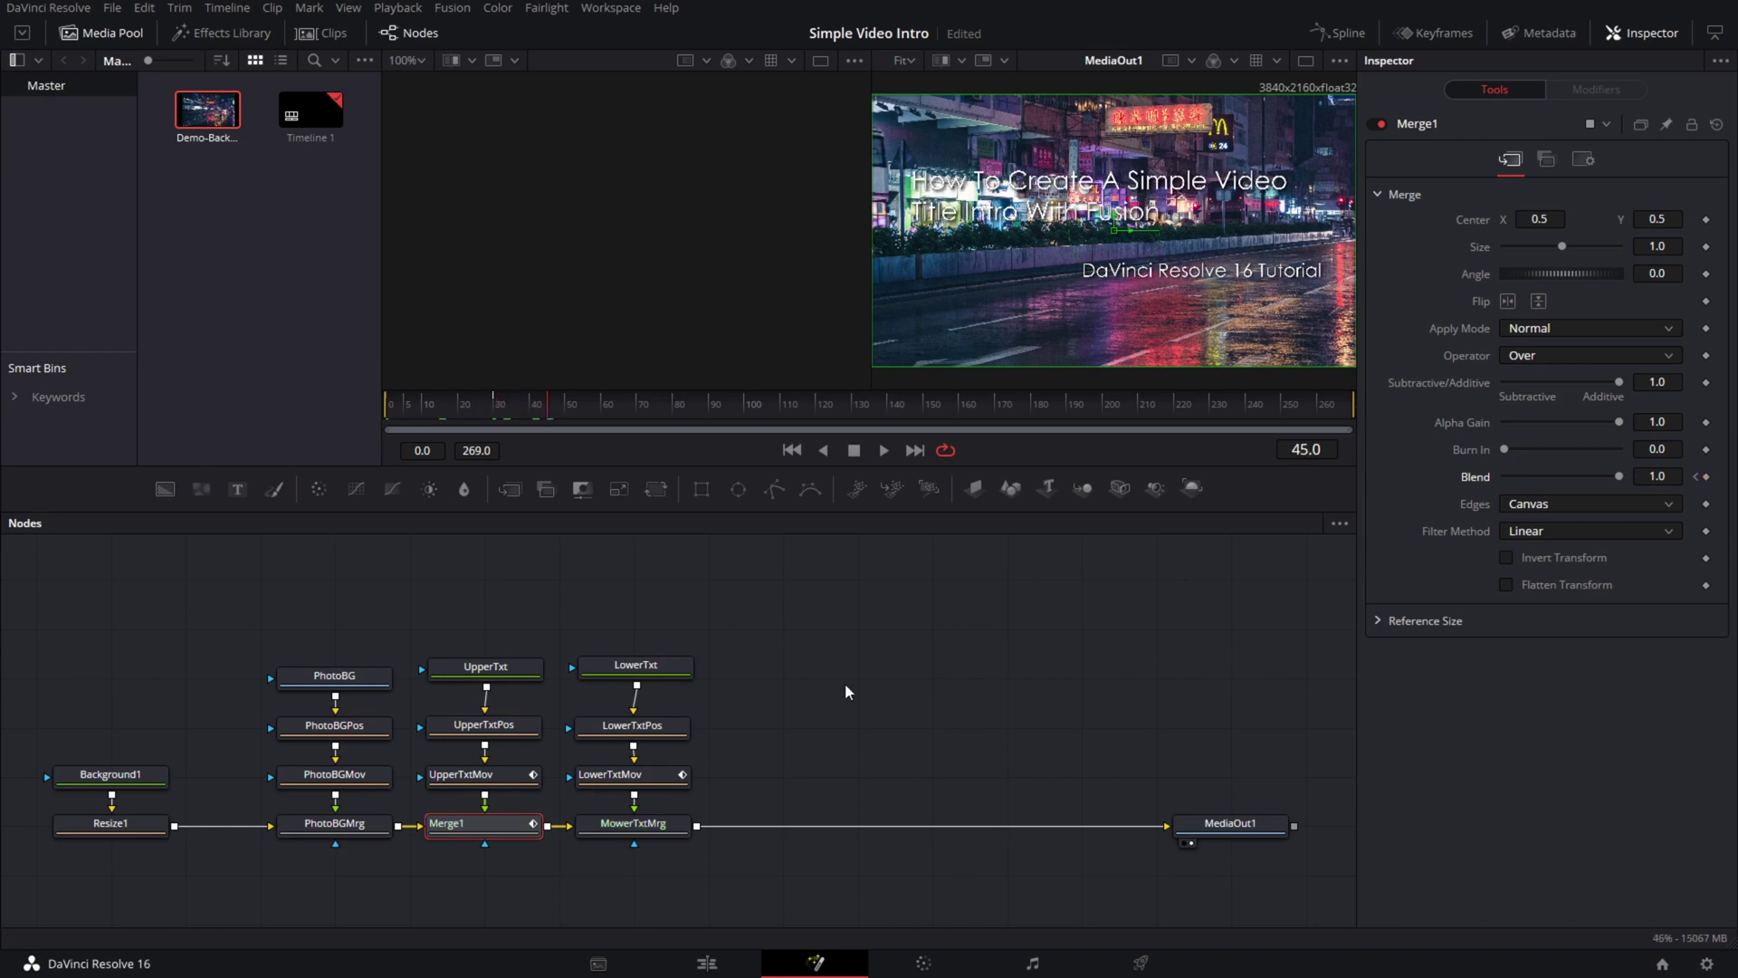
- Rename the MowerTxtMrg node to LowerTxtMrg
left_click(628, 832)
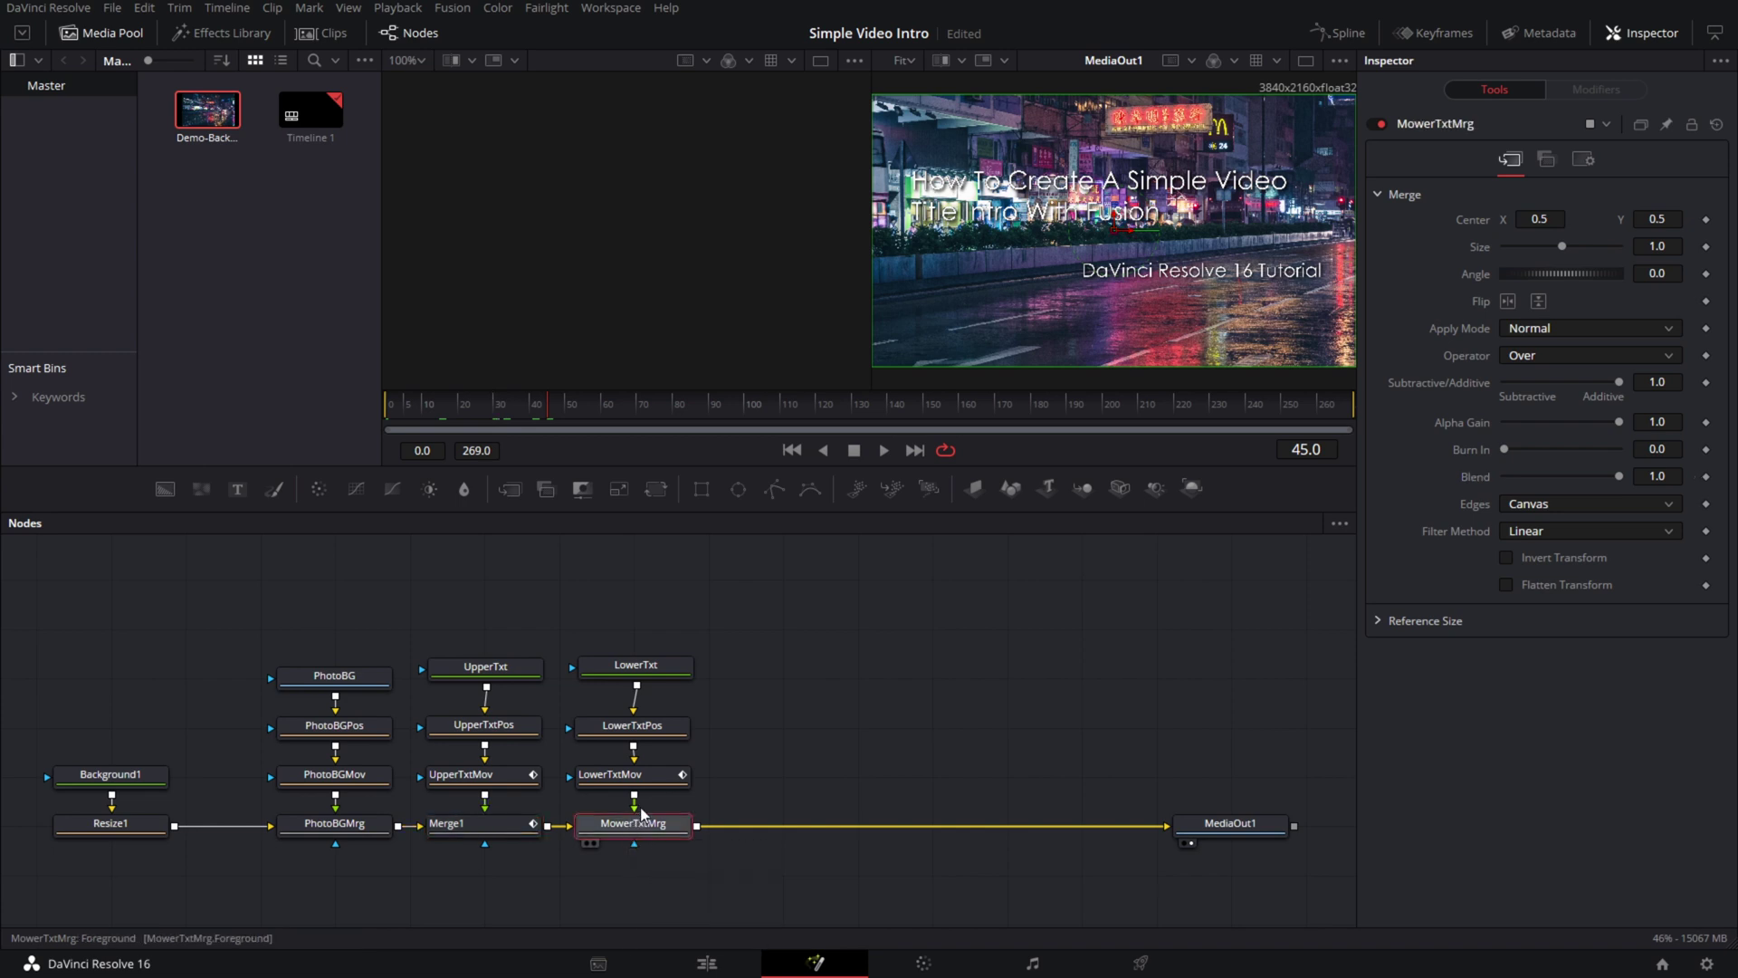
key("F2")
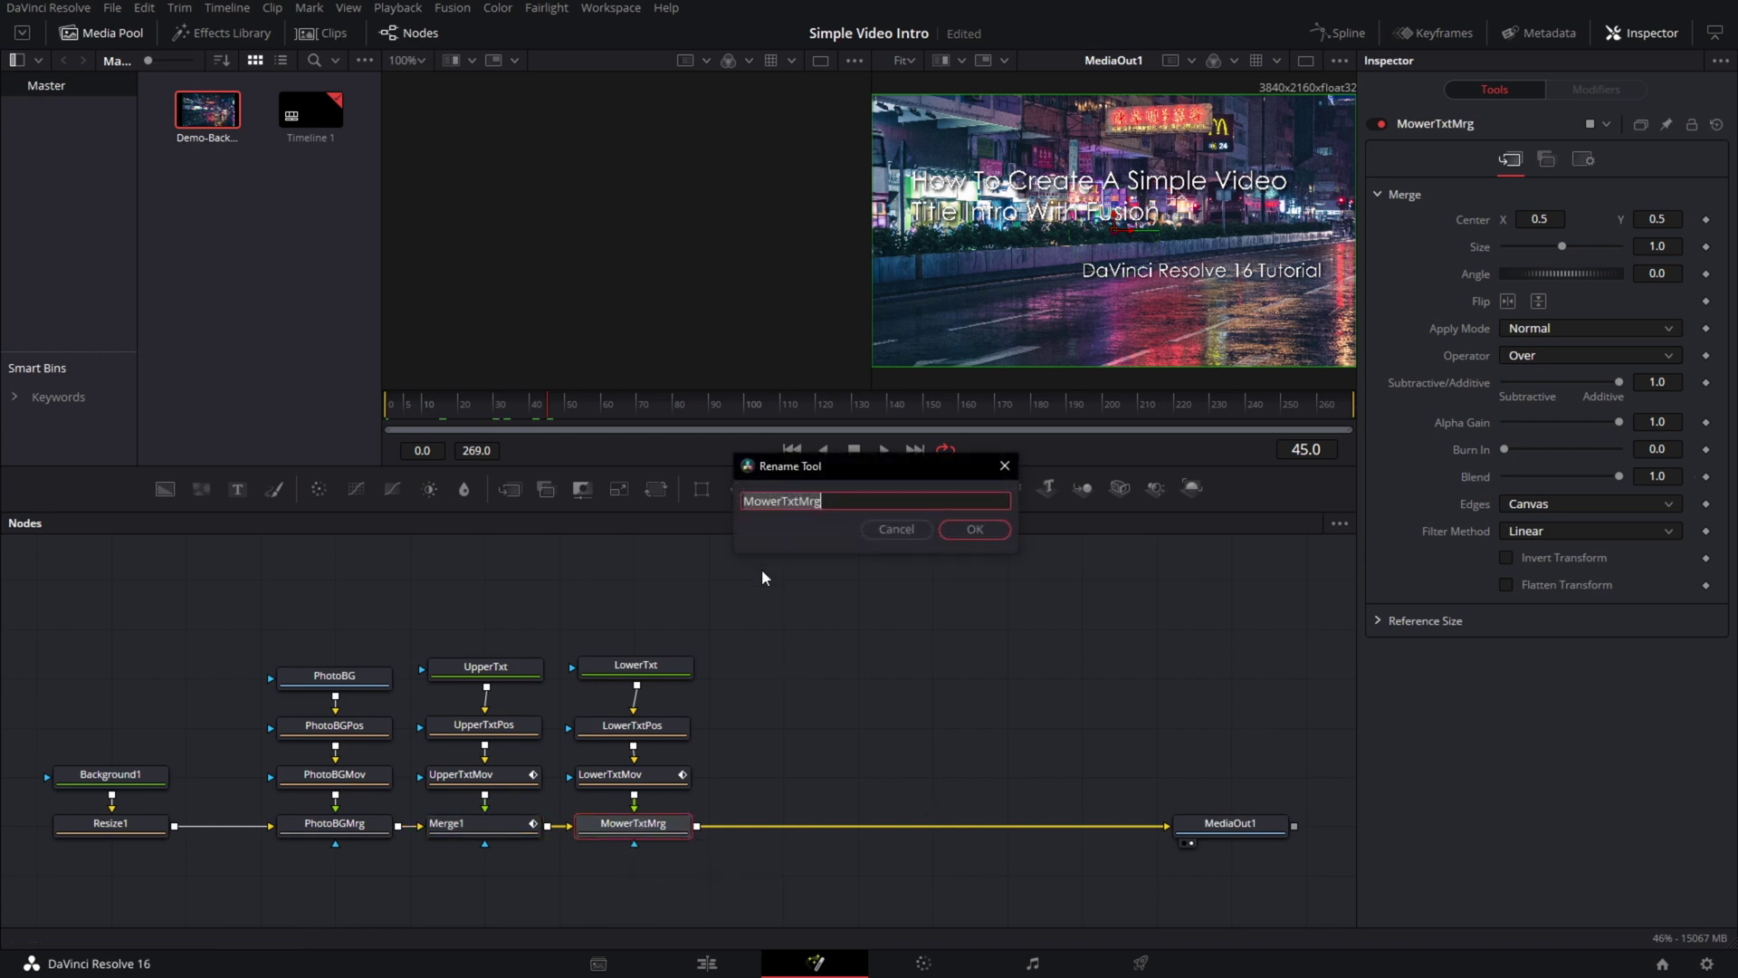
left_click(789, 506)
key("BackSpace")
type("L")
left_click(978, 528)
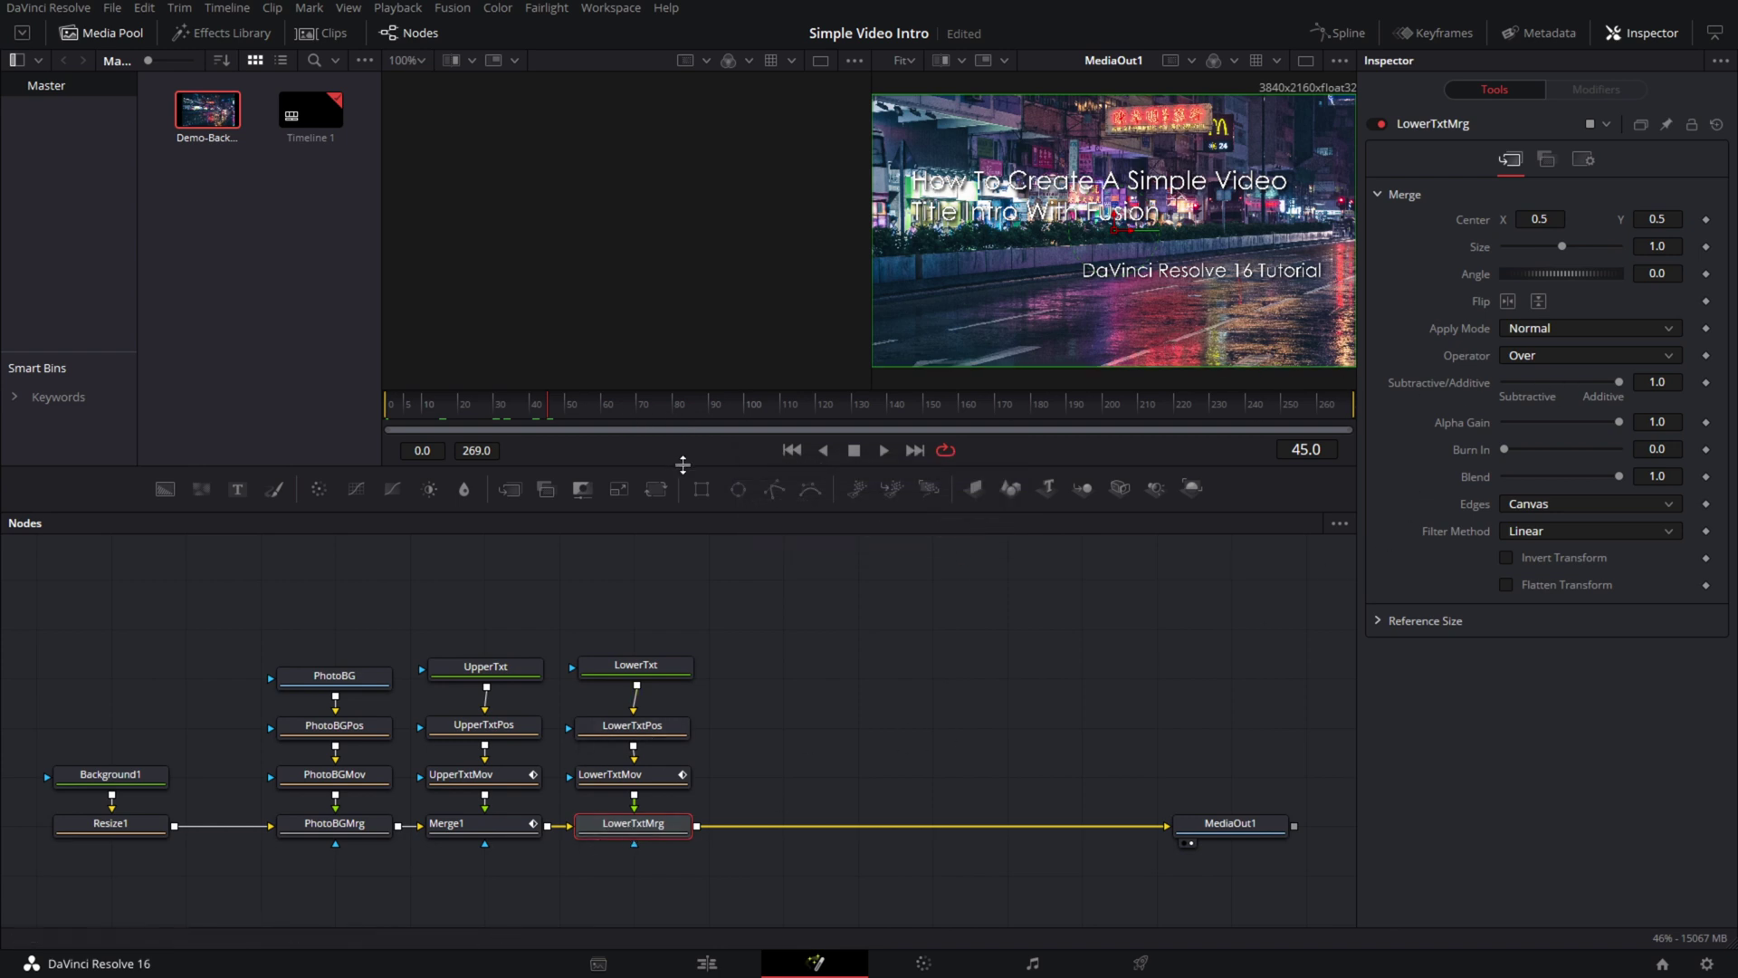
- Fade in the lower title with LowerTxtMrg Blend keyframes of 0.0 at frame 90 and 1.0 at frame 120, and preview the animation
left_click(1295, 450)
type("90")
key("Return")
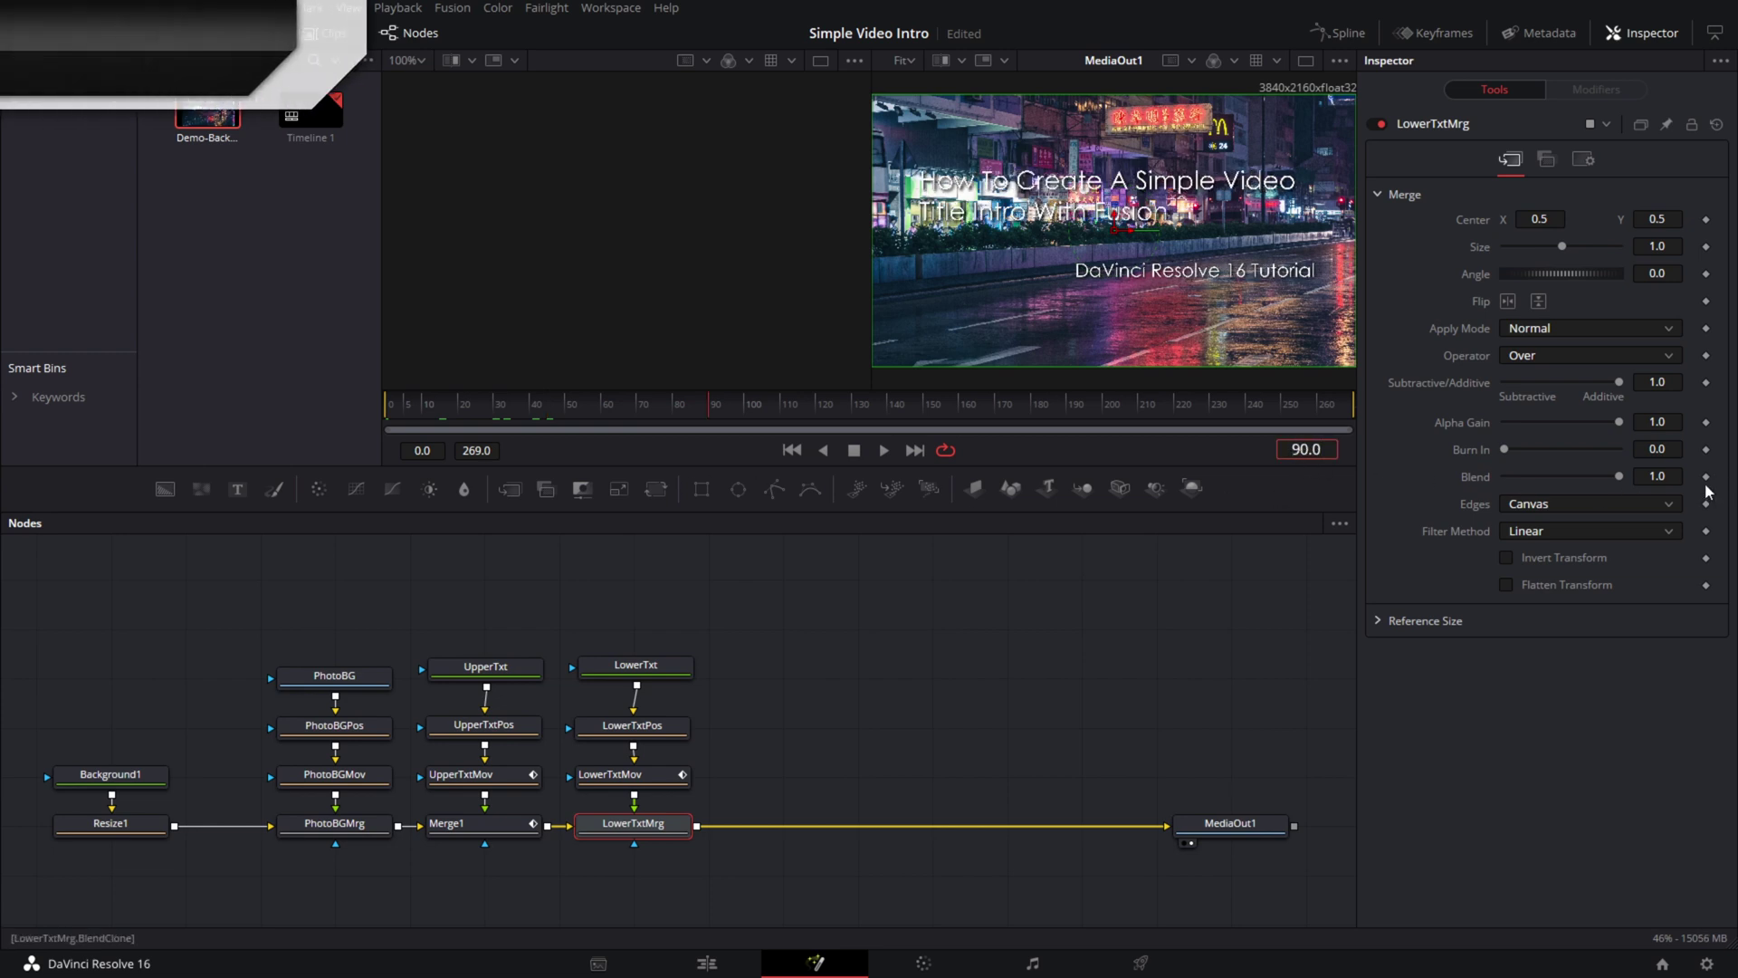
left_click(1706, 477)
left_click(1318, 450)
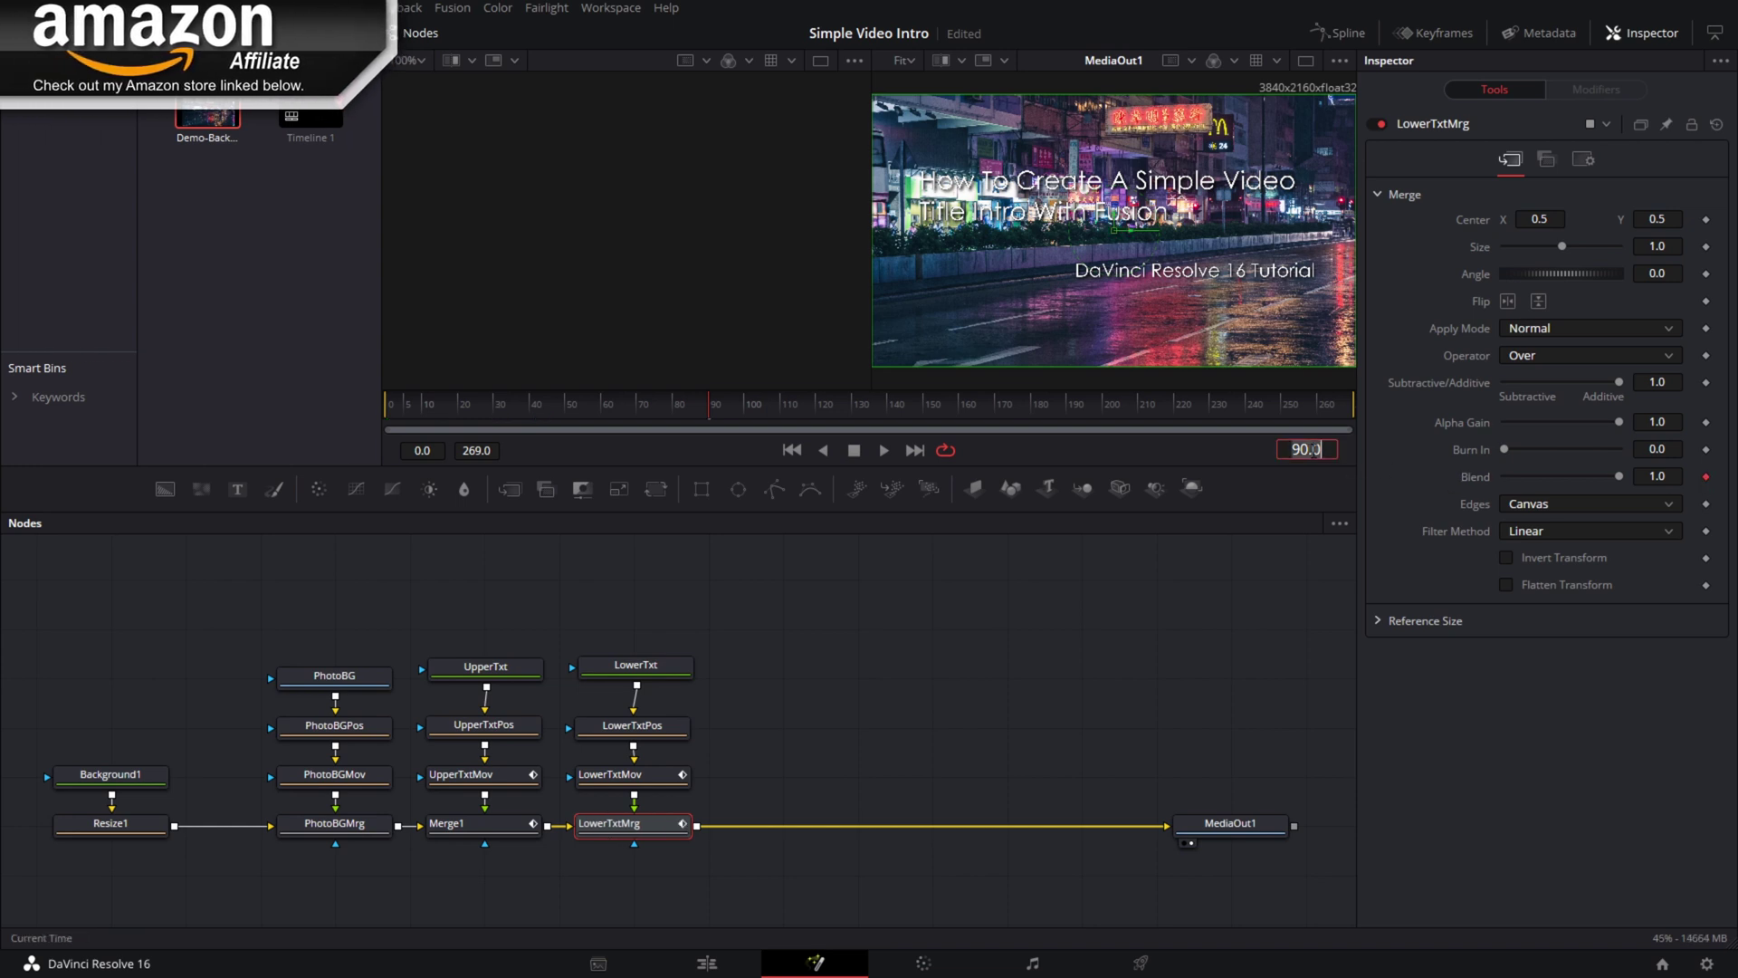
type("120")
key("Return")
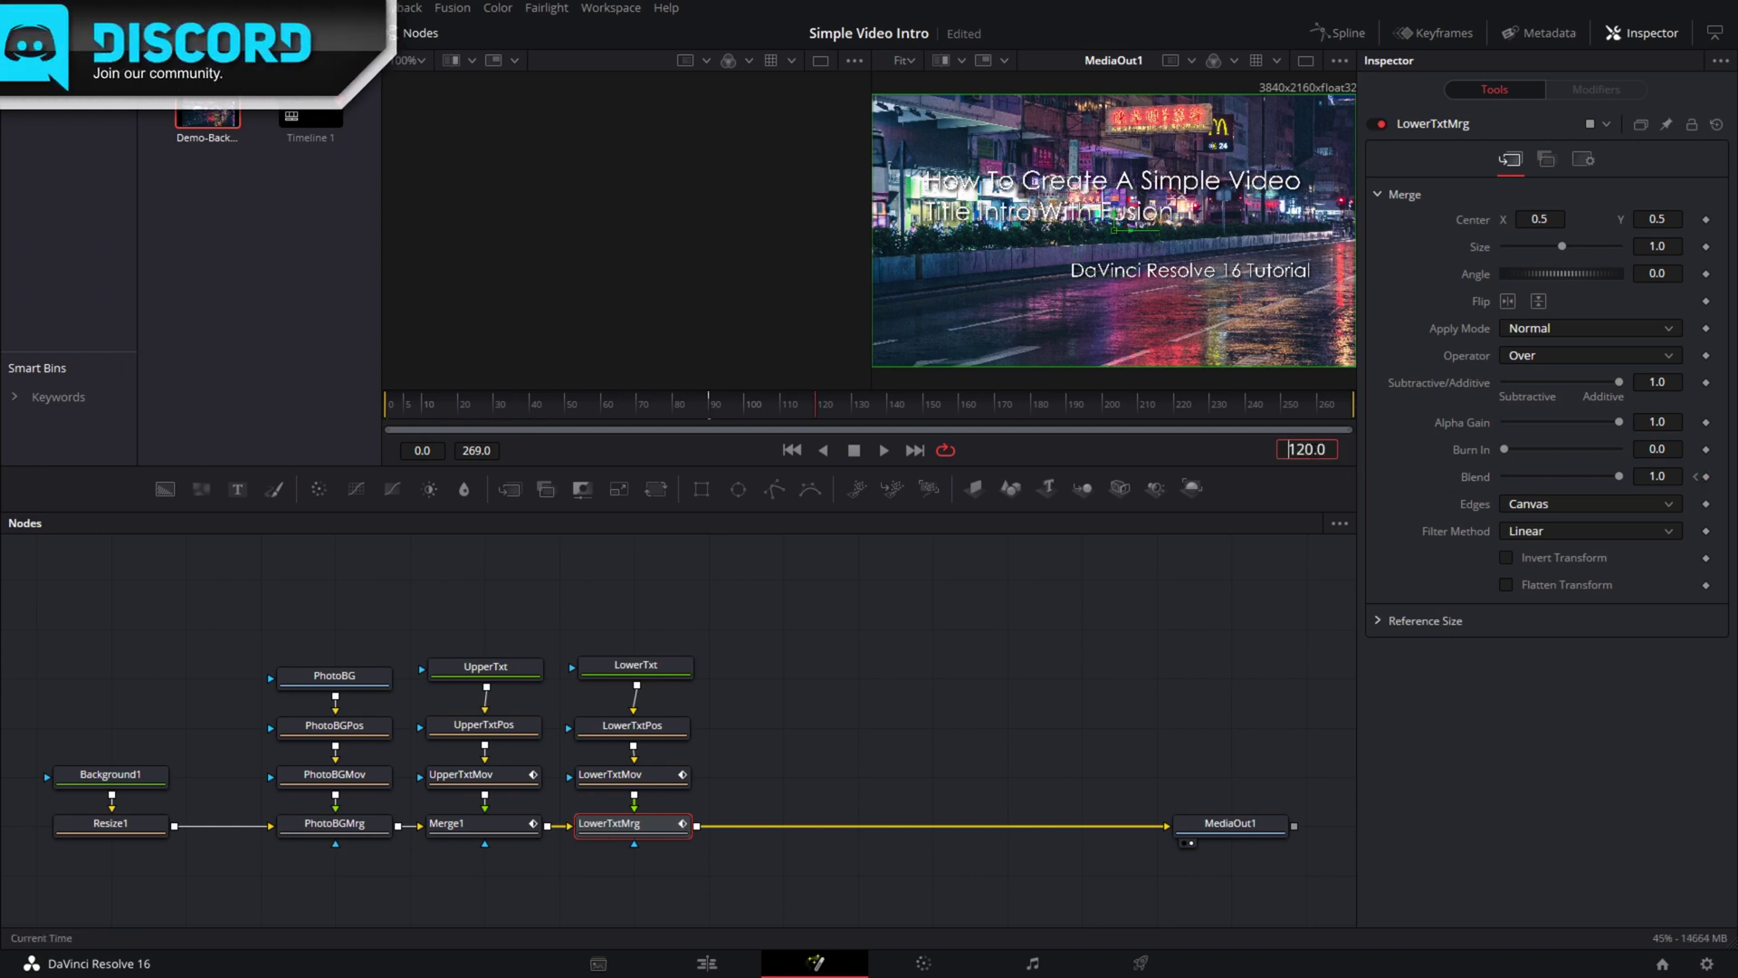
left_click(1697, 477)
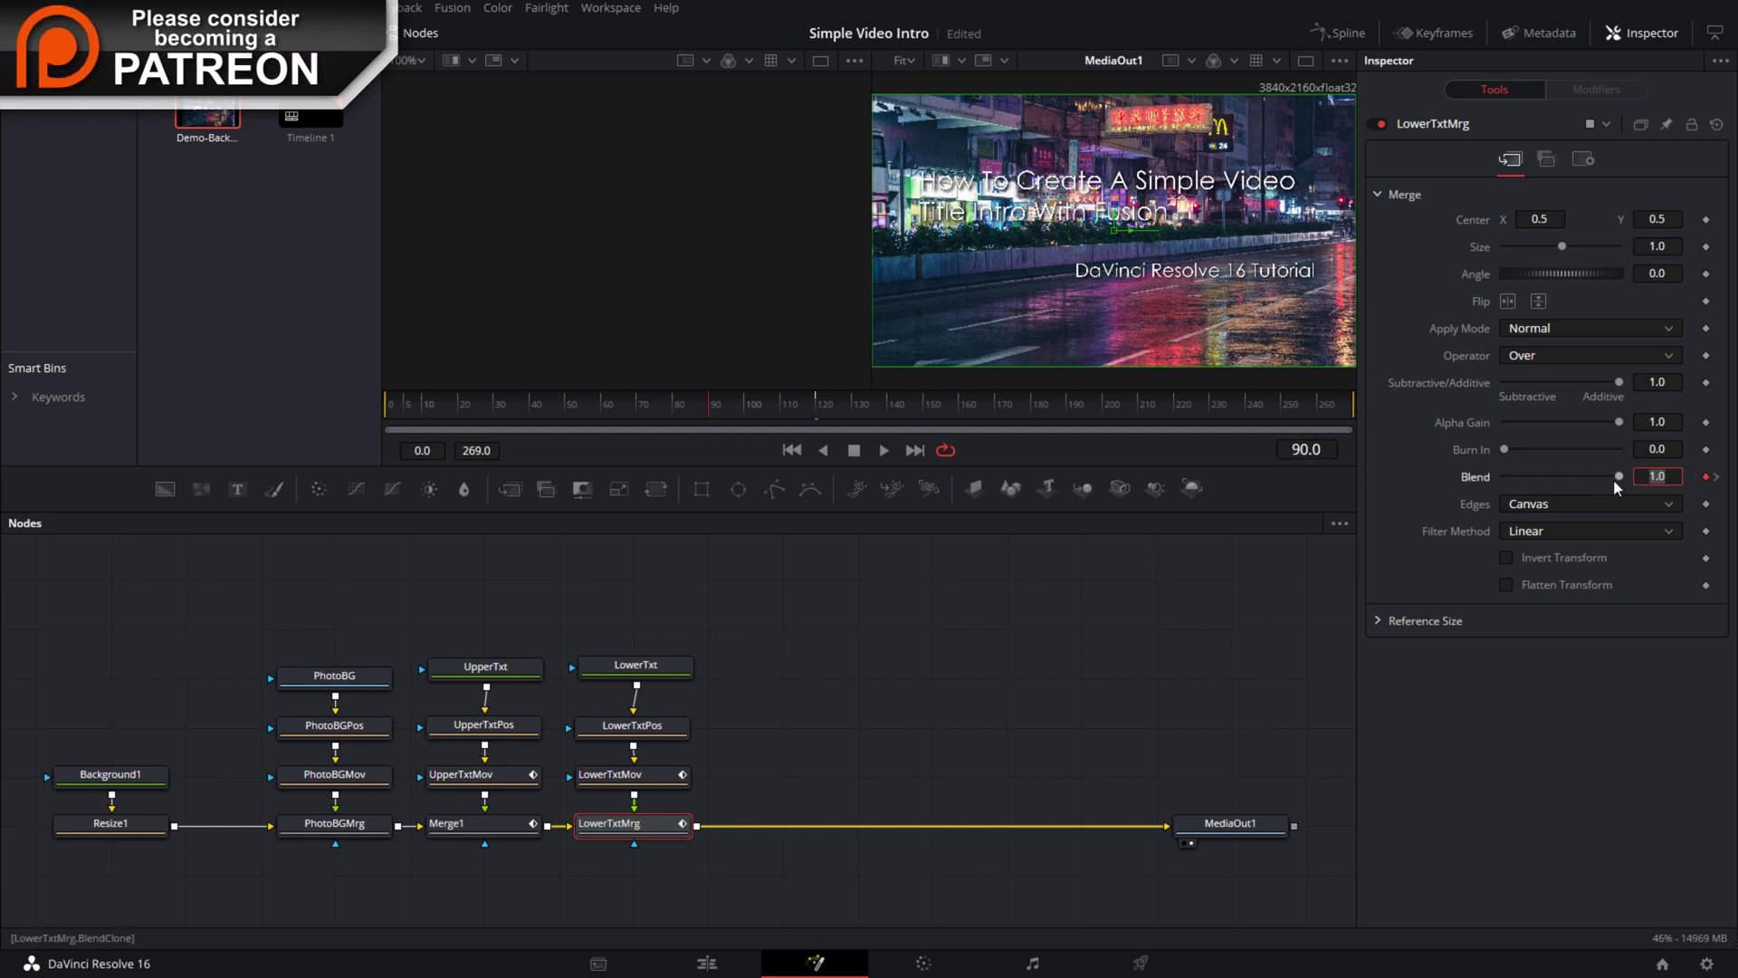
left_click_drag(1619, 477, 1378, 486)
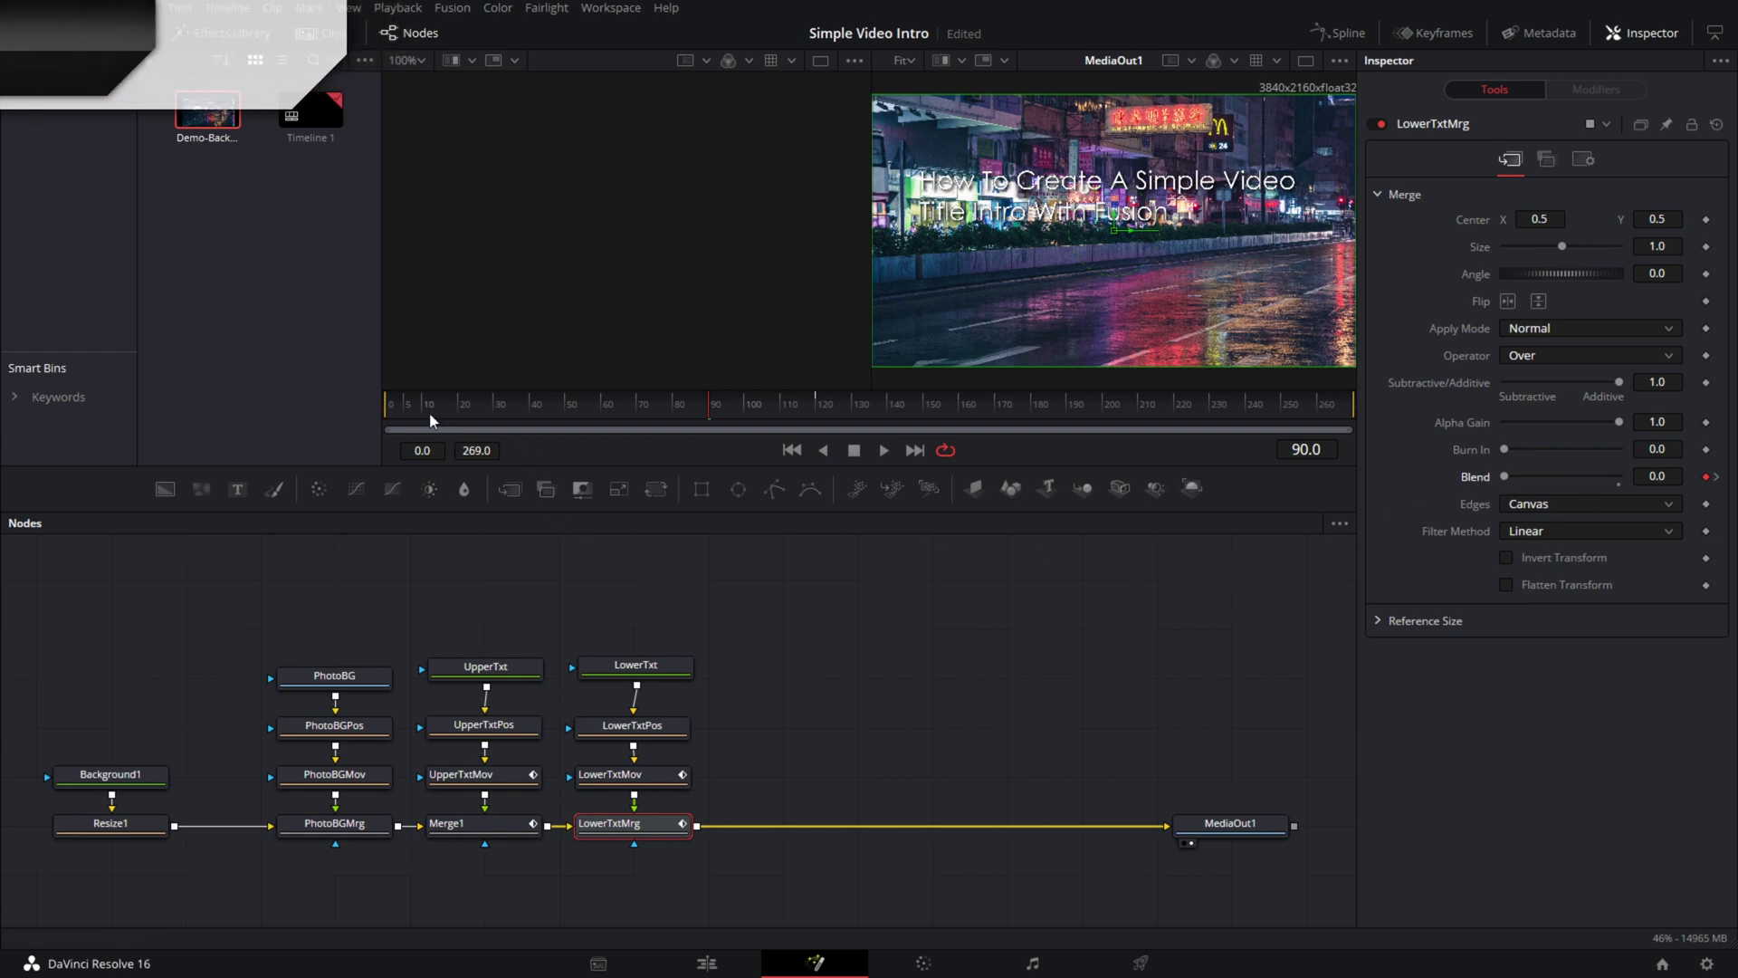
left_click_drag(403, 400, 1112, 419)
left_click_drag(940, 404, 405, 409)
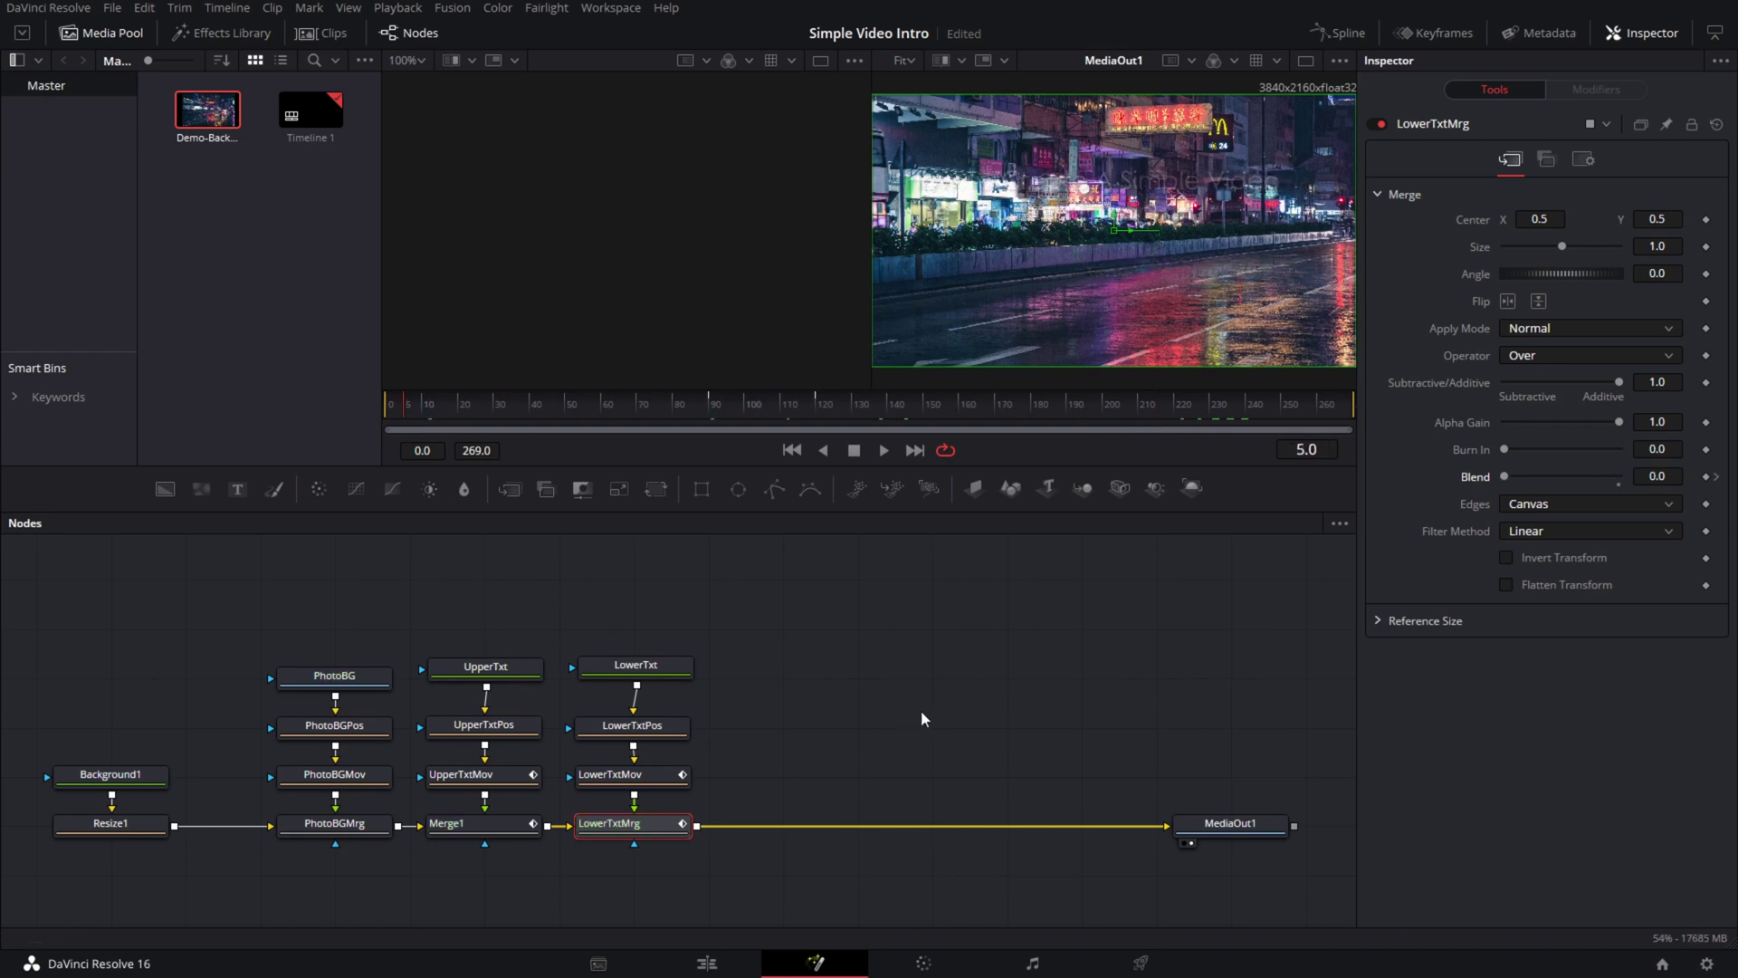
- Line up all nodes to the grid and insert a Blur node between PhotoBG and PhotoBGPos
right_click(824, 630)
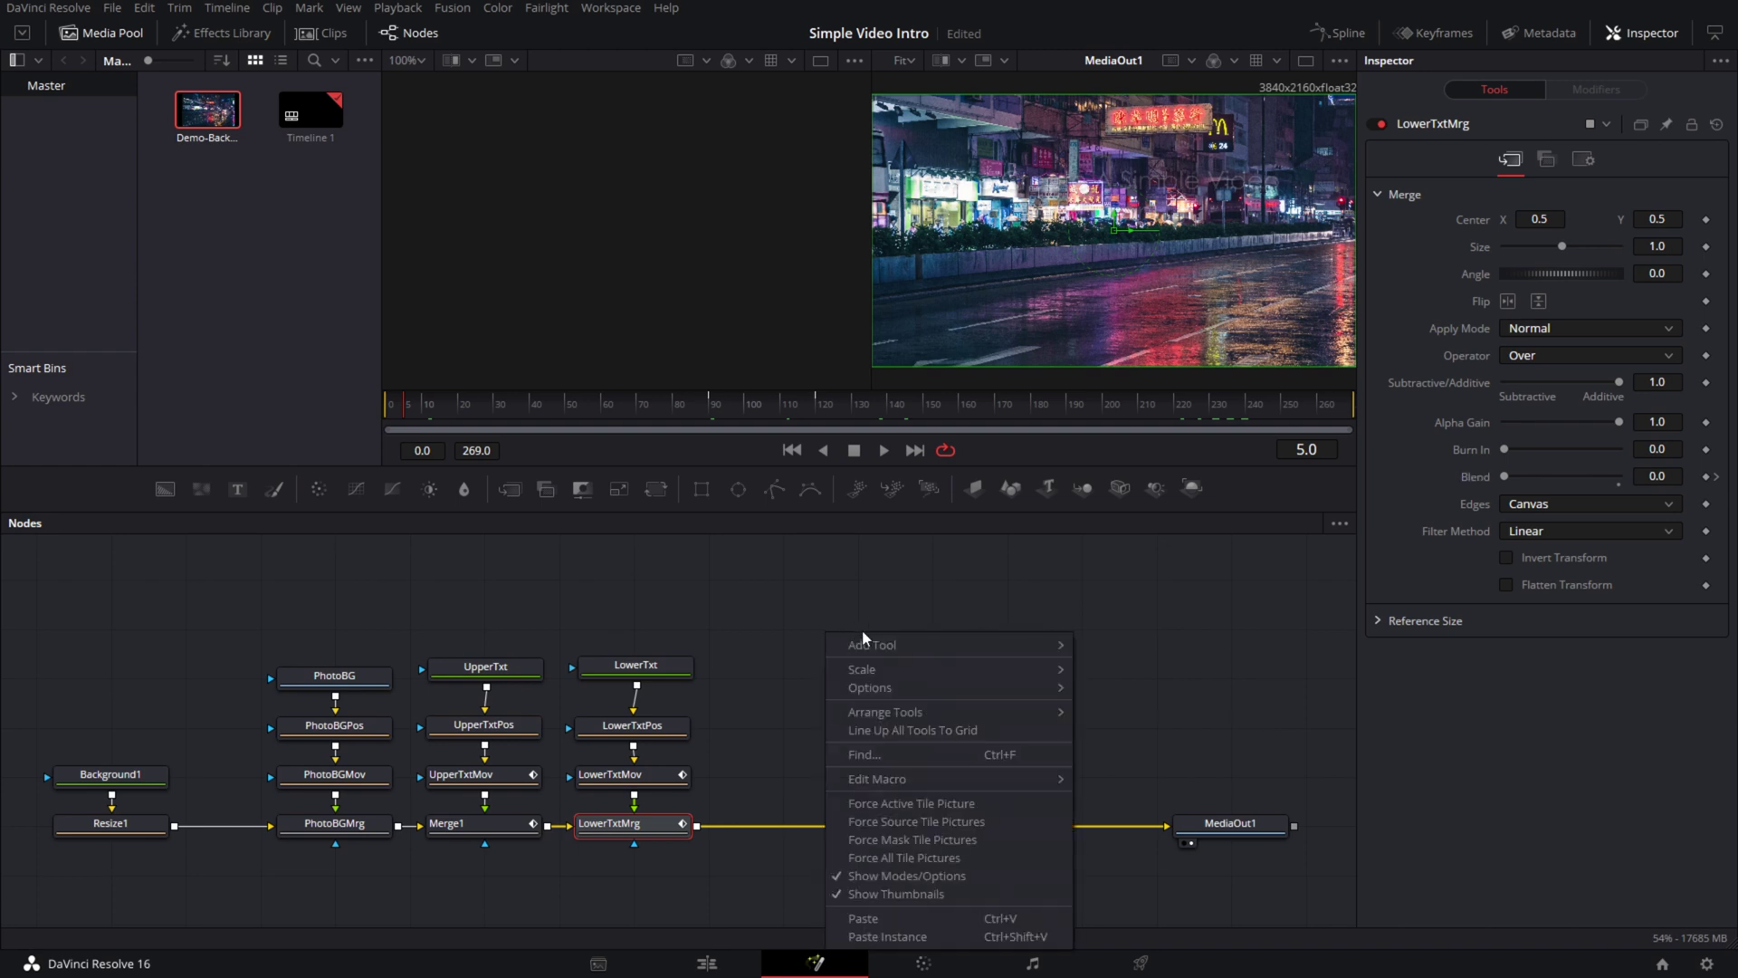
left_click(930, 730)
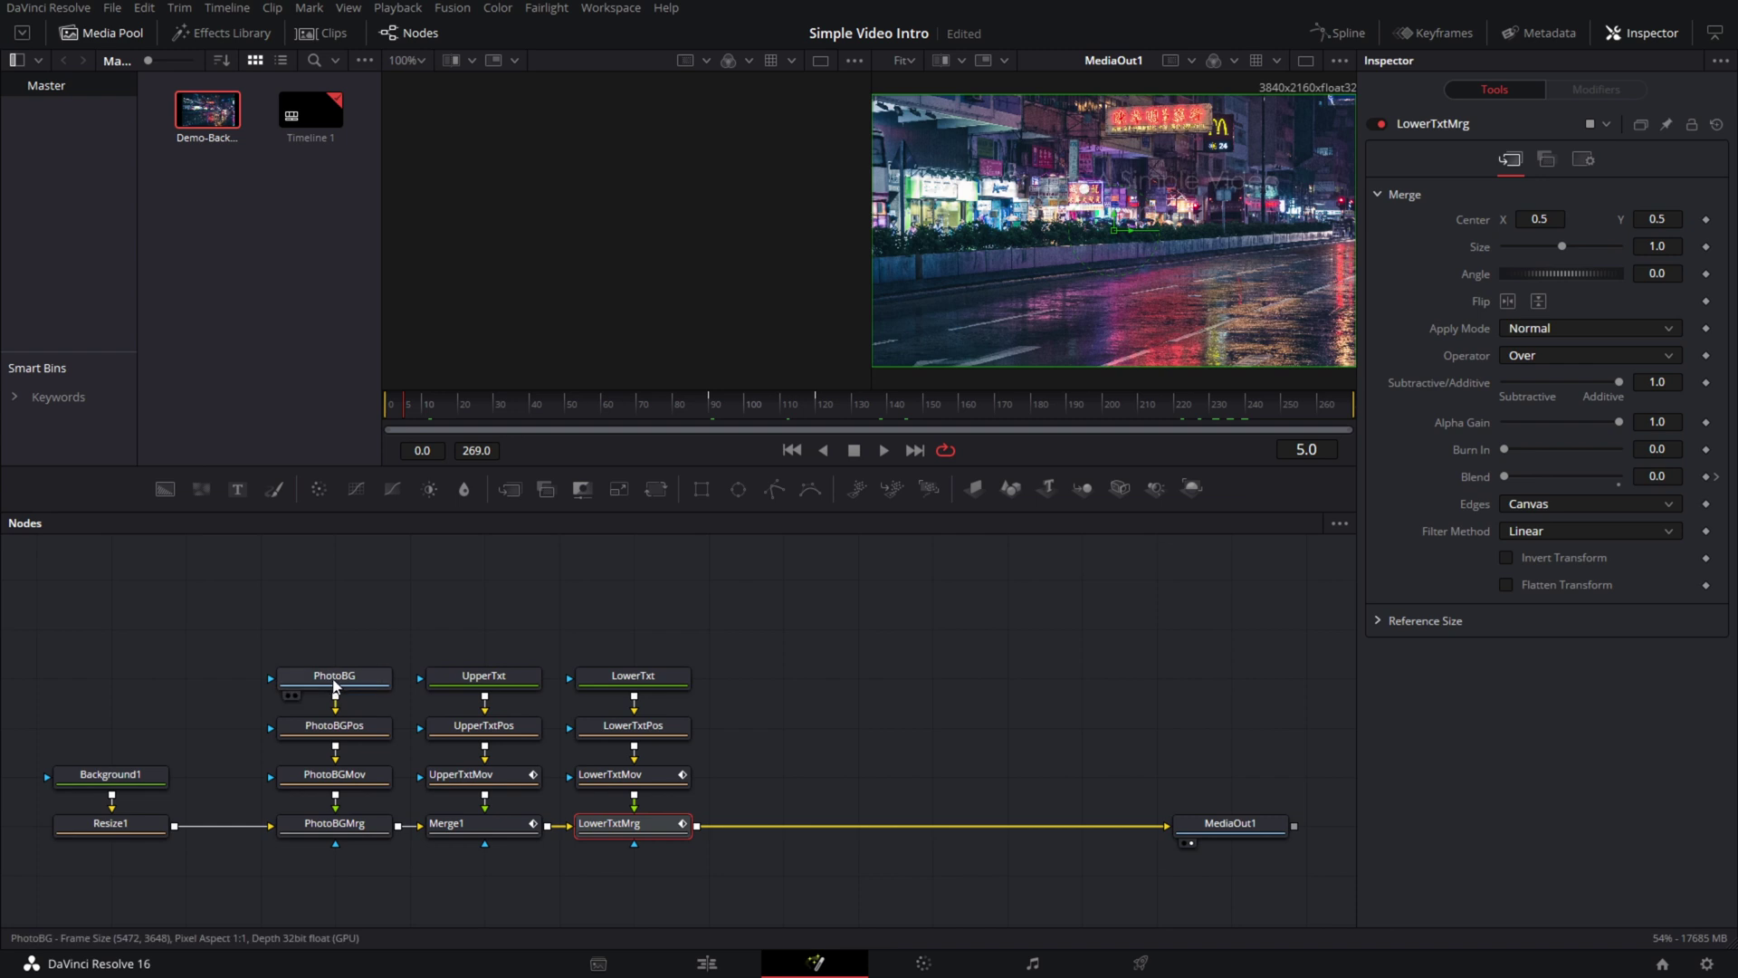
left_click_drag(333, 683, 335, 629)
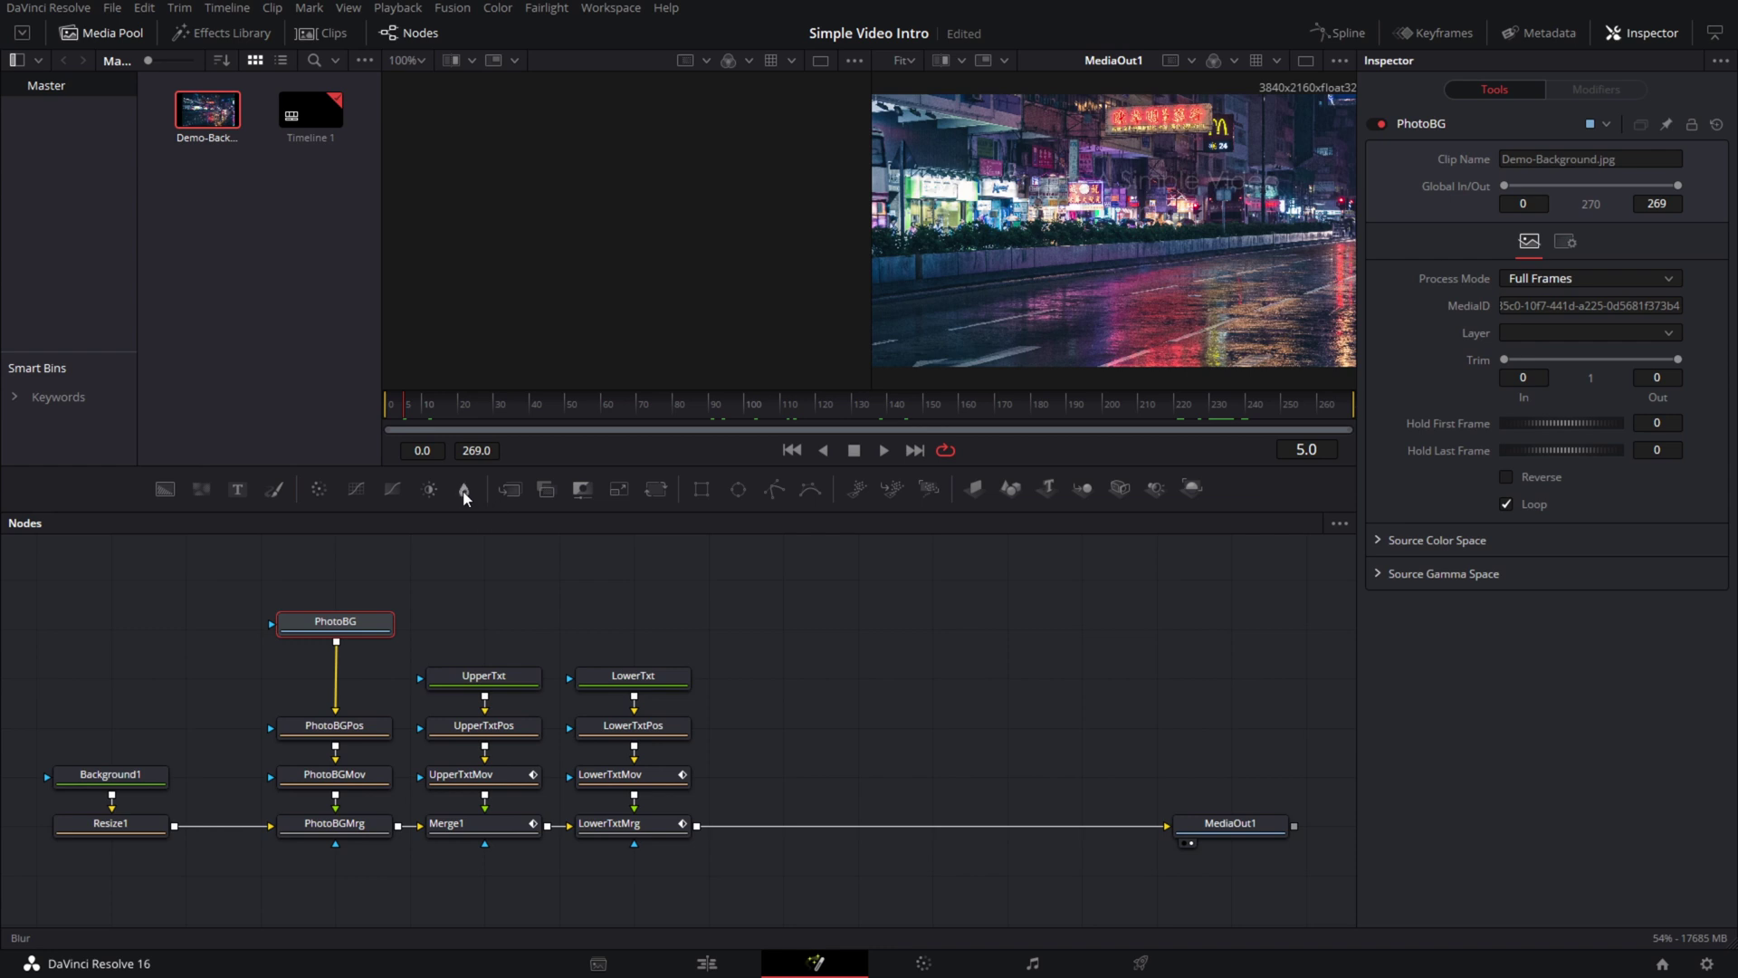
left_click_drag(464, 494, 337, 687)
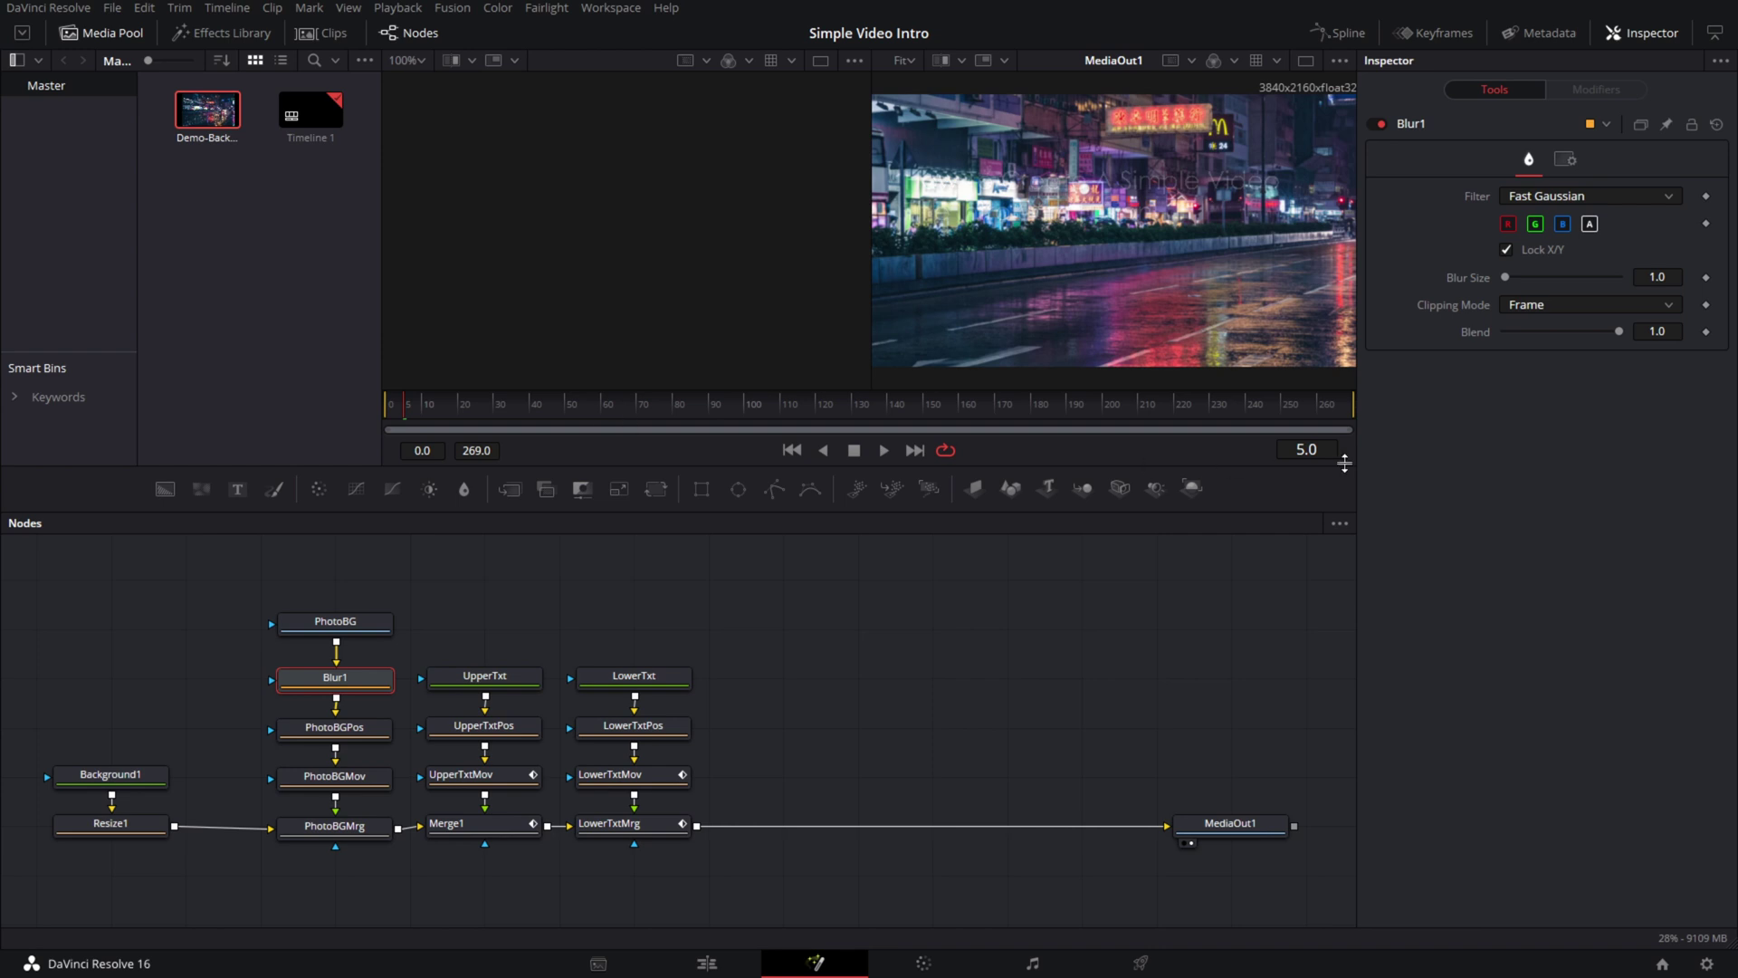
- Keyframe the Blur node's Blur Size at 0.0 on frames 0 and 60
left_click(793, 450)
left_click_drag(1508, 286, 1454, 279)
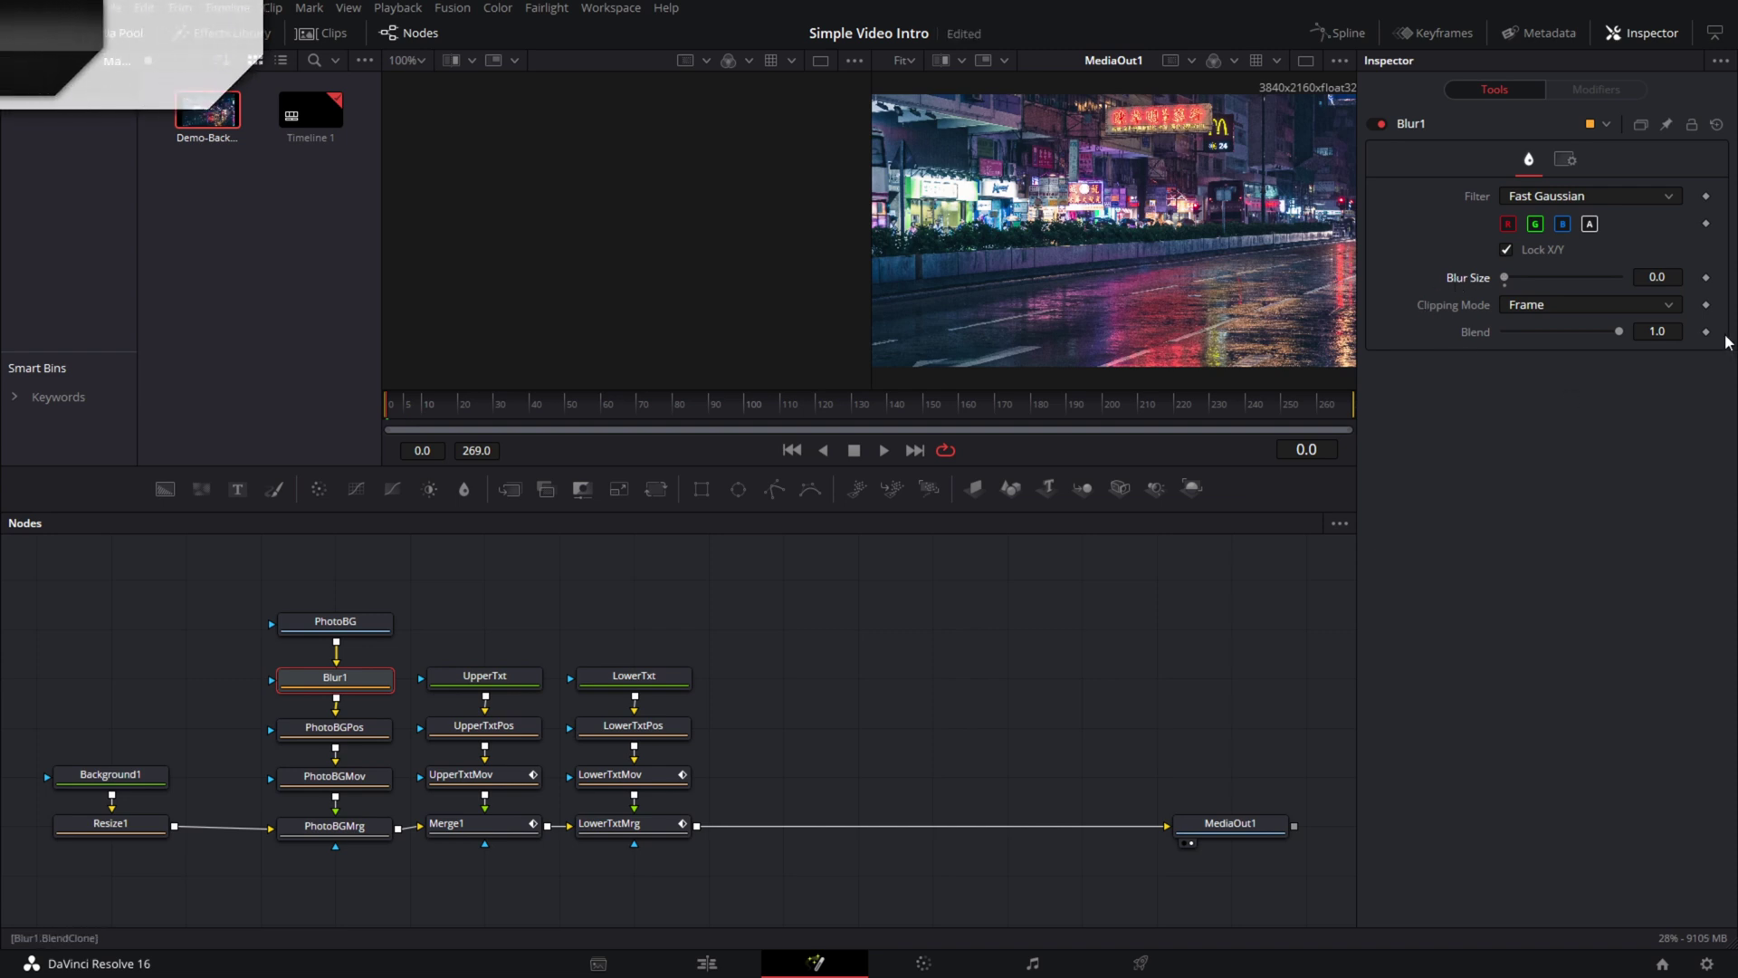
left_click(1706, 279)
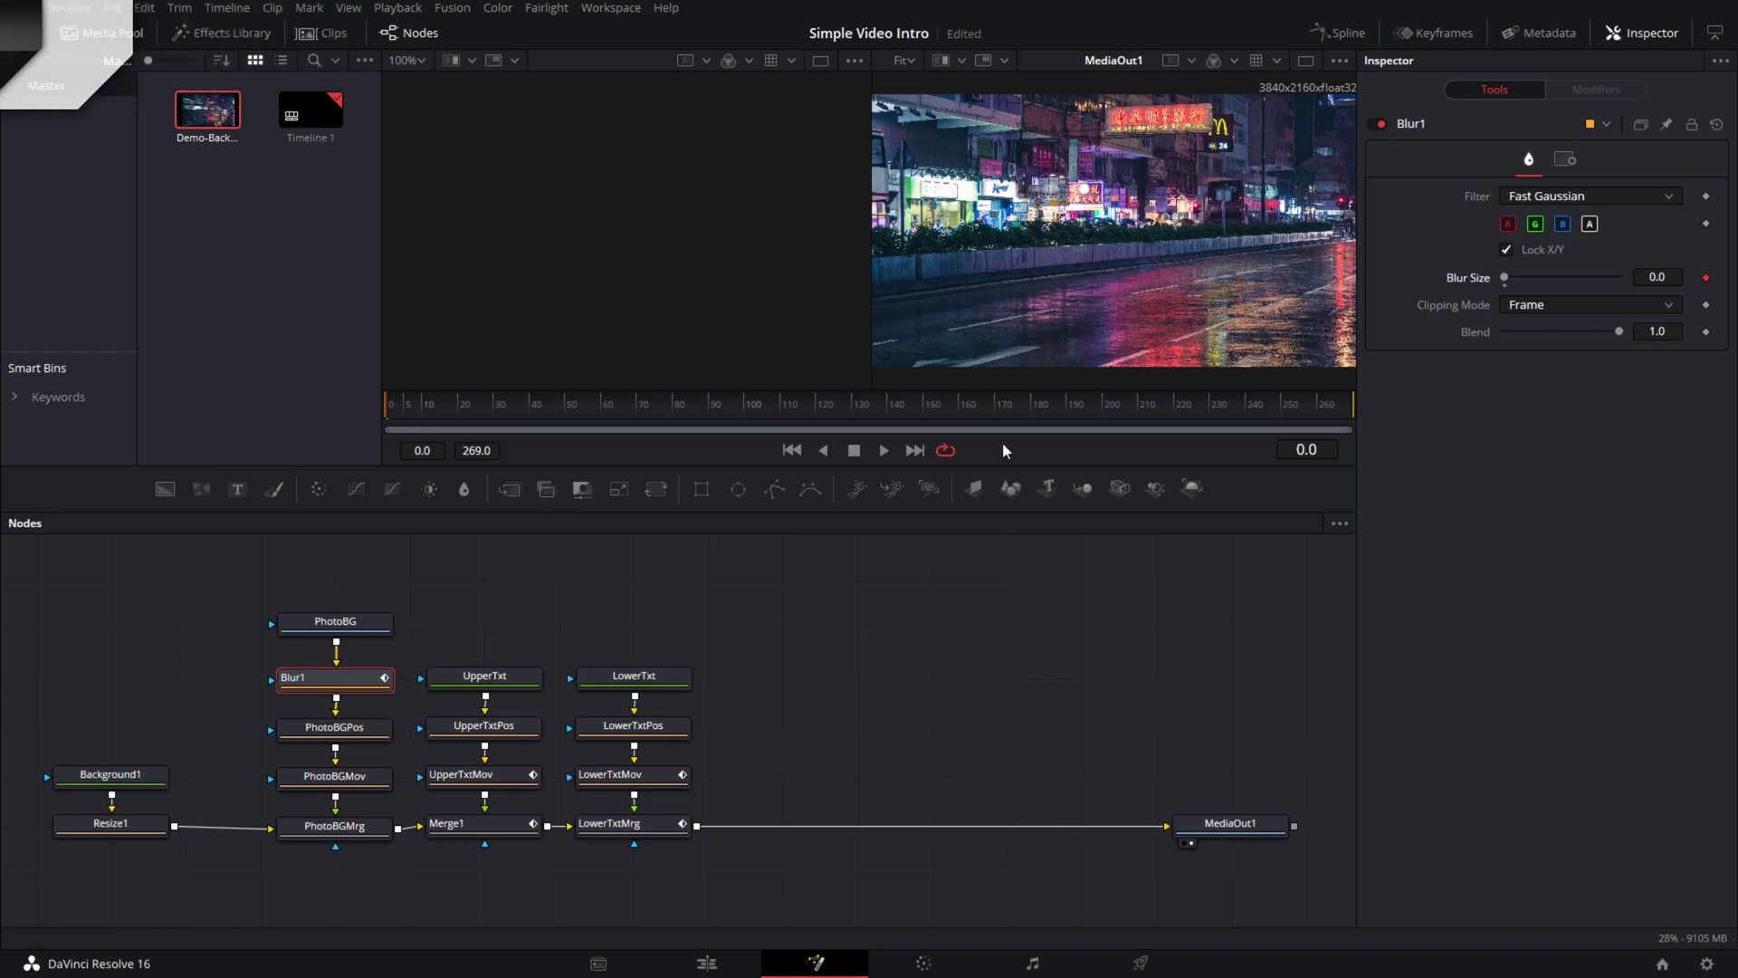
left_click(1302, 449)
type("60")
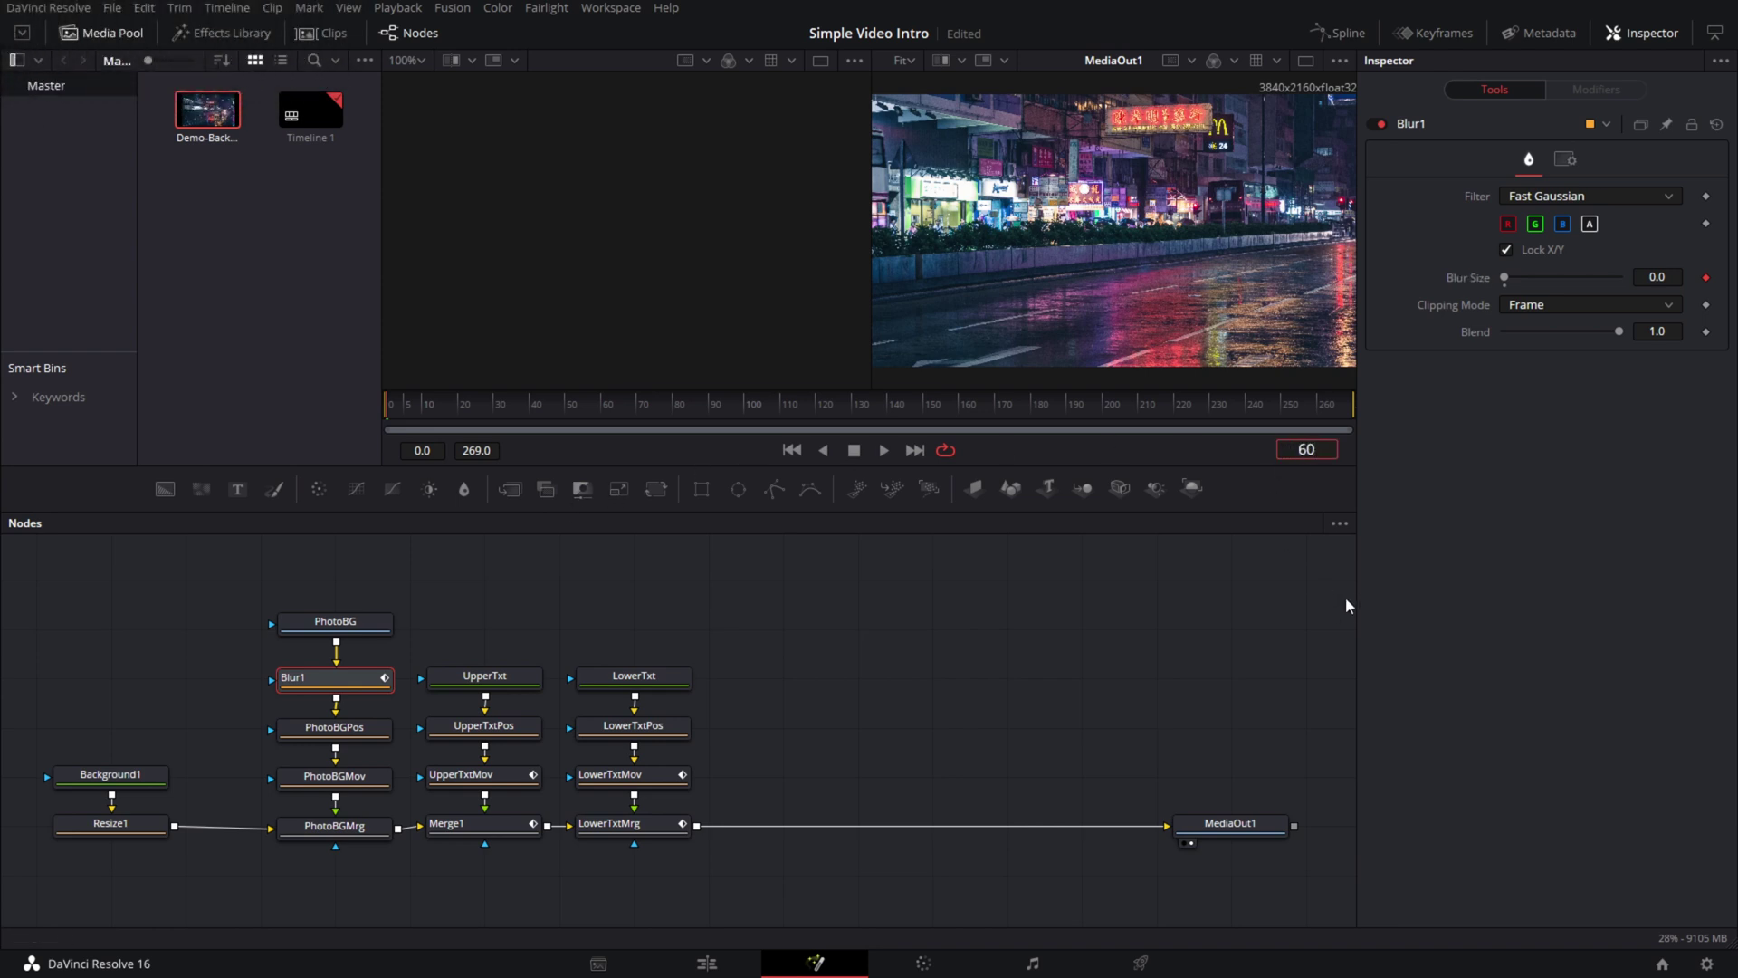
key("Return")
left_click(1705, 277)
- Add a Blur Size keyframe of about 11.8 to the Blur node at frame 90
left_click(1306, 449)
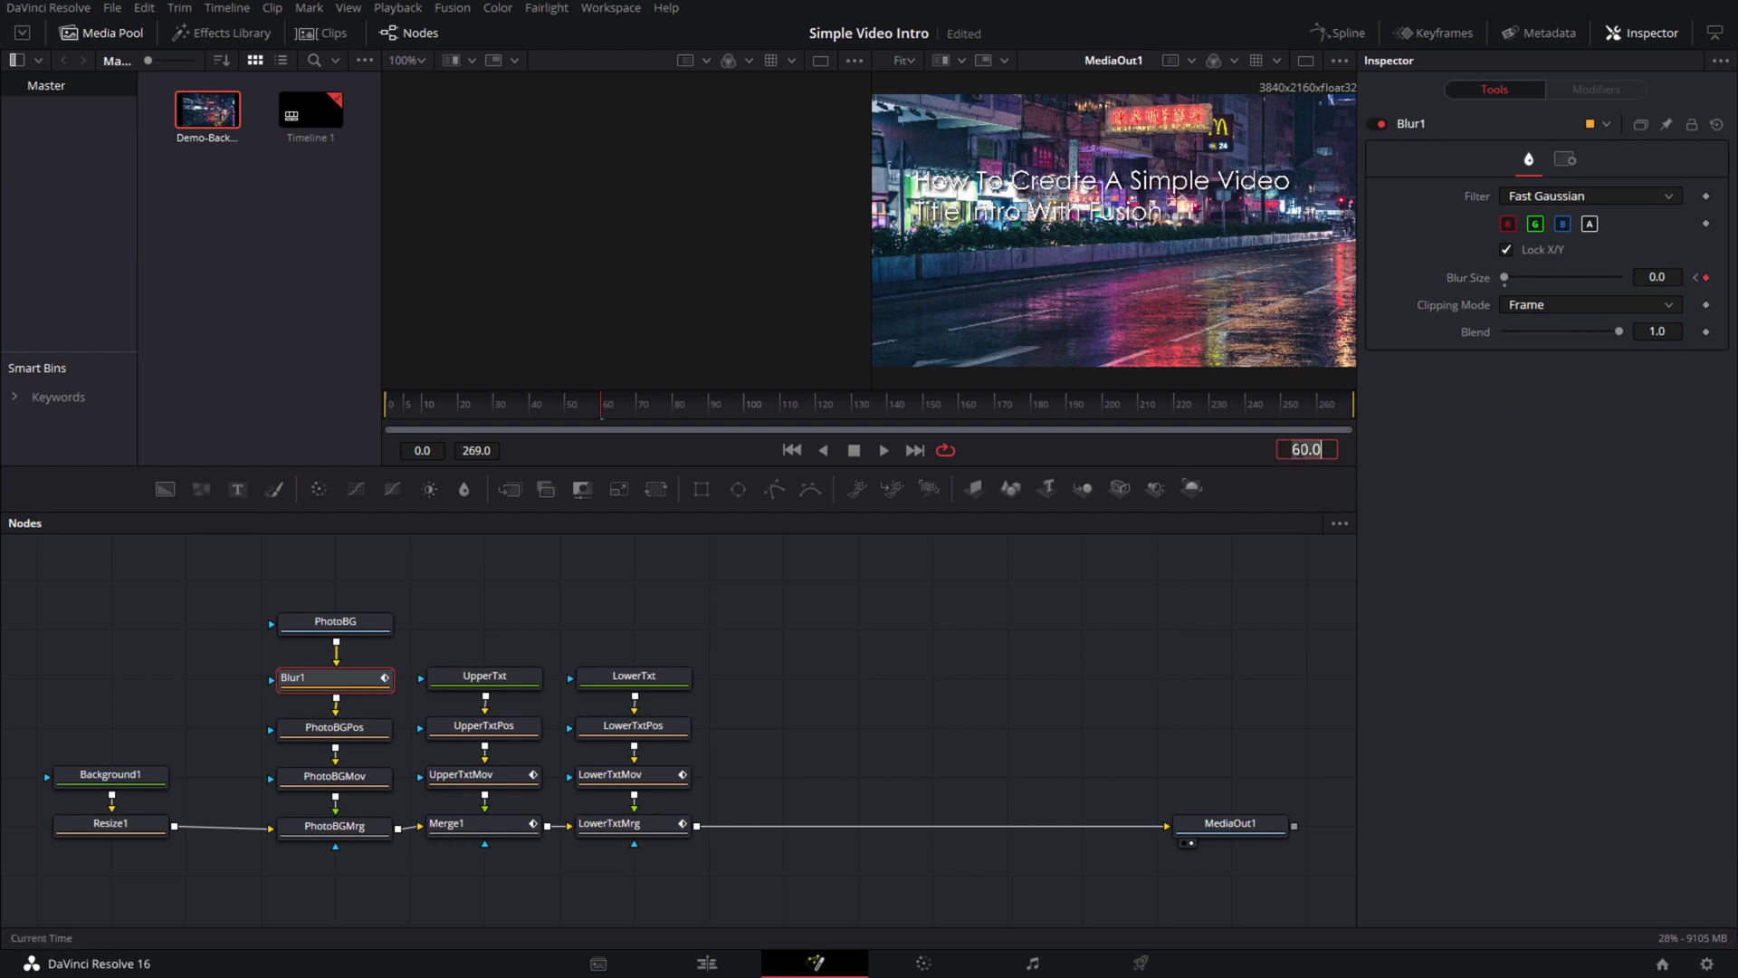
type("90")
key("Return")
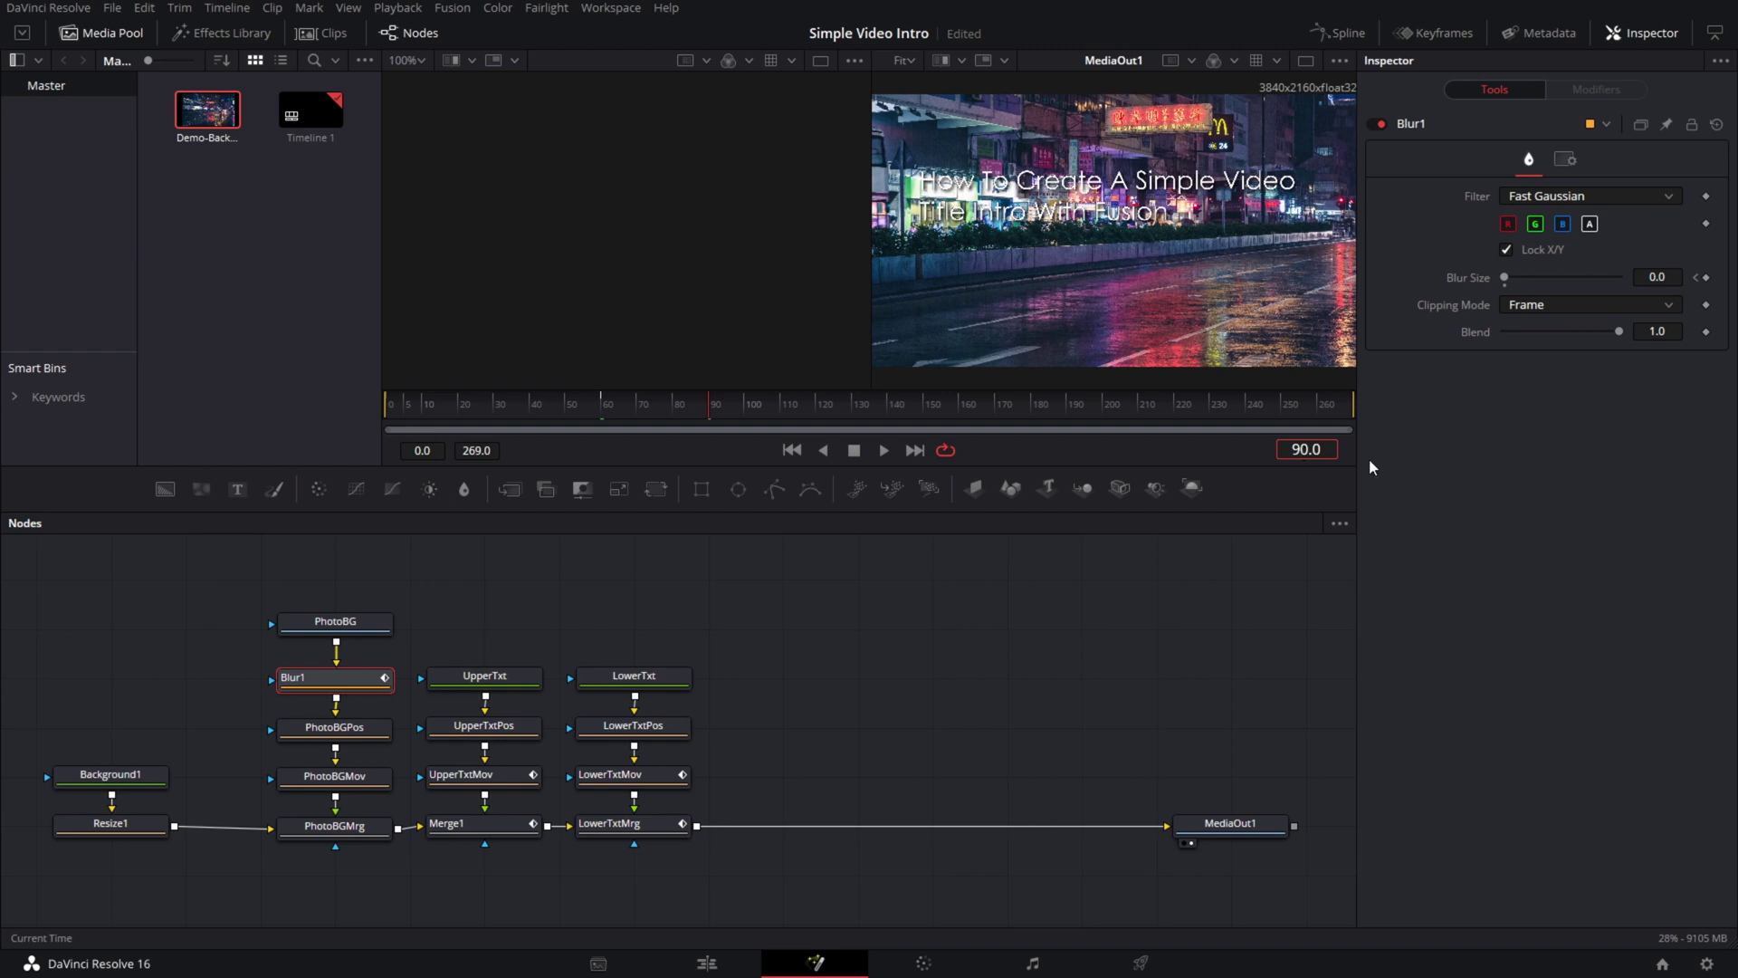
left_click(1694, 278)
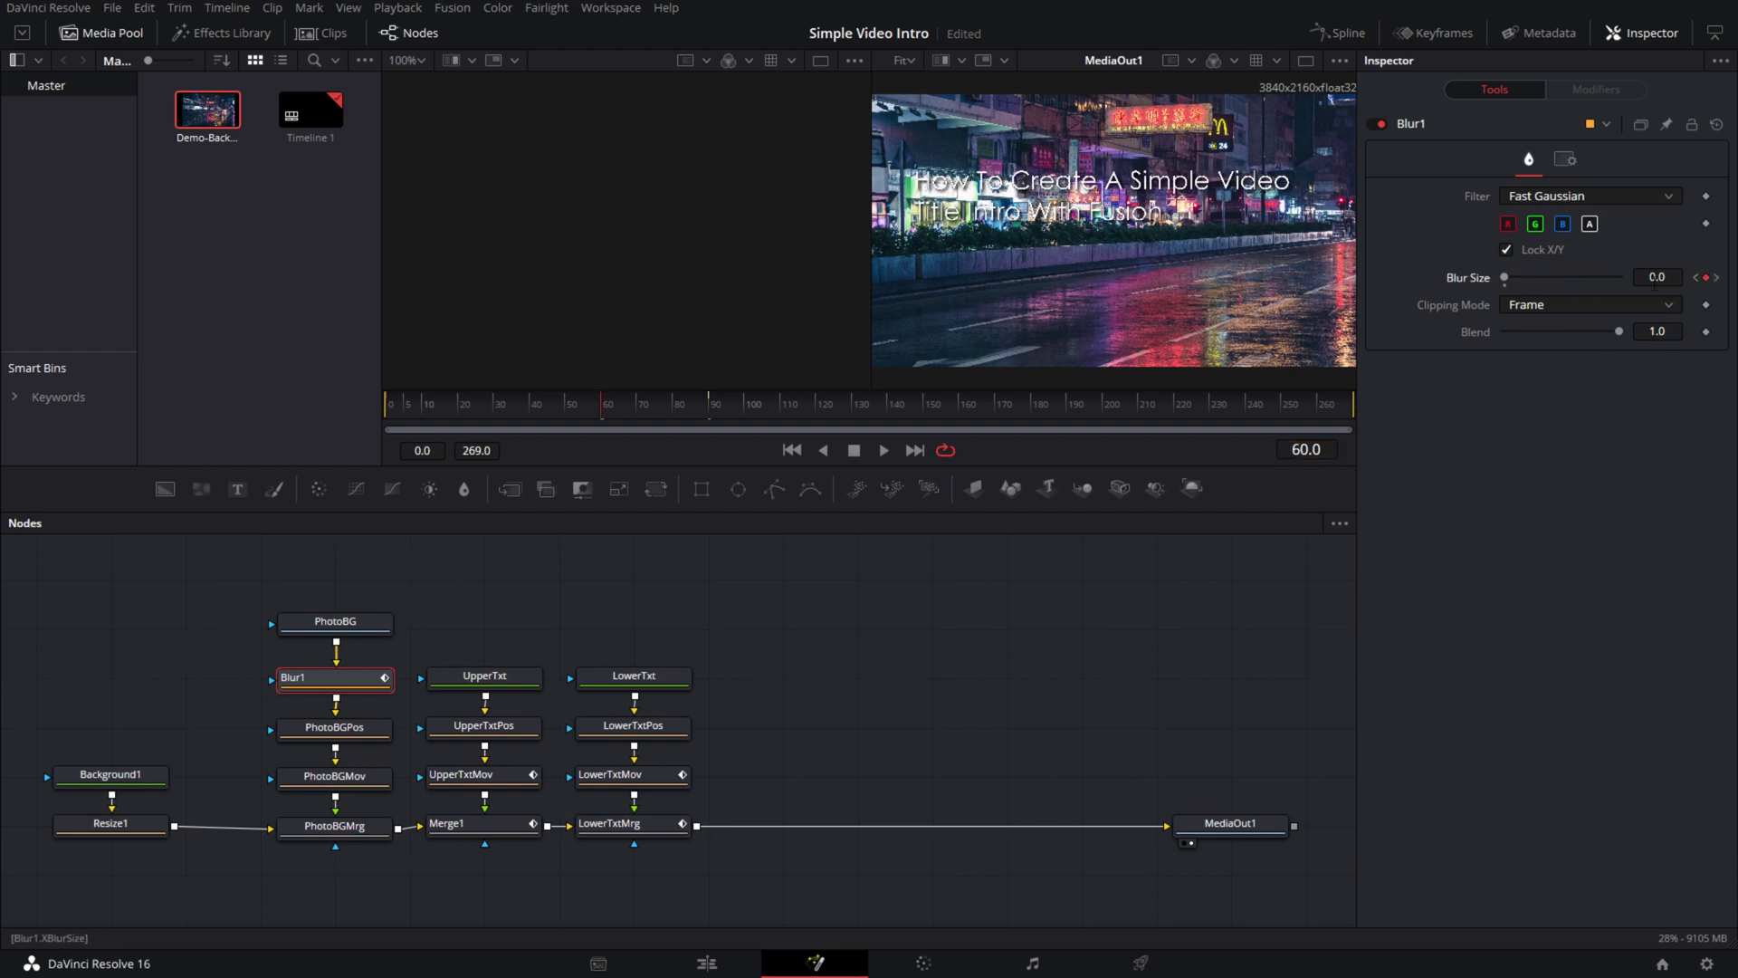
left_click(1716, 279)
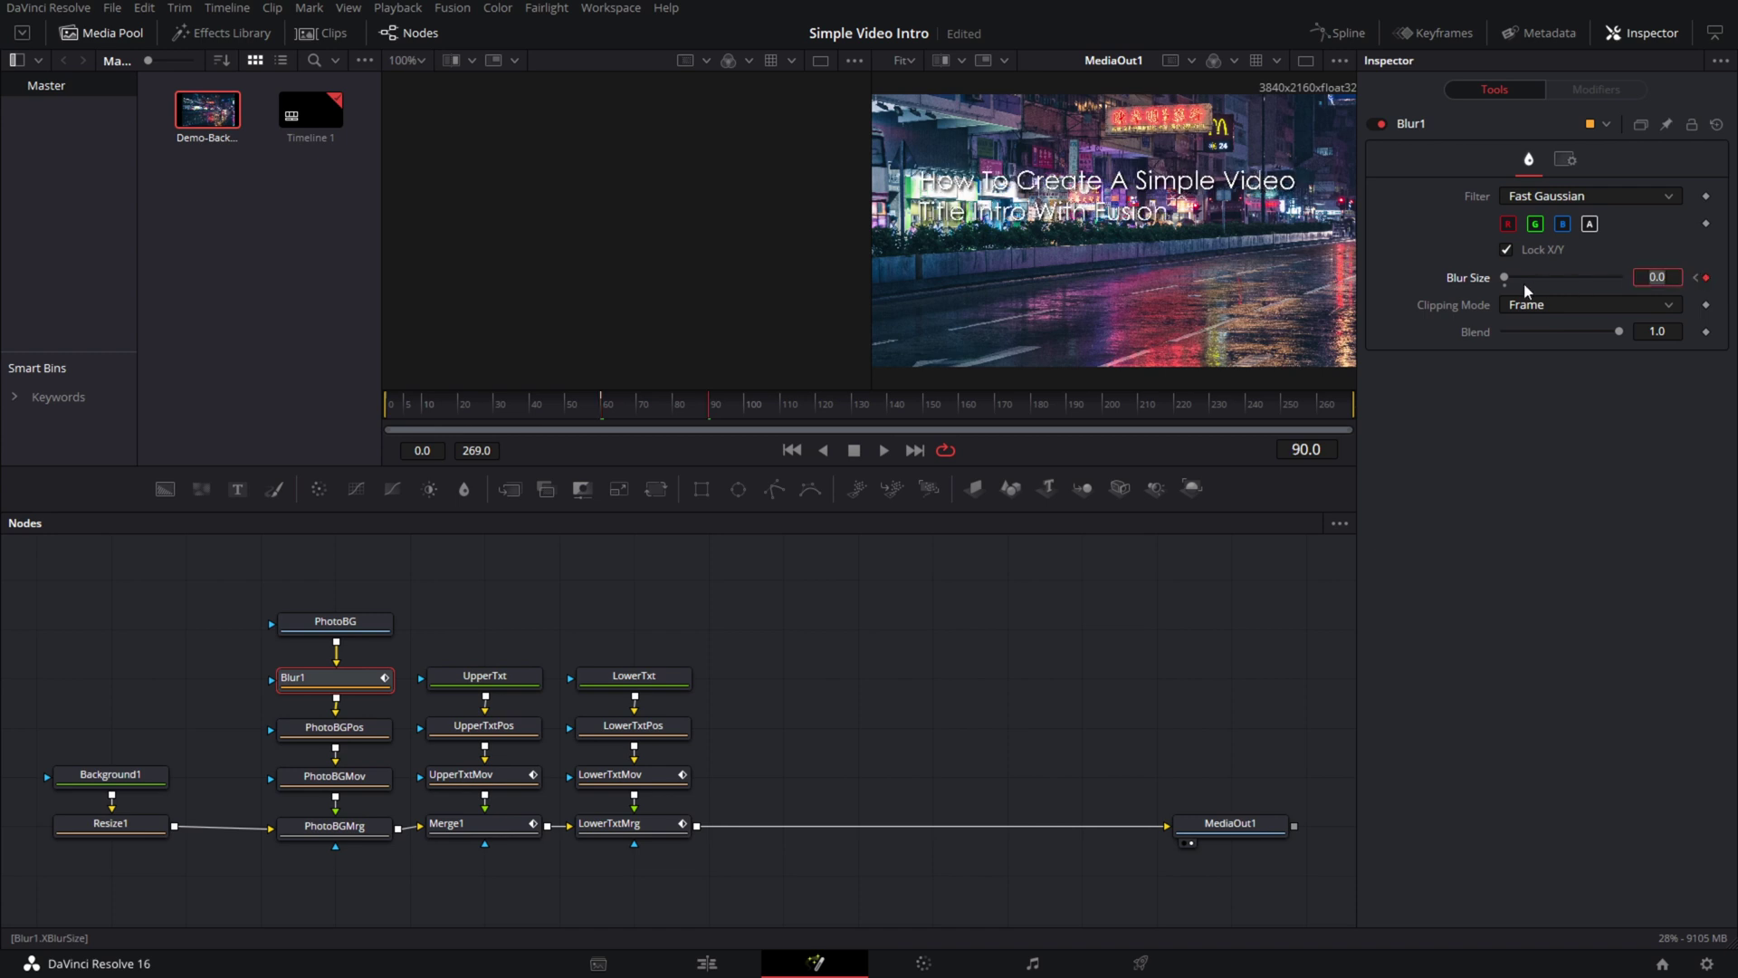
mouse_move(1504, 280)
left_mouse_down()
mouse_move(1537, 277)
mouse_move(1519, 279)
left_mouse_up()
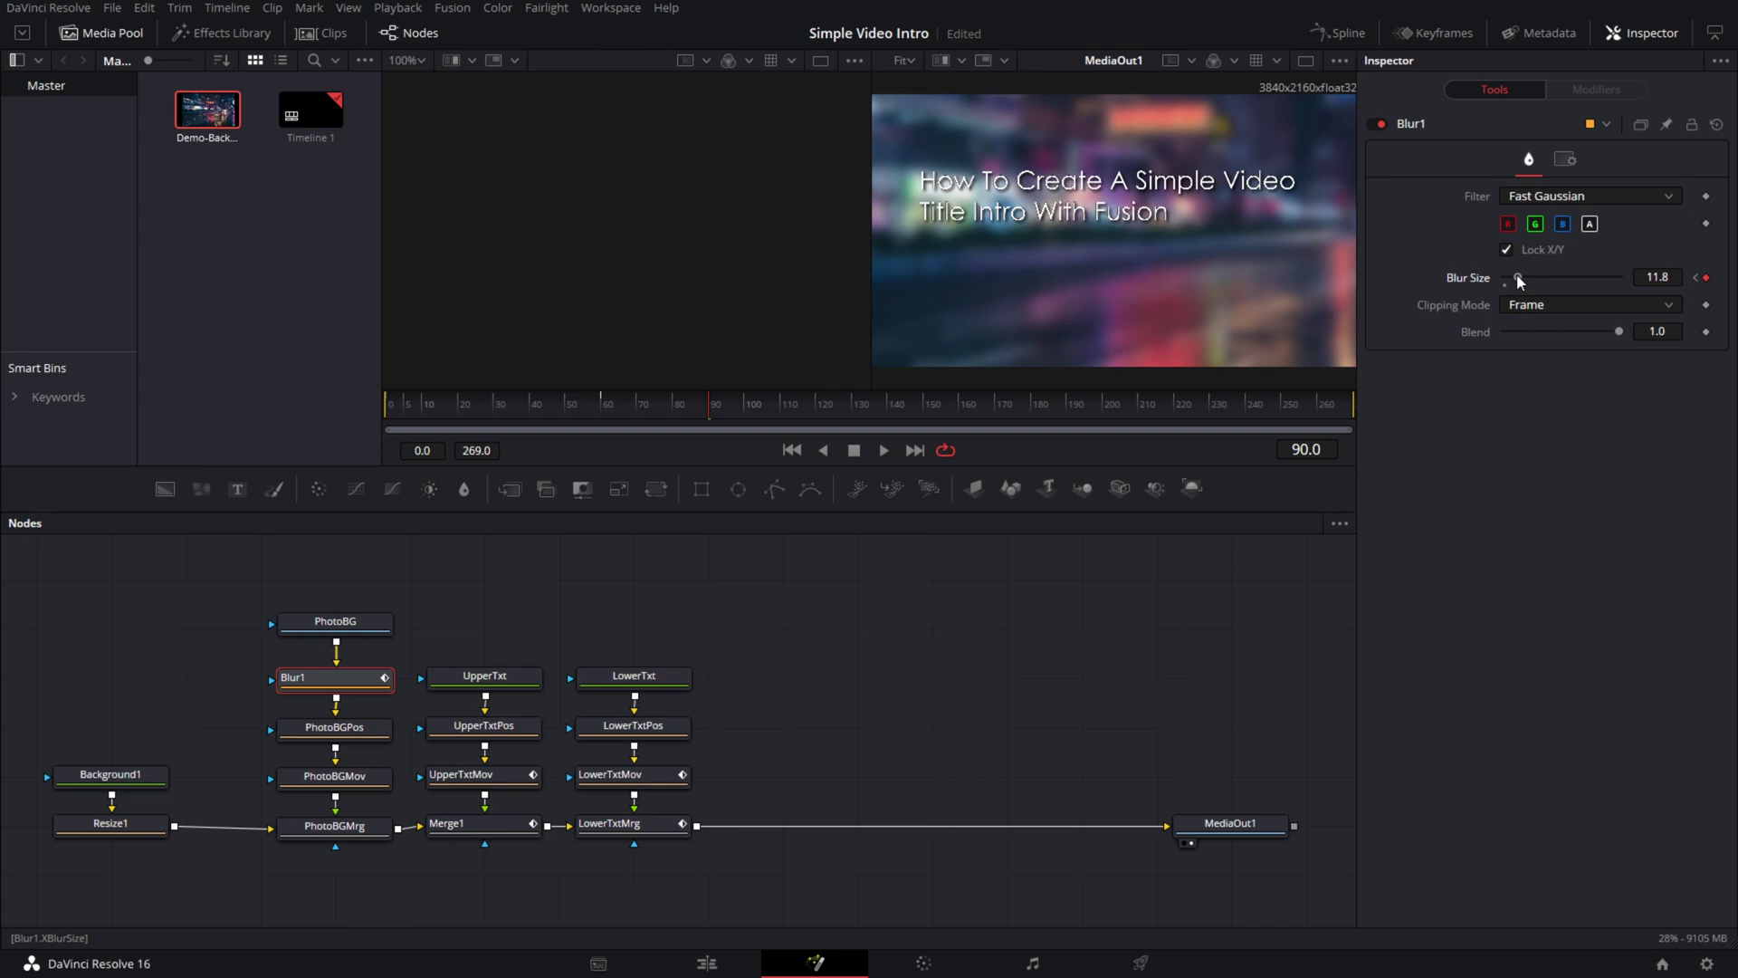
- Set the Blur node's Blur Size at frame 90 to 5.0 and scrub back to frame 48 to check the blur
left_click_drag(1518, 279, 1512, 280)
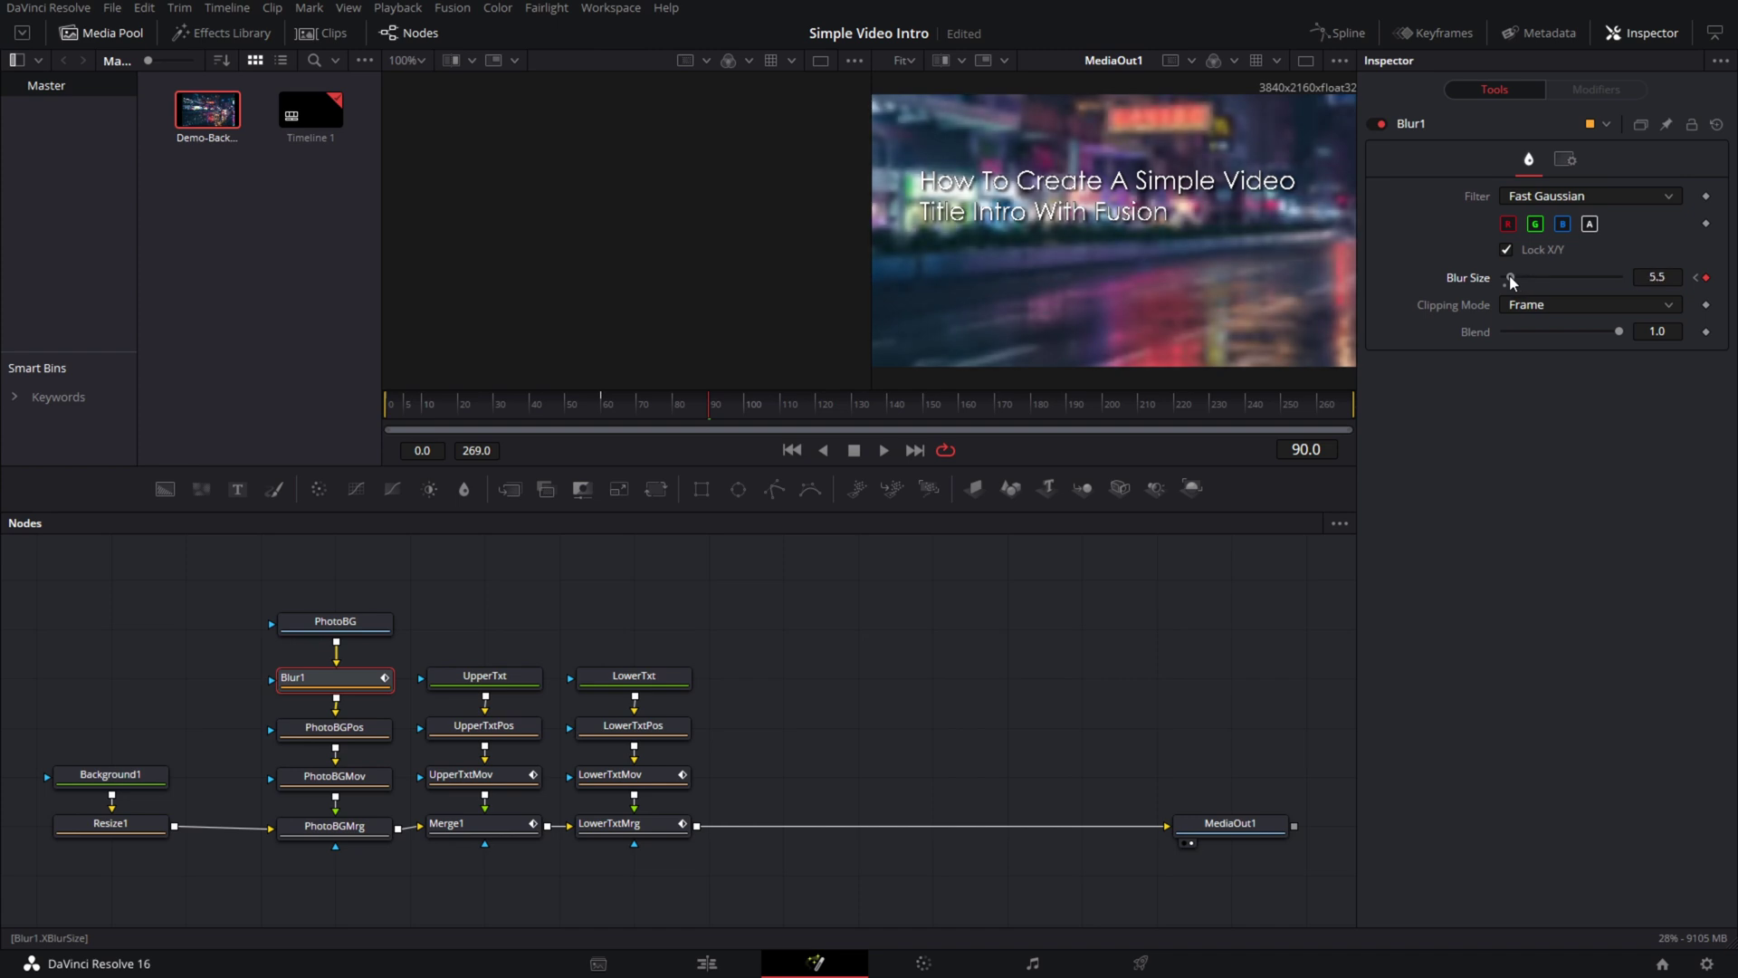
left_click(1656, 277)
key("Tab")
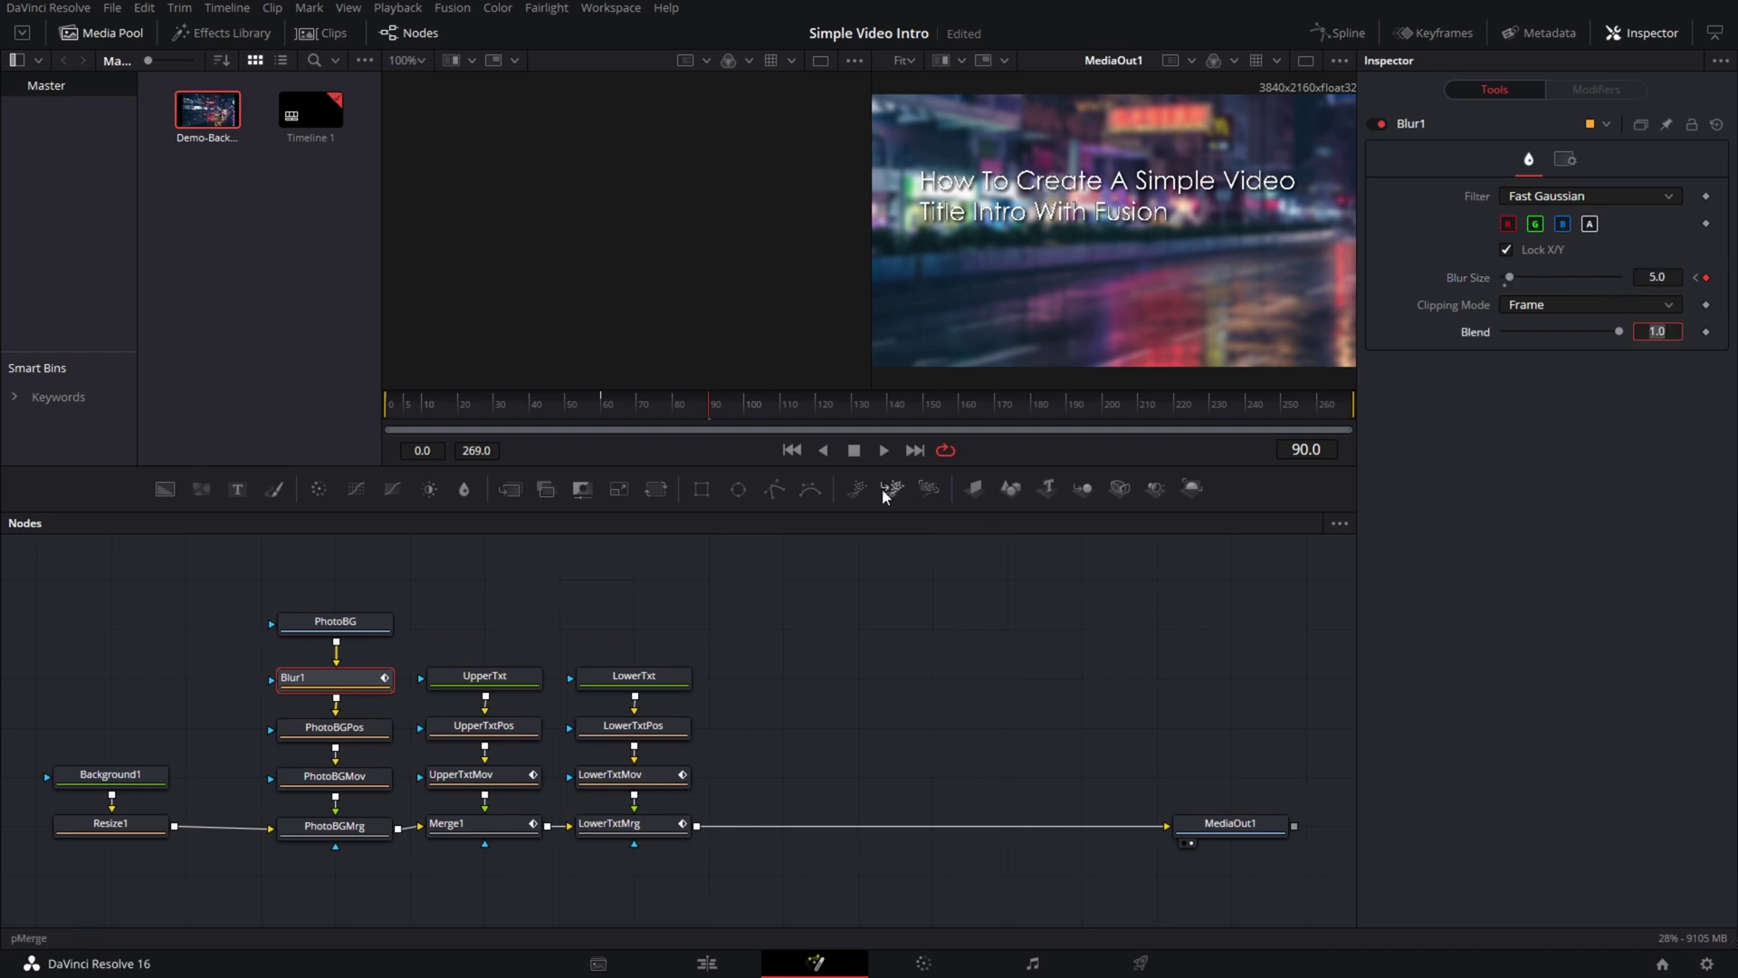
mouse_move(581, 400)
left_mouse_down()
mouse_move(894, 382)
mouse_move(561, 403)
left_mouse_up()
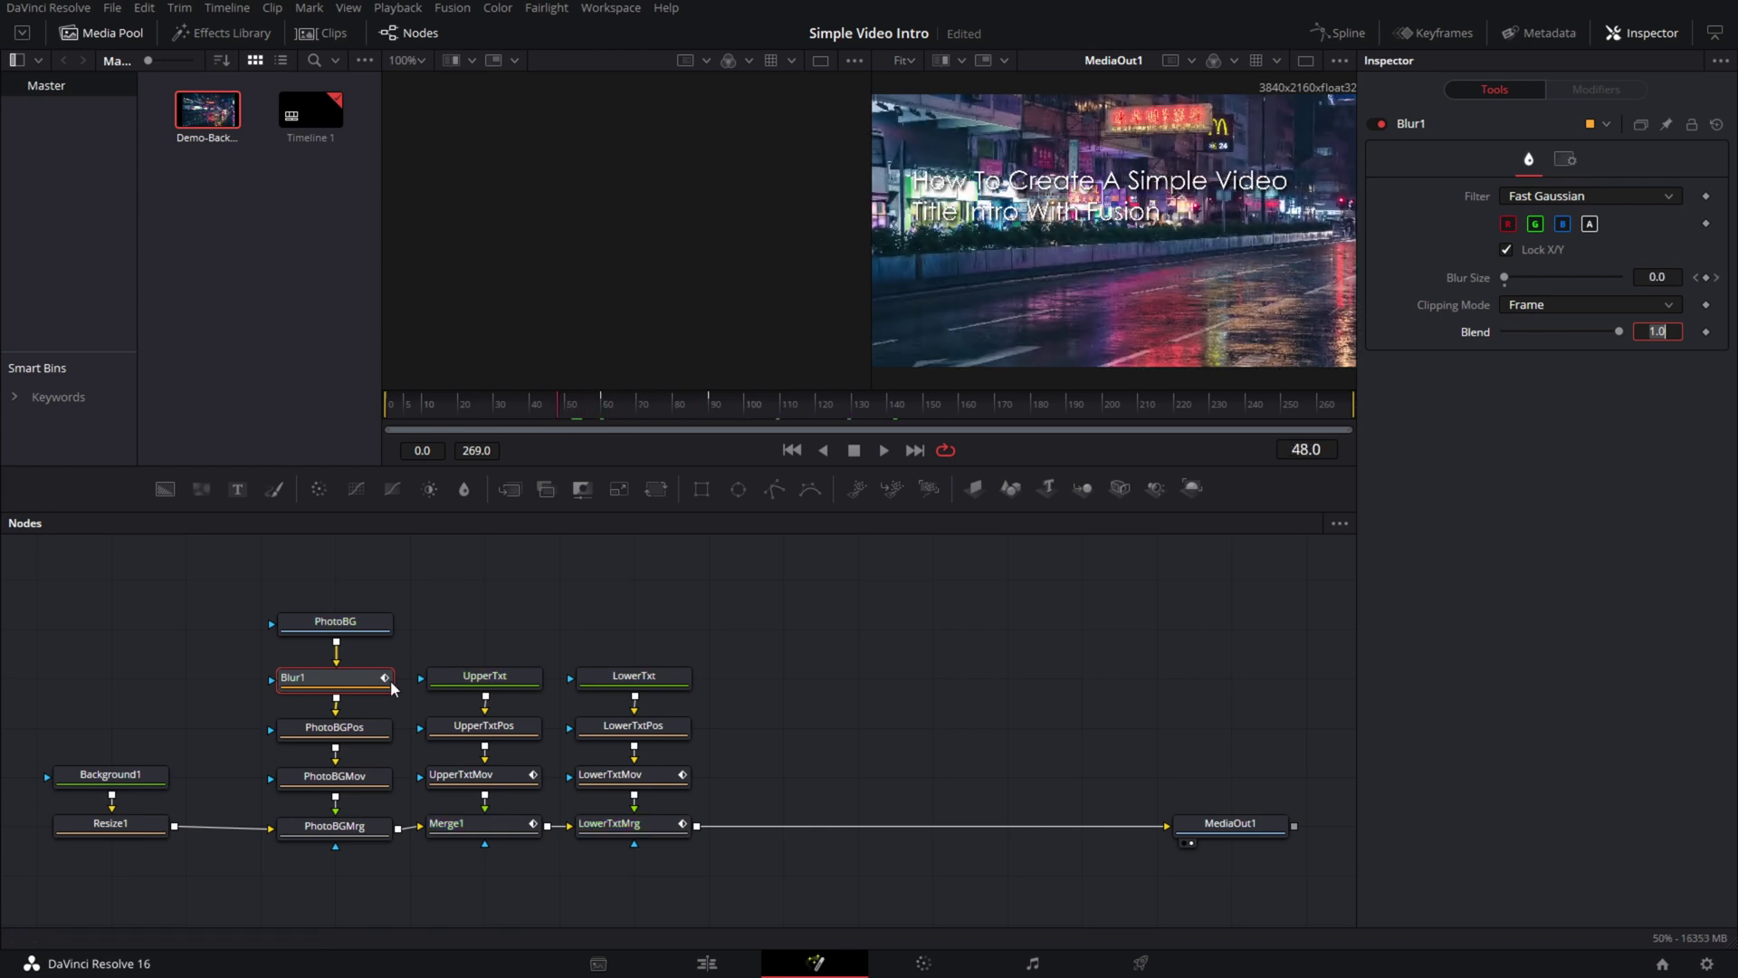
- Scale the PhotoBGMov node to Size 1.064 and try shifting the photo horizontally, ending at Center X 0.513
left_click(349, 778)
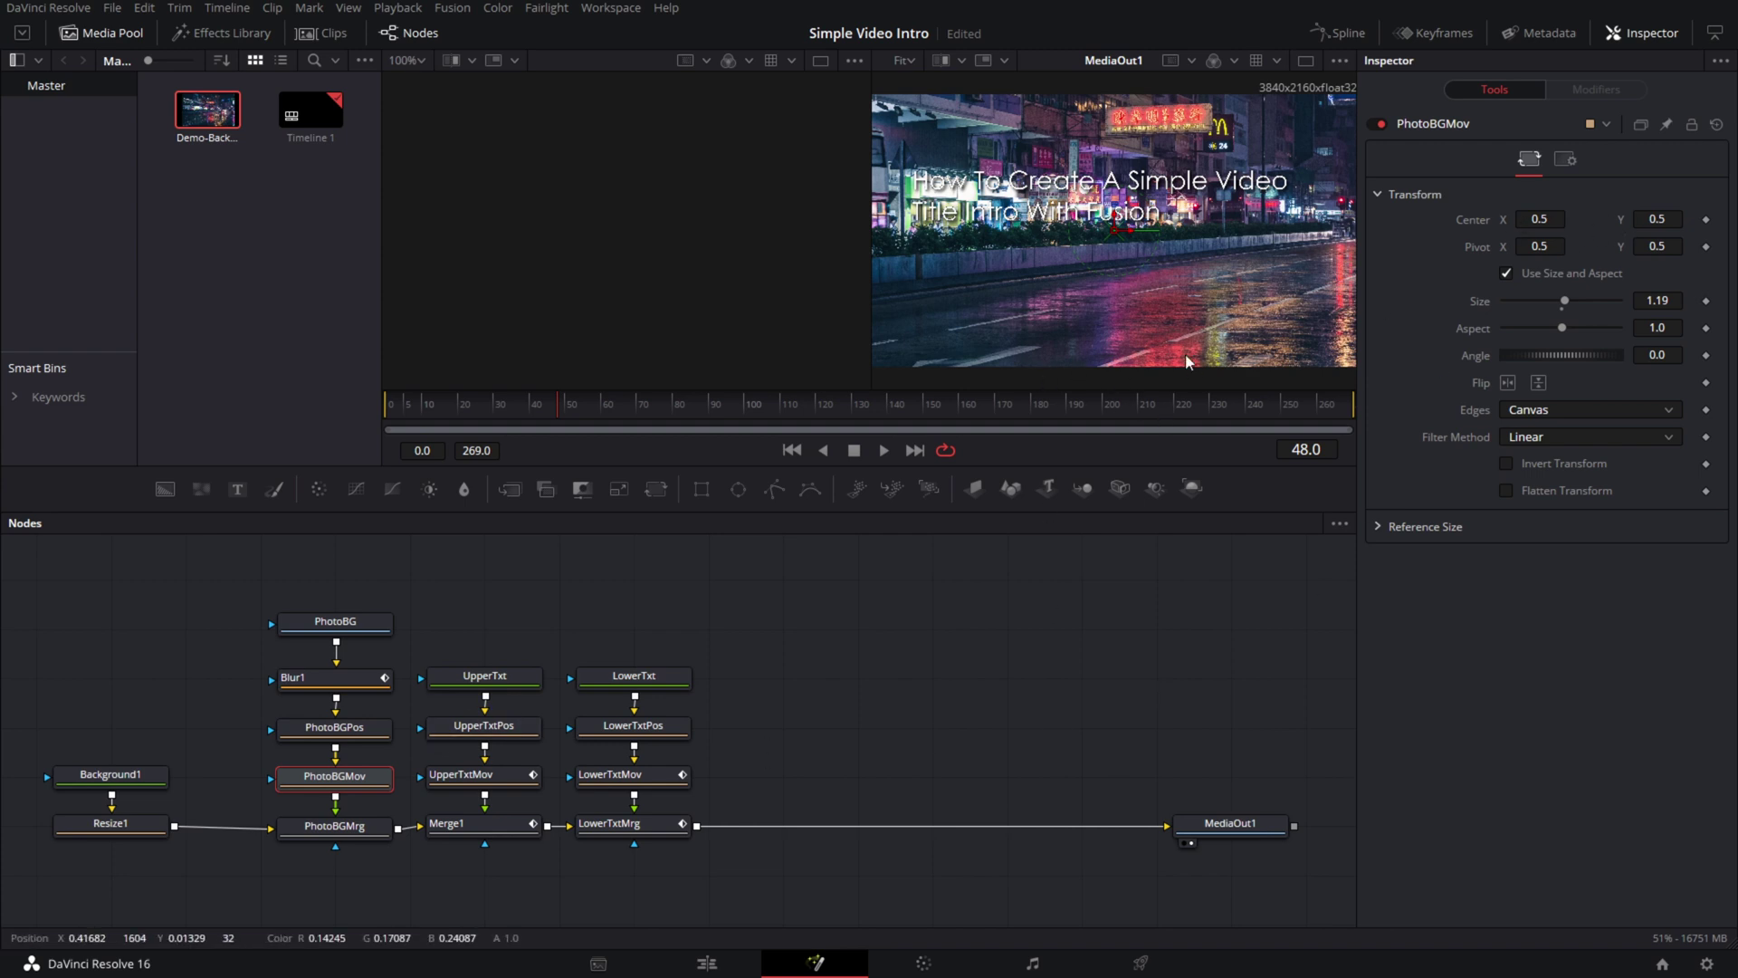
left_click_drag(1122, 229, 1003, 229)
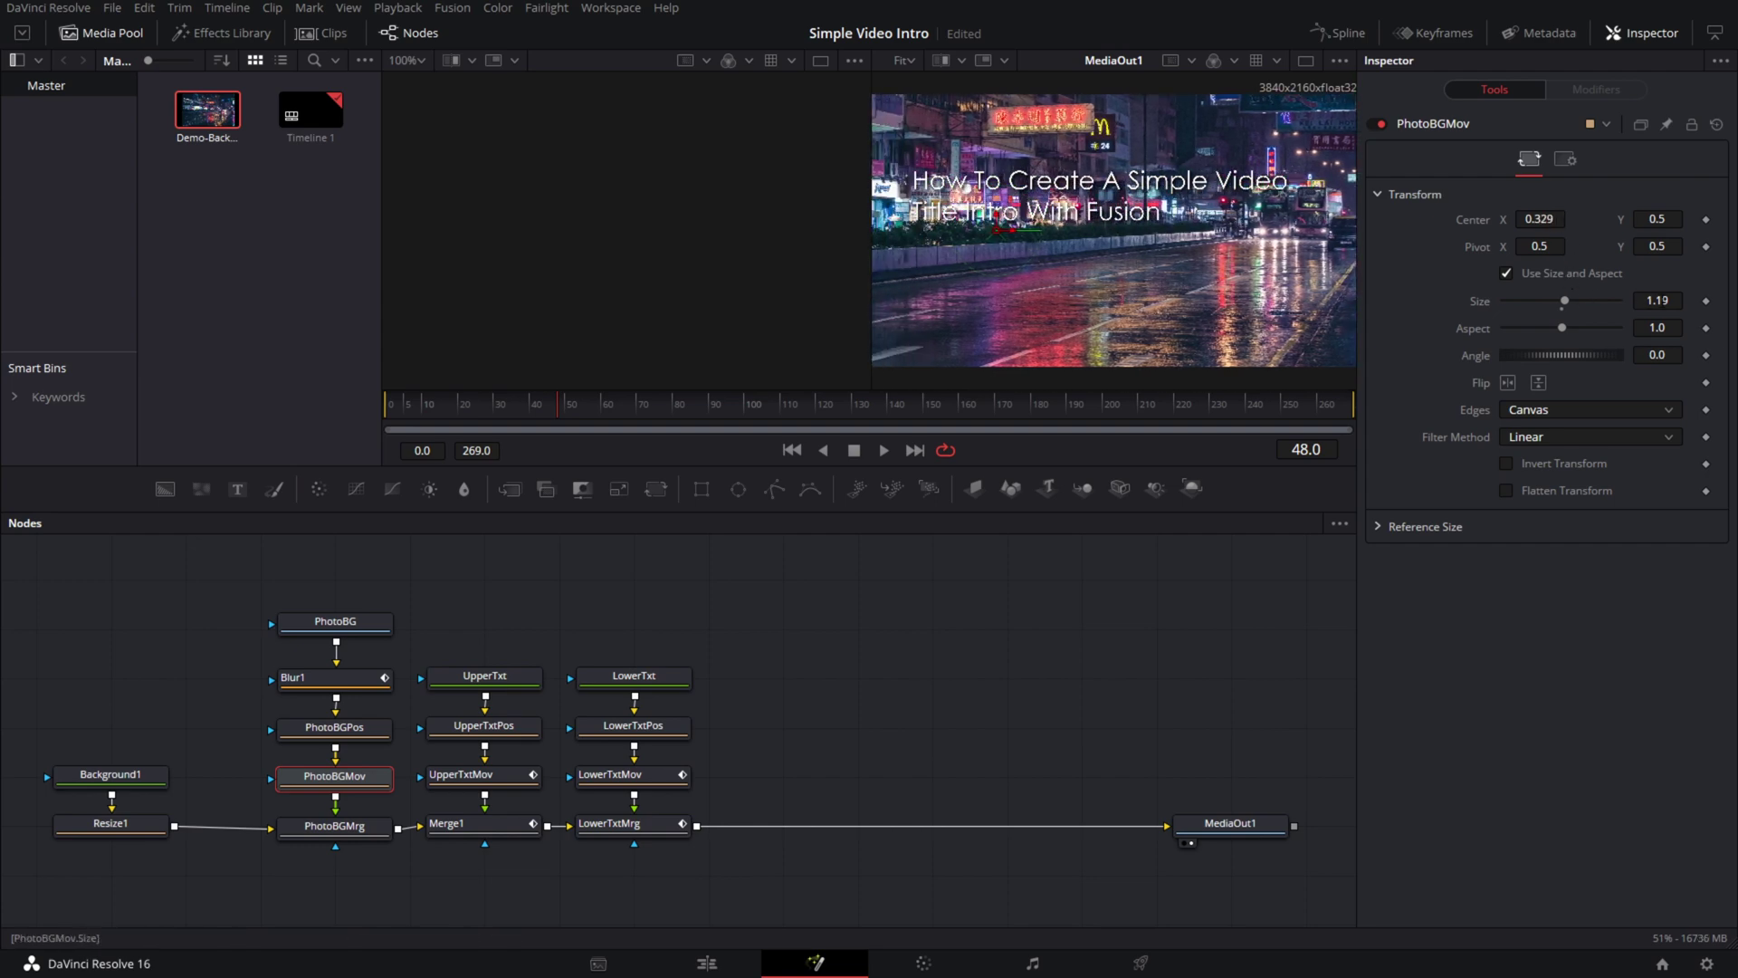
left_click_drag(1565, 300, 1563, 301)
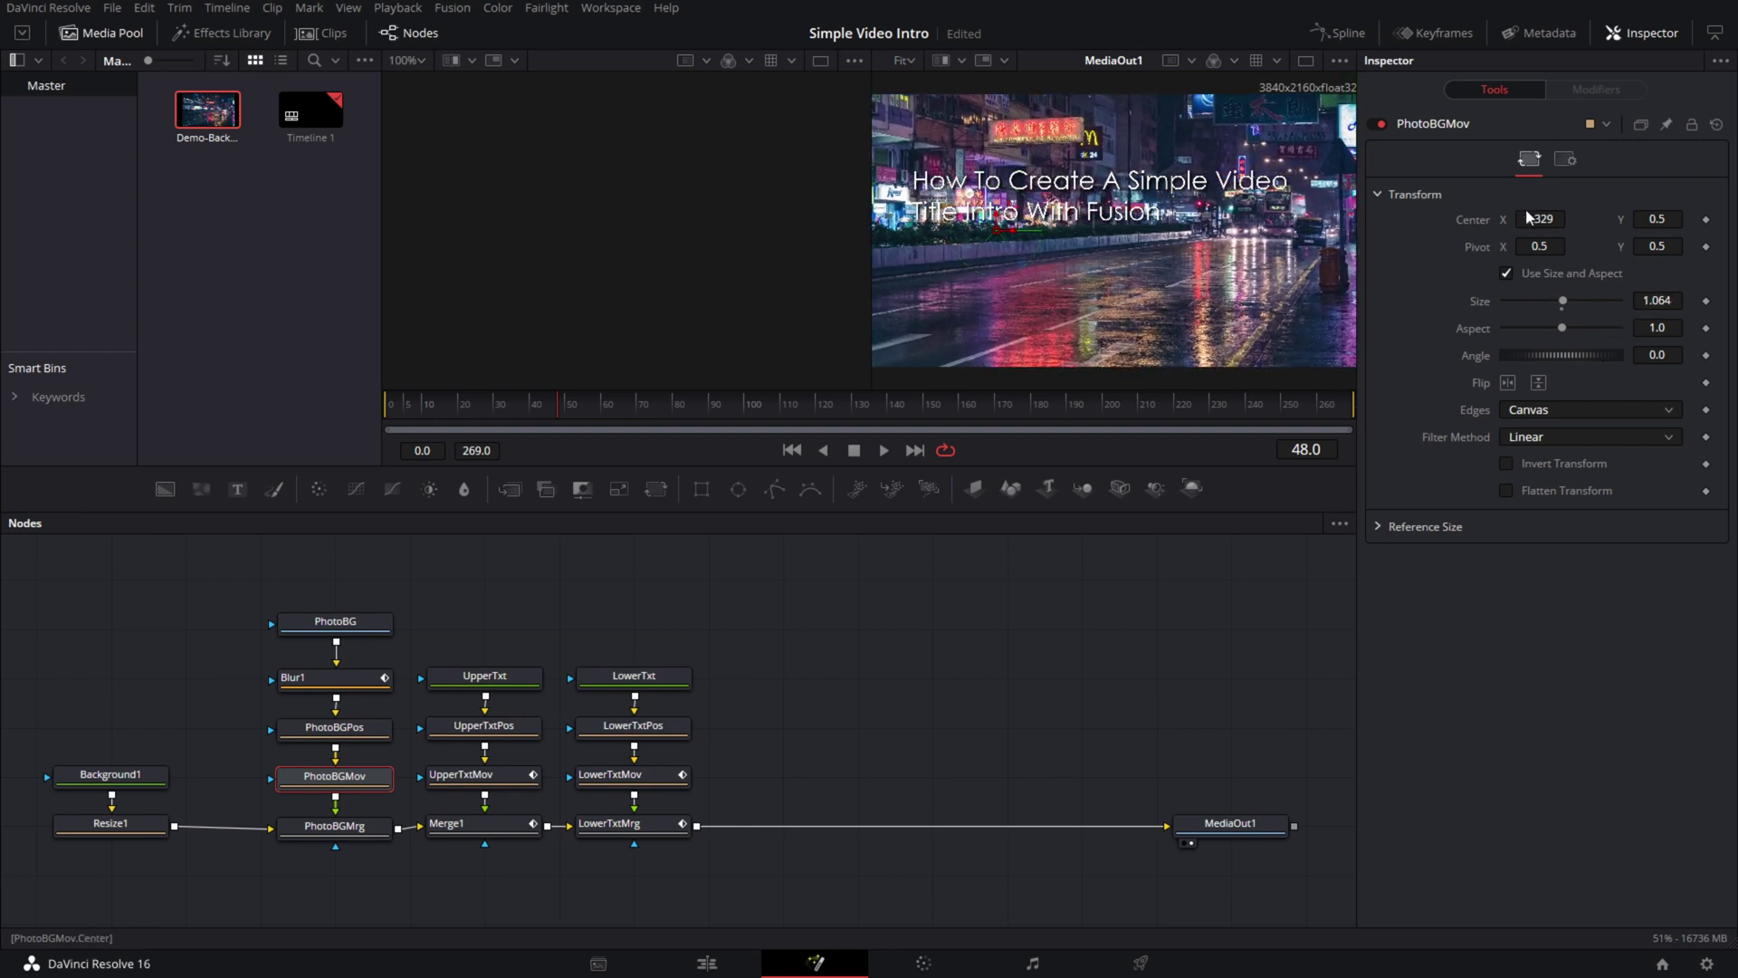
left_click_drag(1539, 219, 660, 215)
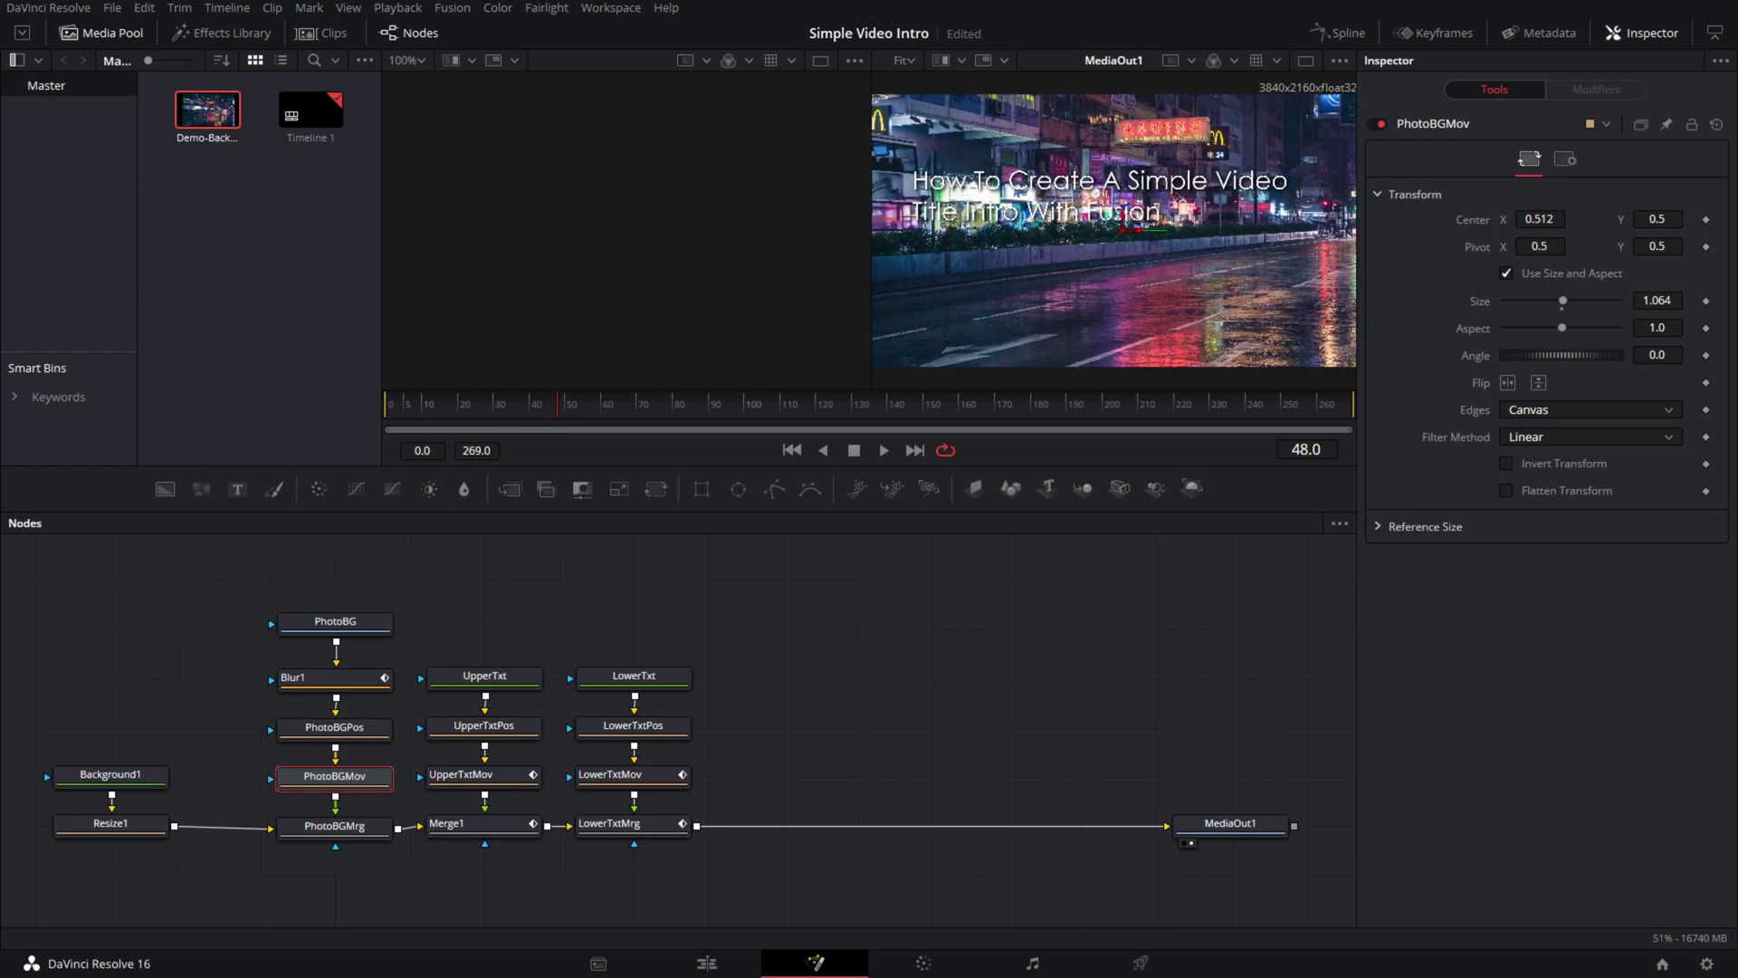
left_click_drag(1537, 218, 1539, 218)
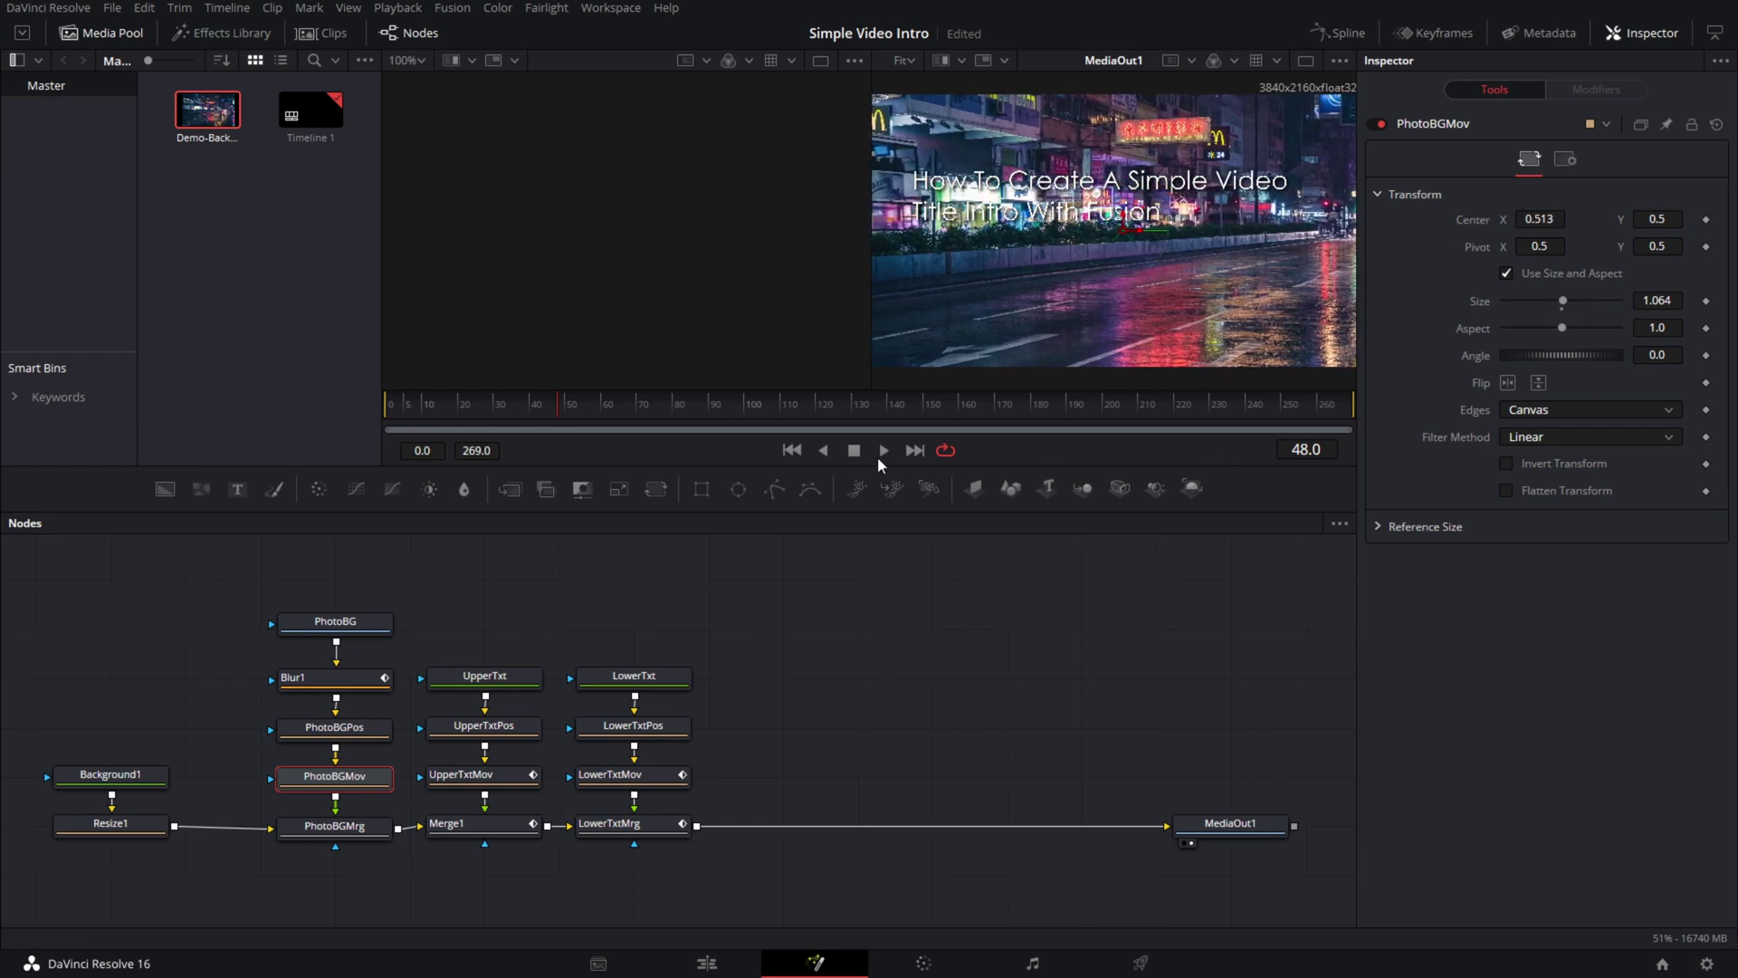
- Keyframe PhotoBGMov's Center at frame 0 with X set to 0.51
left_click(792, 450)
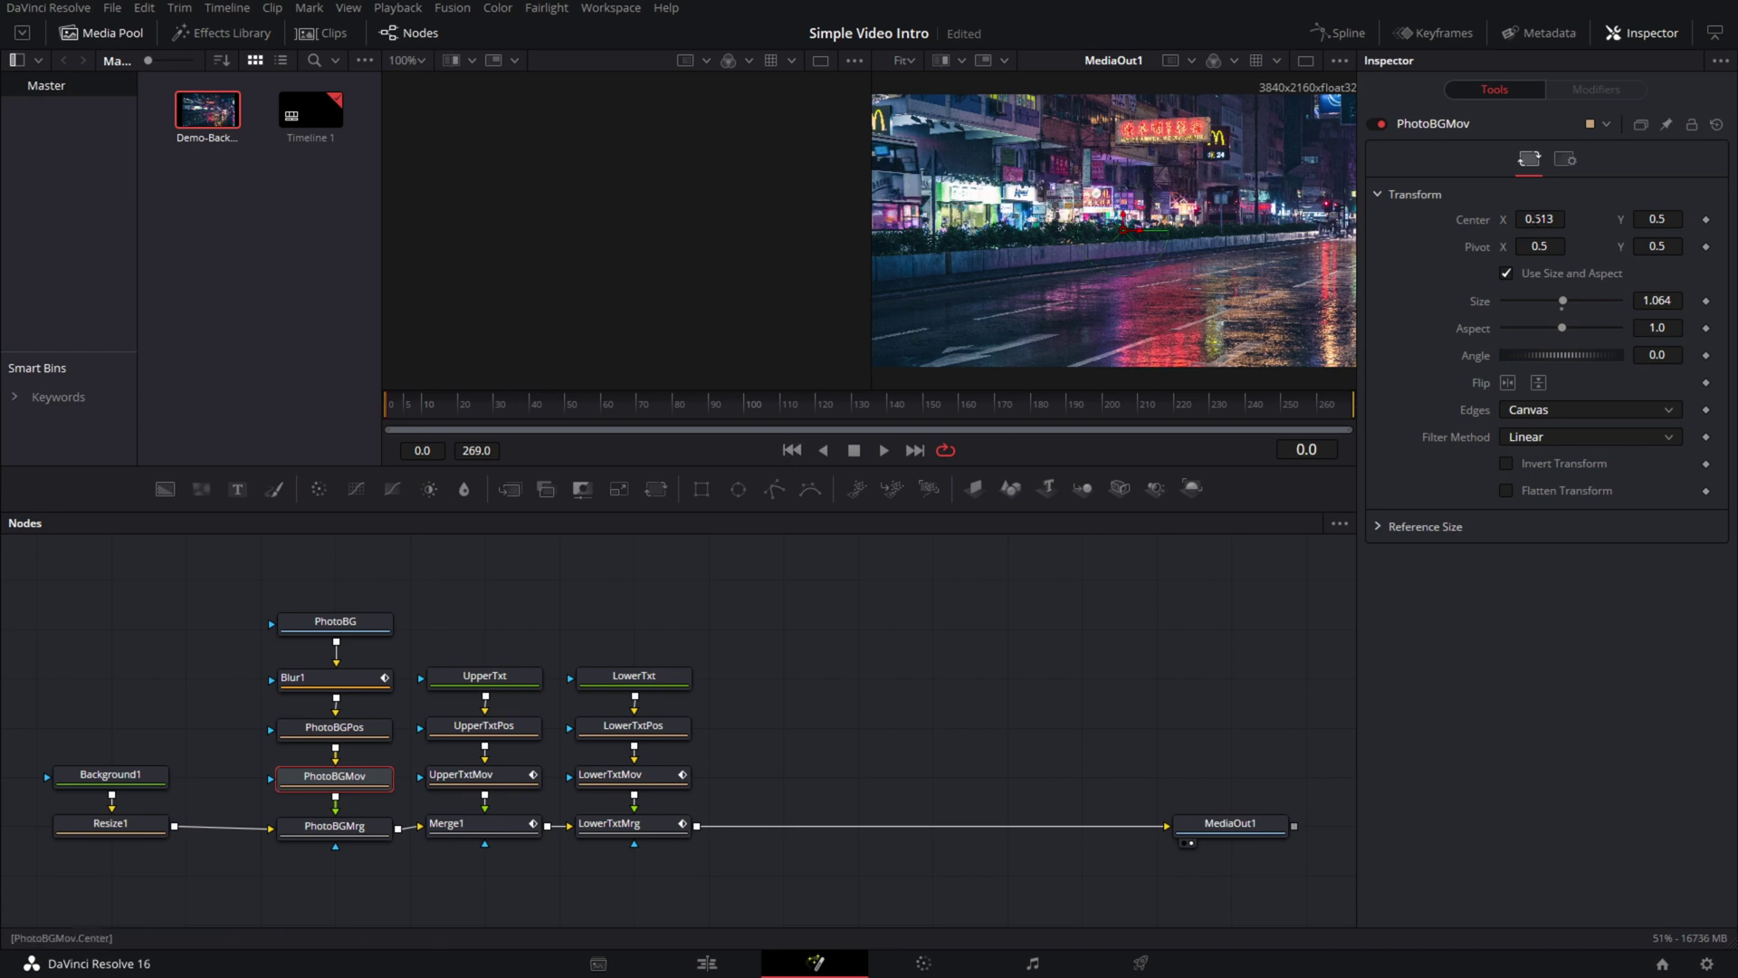
left_click_drag(1539, 218, 1535, 218)
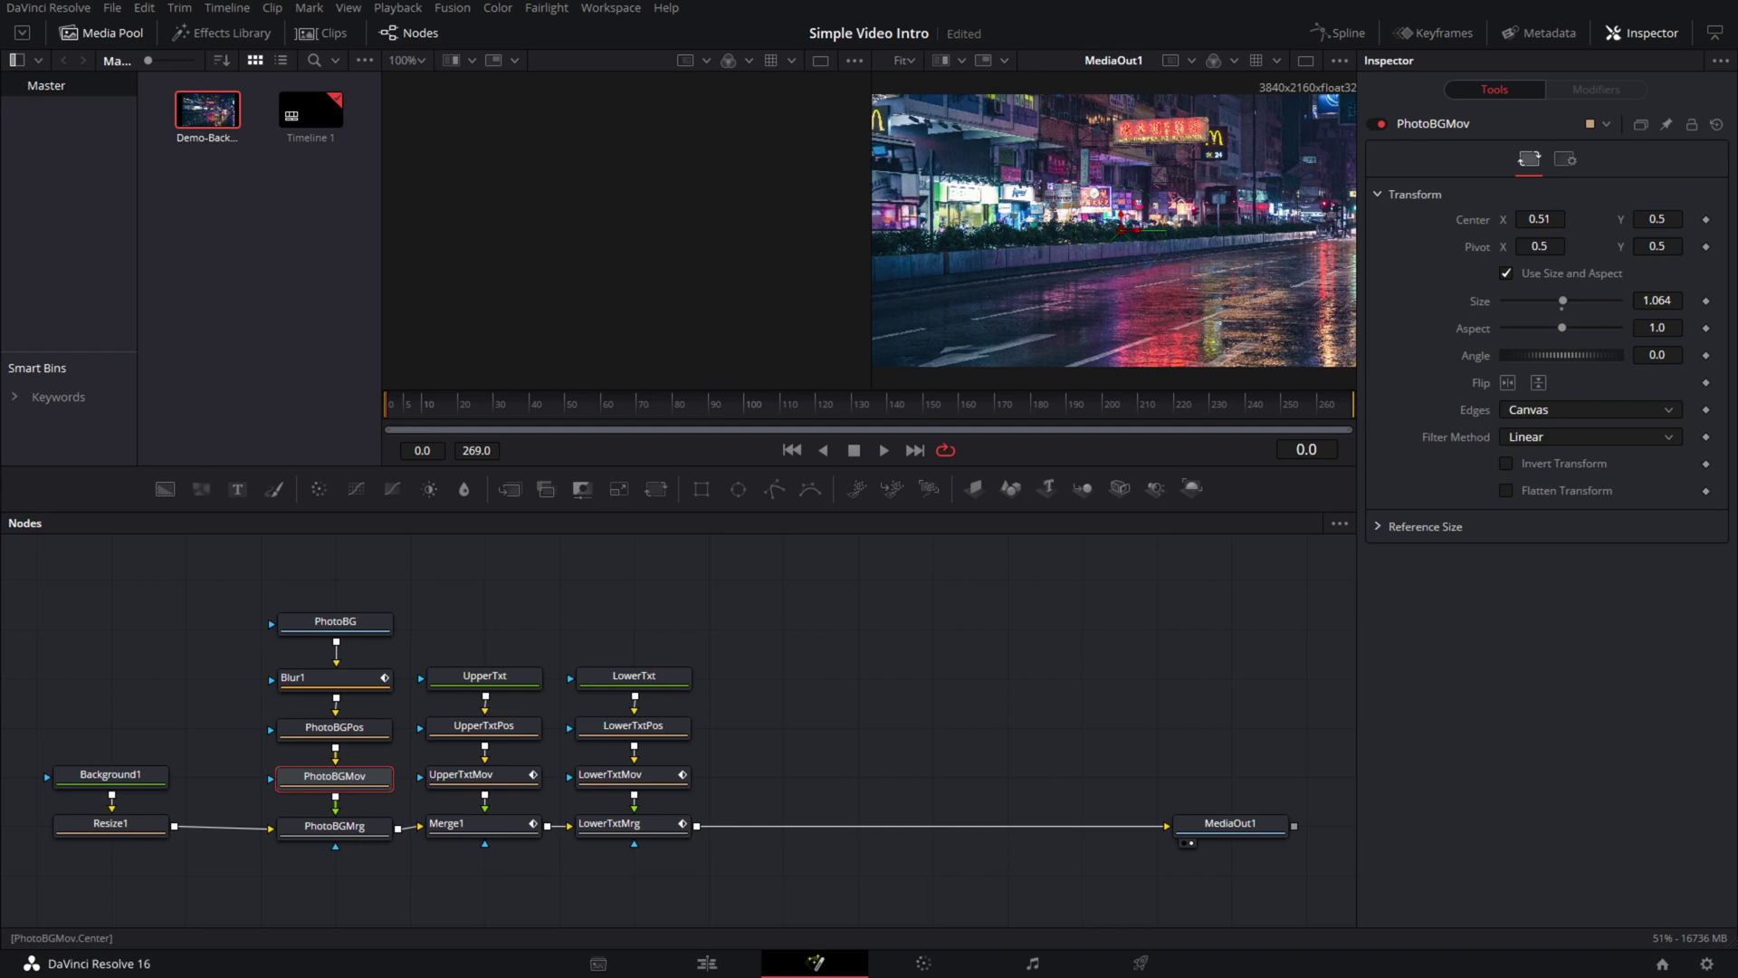
left_click(1706, 220)
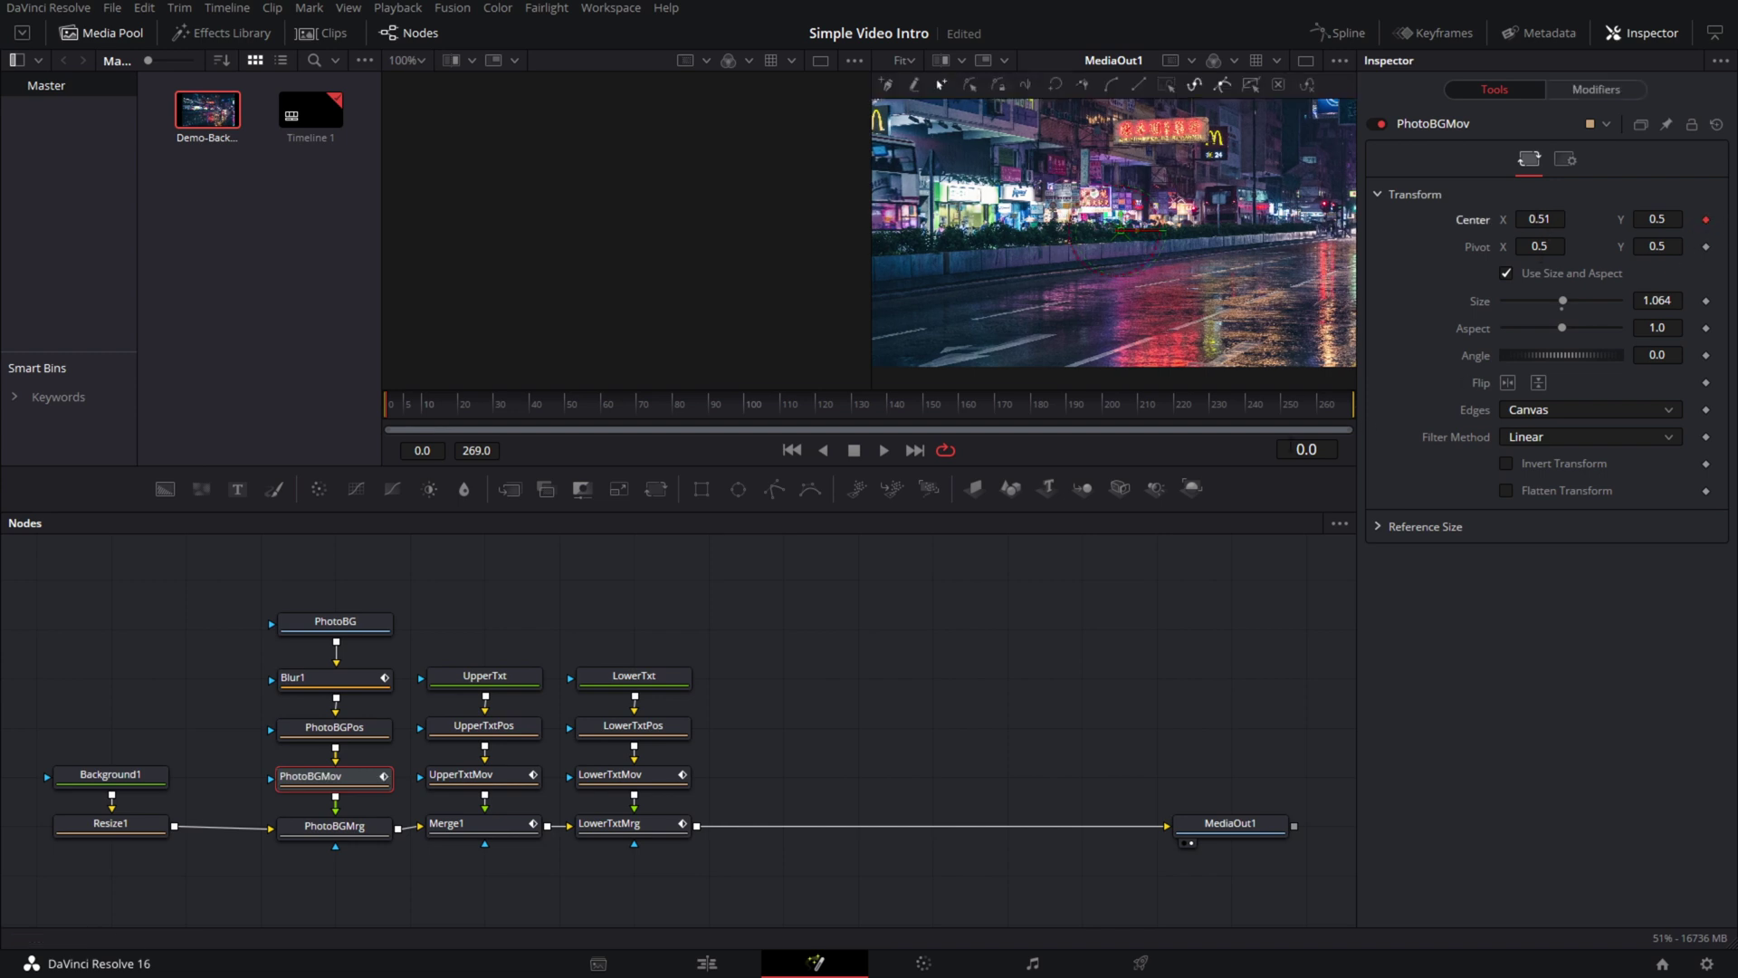
- Add a PhotoBGMov Center keyframe with X at 0.42 on the last frame, 269, and compare the start and end keyframes
left_click(915, 452)
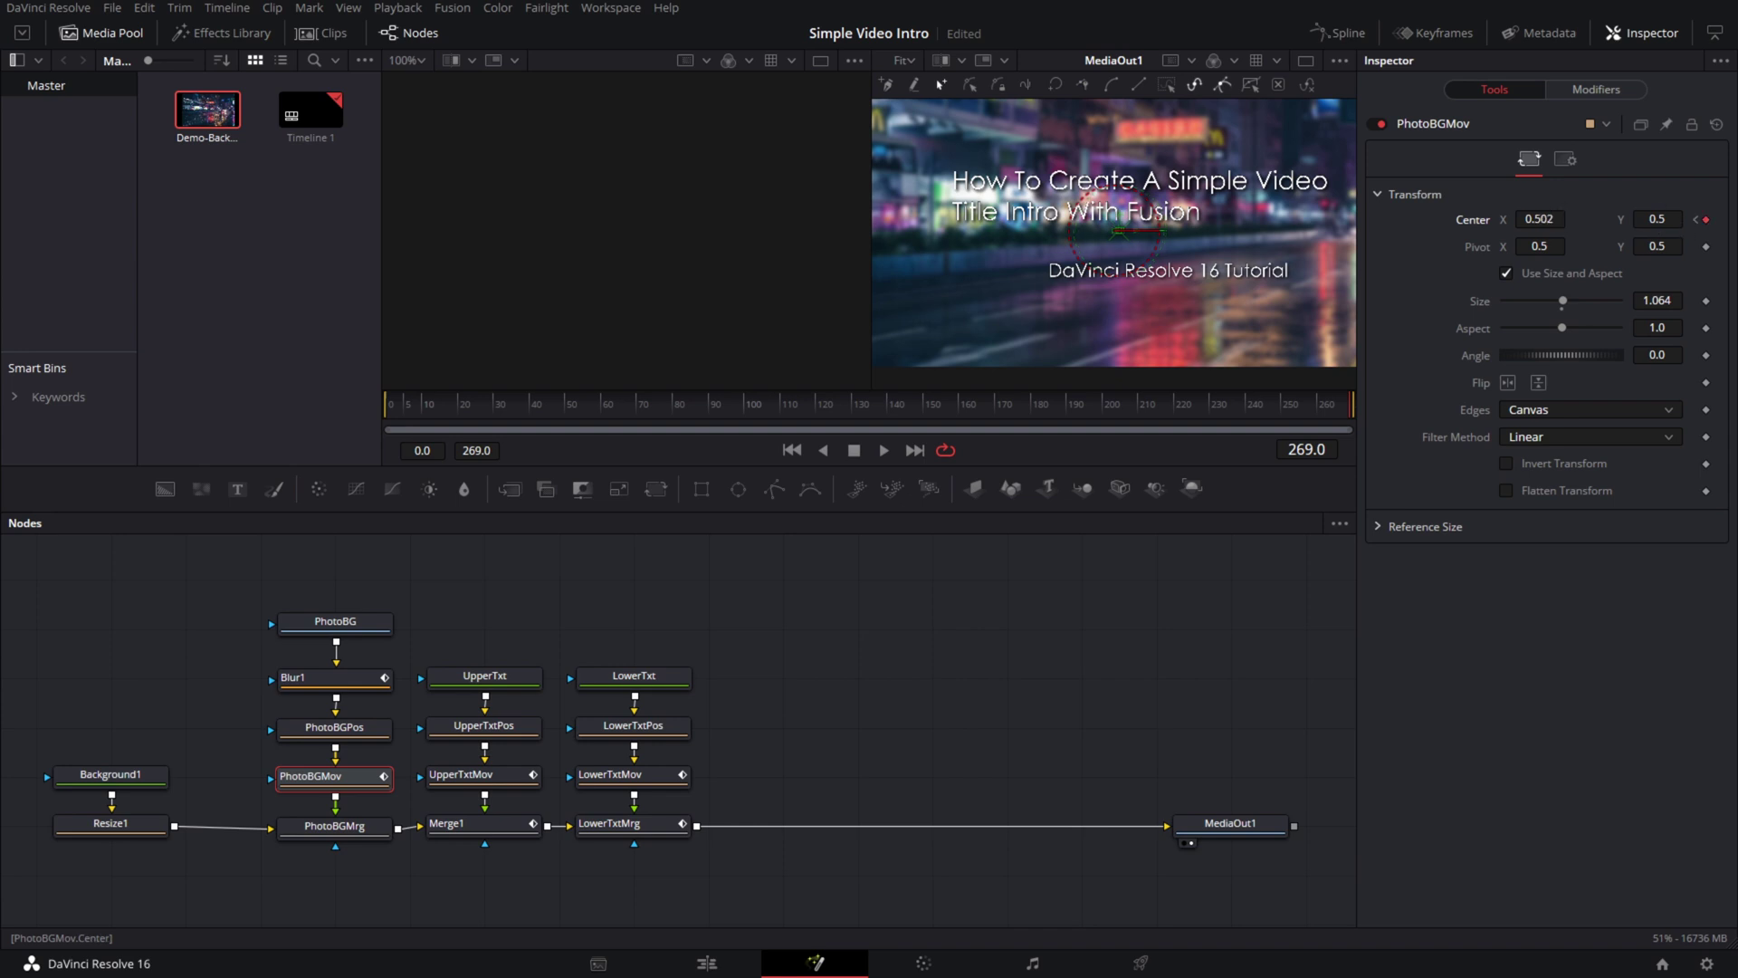
left_click_drag(1539, 219, 1499, 219)
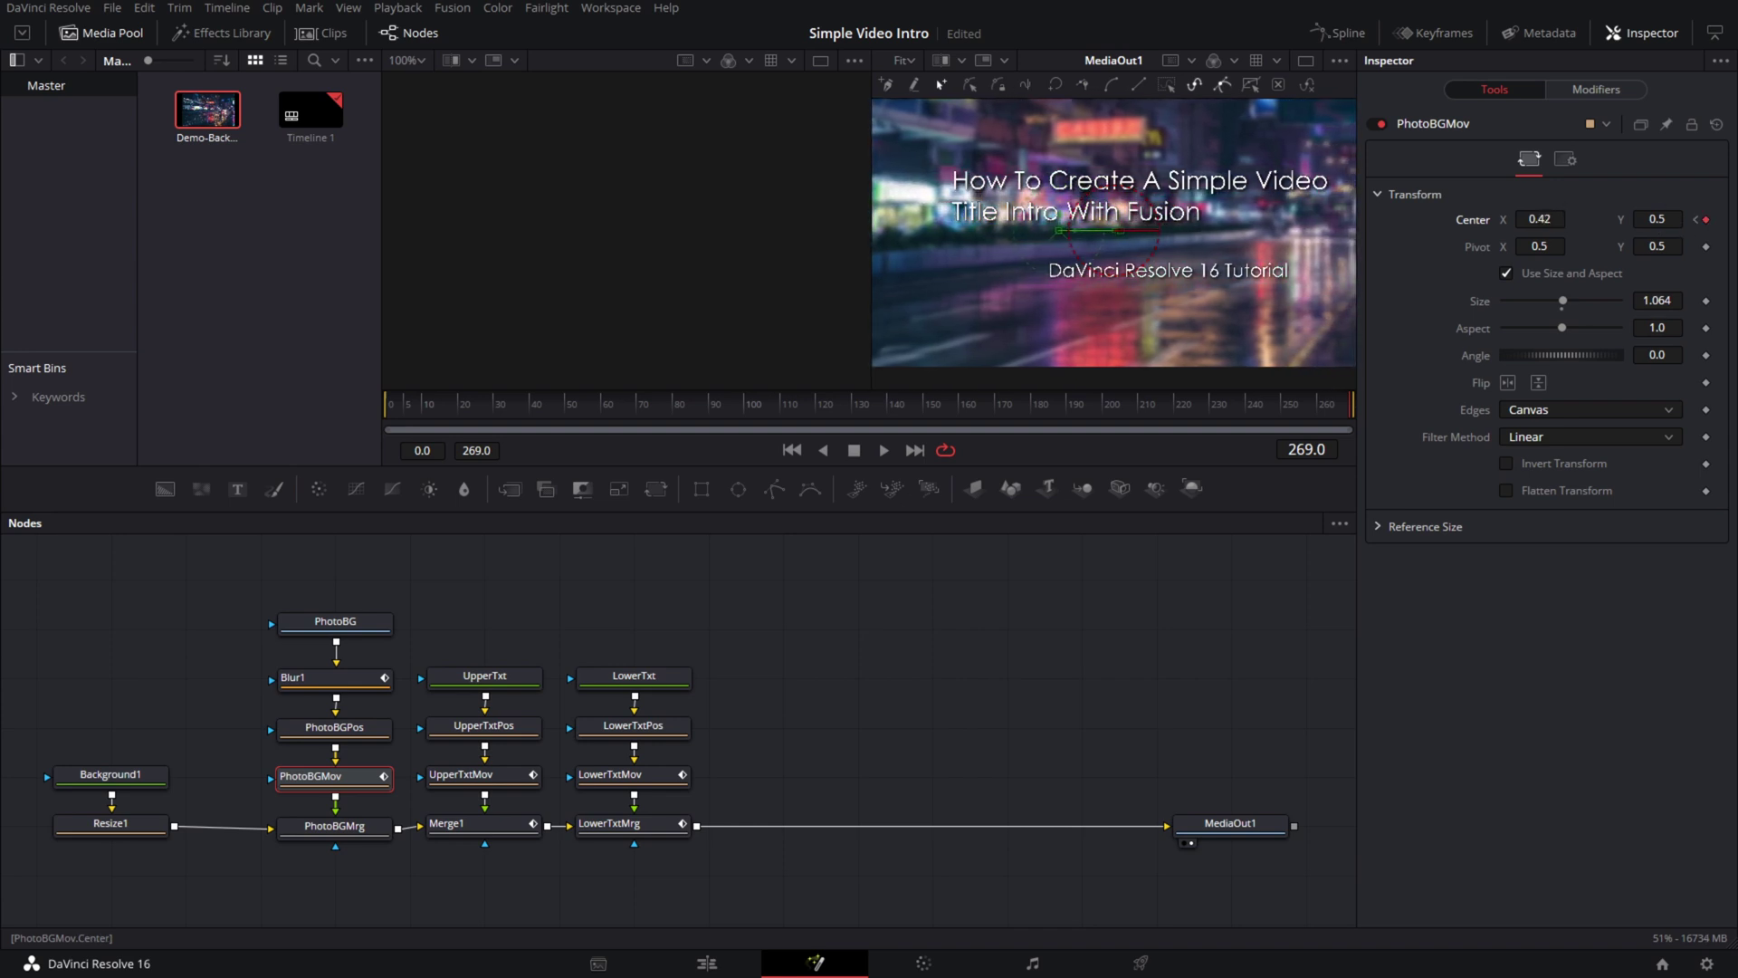
left_click(1696, 221)
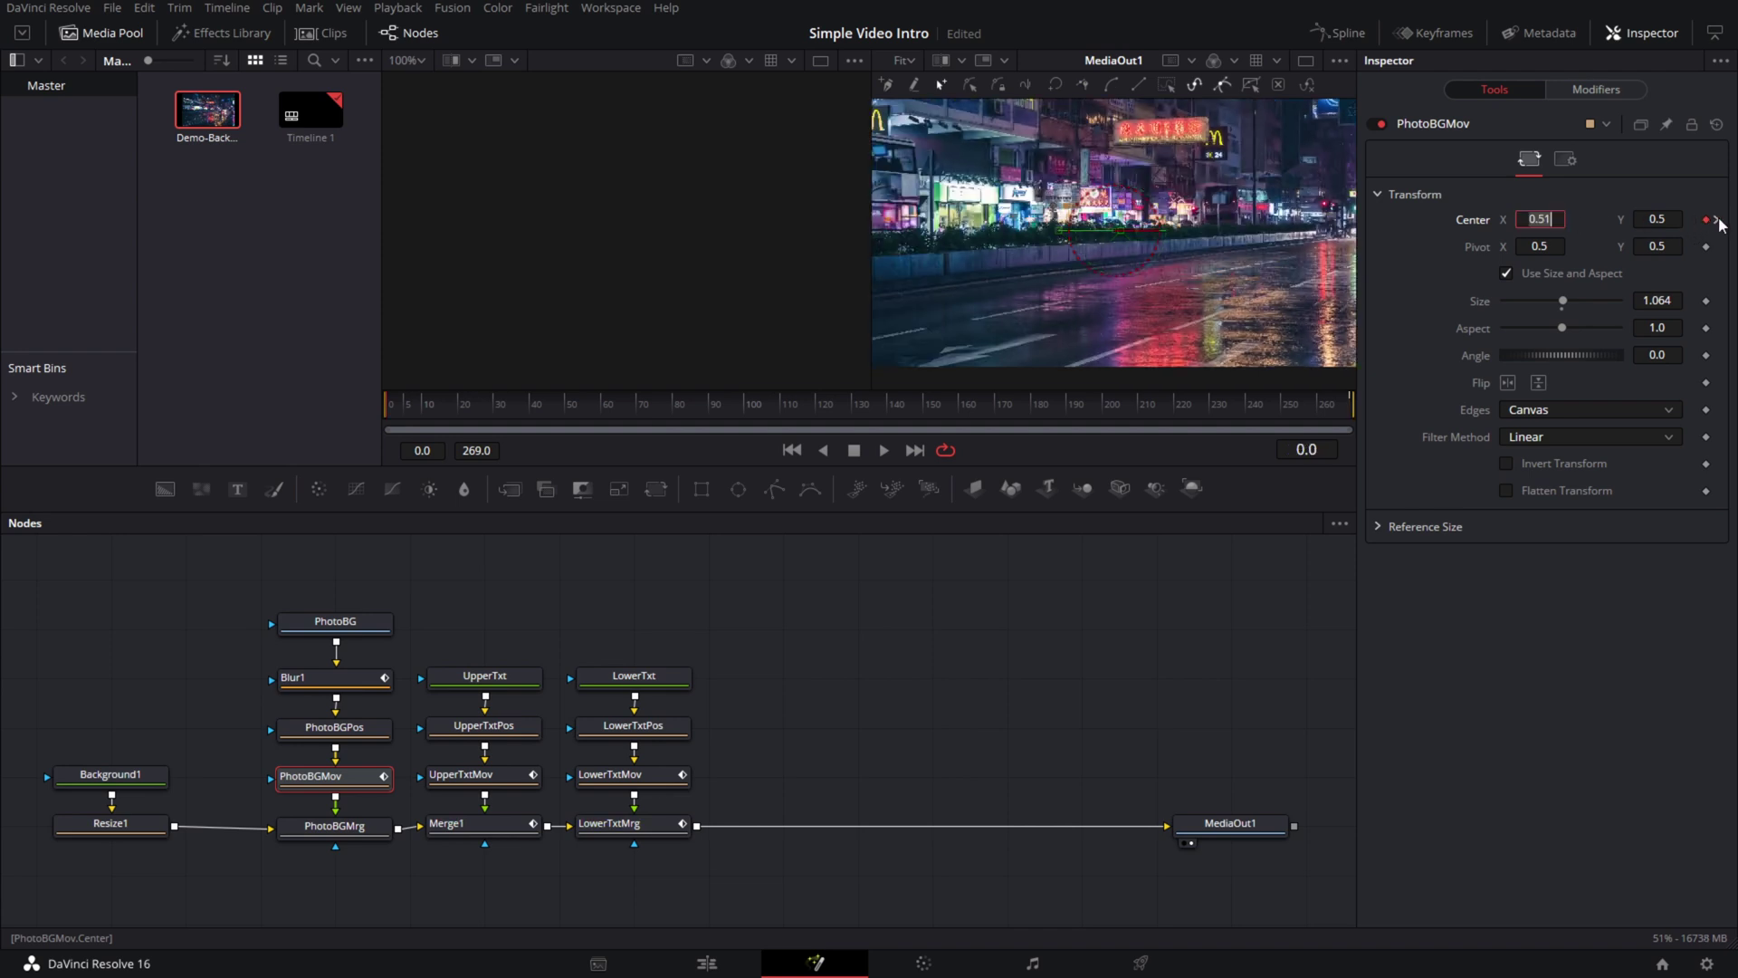
left_click(1718, 220)
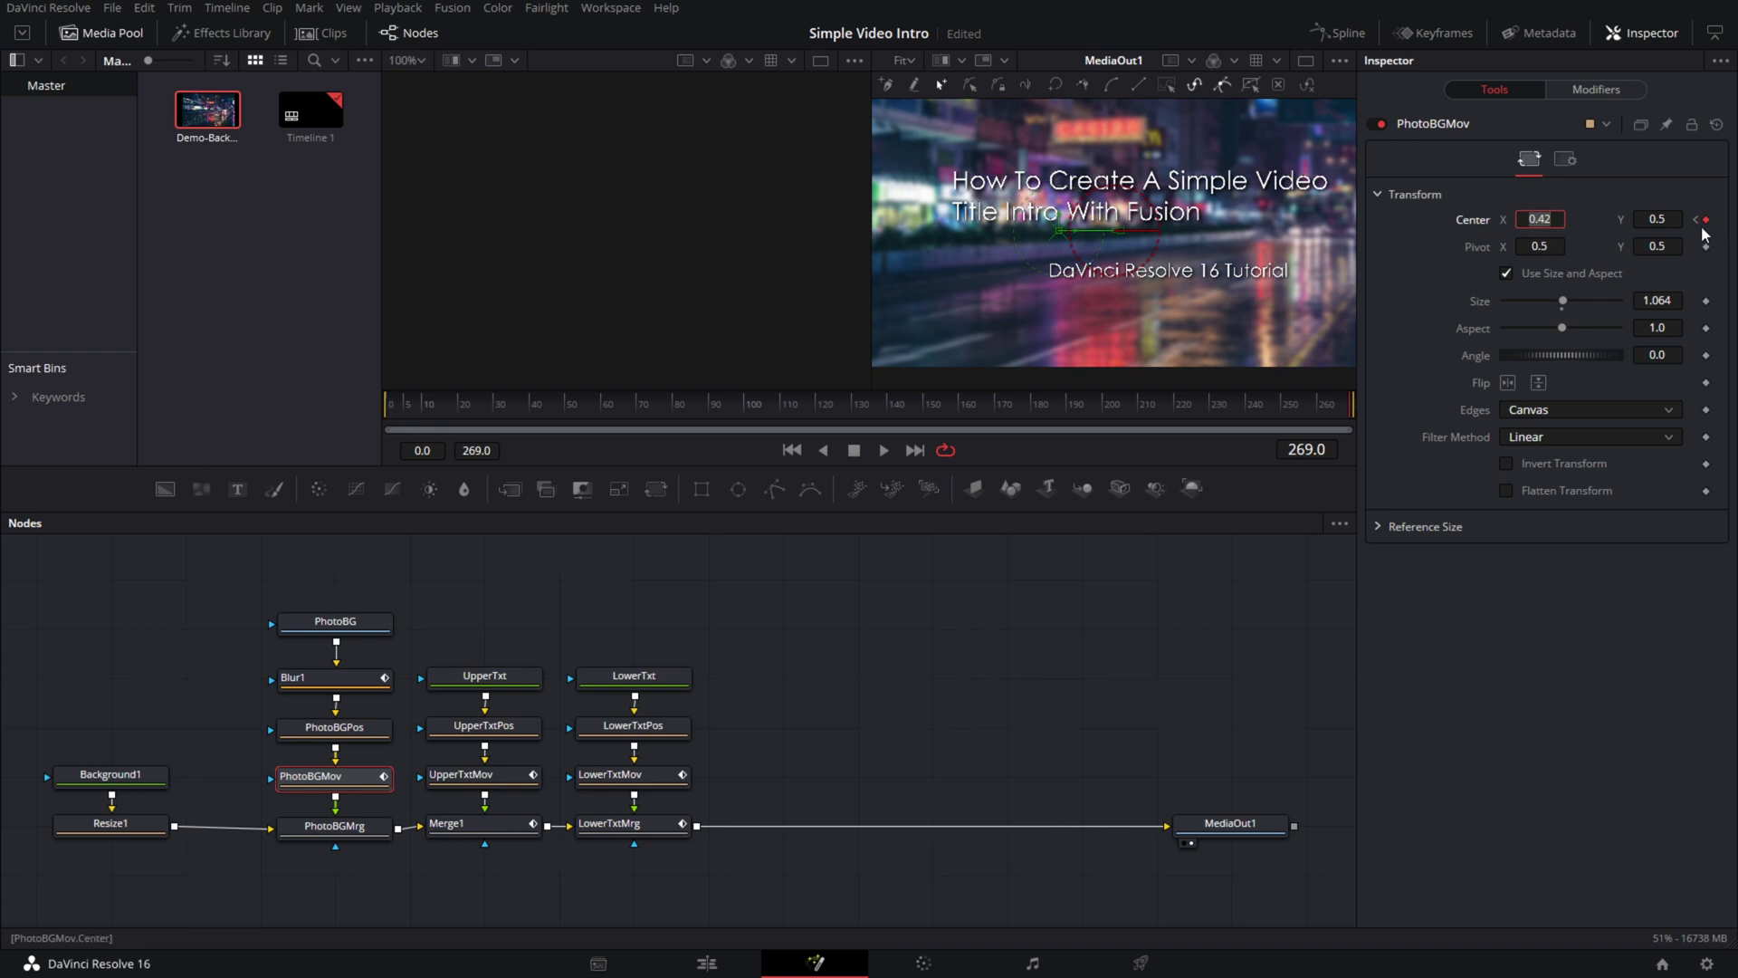
left_click(1696, 220)
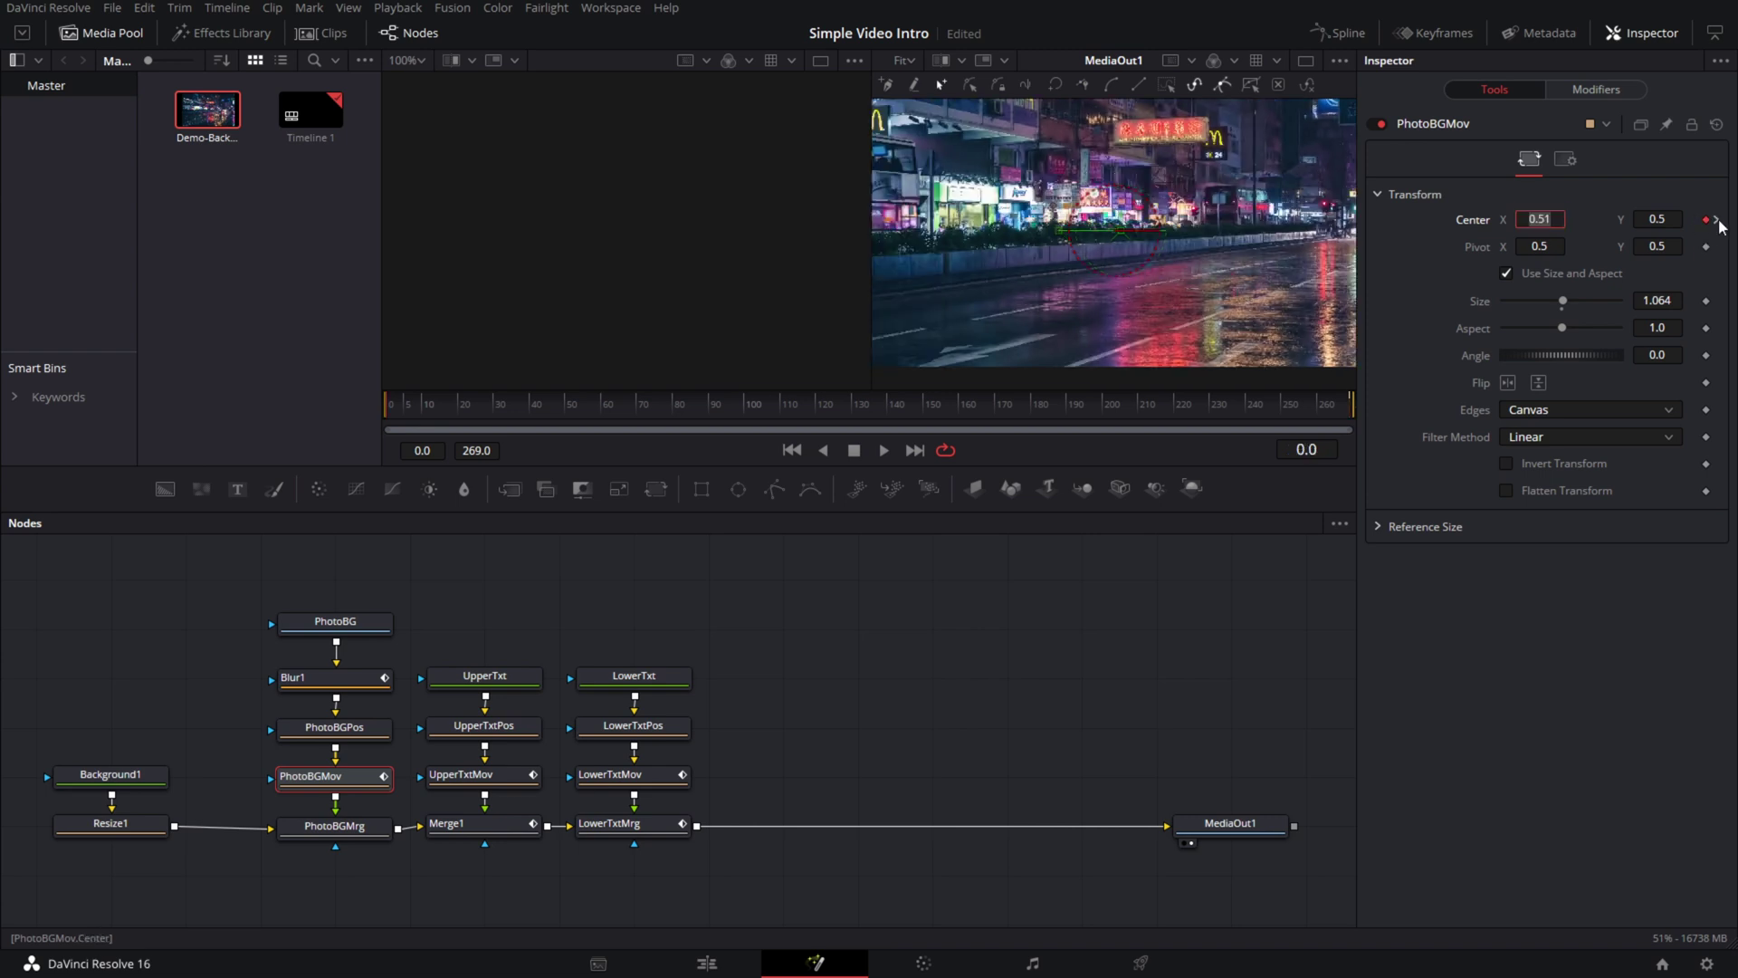
left_click(1718, 220)
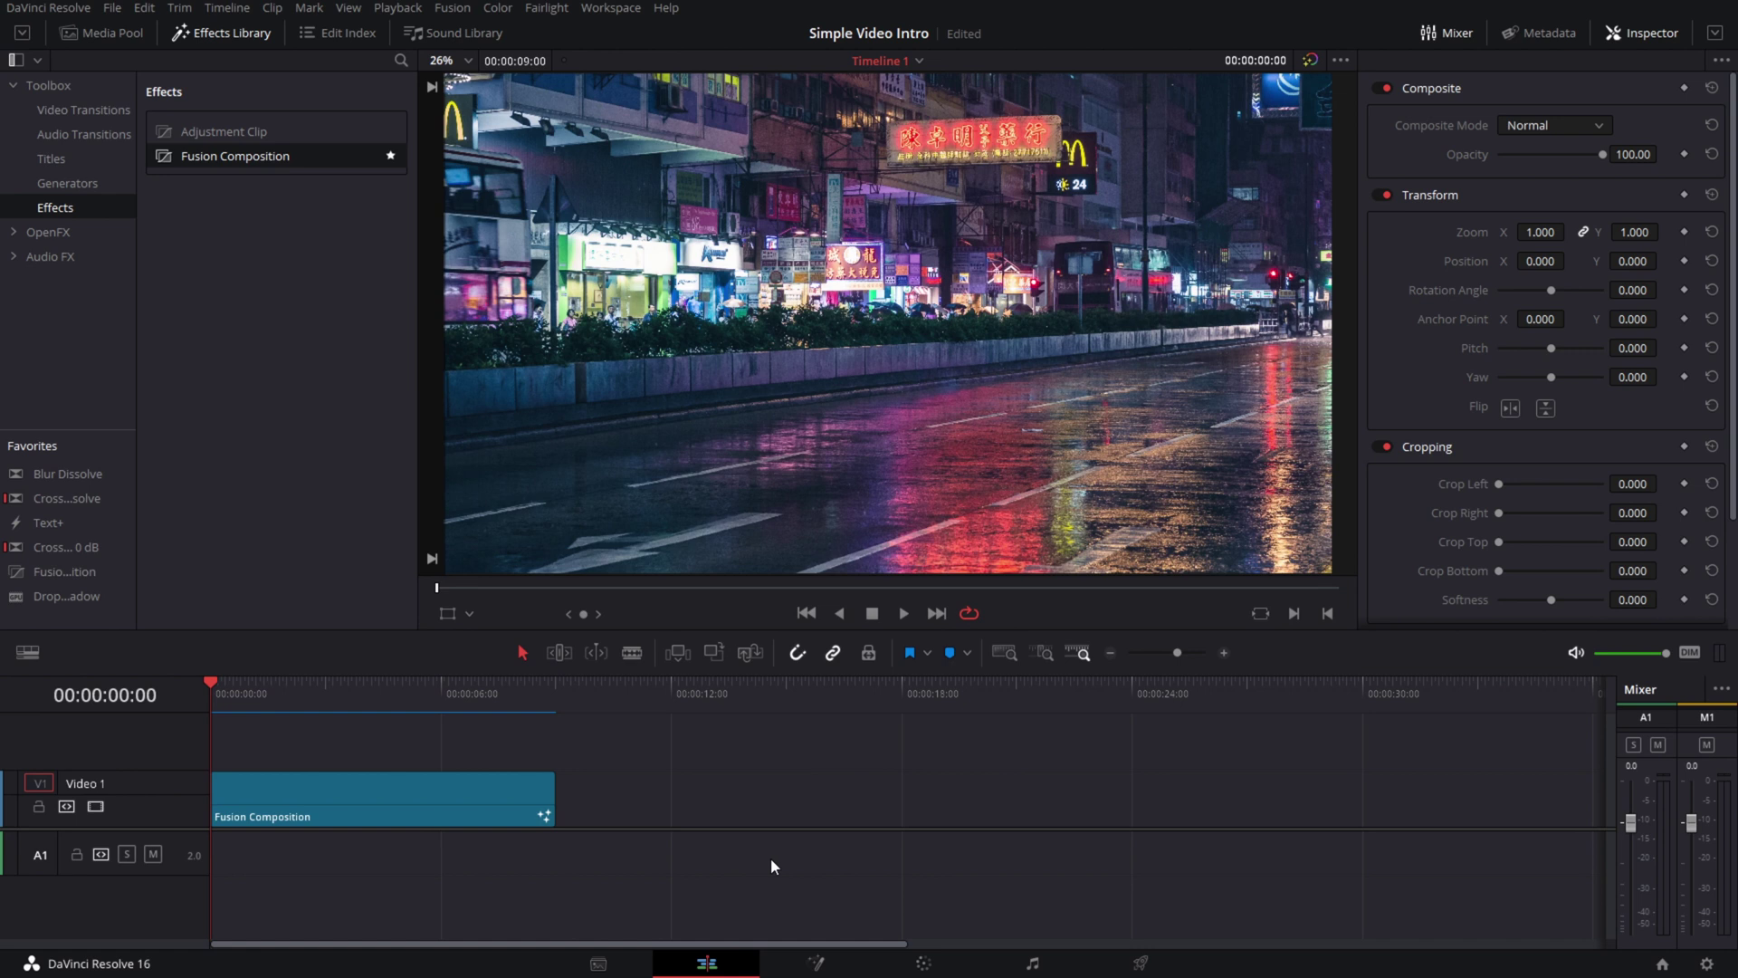
- On the Edit page, check the Fusion Composition clip's Render Cache Fusion Output setting and play the finished intro
right_click(369, 794)
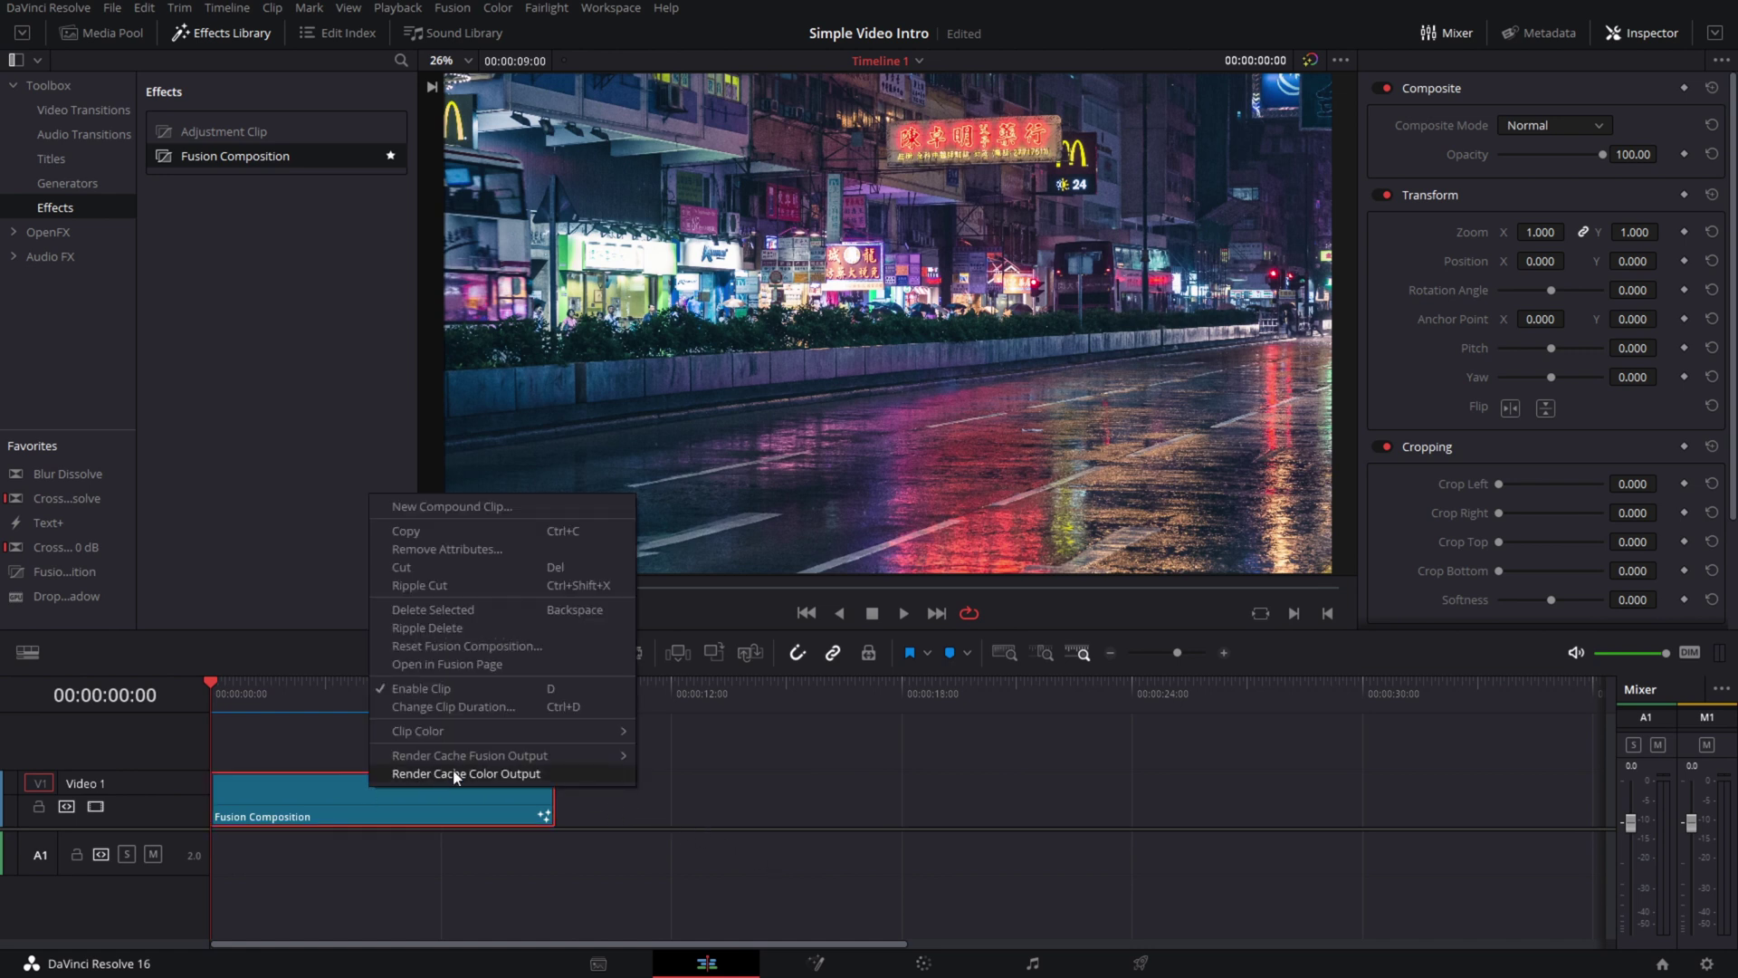
mouse_move(484, 763)
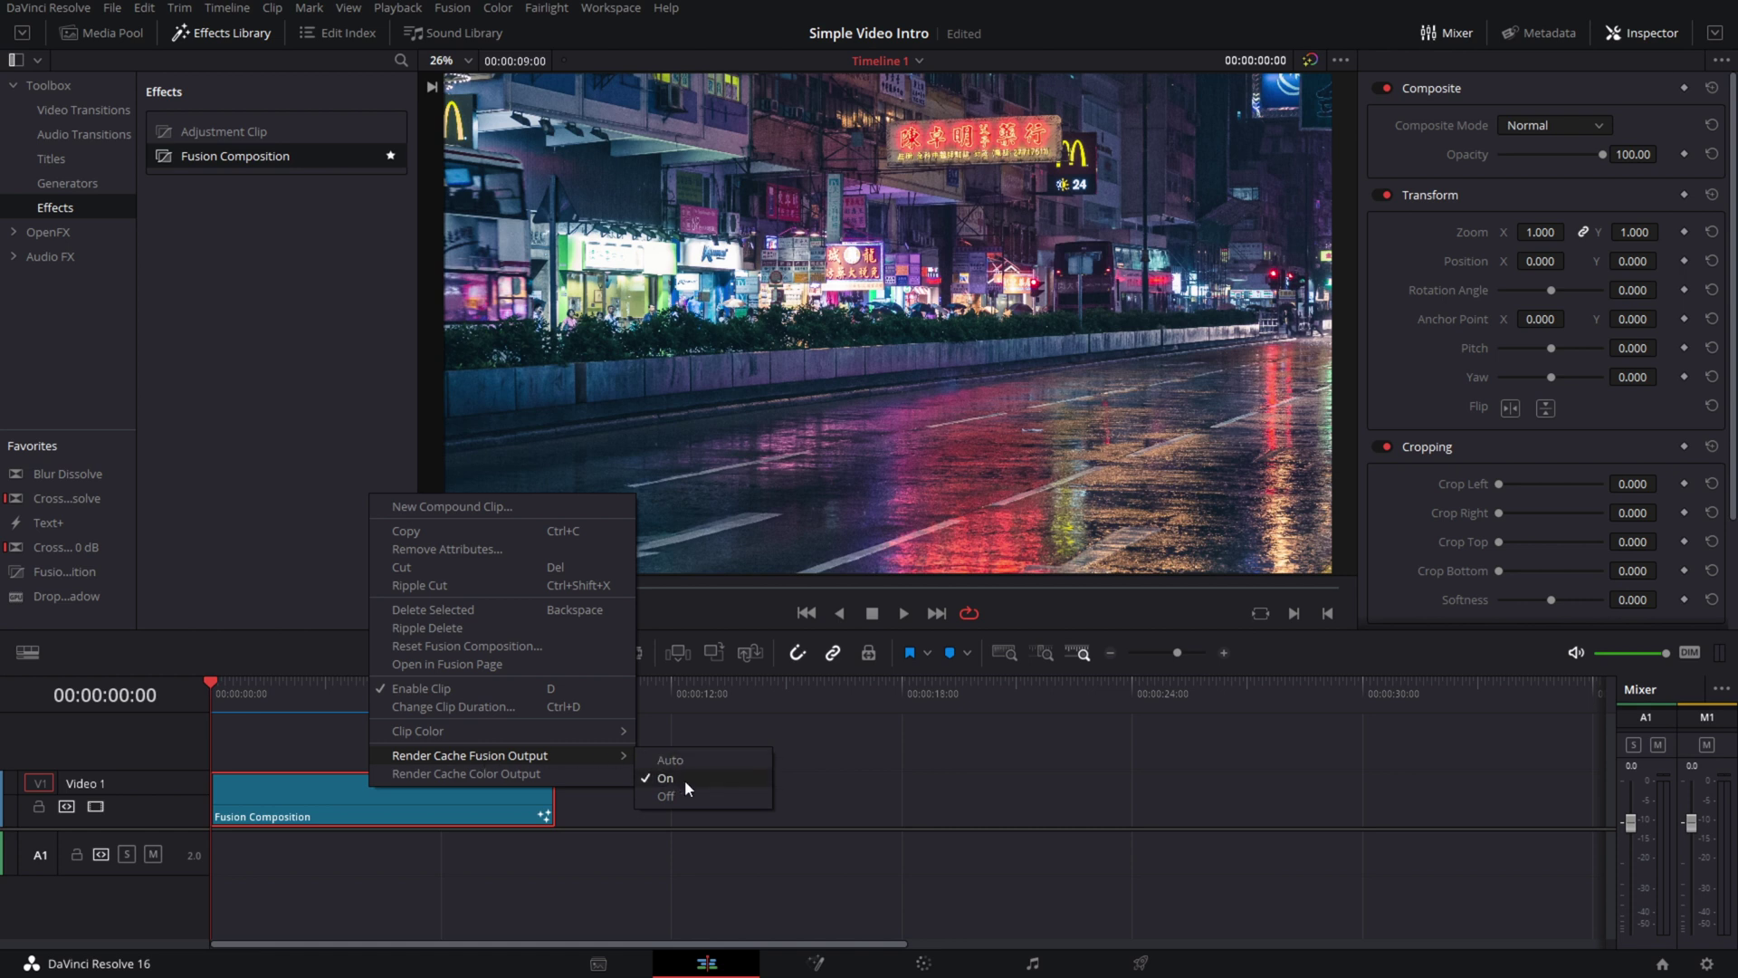
left_click(991, 794)
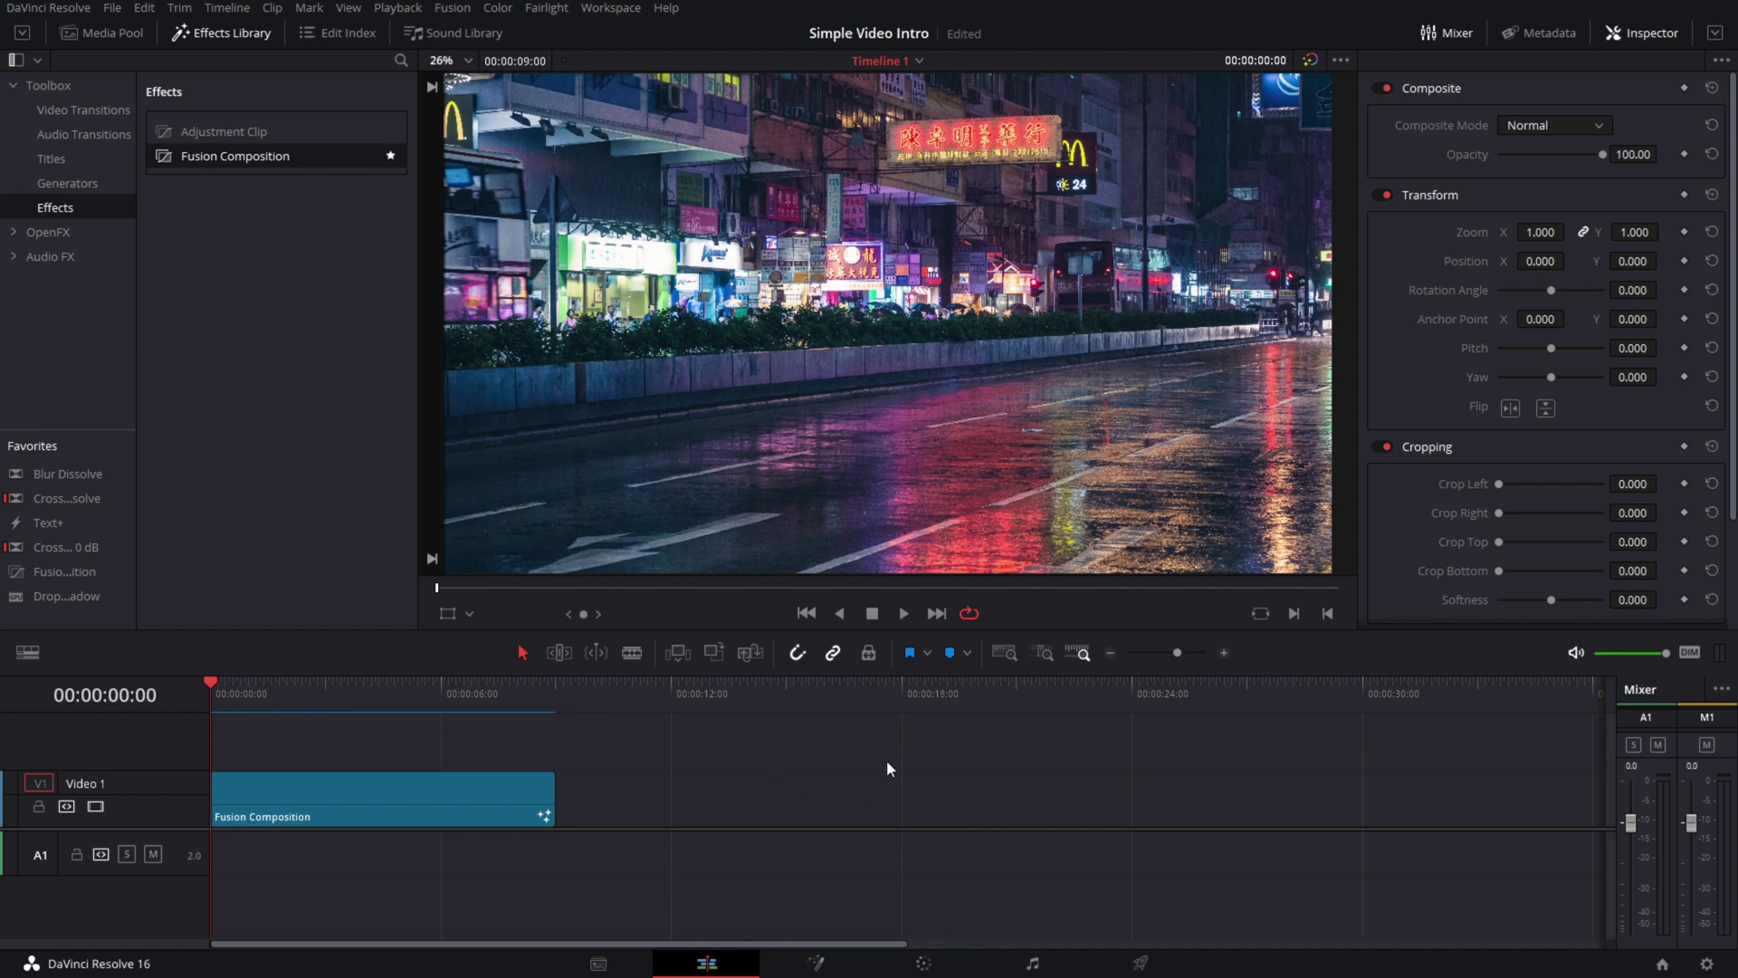
left_click(904, 613)
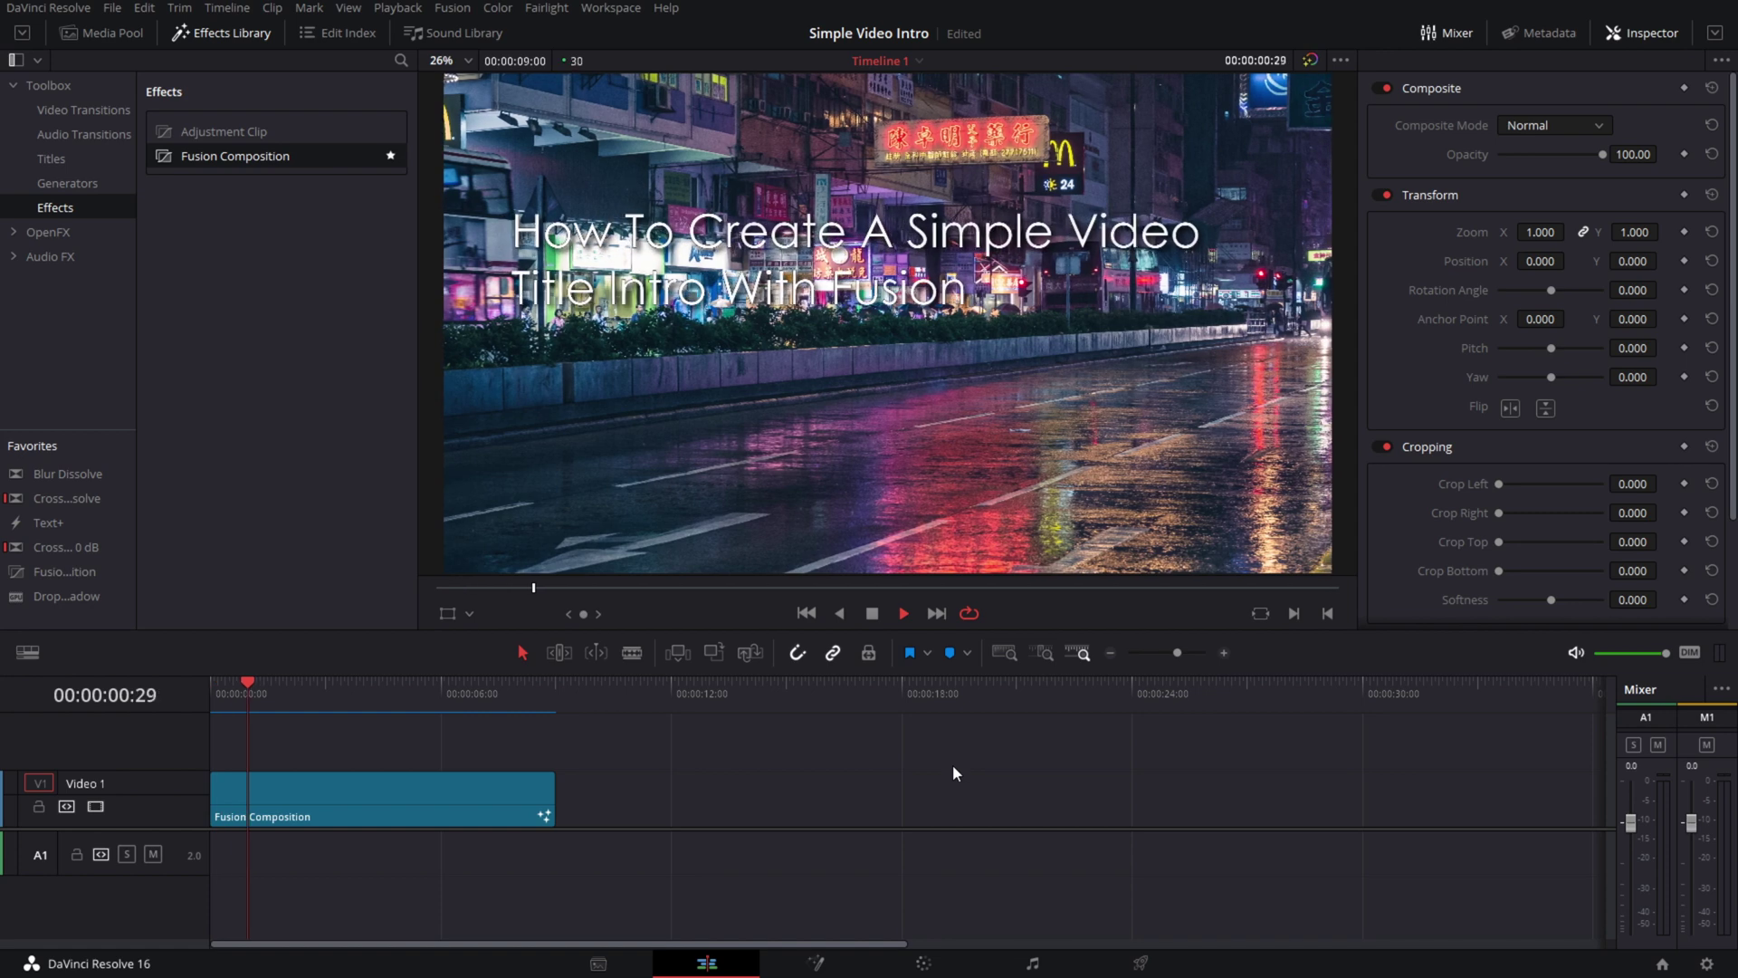